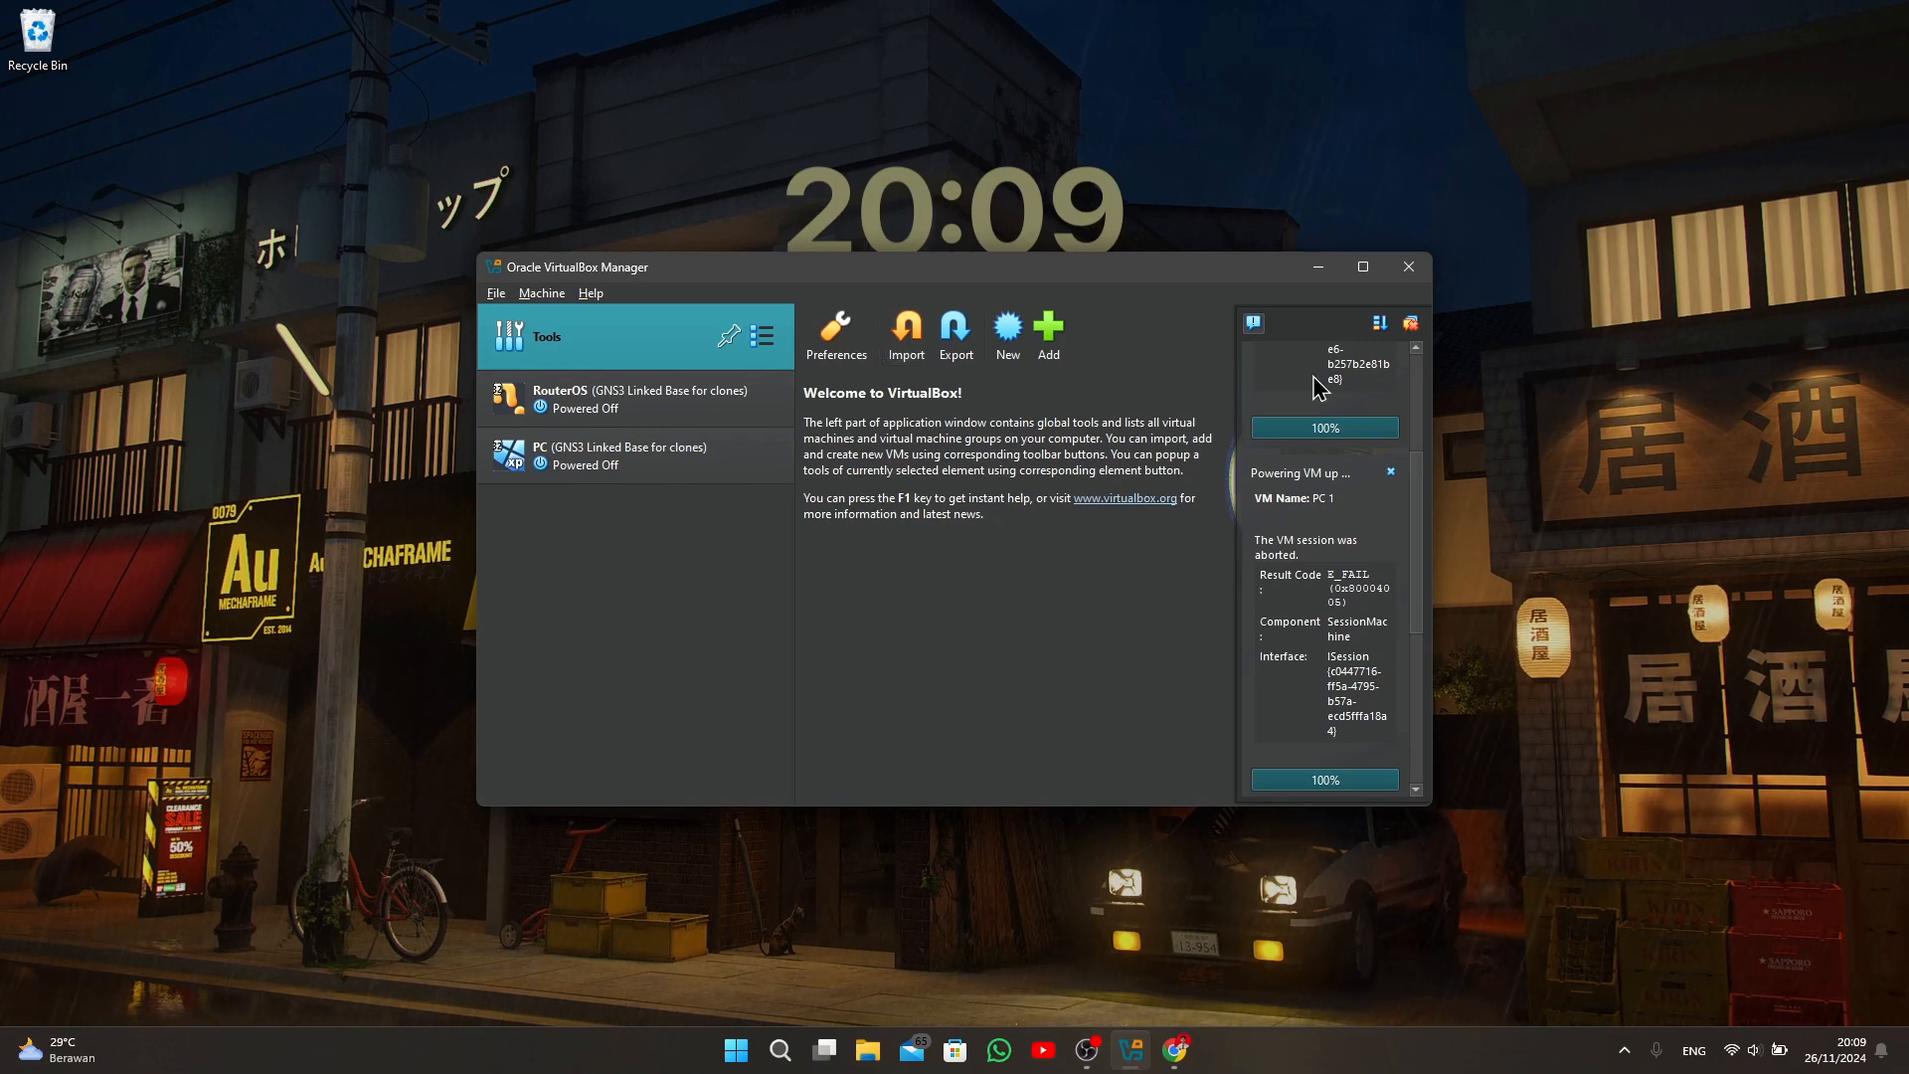
# Dismiss all the virtual machine power-up error notifications.
pyautogui.click(1389, 473)
pyautogui.click(1395, 475)
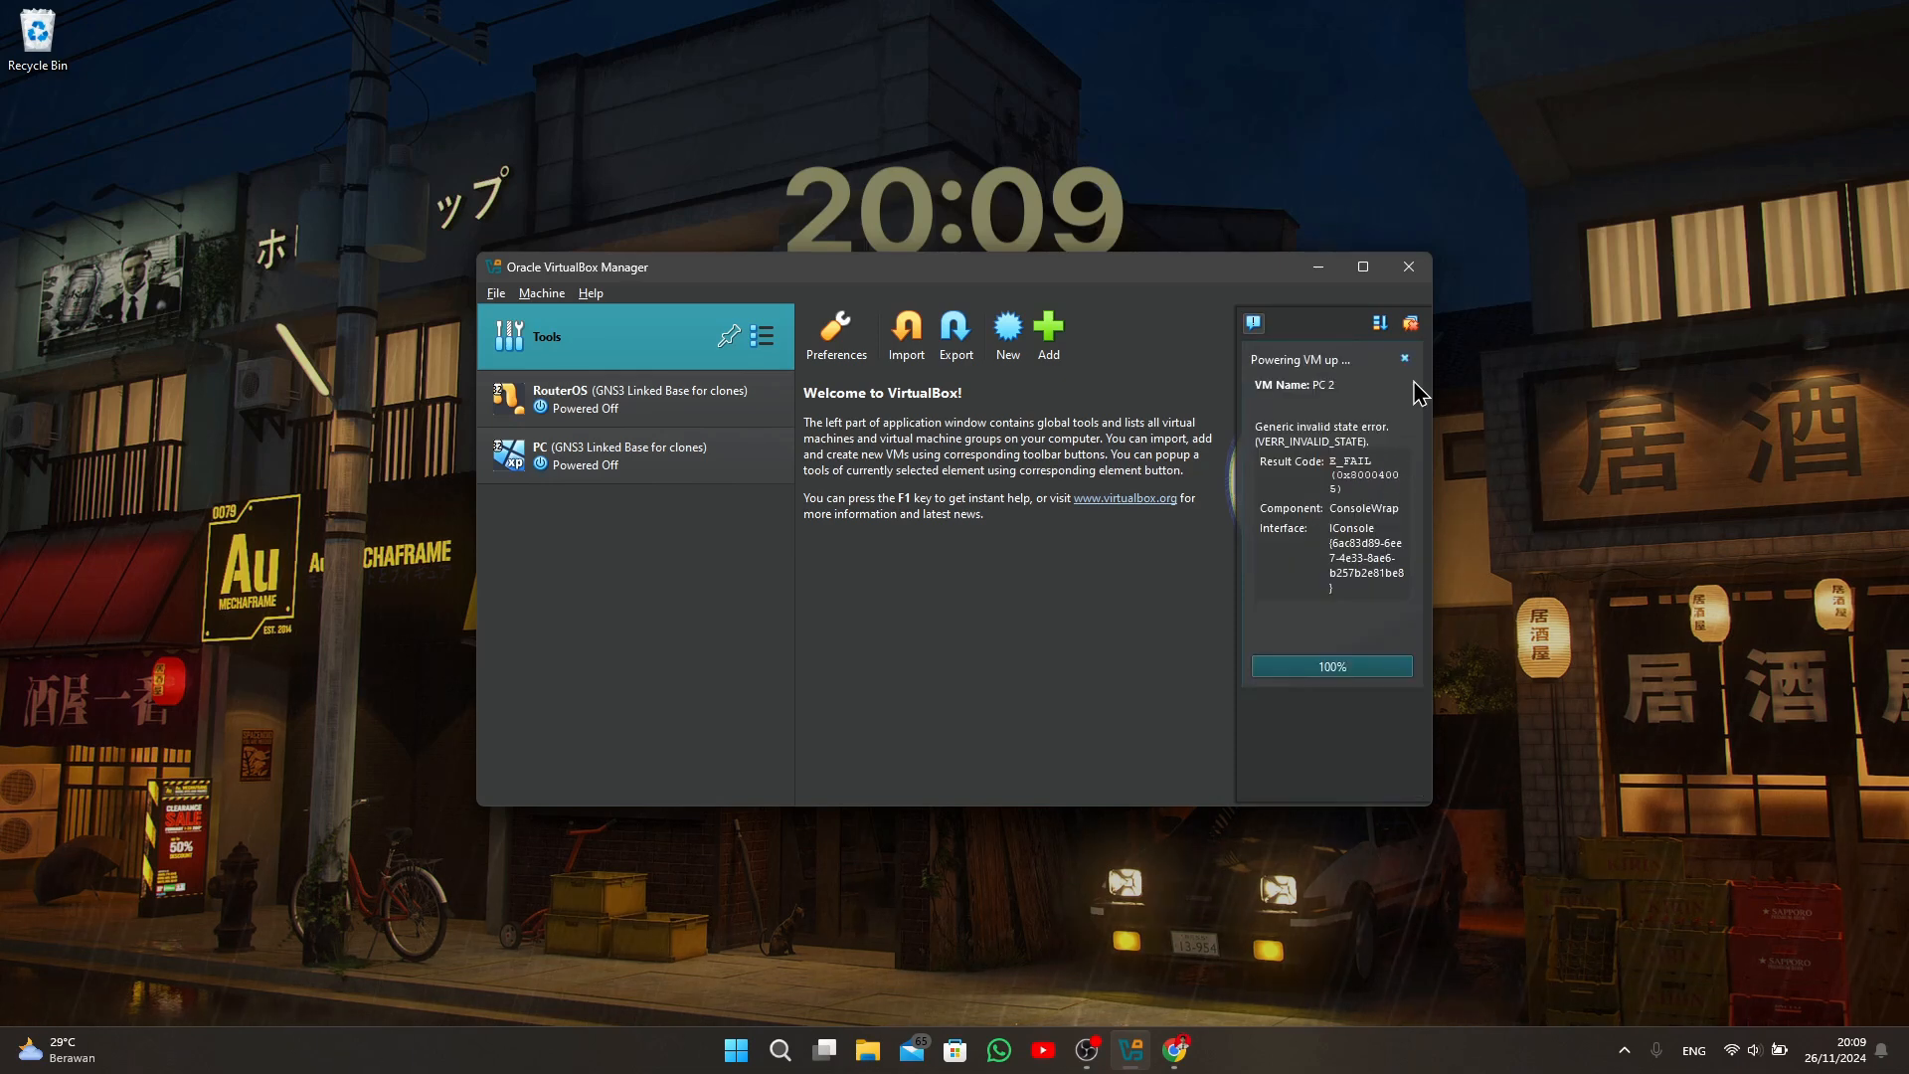
pyautogui.click(1408, 360)
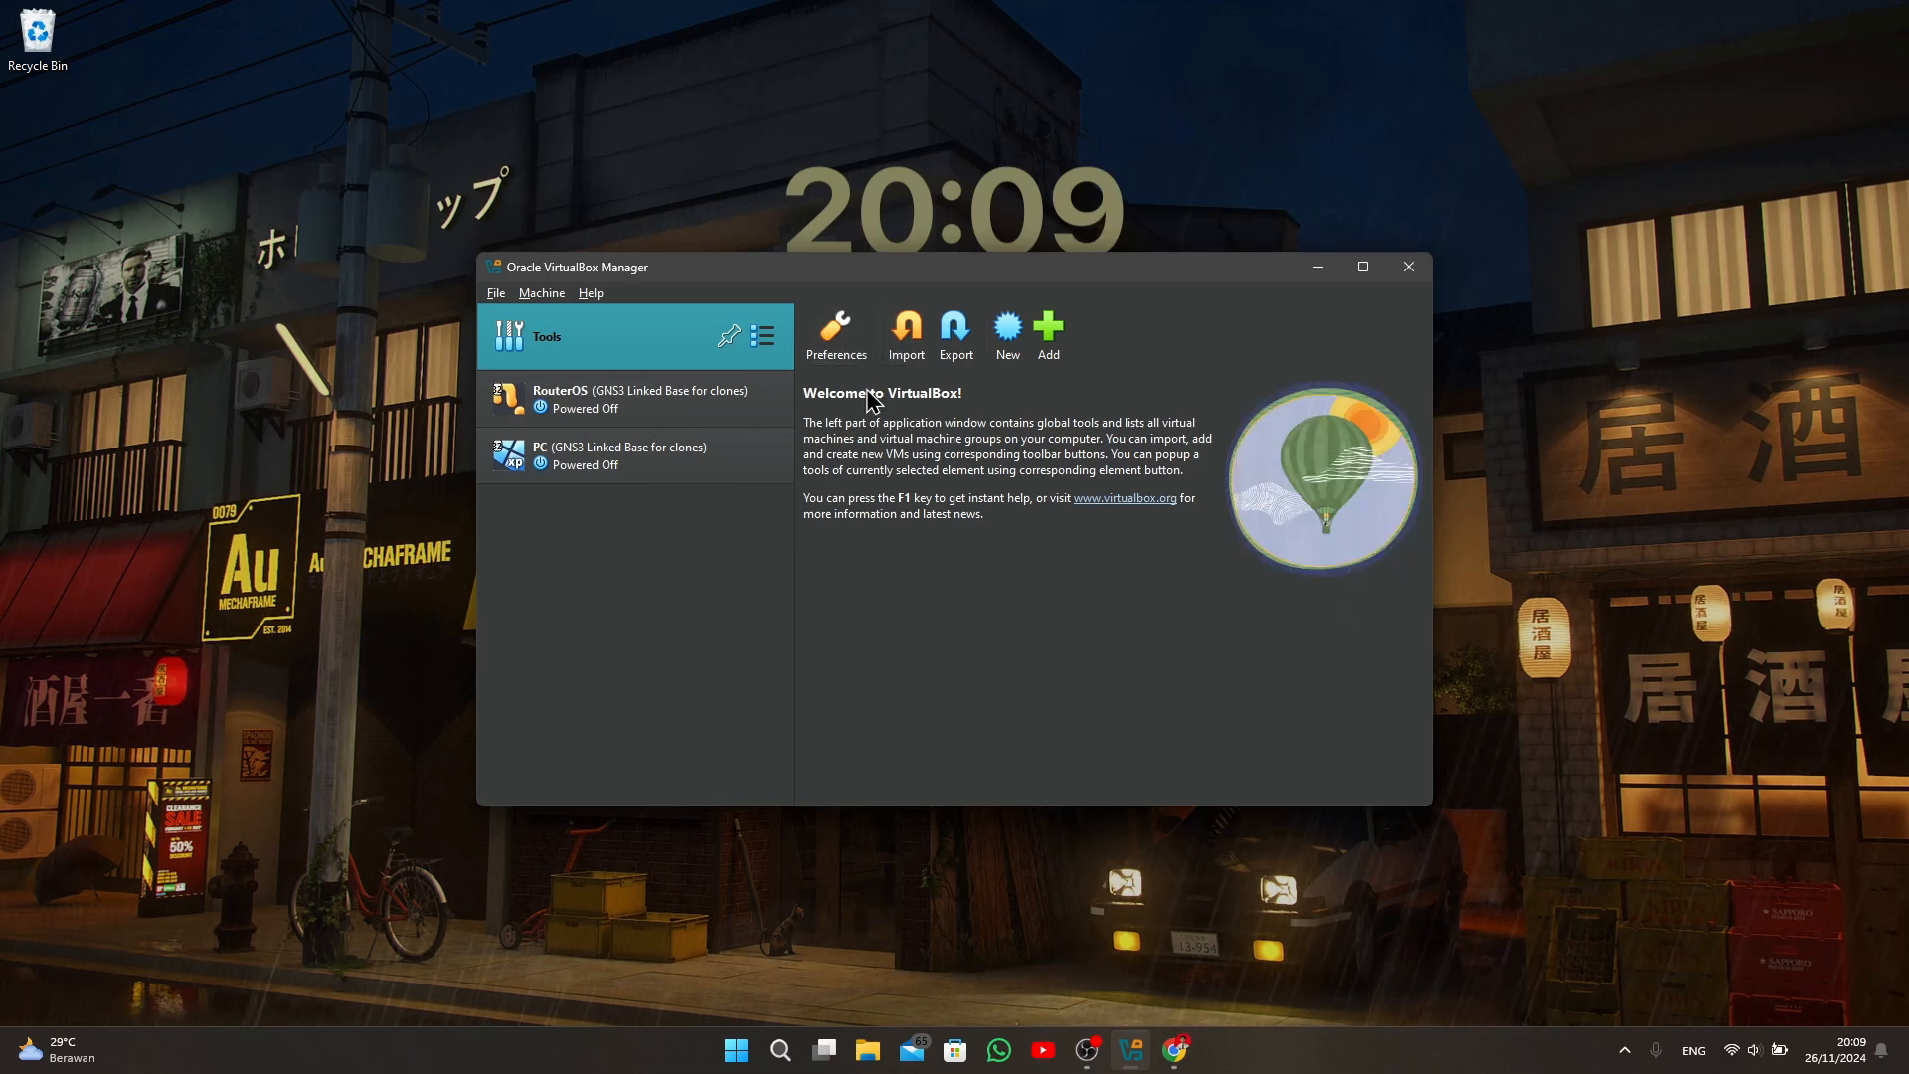
# Import the RouterOS.ova appliance from the Downloads folder and accept its software license agreement.
pyautogui.click(906, 336)
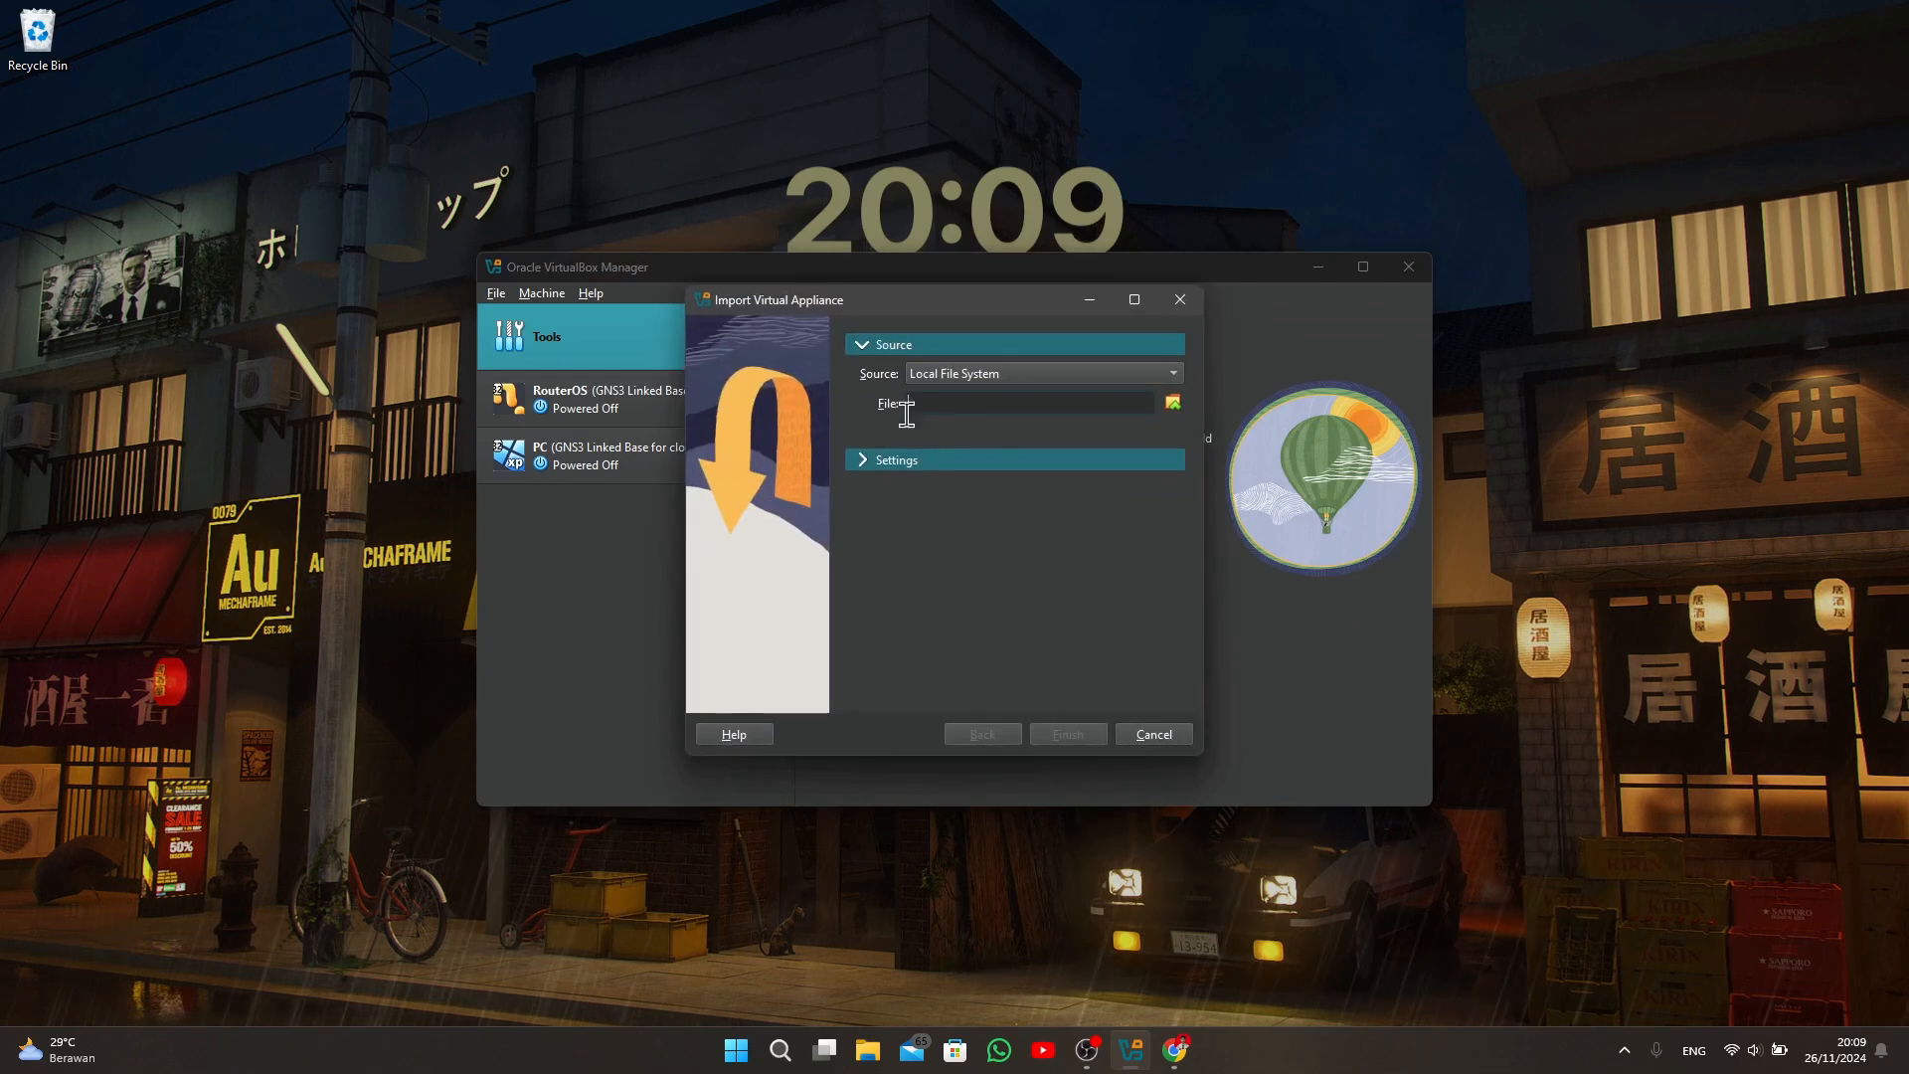
pyautogui.click(1174, 402)
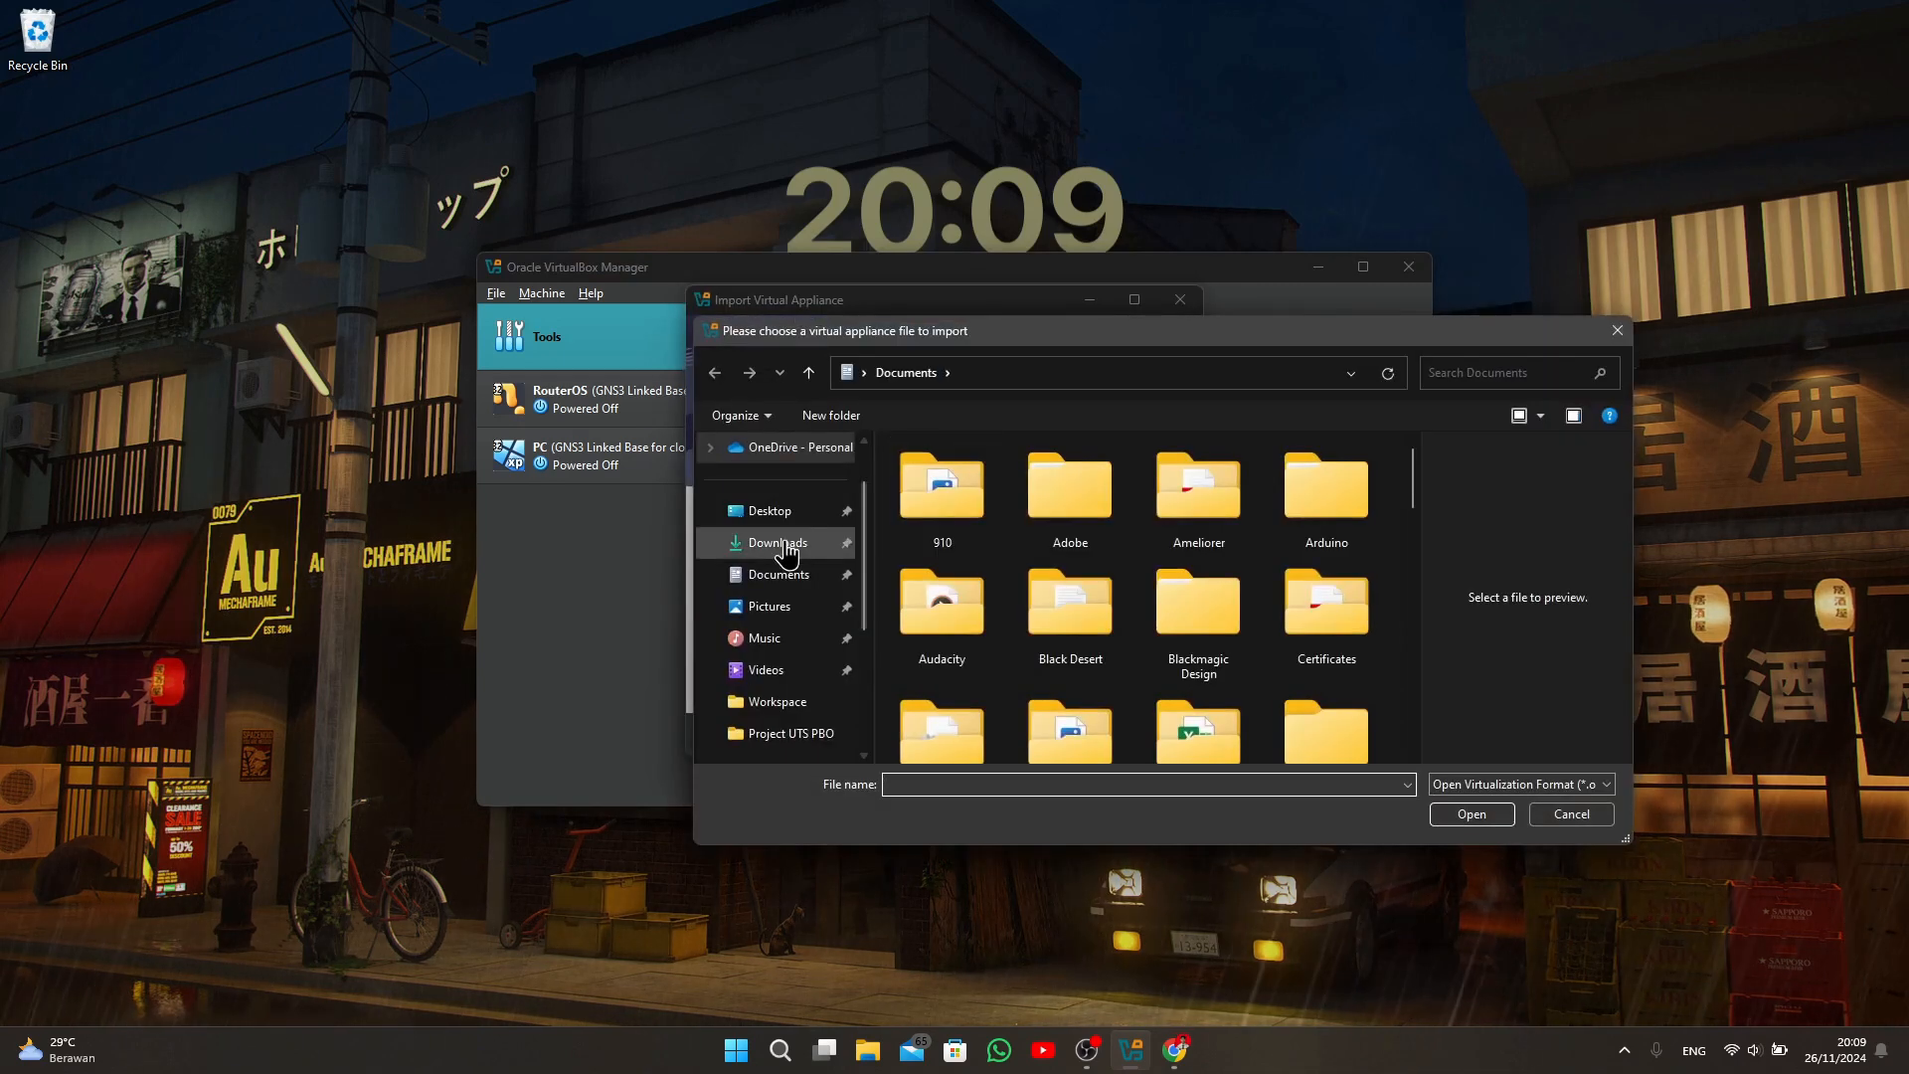
pyautogui.click(778, 542)
pyautogui.click(1071, 532)
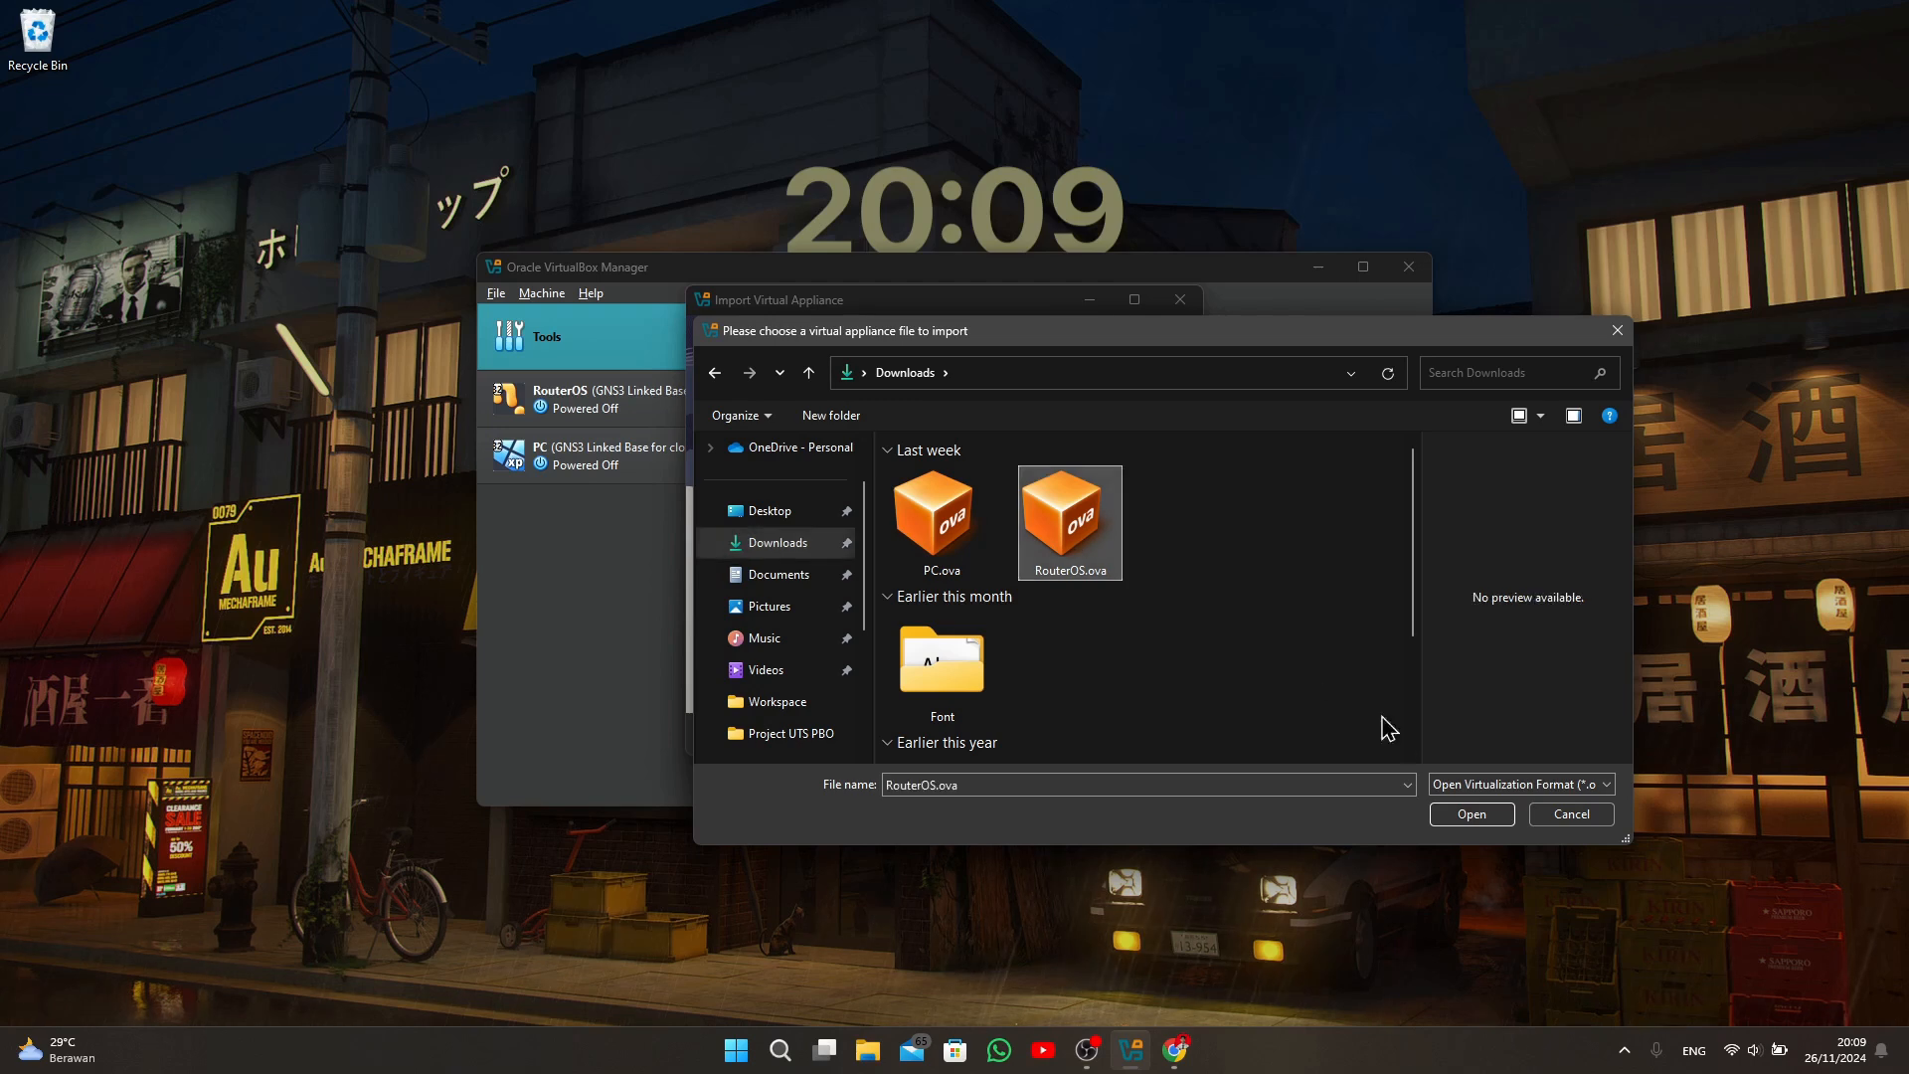
pyautogui.click(1472, 814)
pyautogui.click(1070, 736)
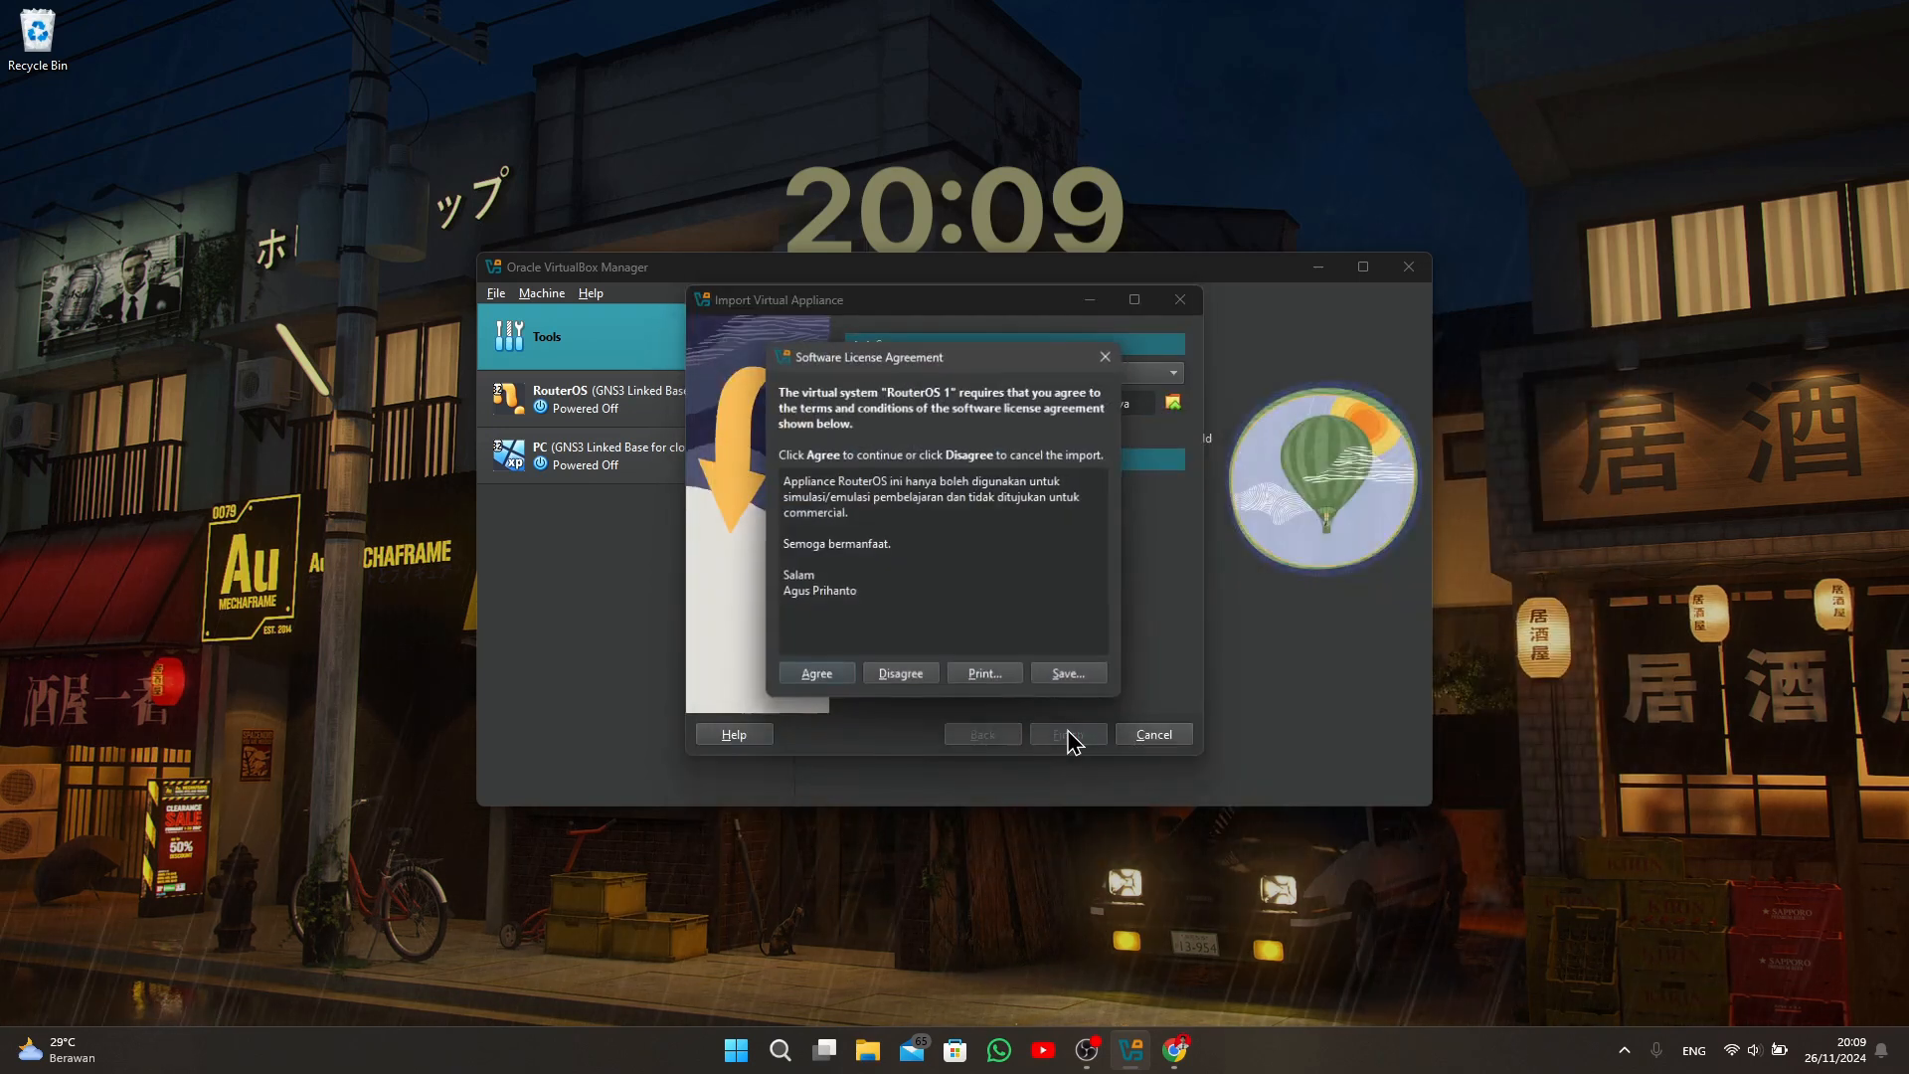
pyautogui.click(797, 675)
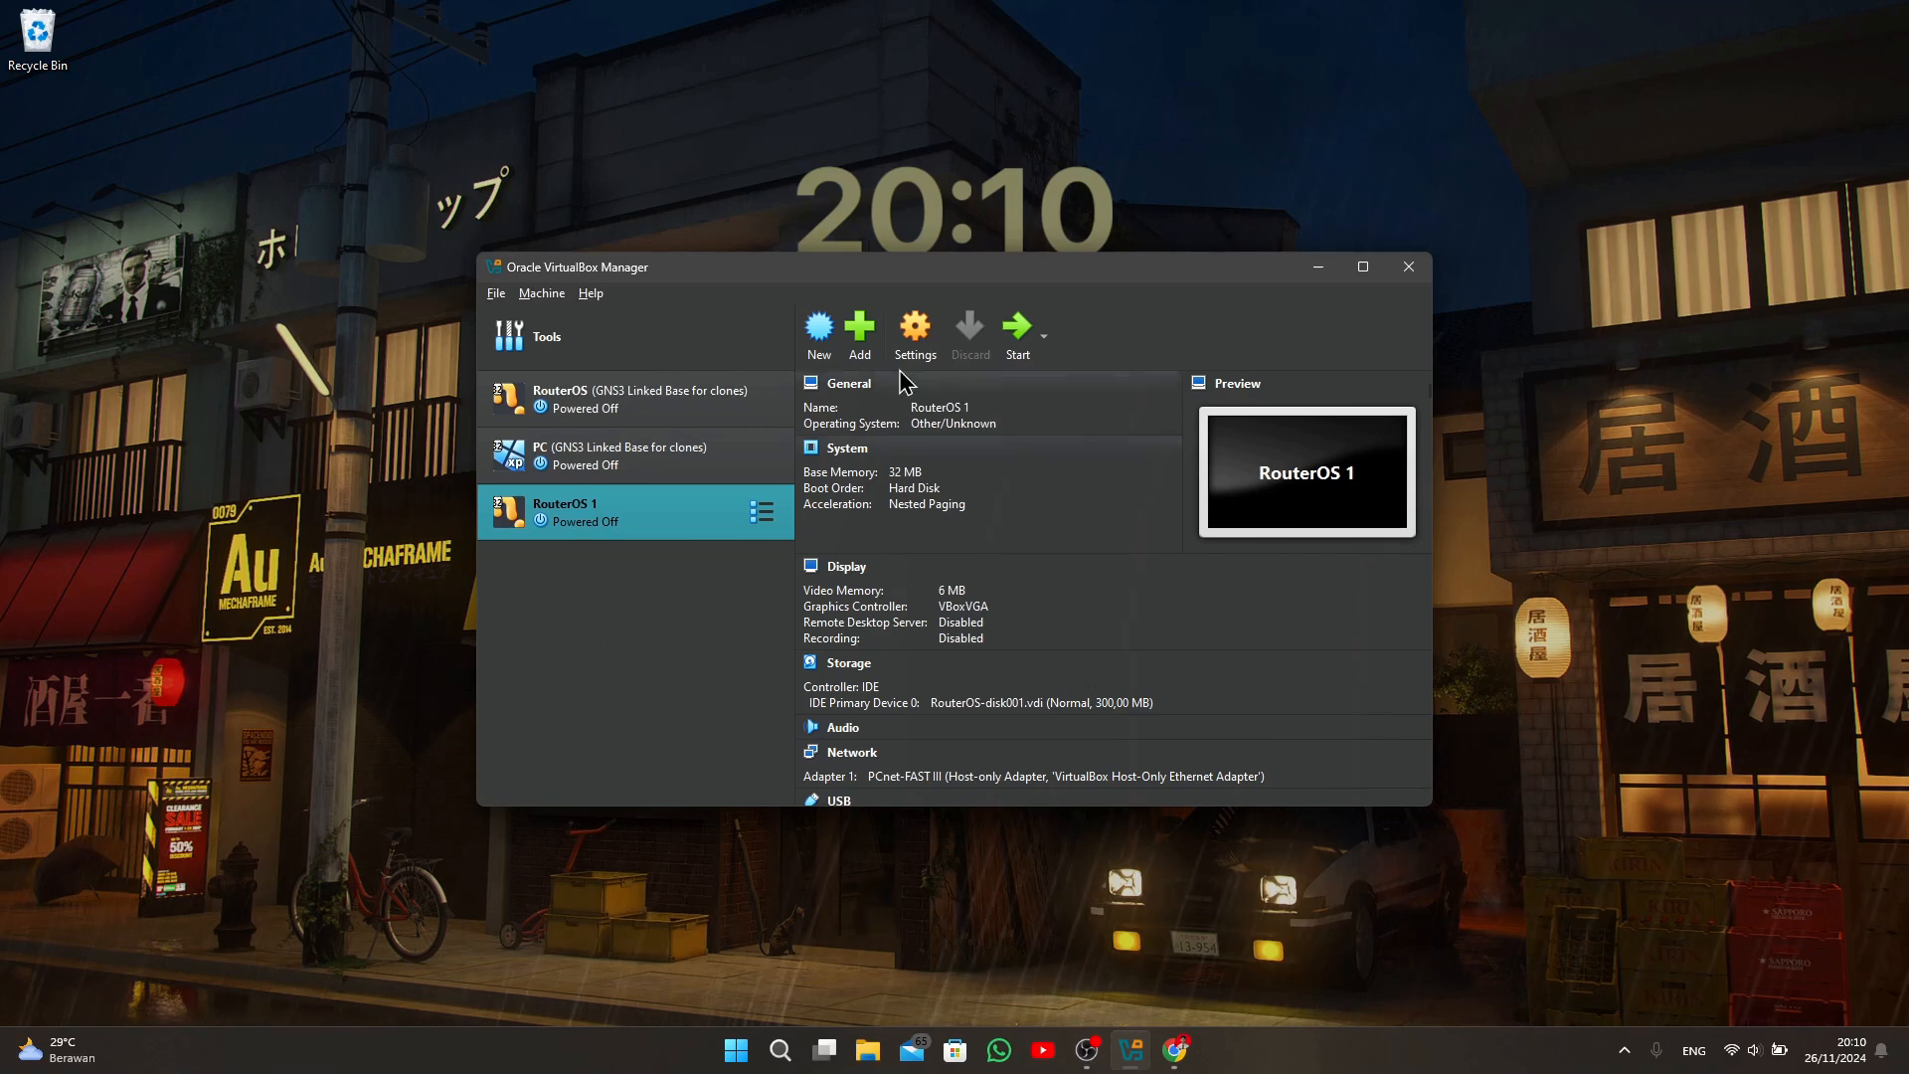
# In the network settings of RouterOS 1, attach Adapter 1 to NAT.
pyautogui.click(909, 346)
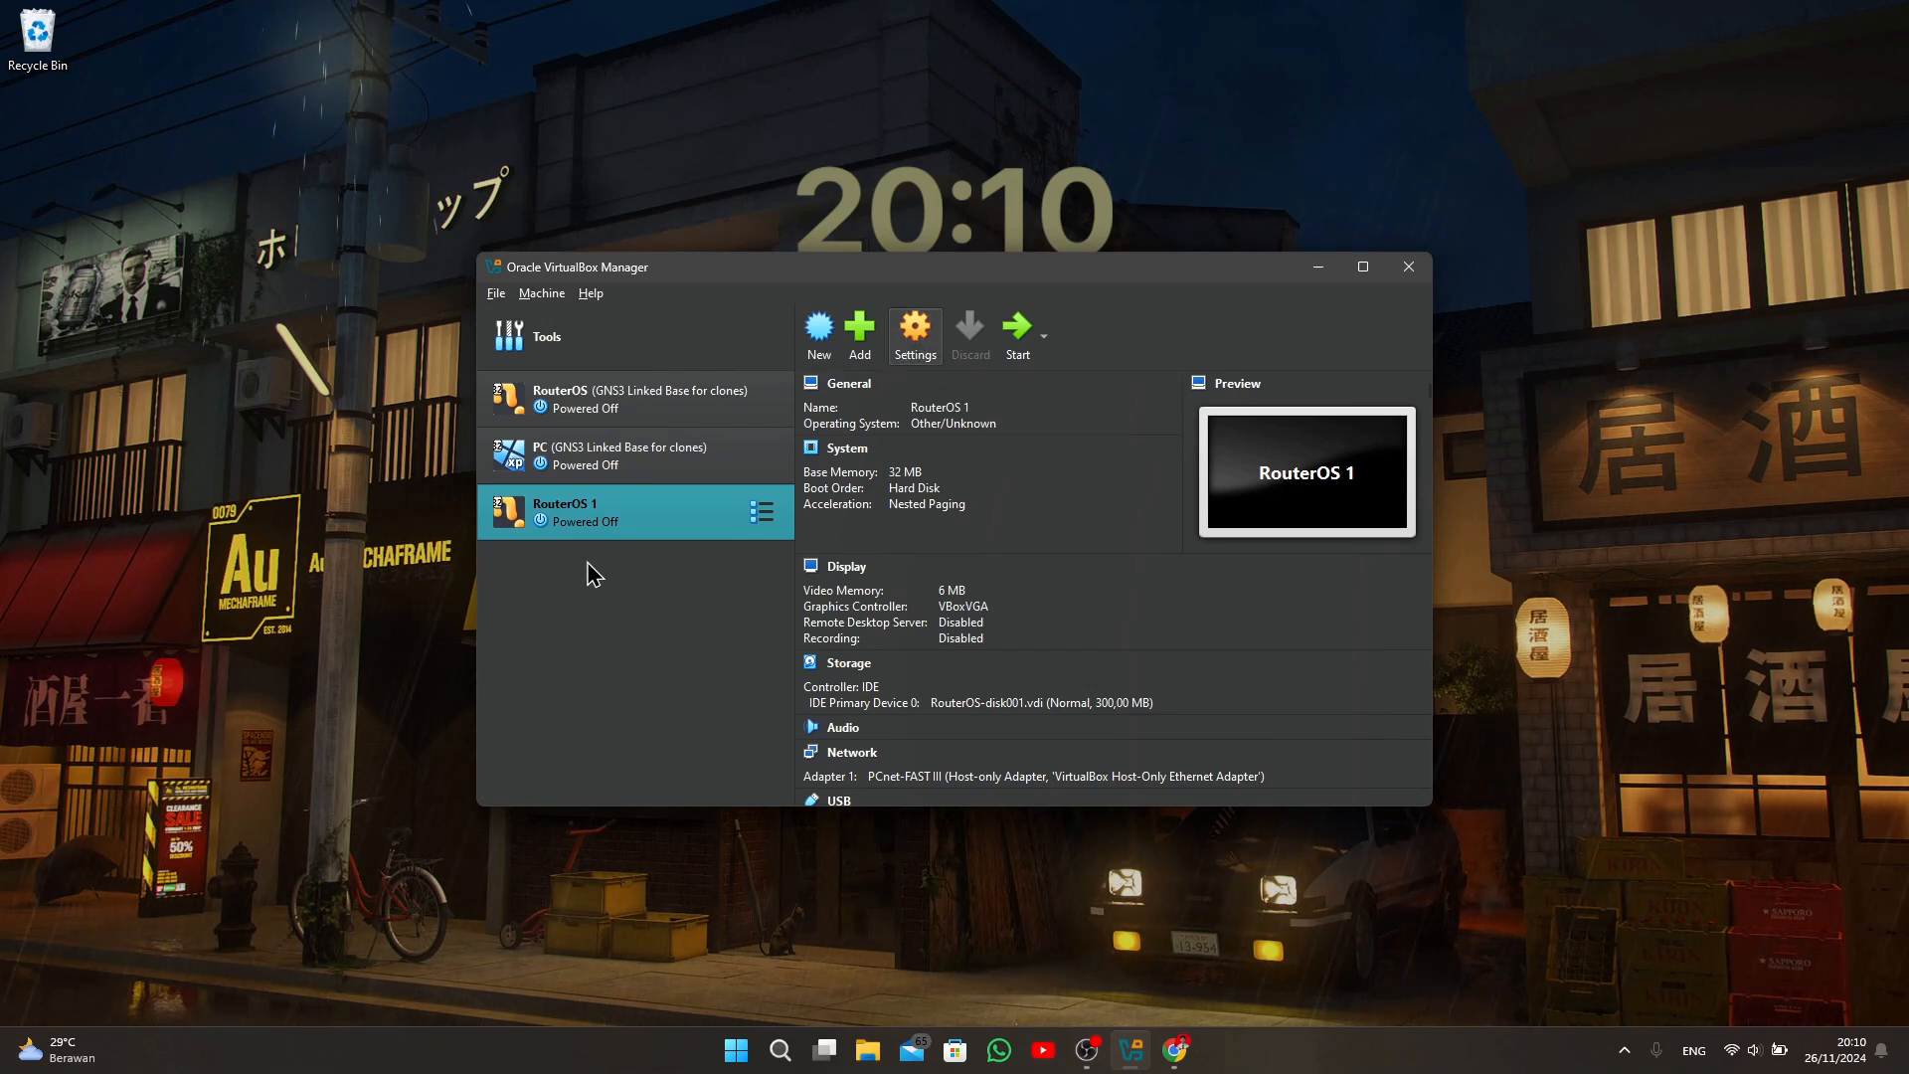
pyautogui.click(653, 568)
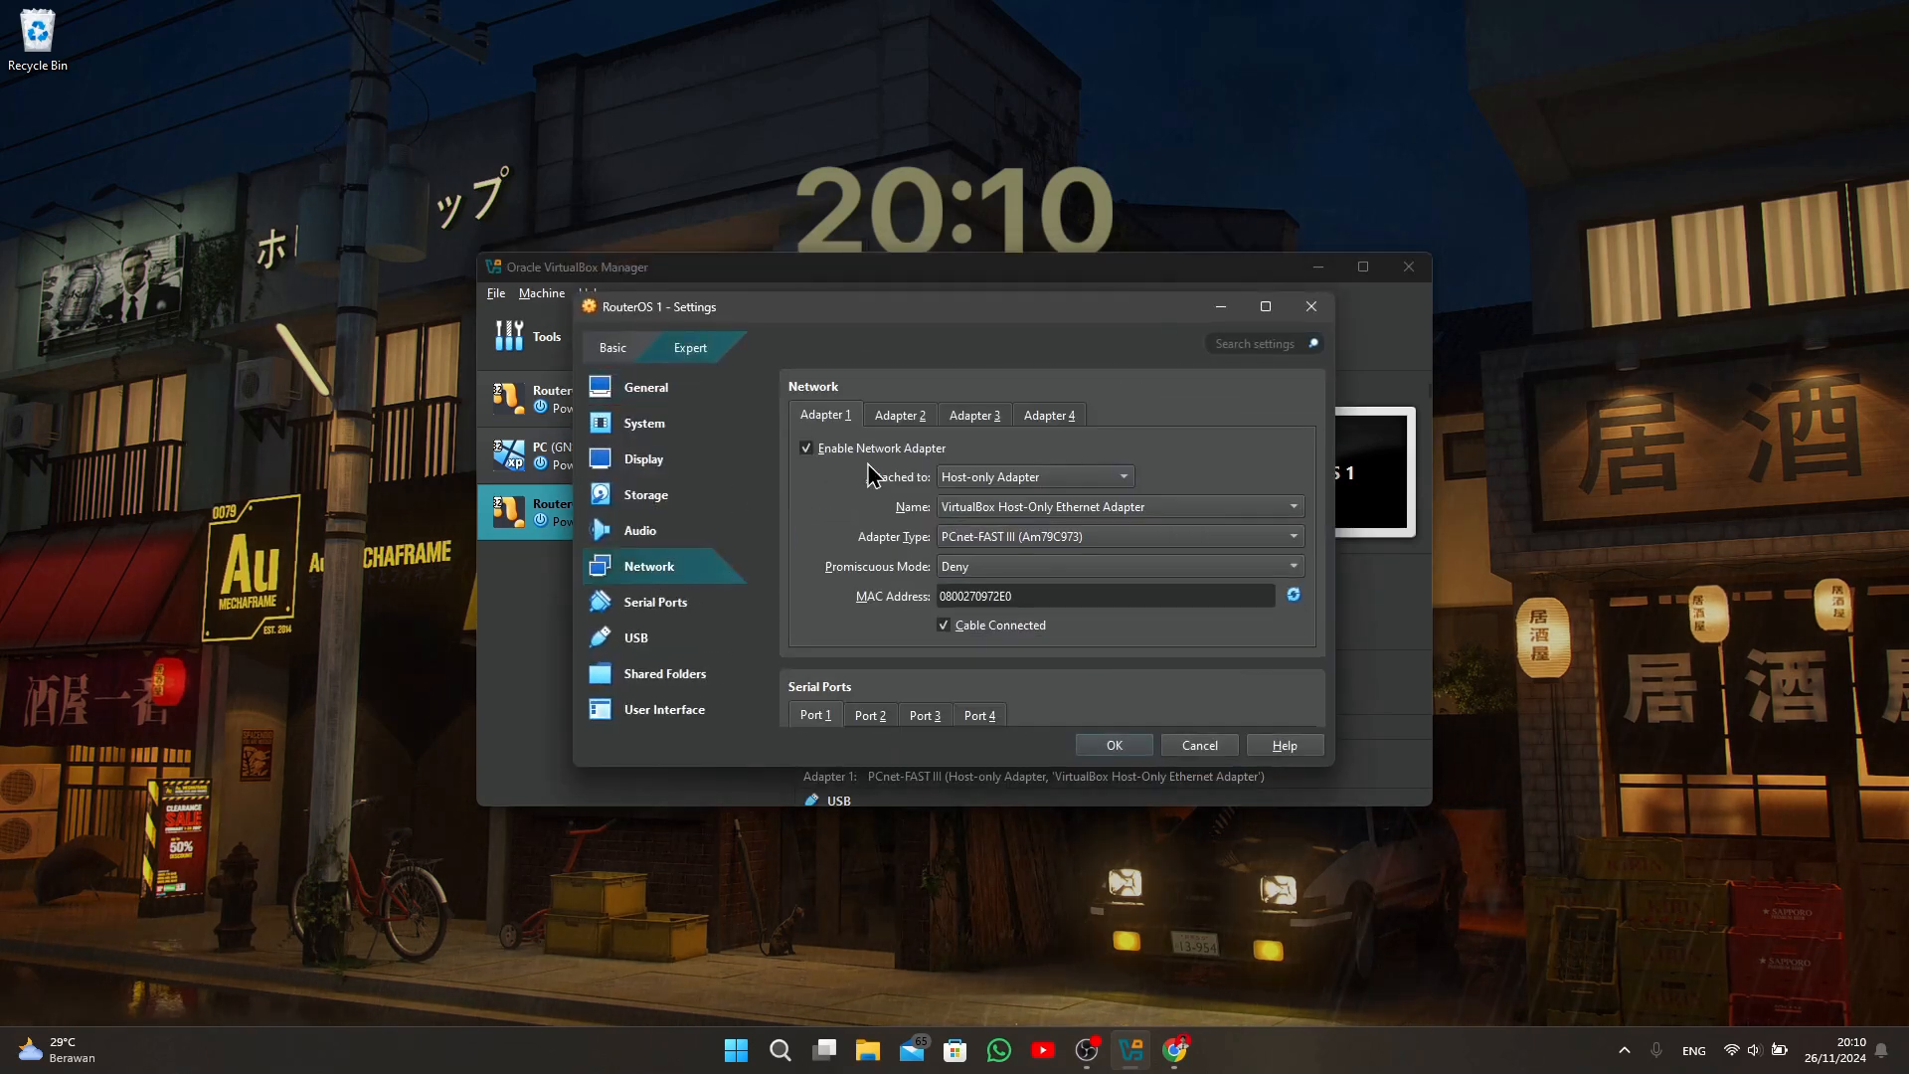
pyautogui.click(994, 479)
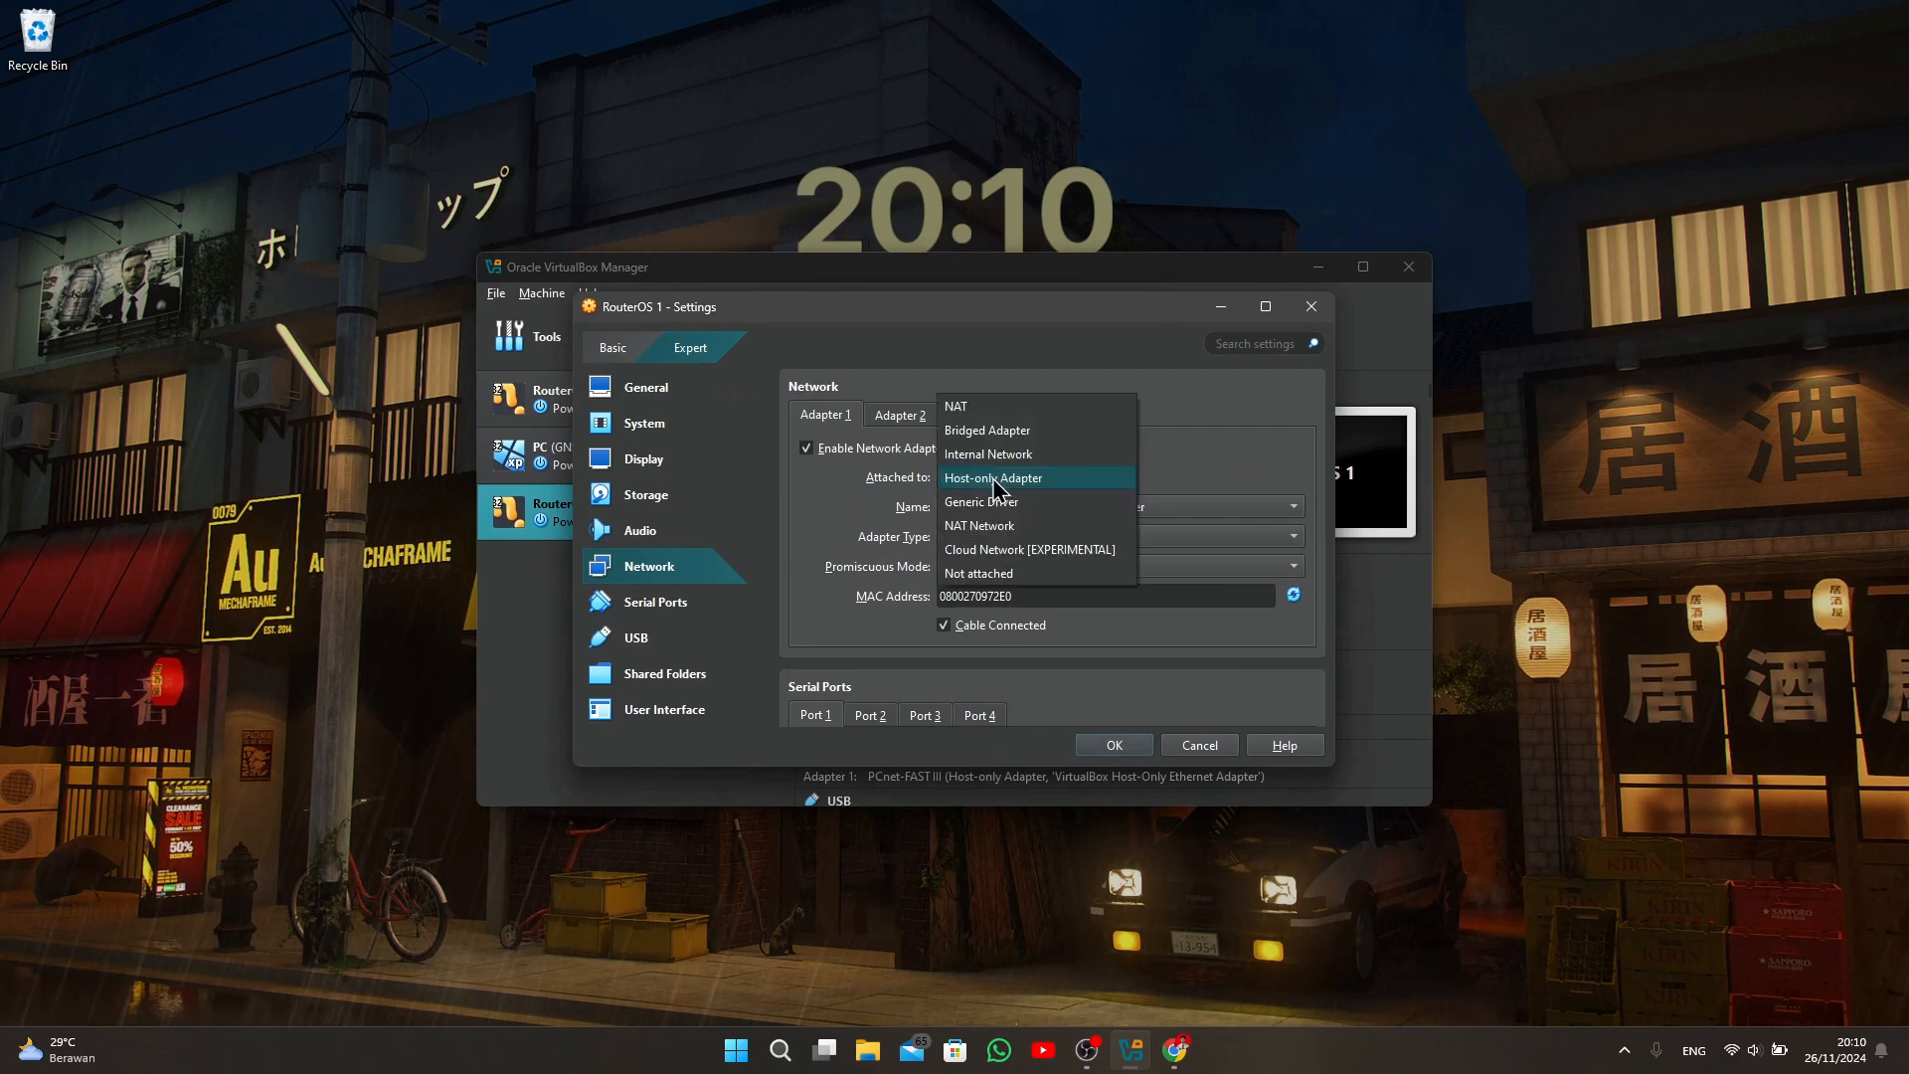
pyautogui.click(988, 432)
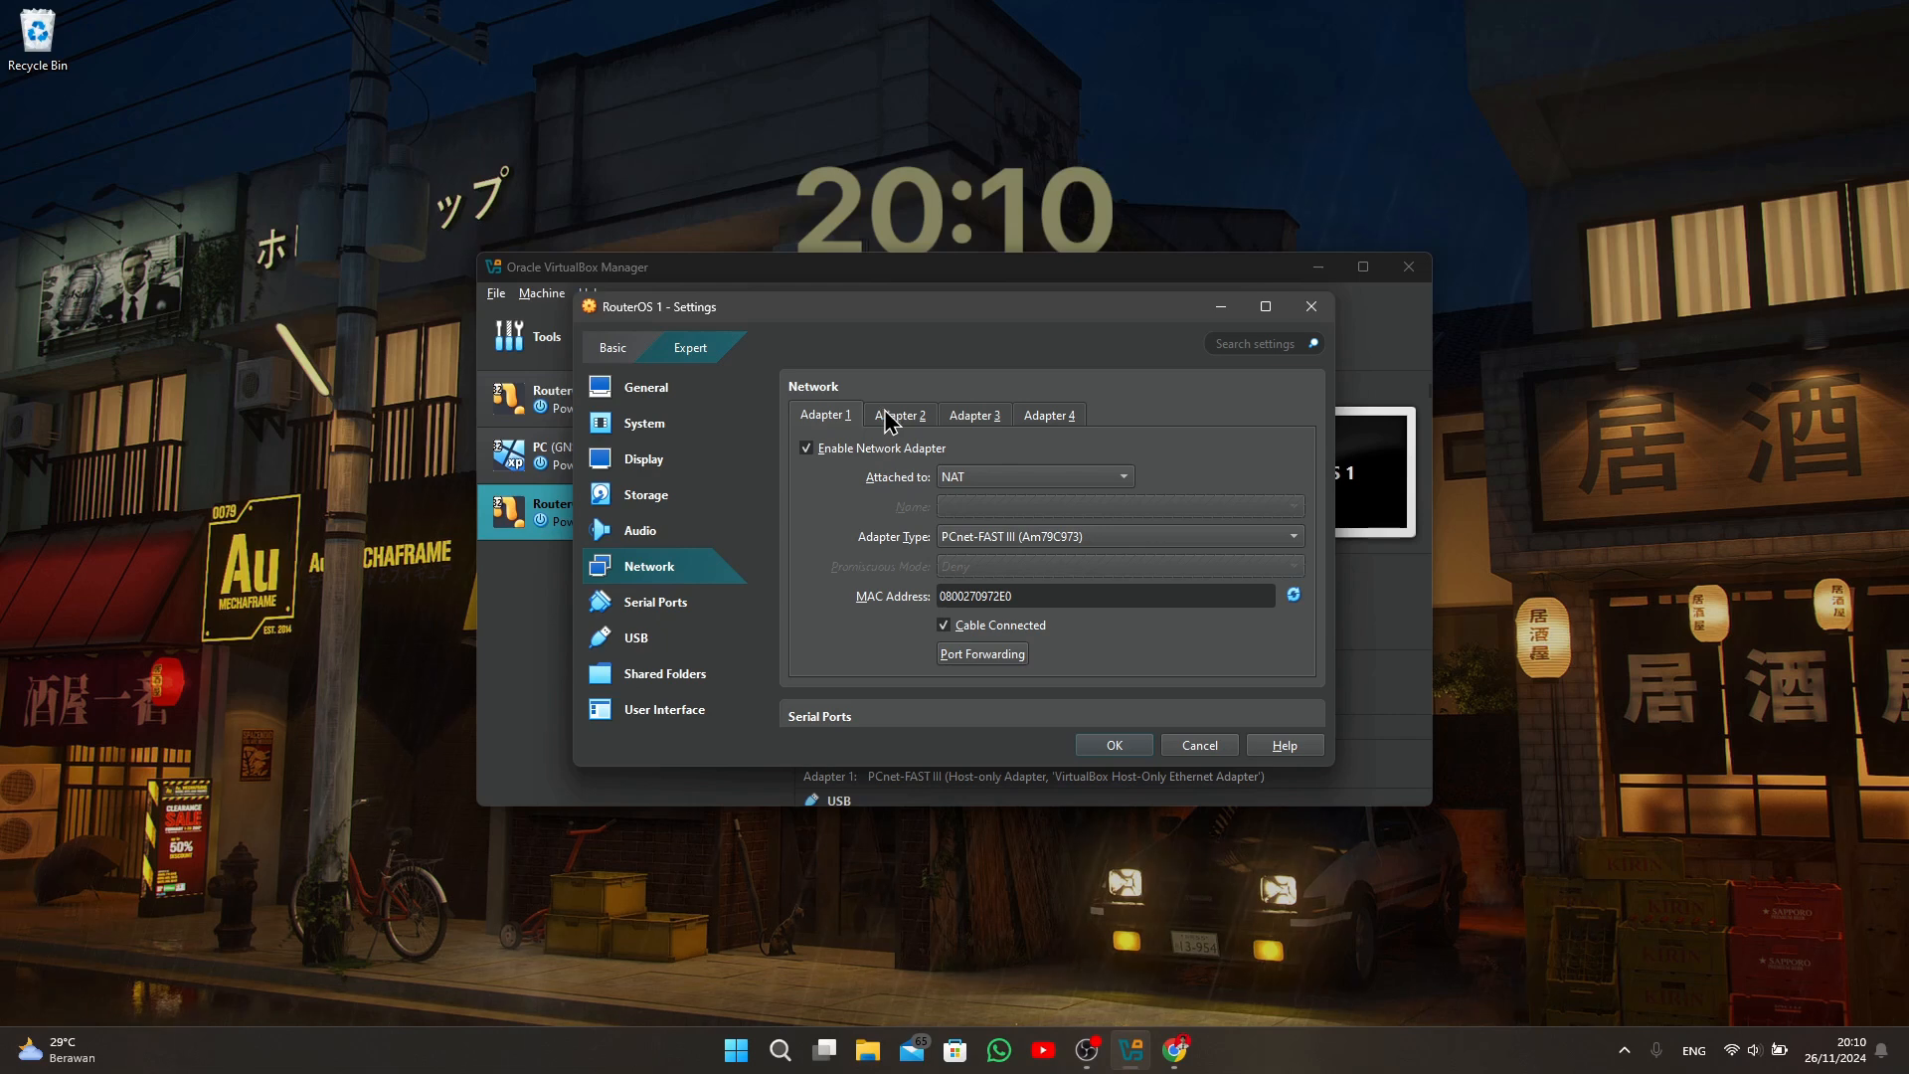
# Enable Adapter 2 of RouterOS 1, attach it to Internal Network, and save the settings.
pyautogui.click(888, 418)
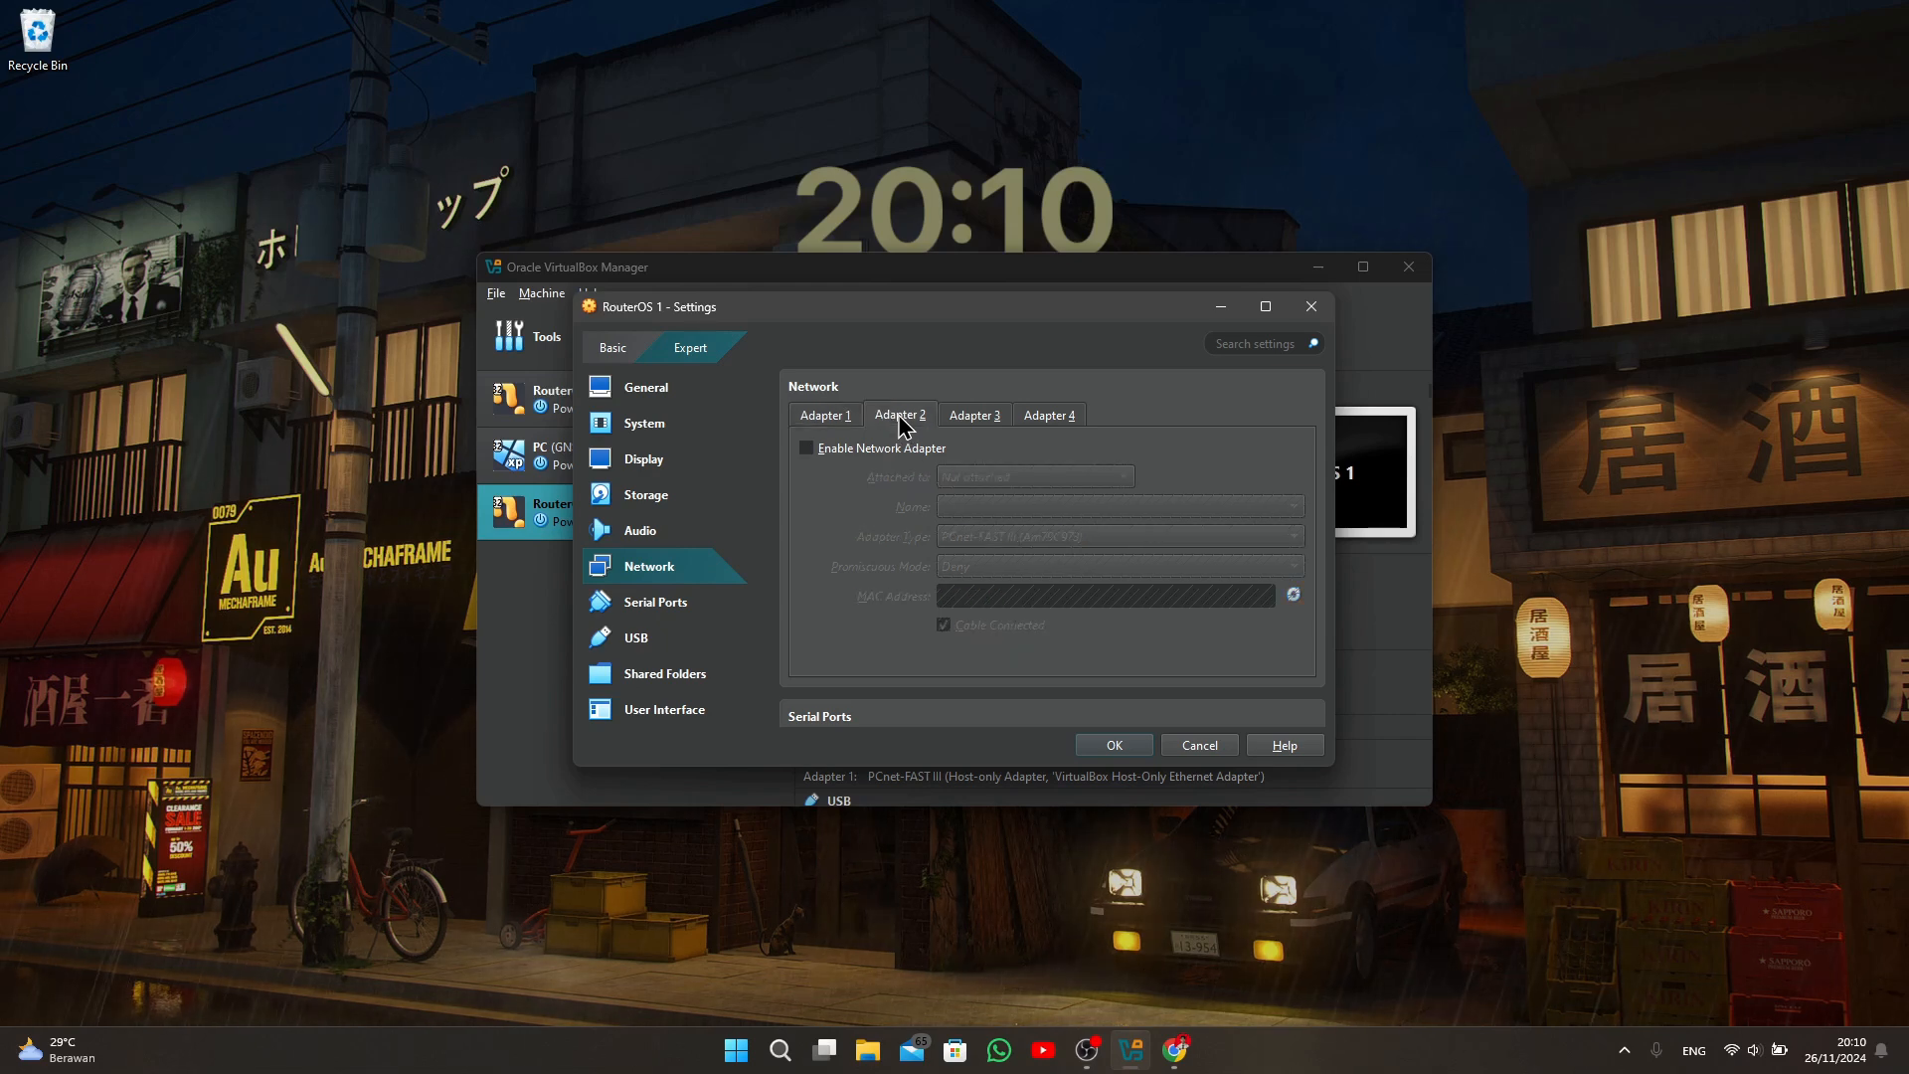
pyautogui.click(806, 449)
pyautogui.click(989, 478)
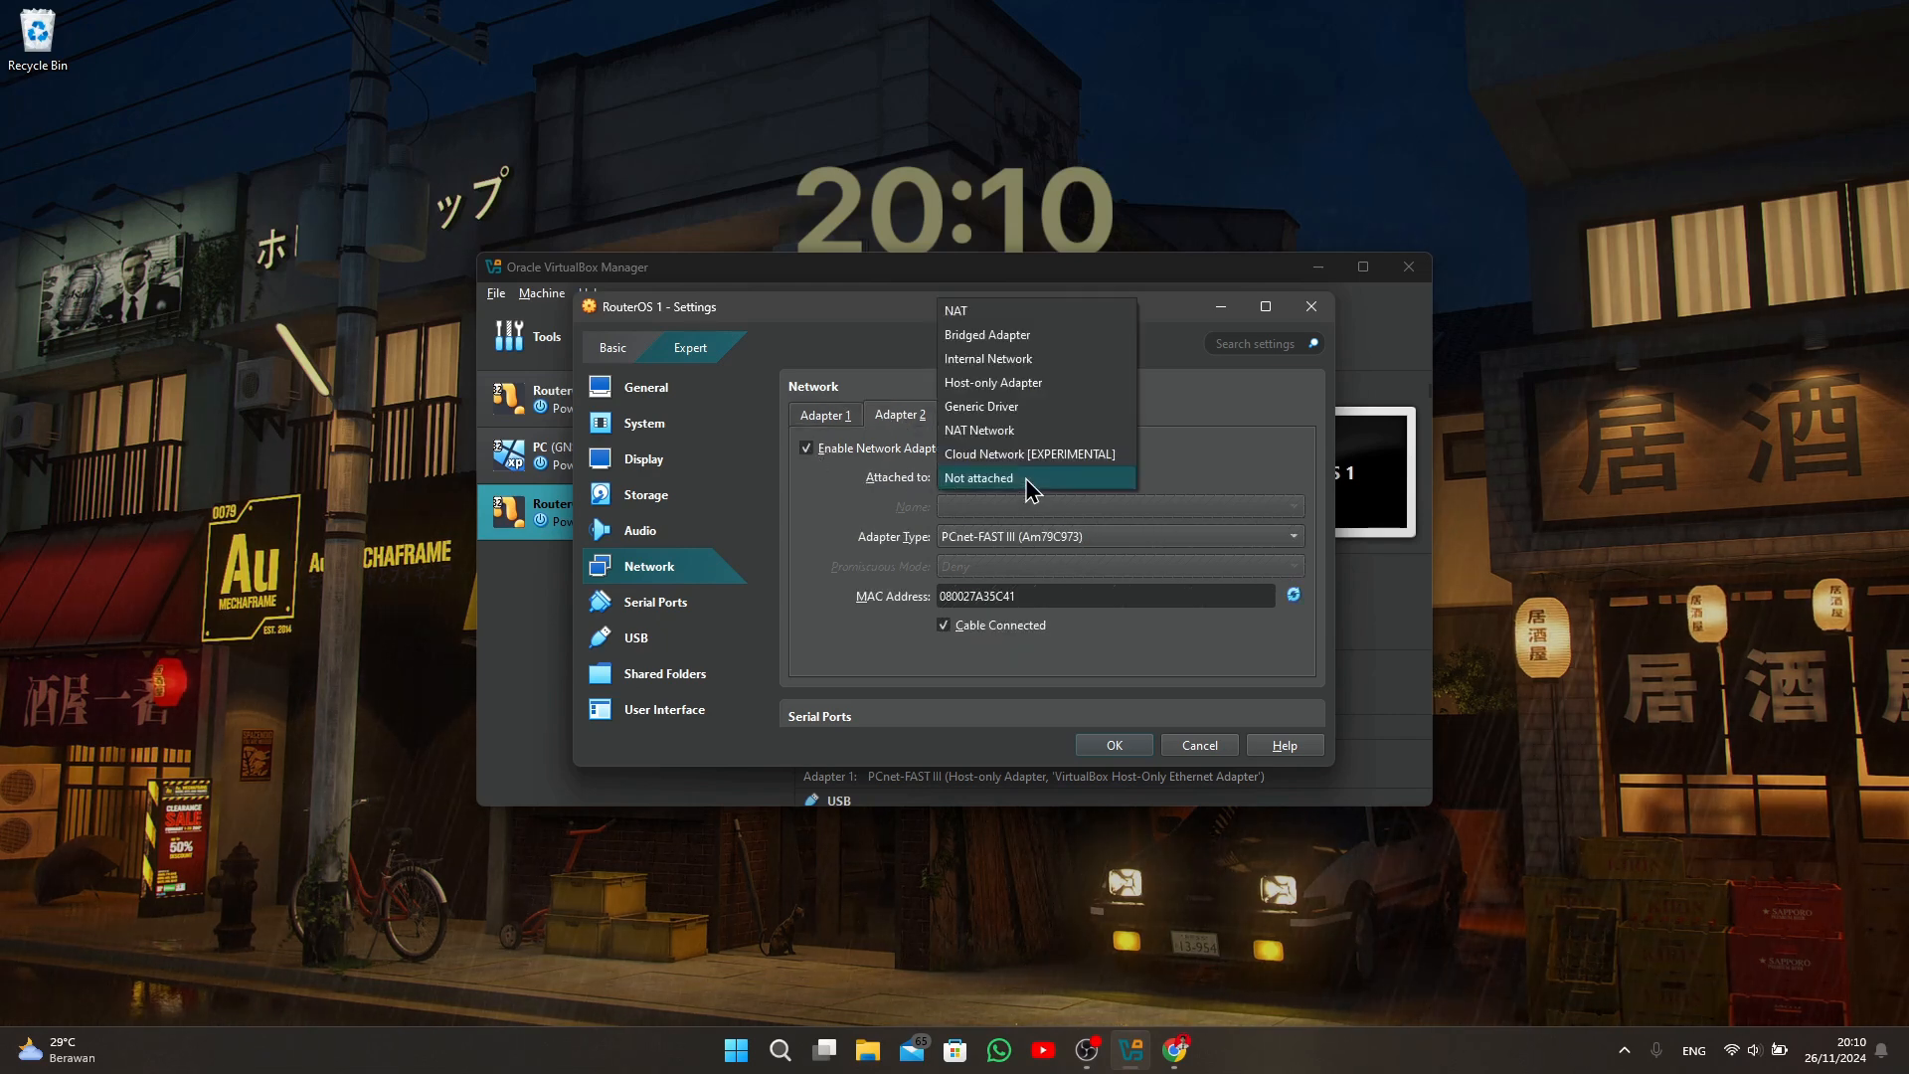
pyautogui.click(985, 360)
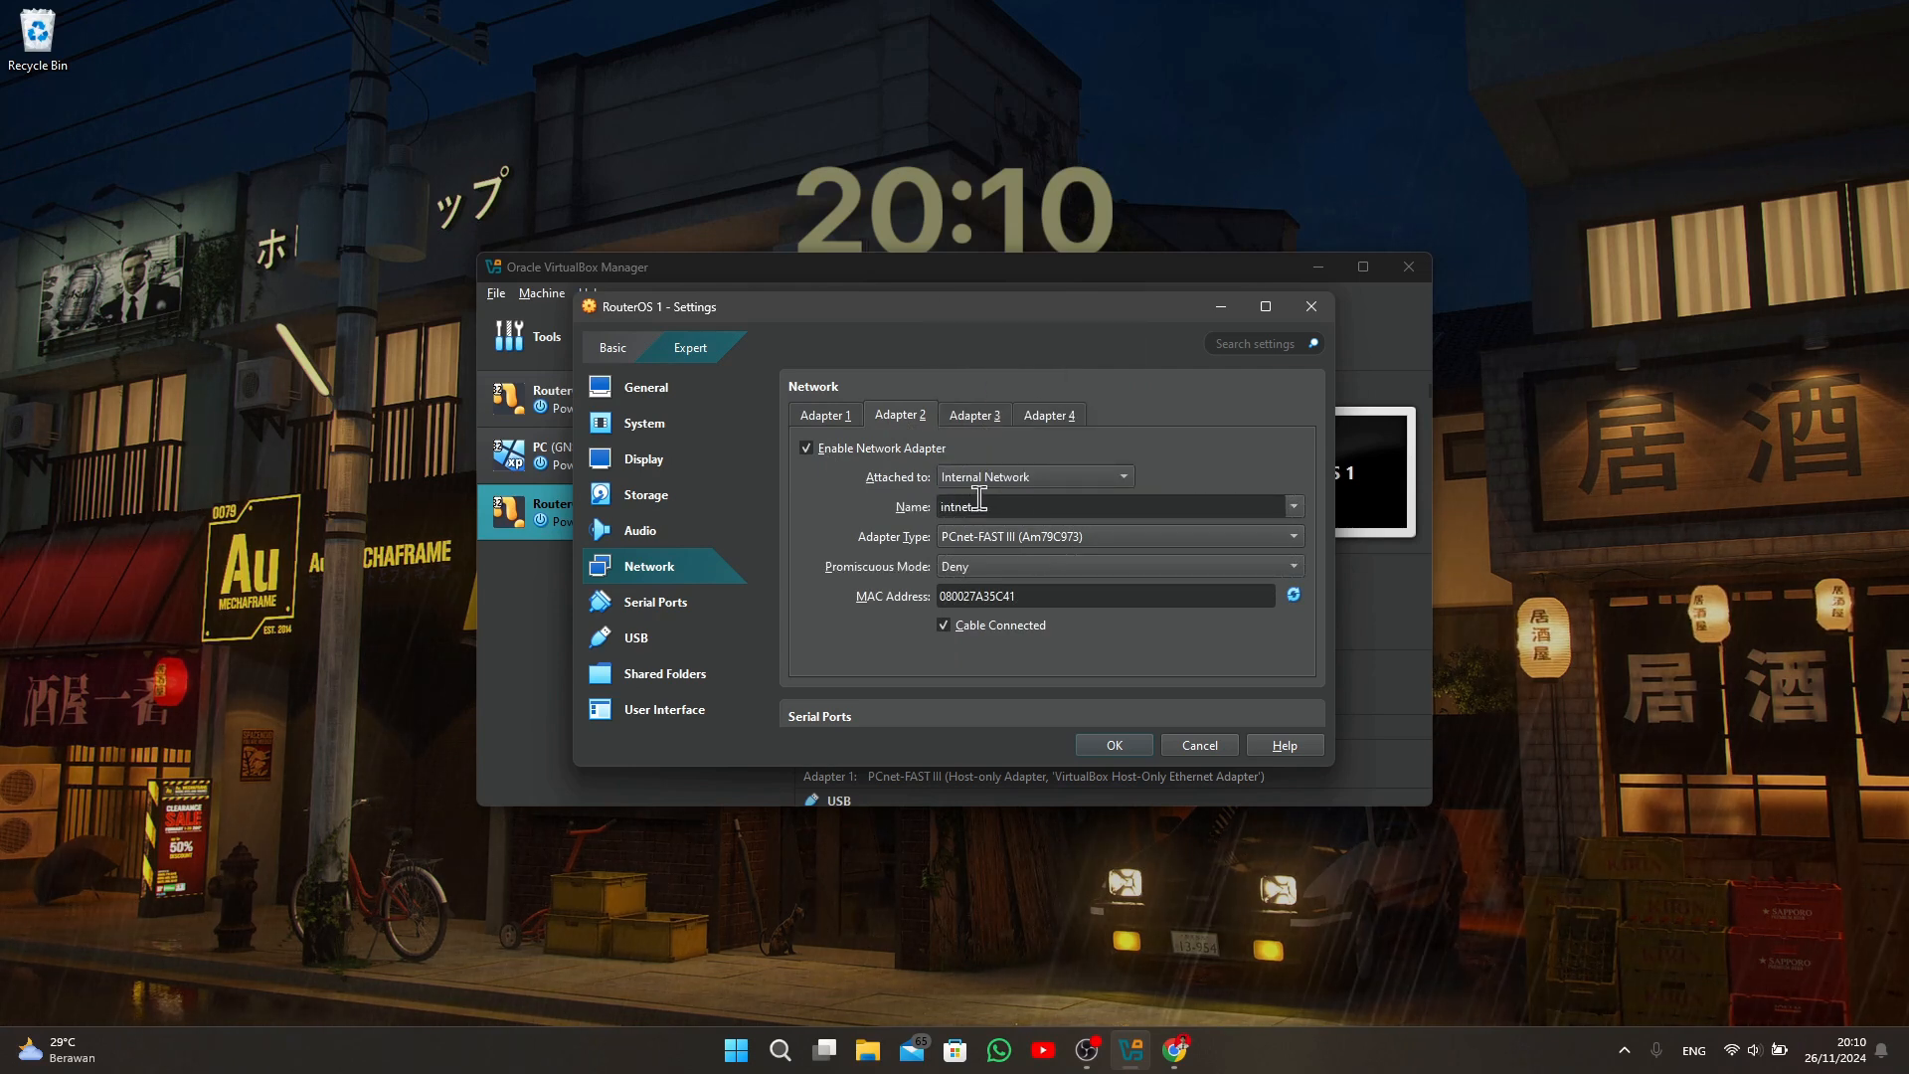
pyautogui.click(1115, 747)
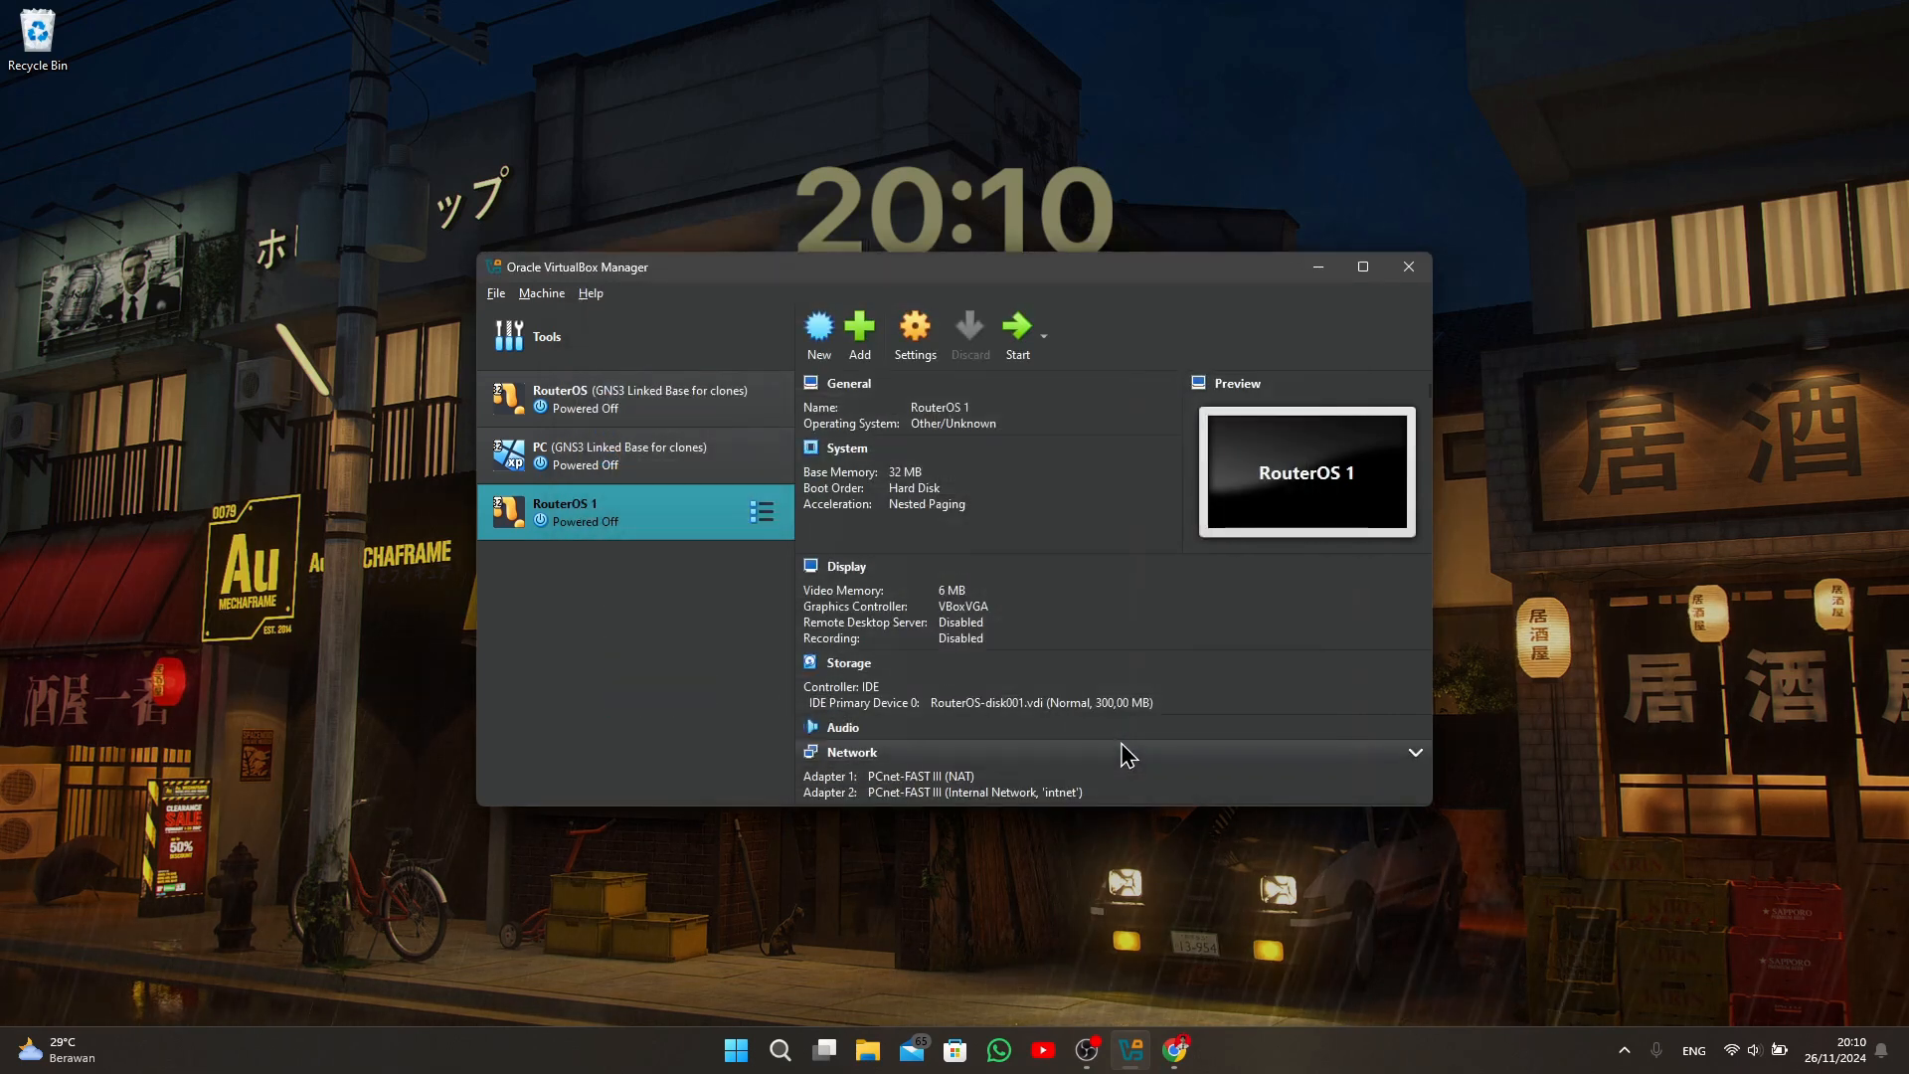
# Begin a new appliance import and choose PC.ova from the Downloads folder as the source file.
pyautogui.click(676, 336)
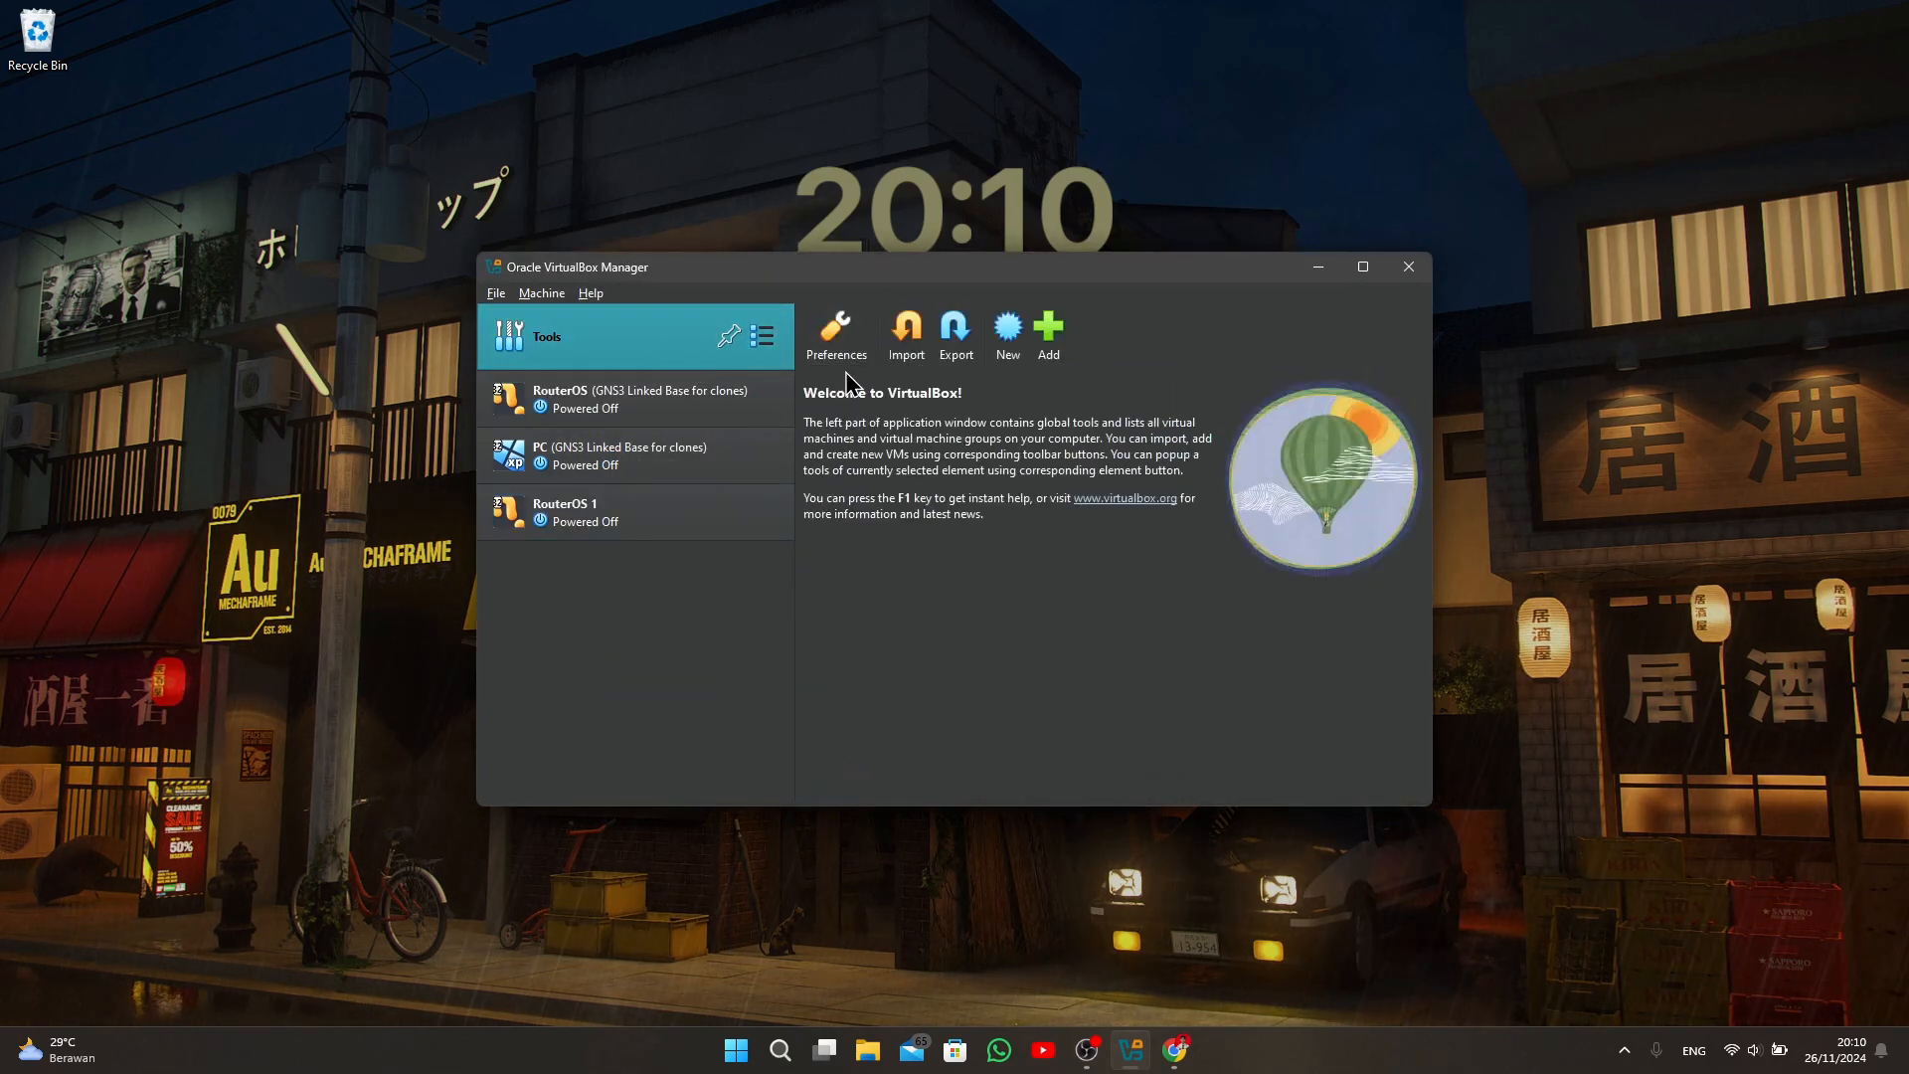
pyautogui.click(907, 338)
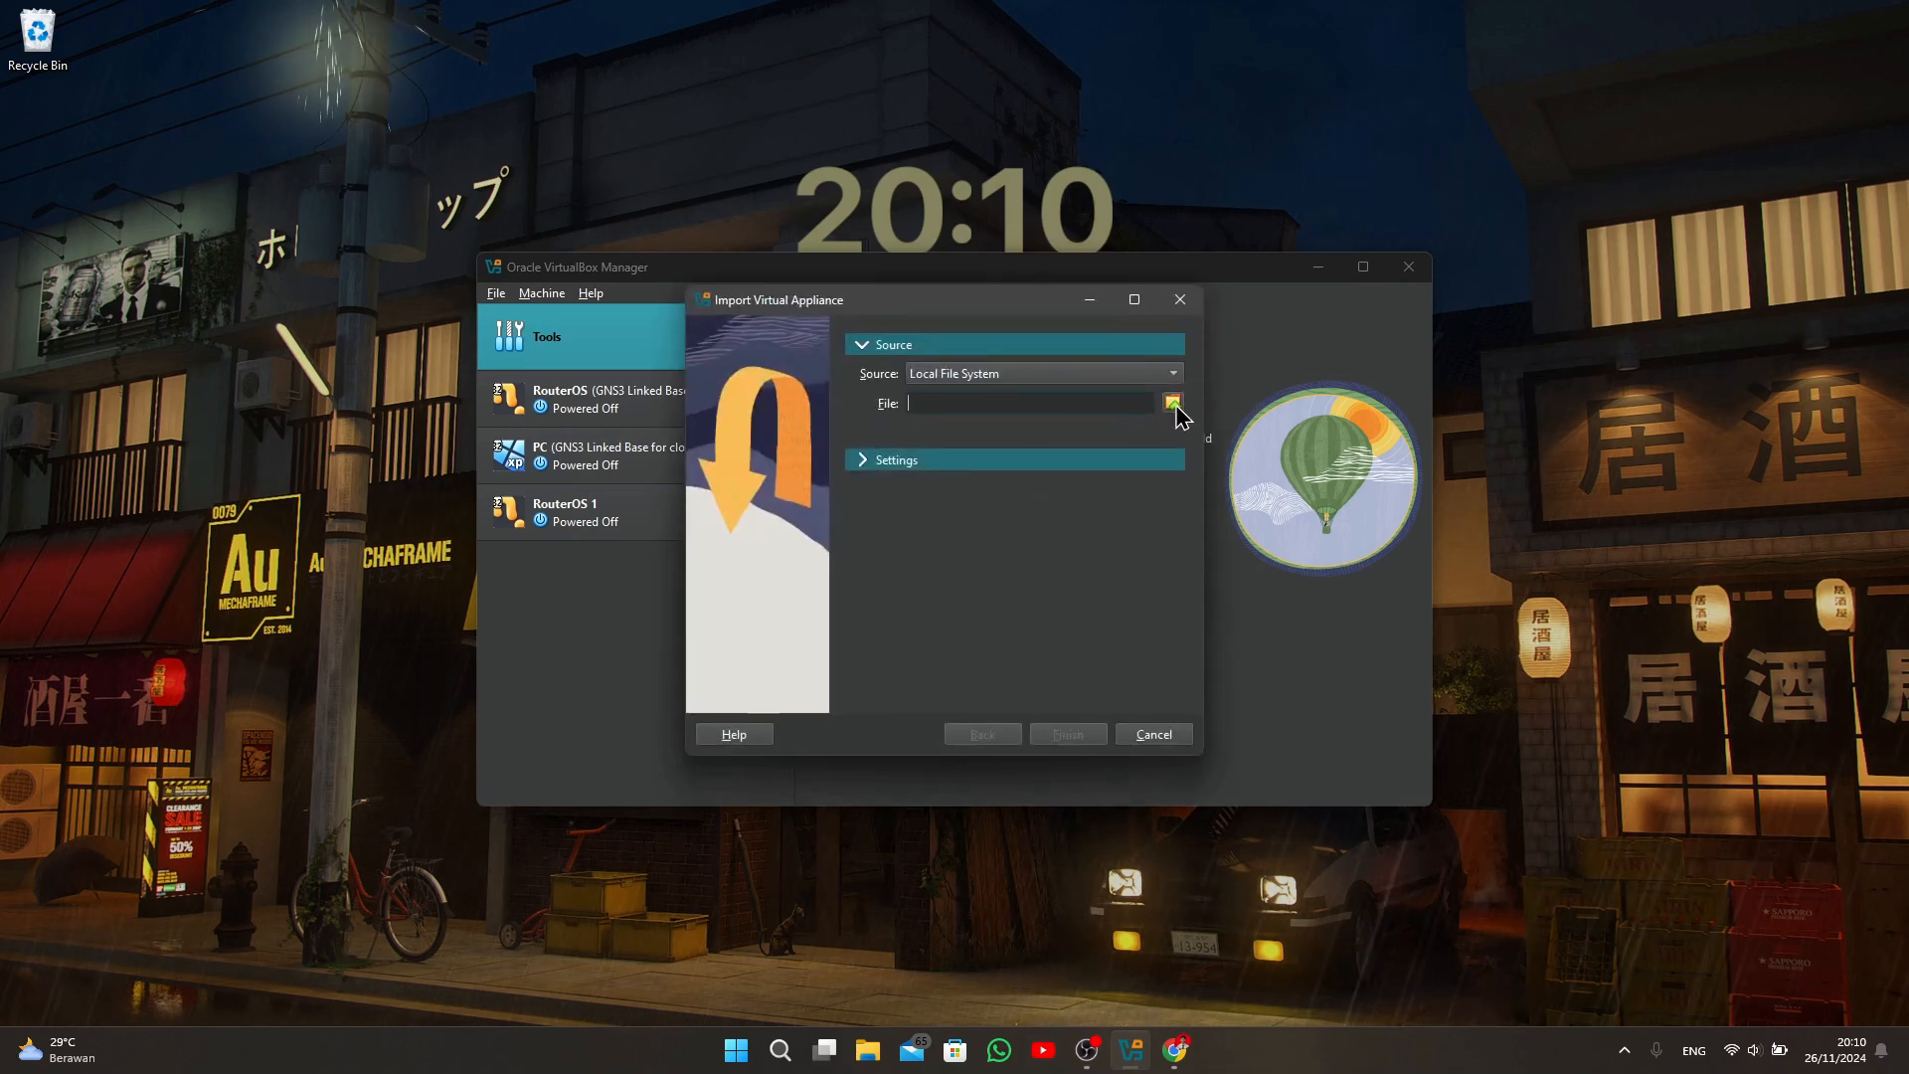
pyautogui.click(1173, 402)
pyautogui.click(777, 542)
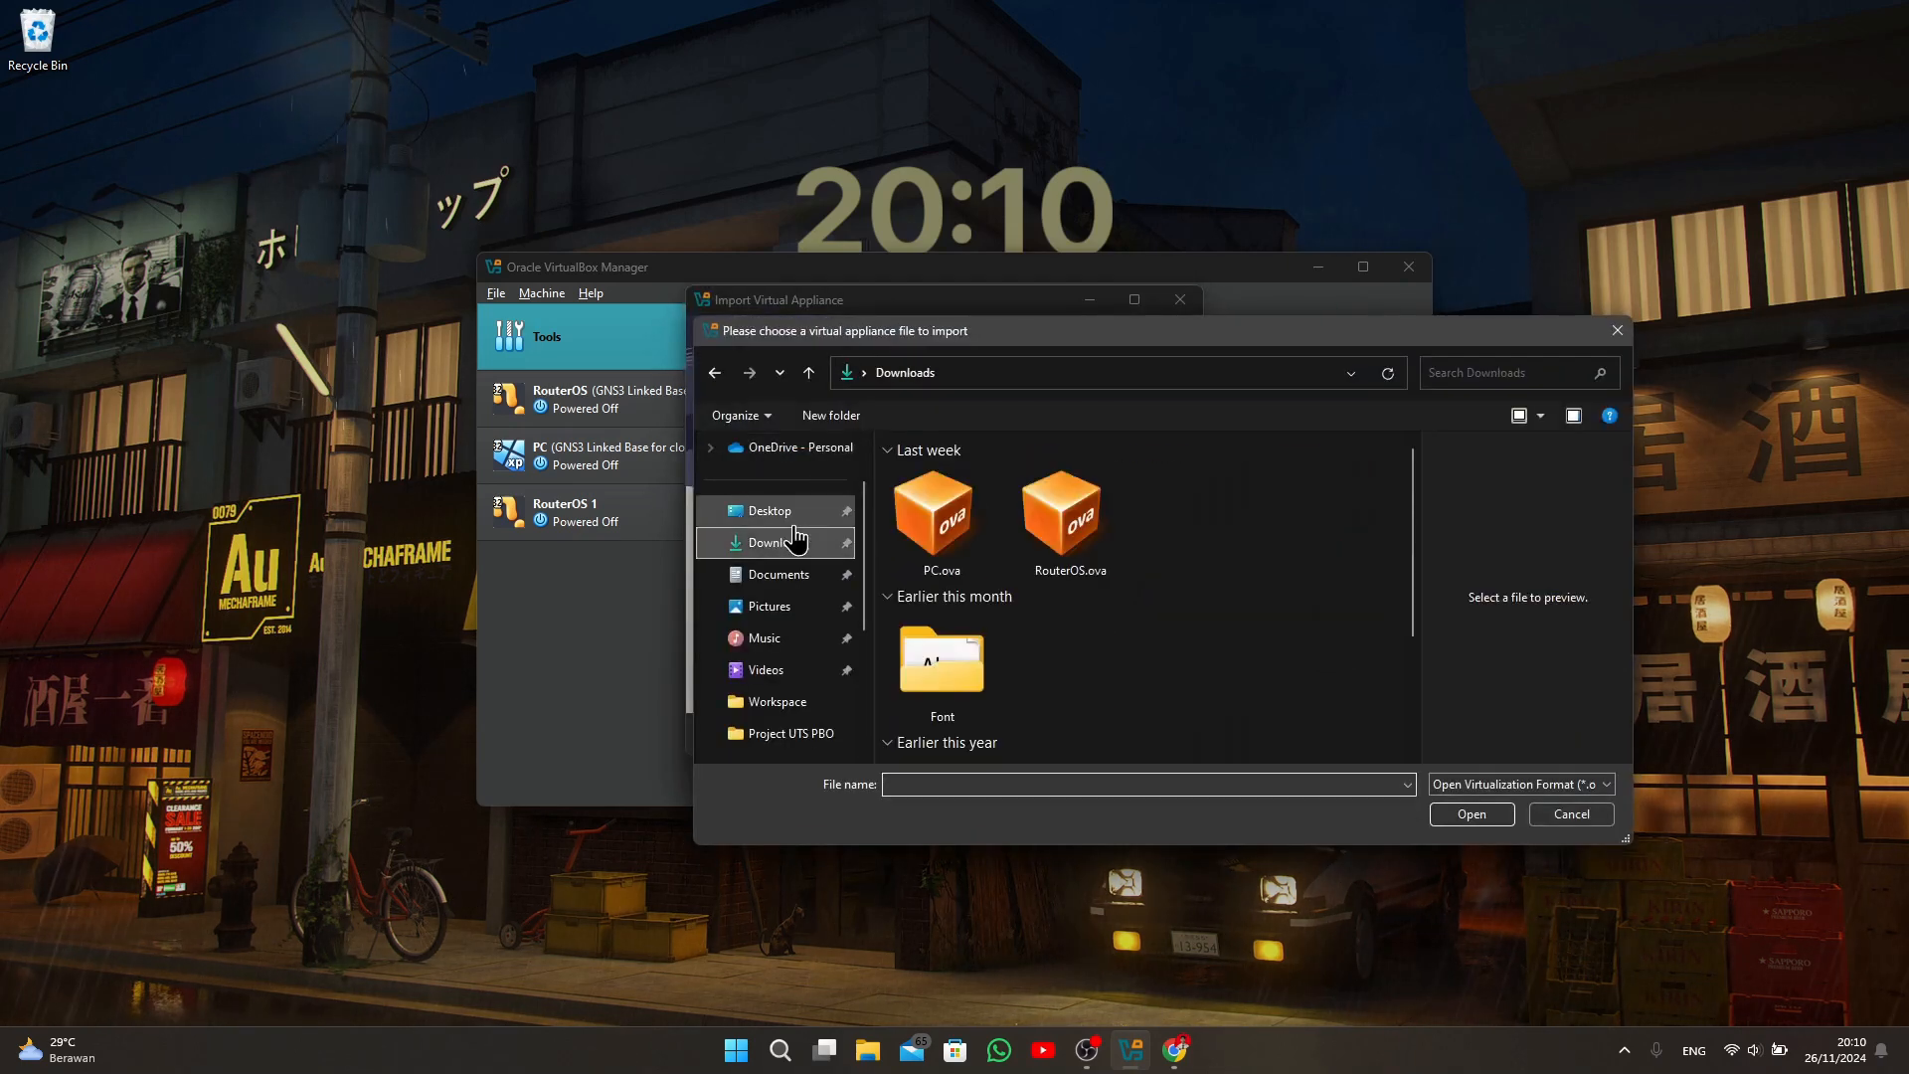
pyautogui.click(989, 545)
pyautogui.click(1475, 816)
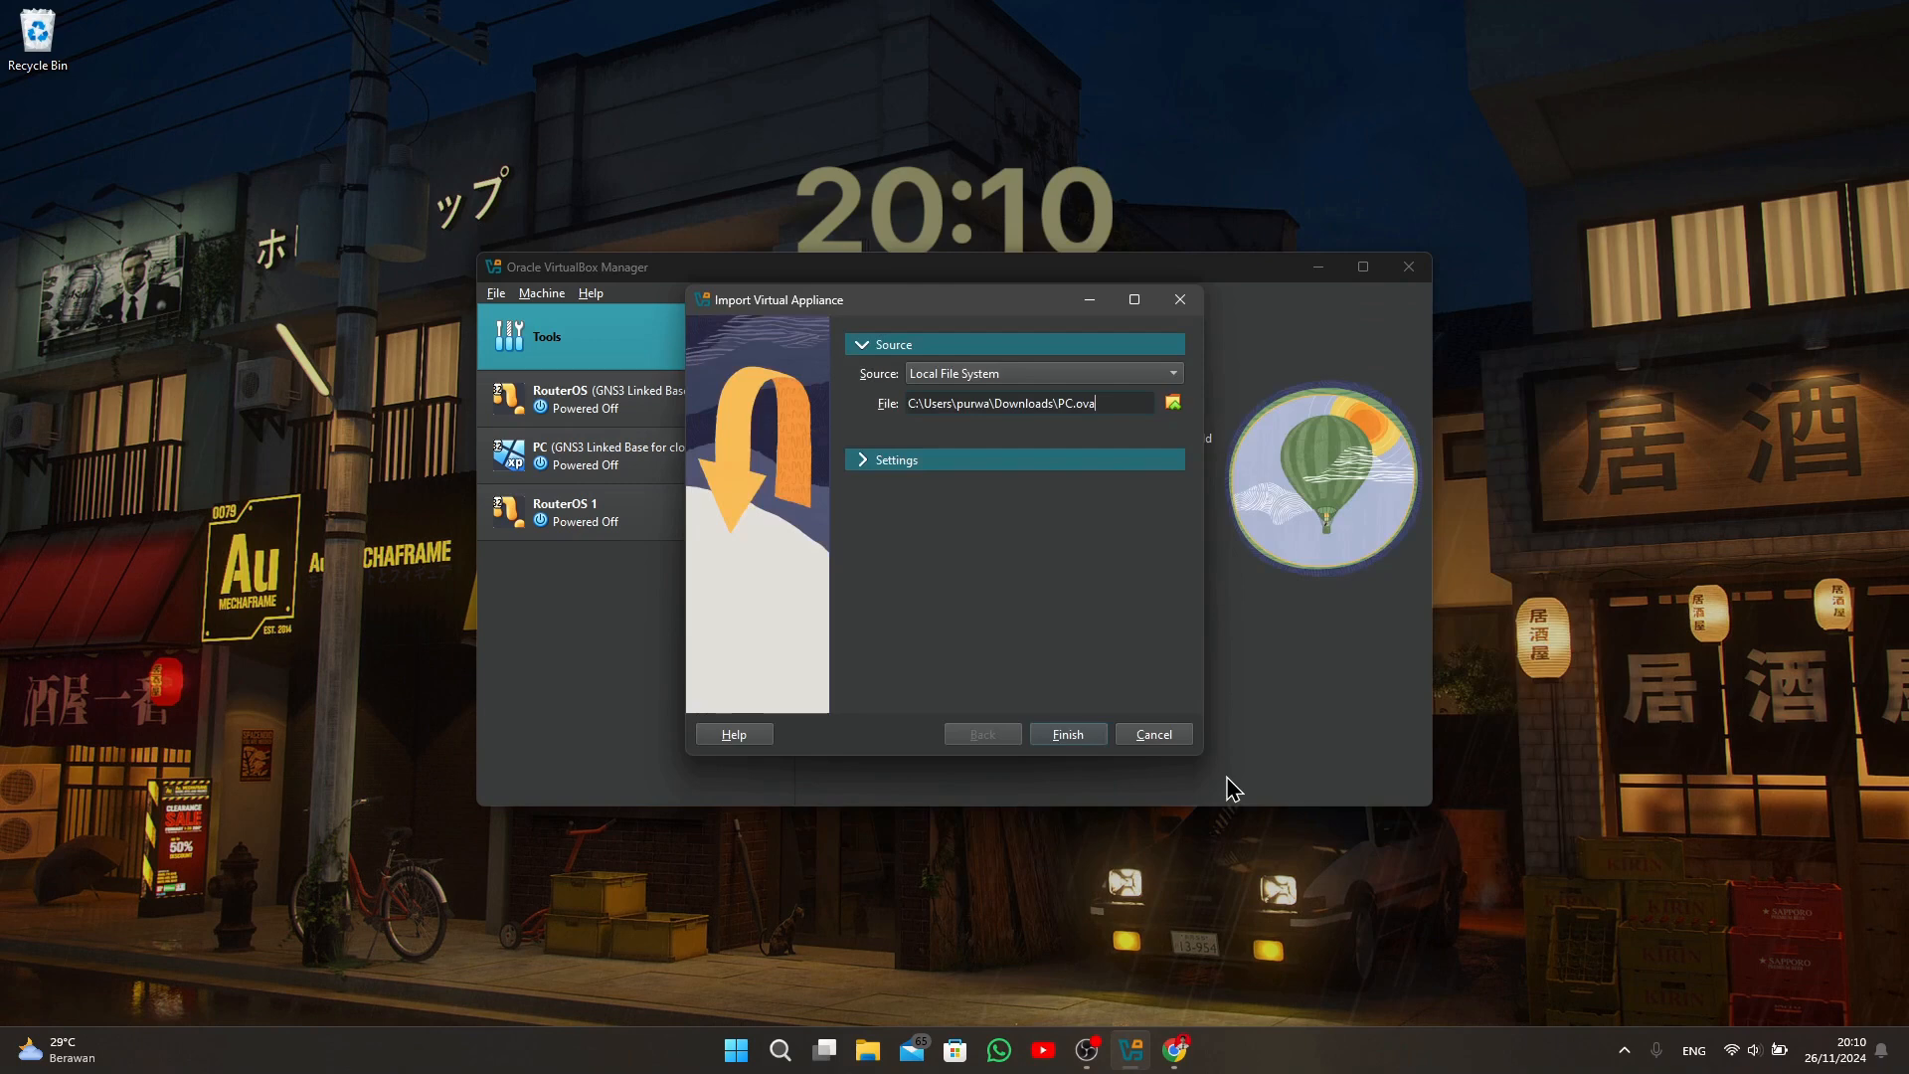
# Import PC 1 with new MAC addresses generated for all network adapters, accepting its software license agreement.
pyautogui.click(952, 459)
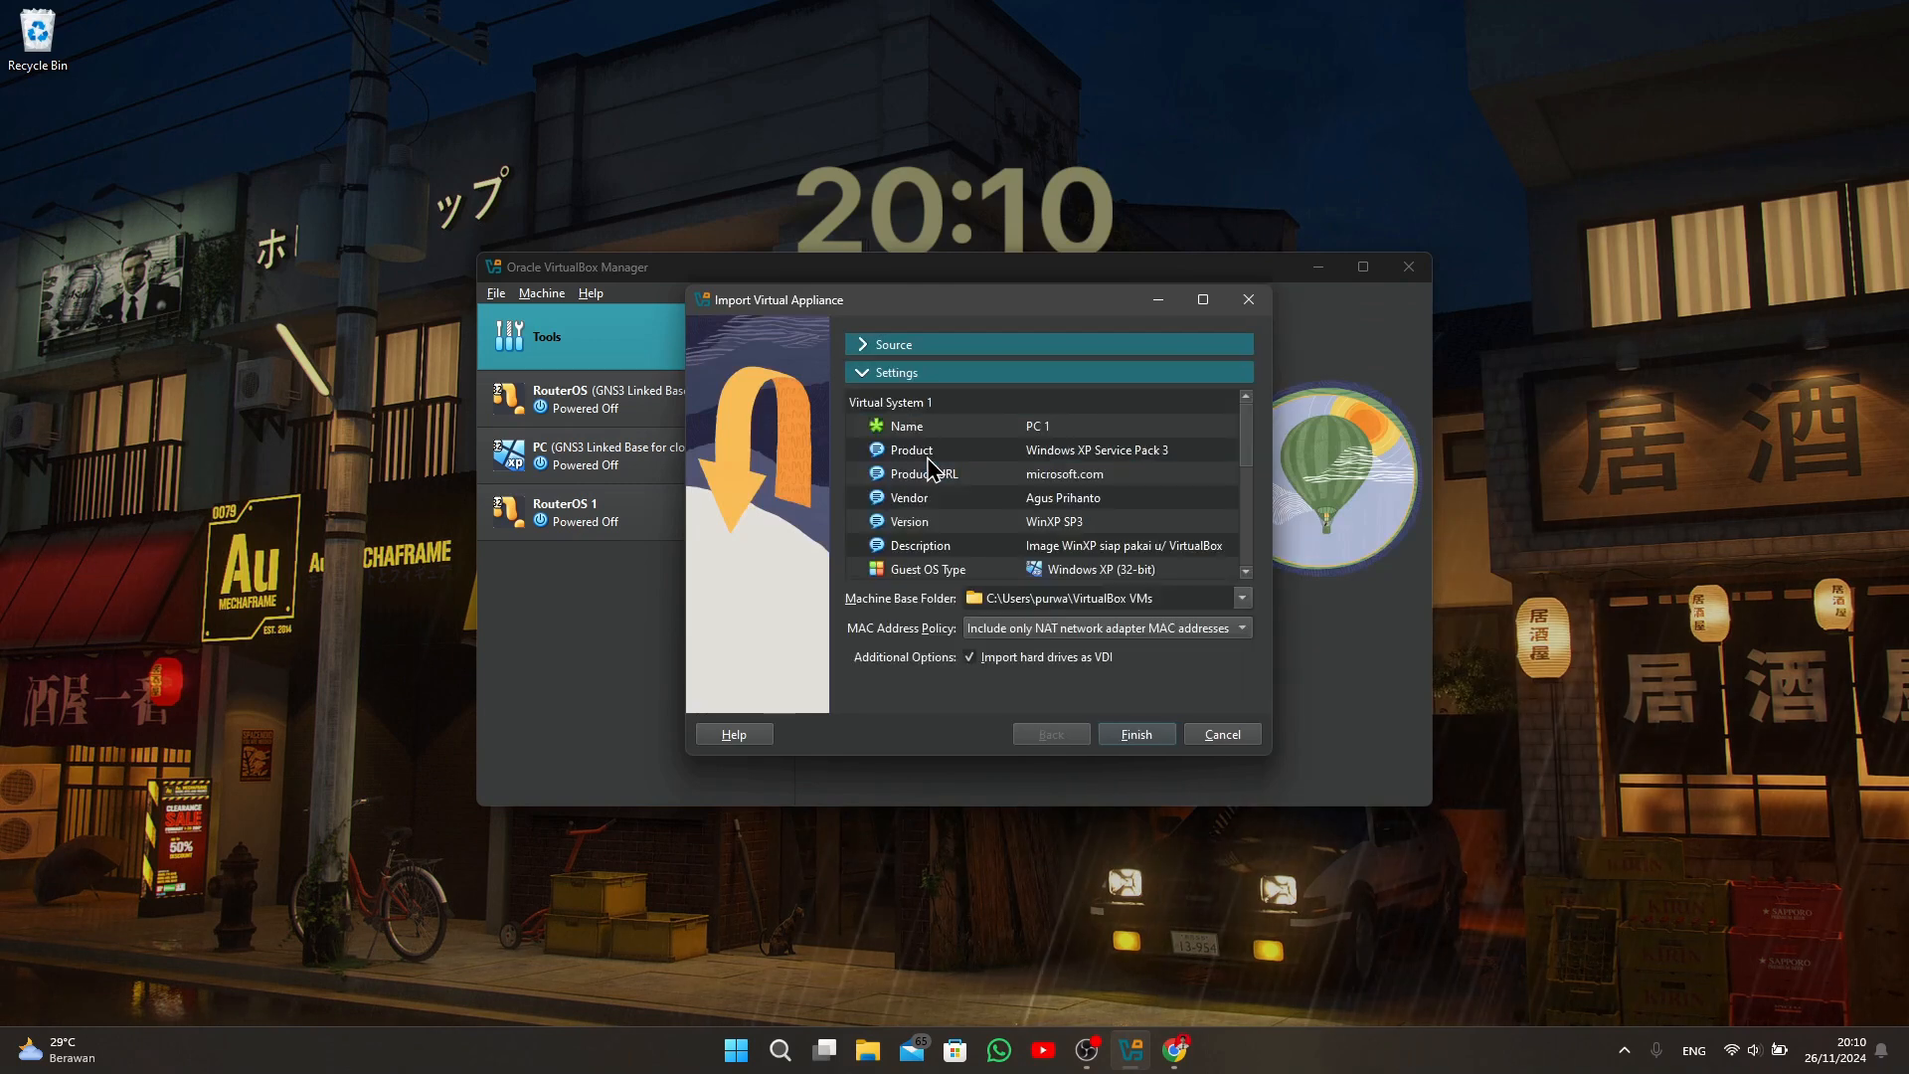
pyautogui.click(1060, 635)
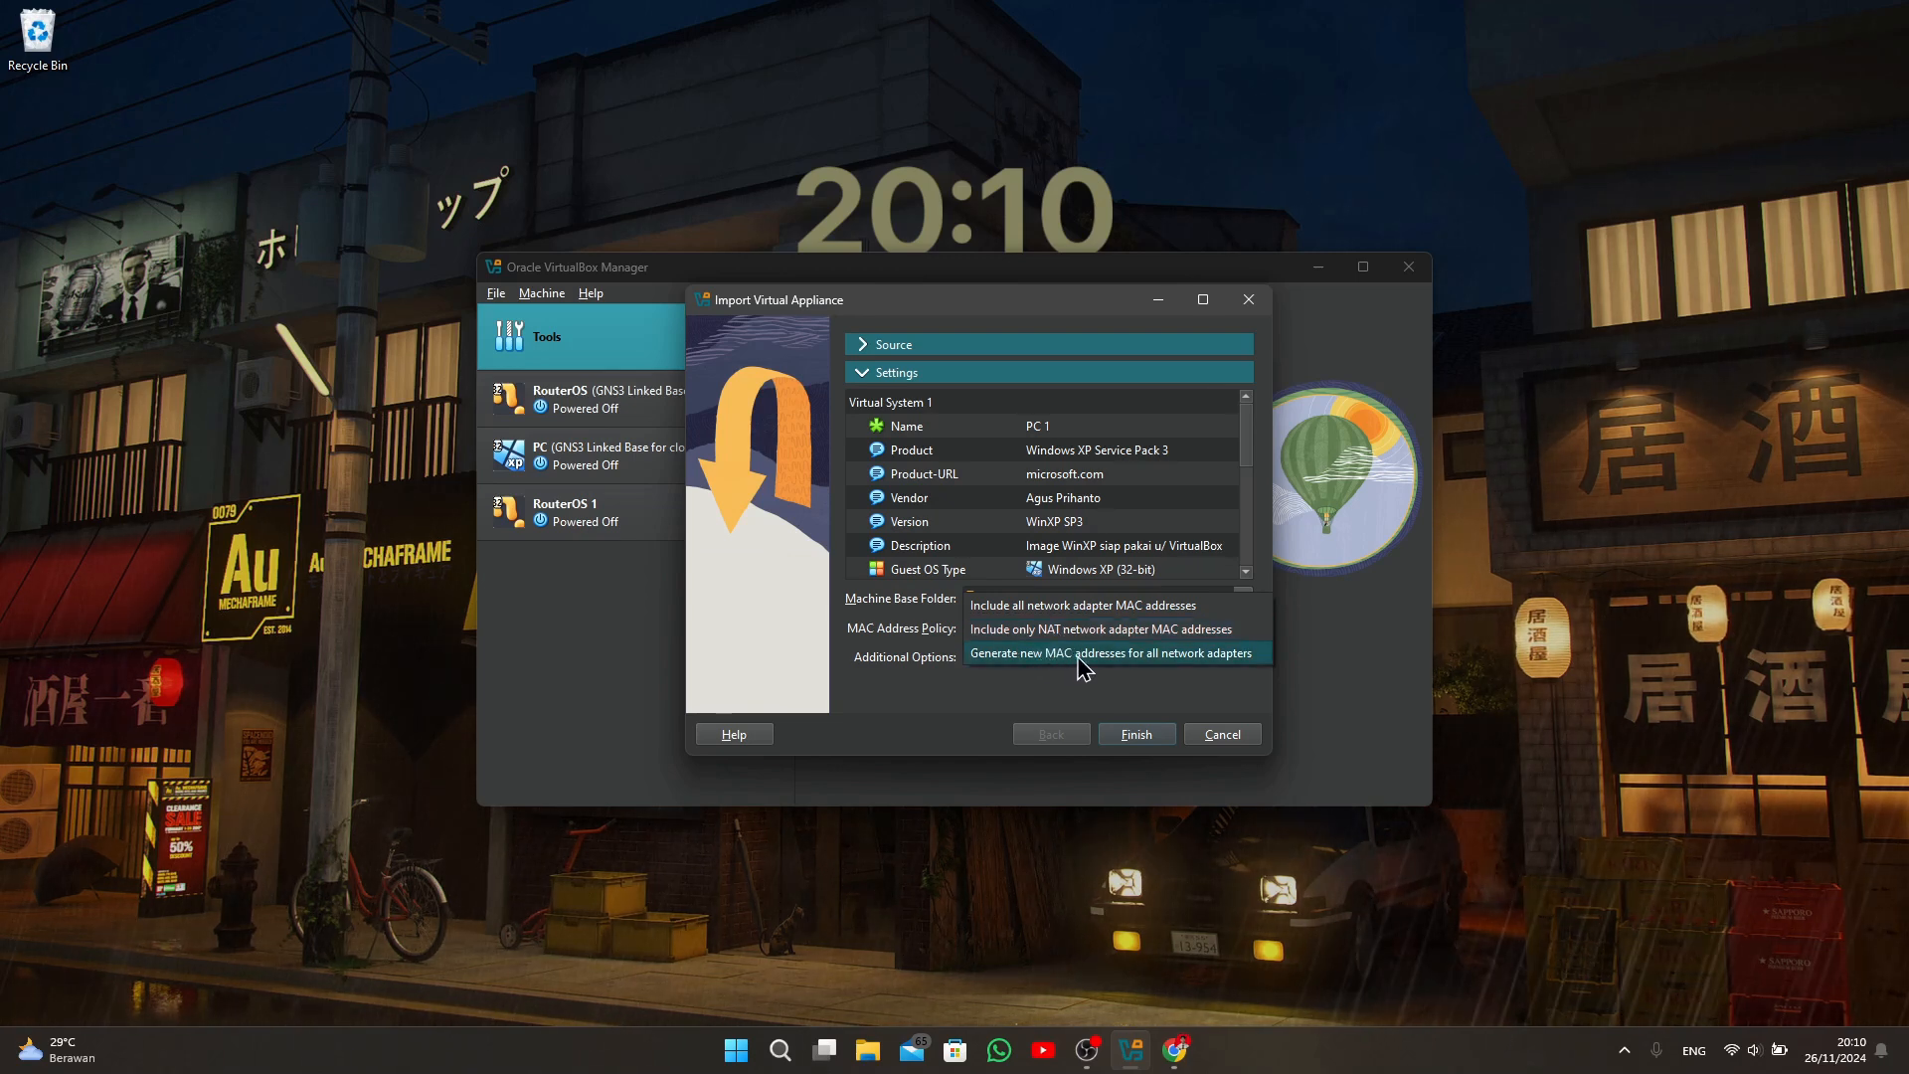
pyautogui.click(1137, 656)
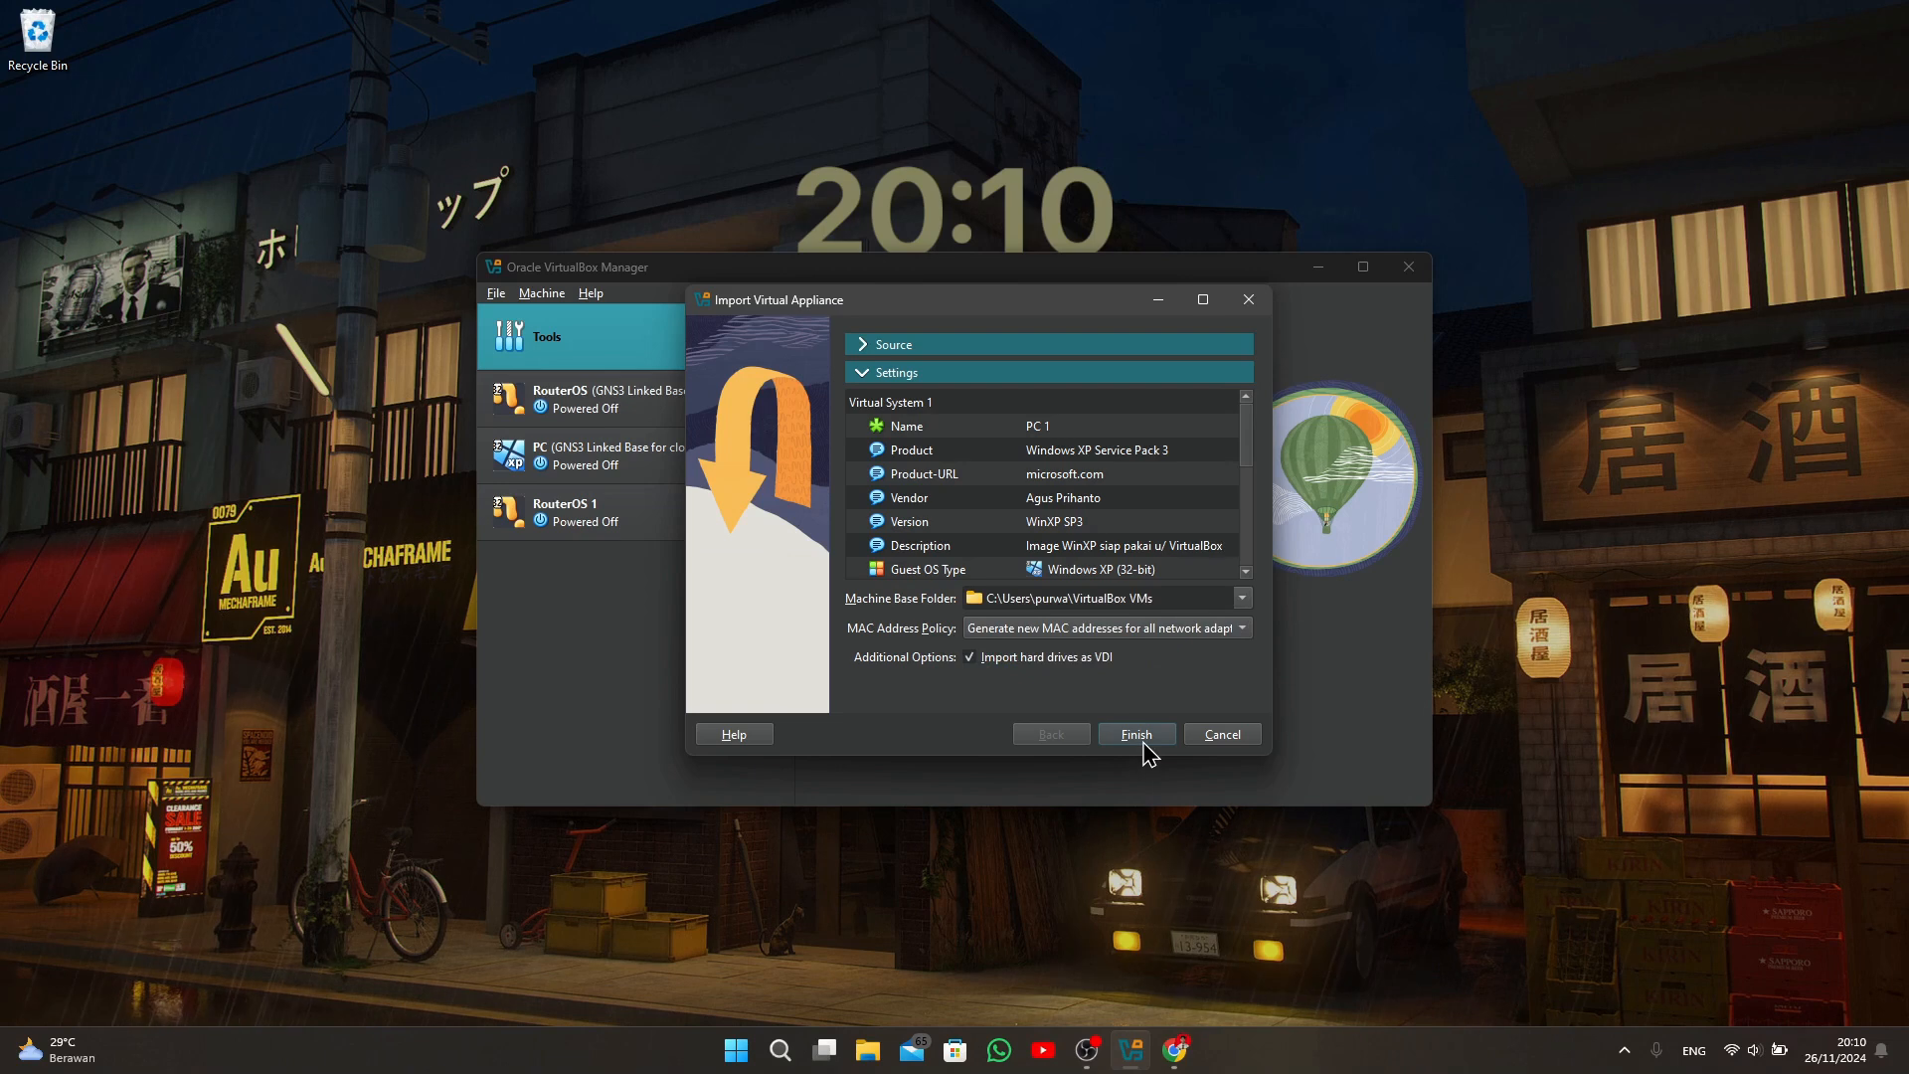
pyautogui.click(1126, 736)
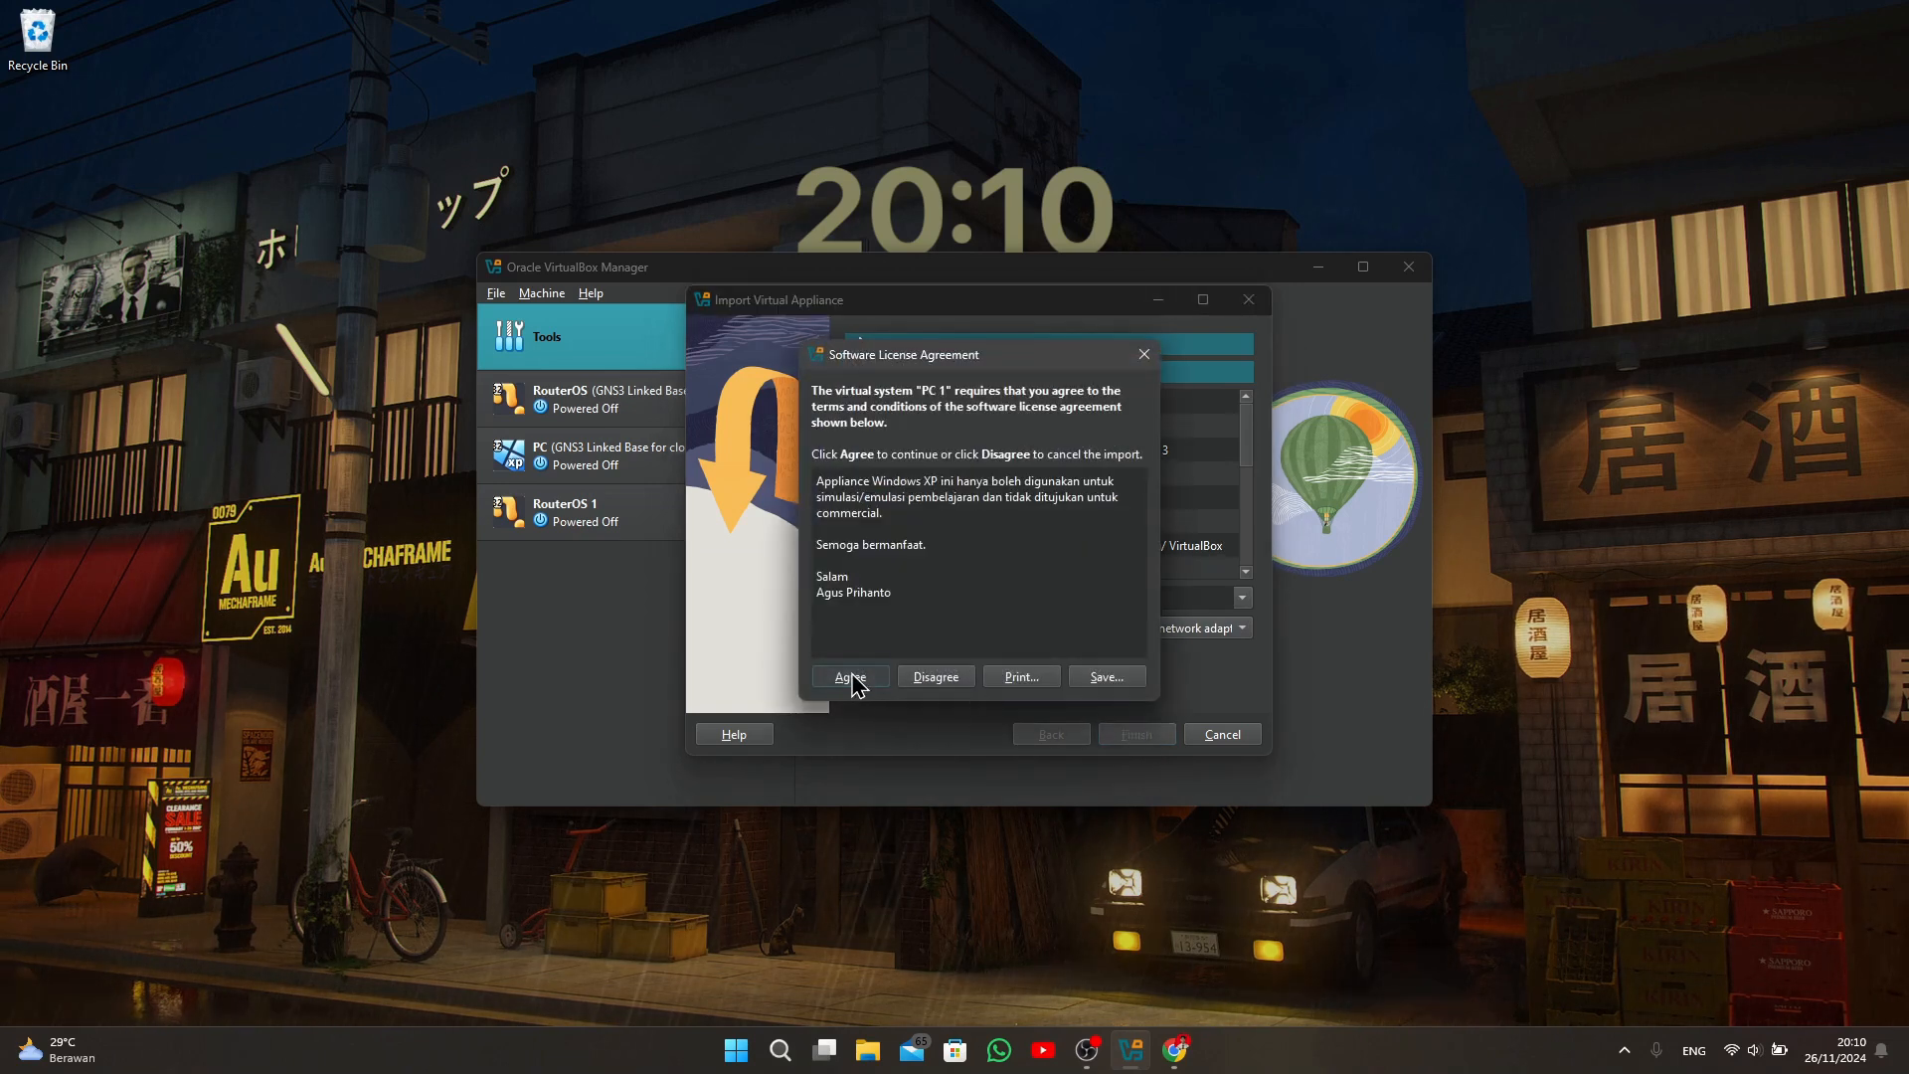
pyautogui.click(850, 683)
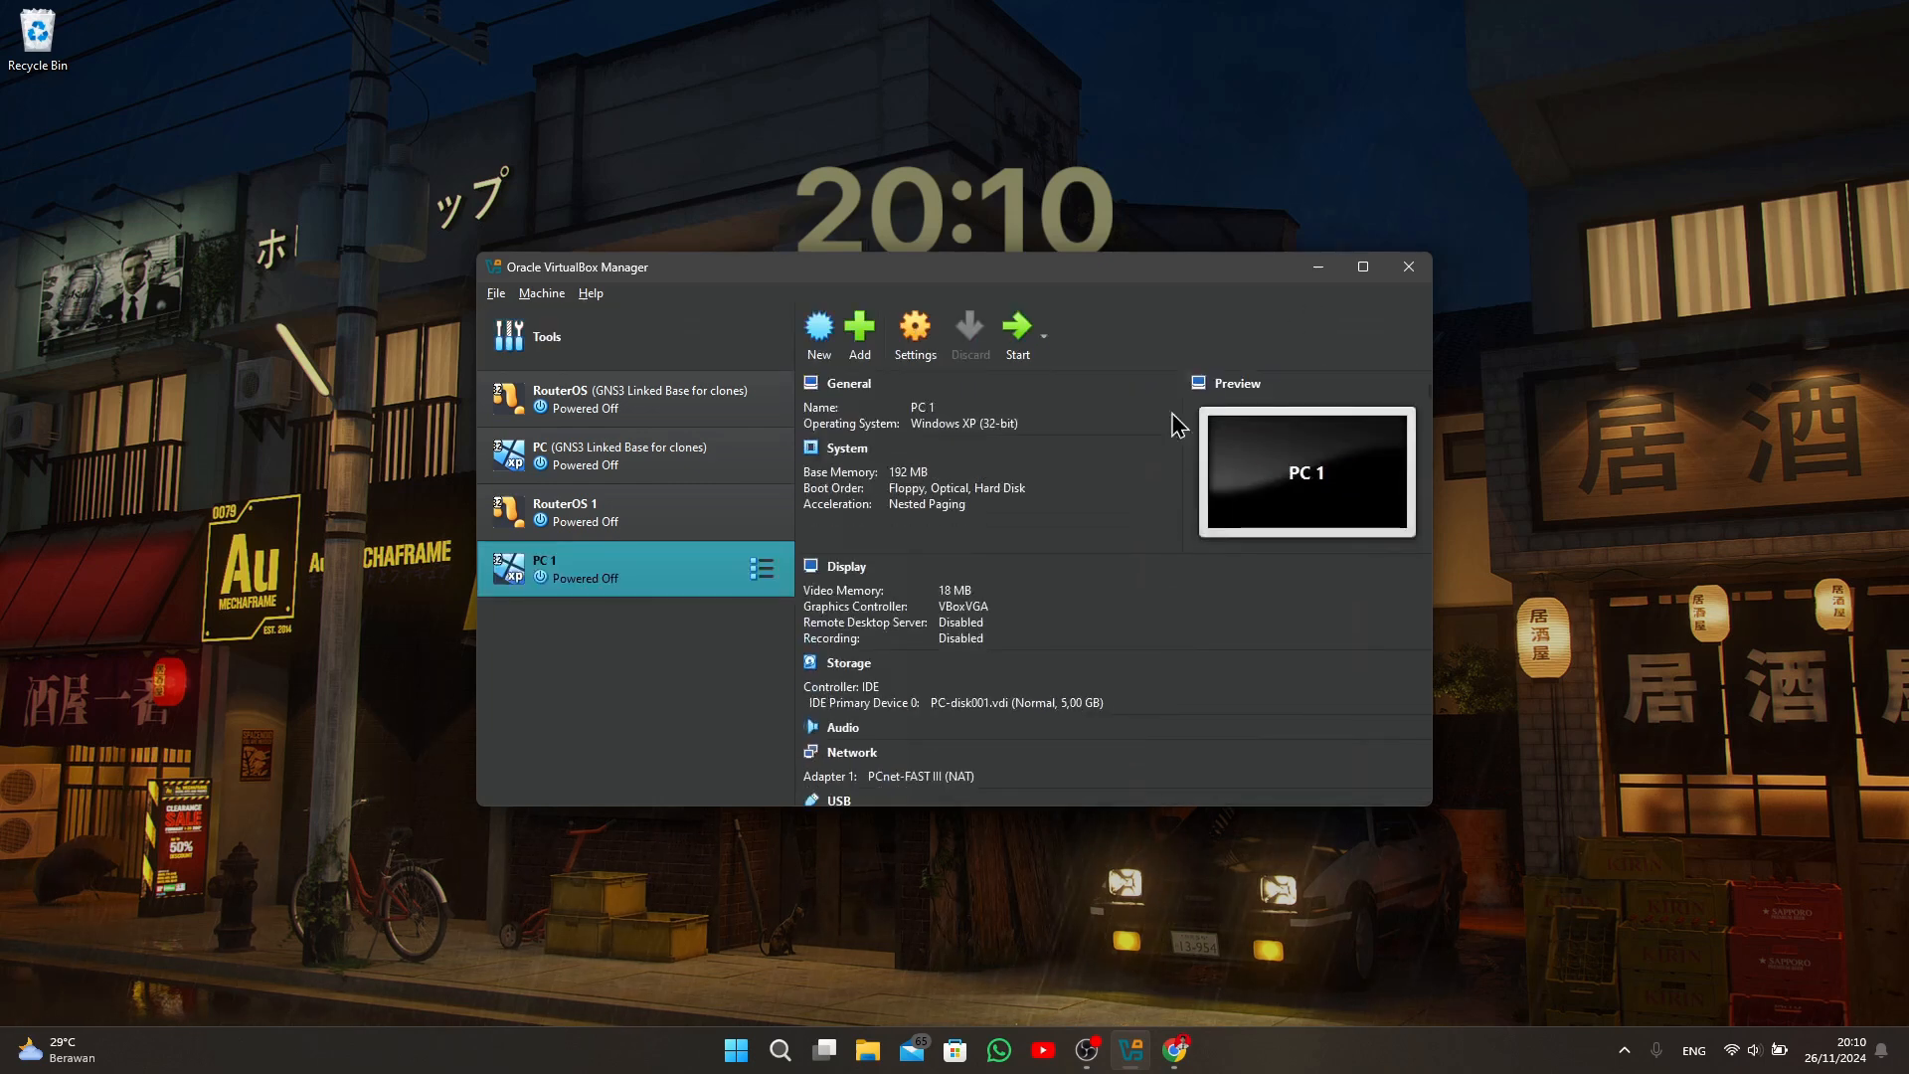
# Attach Adapter 1 of PC 1 to Internal Network and save the machine's settings.
pyautogui.click(915, 343)
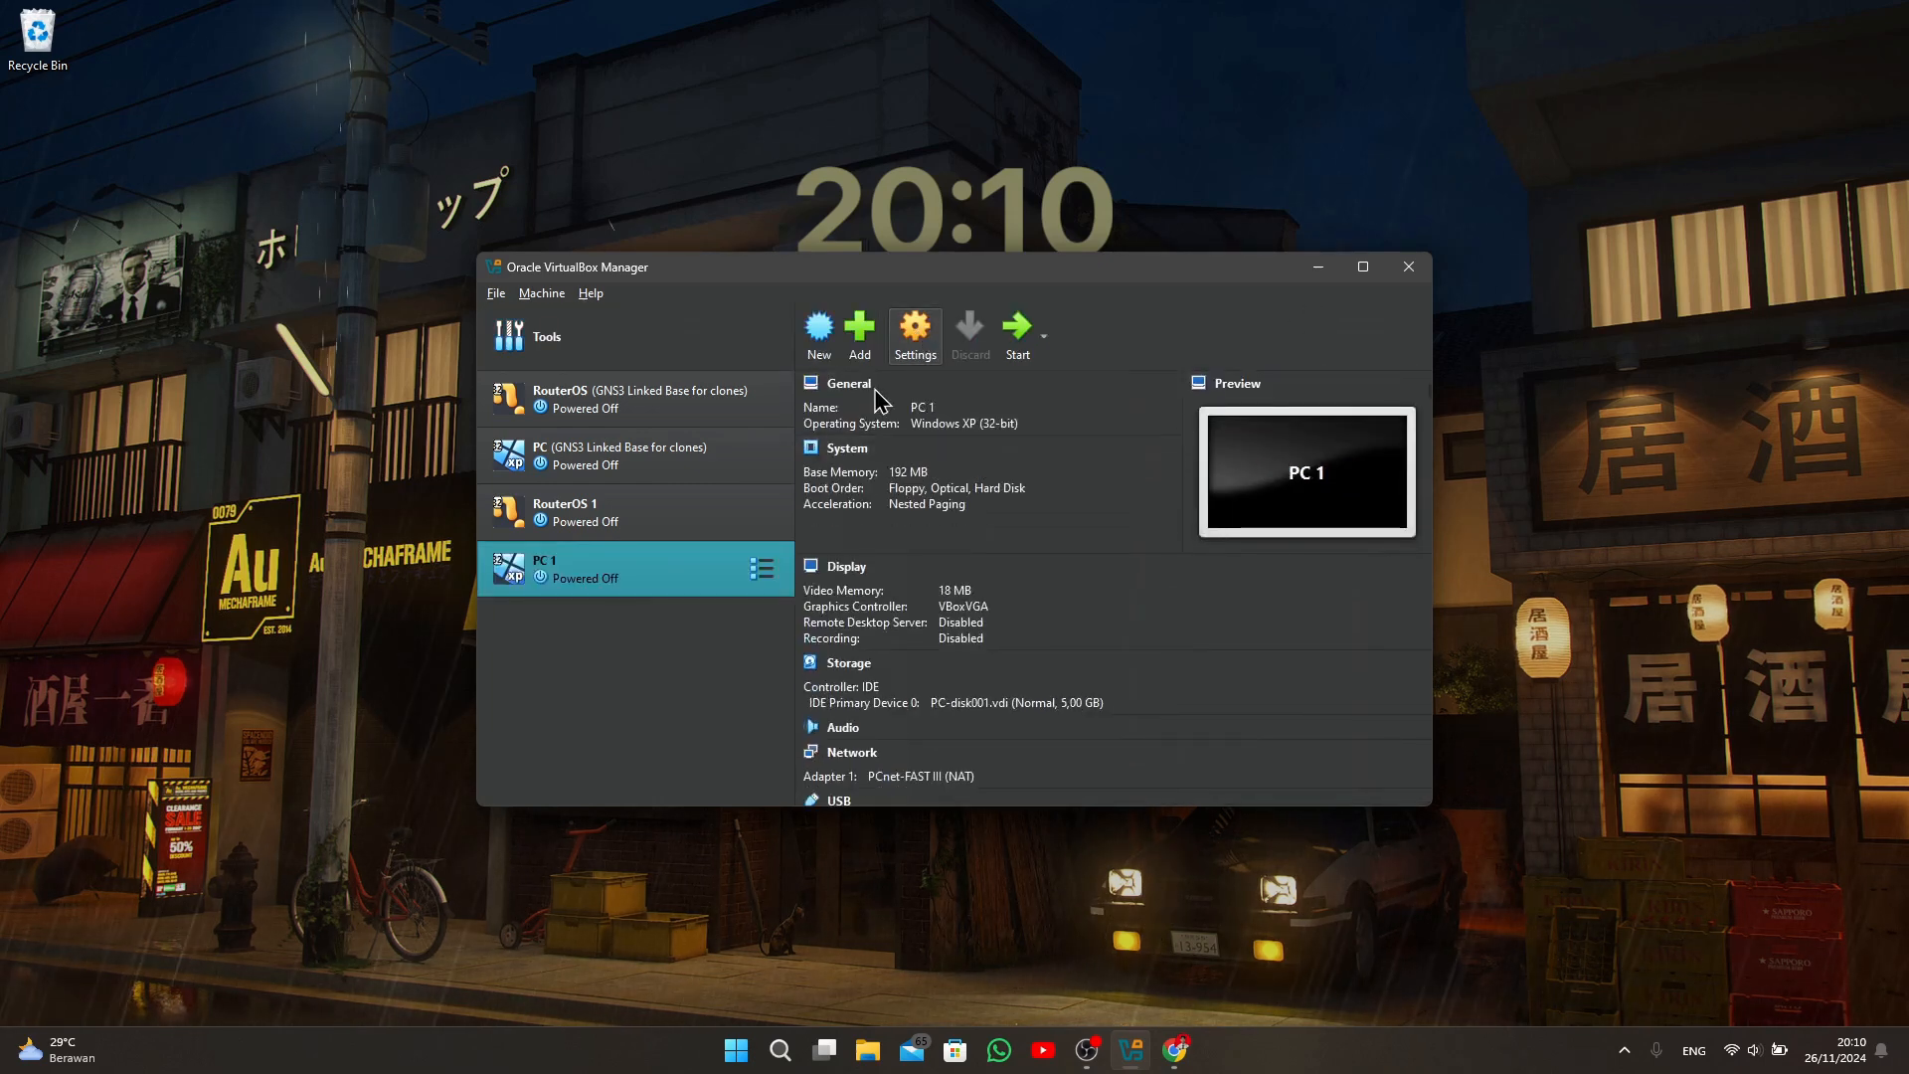
pyautogui.click(651, 569)
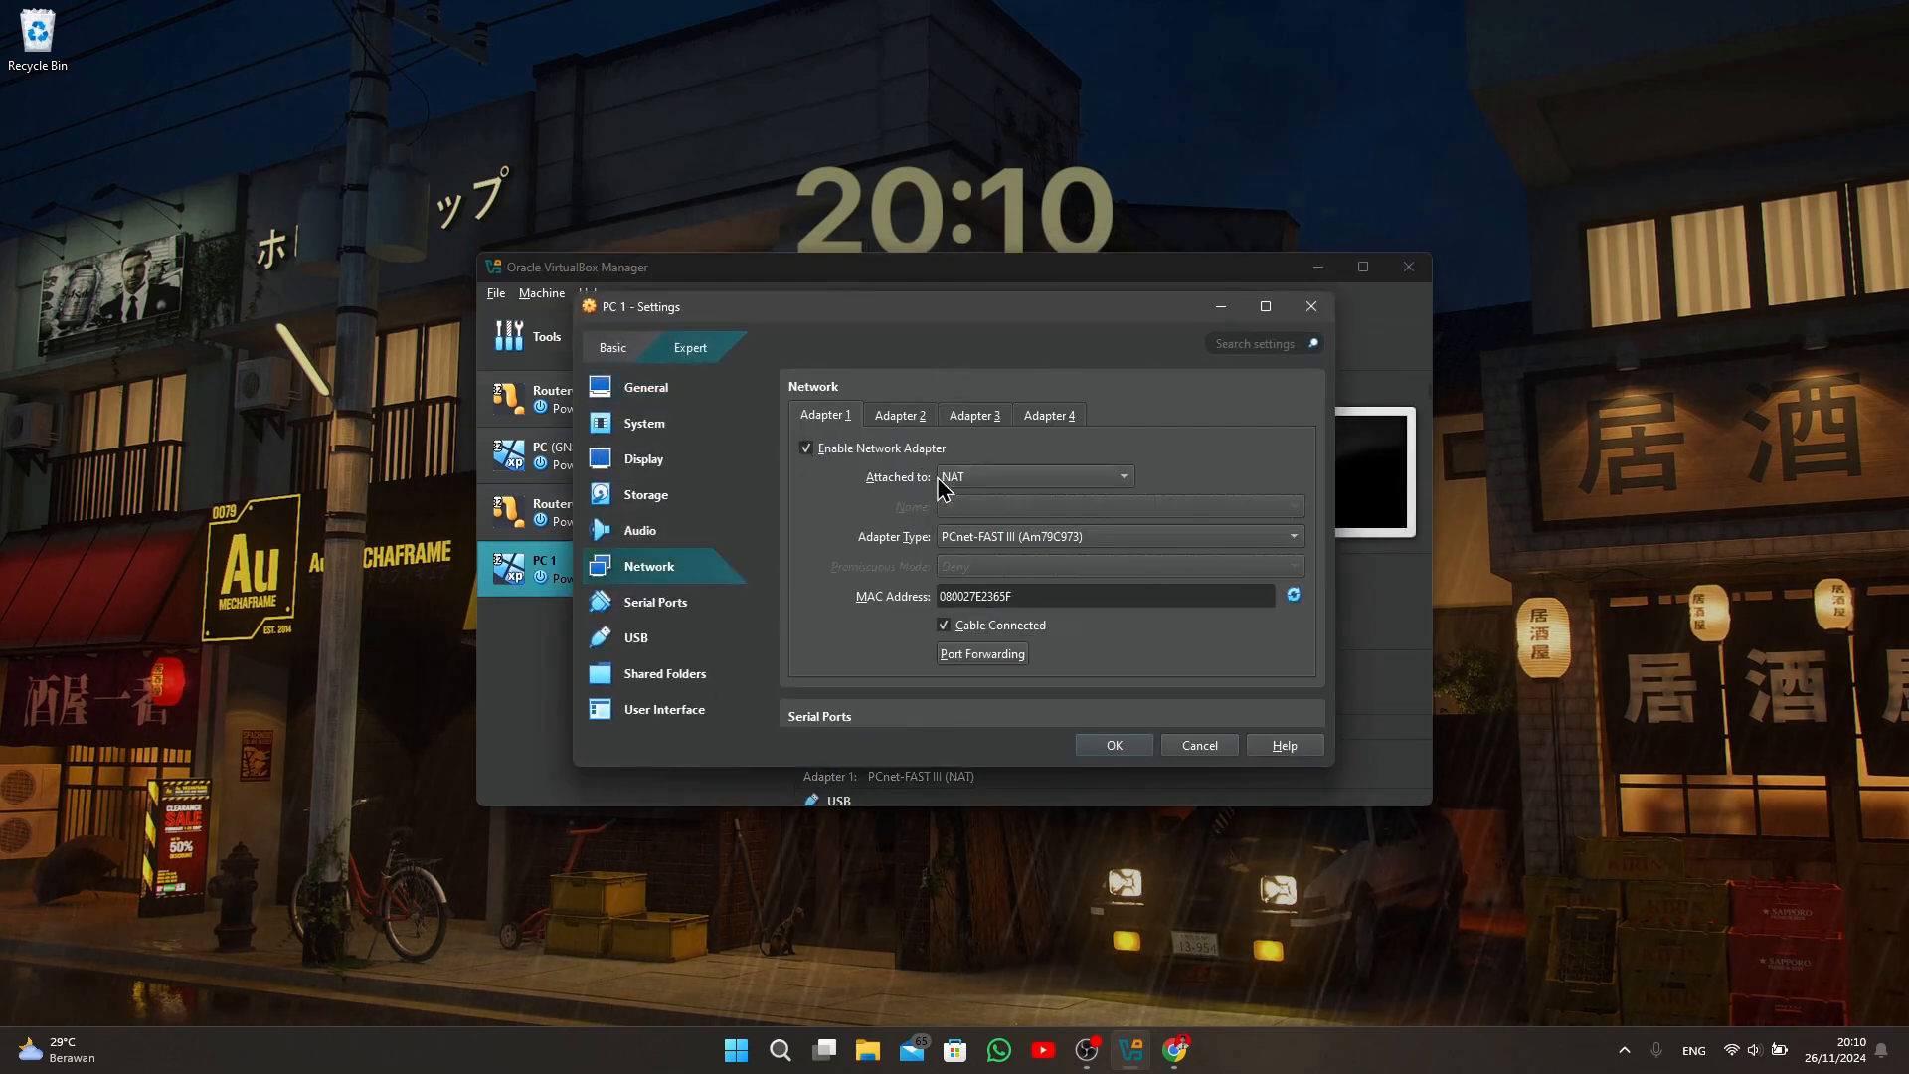
pyautogui.click(1004, 480)
pyautogui.click(991, 524)
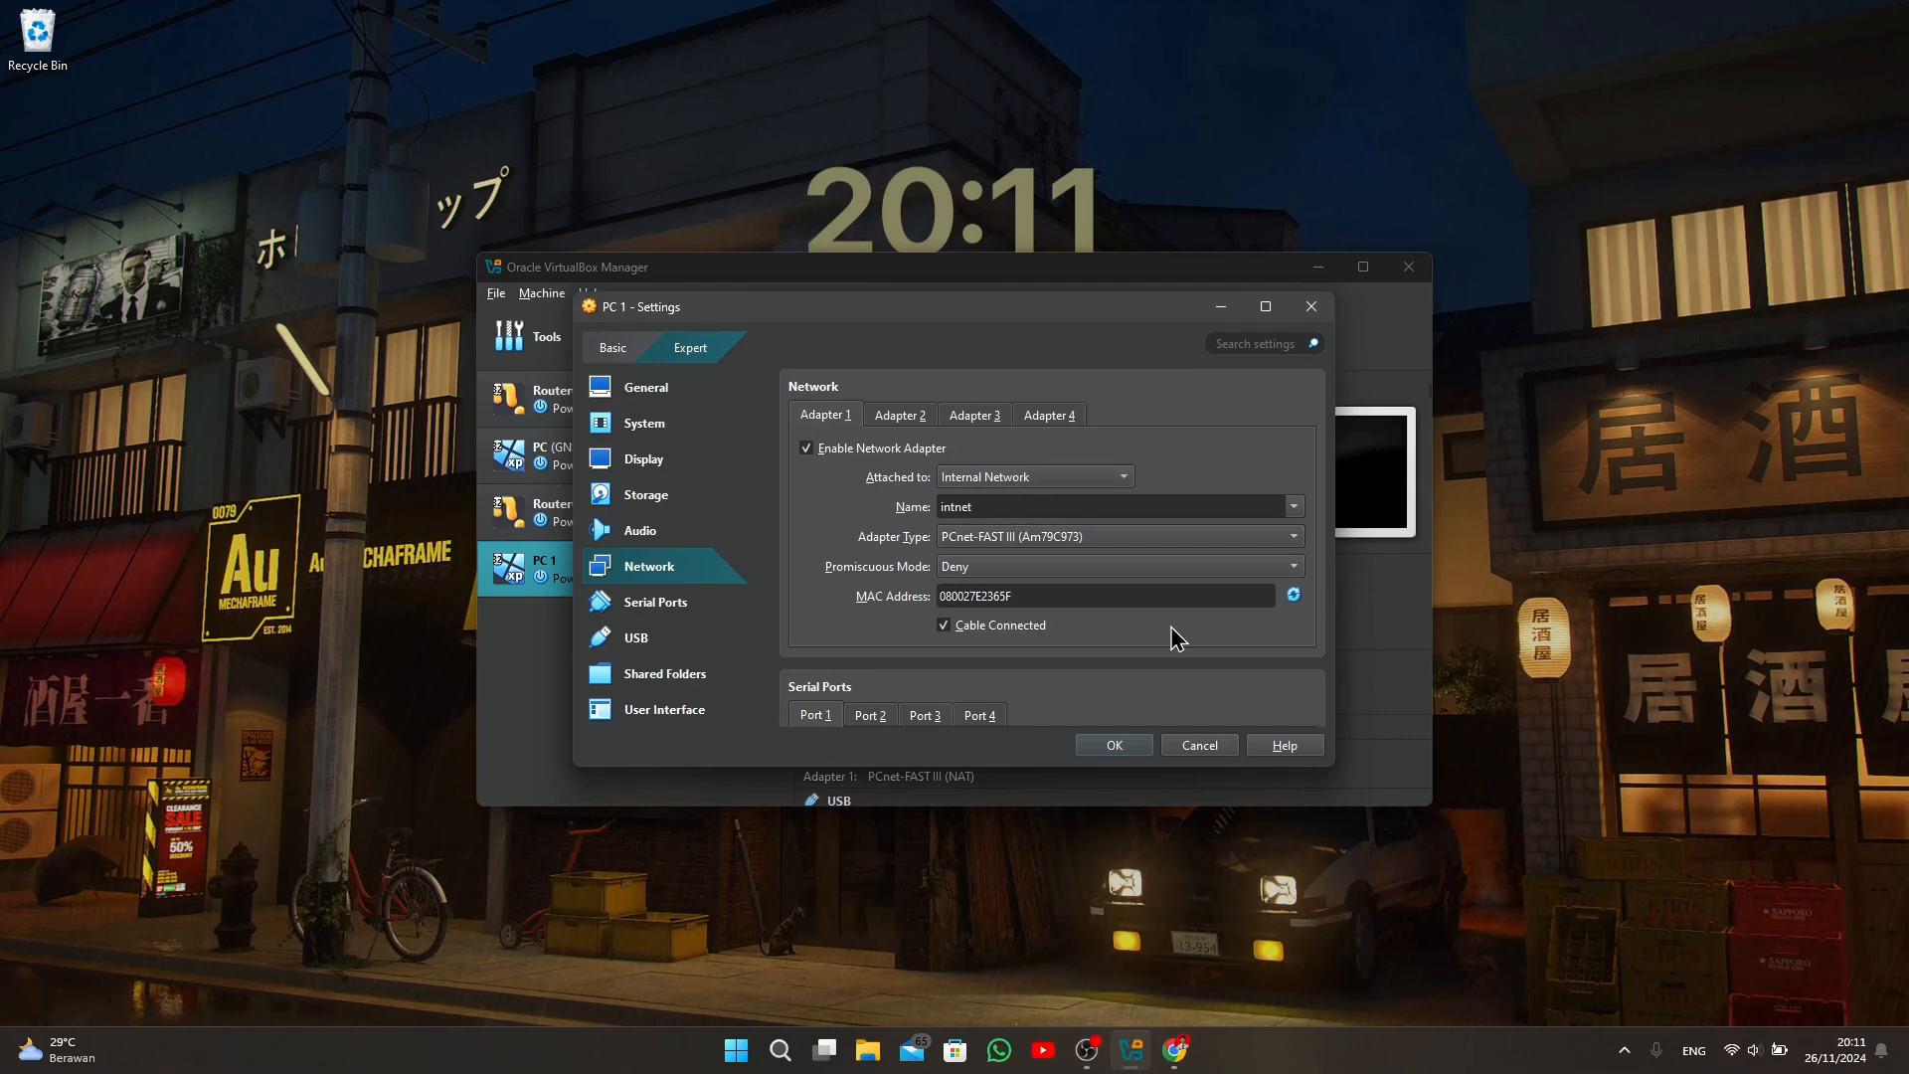
pyautogui.click(1113, 748)
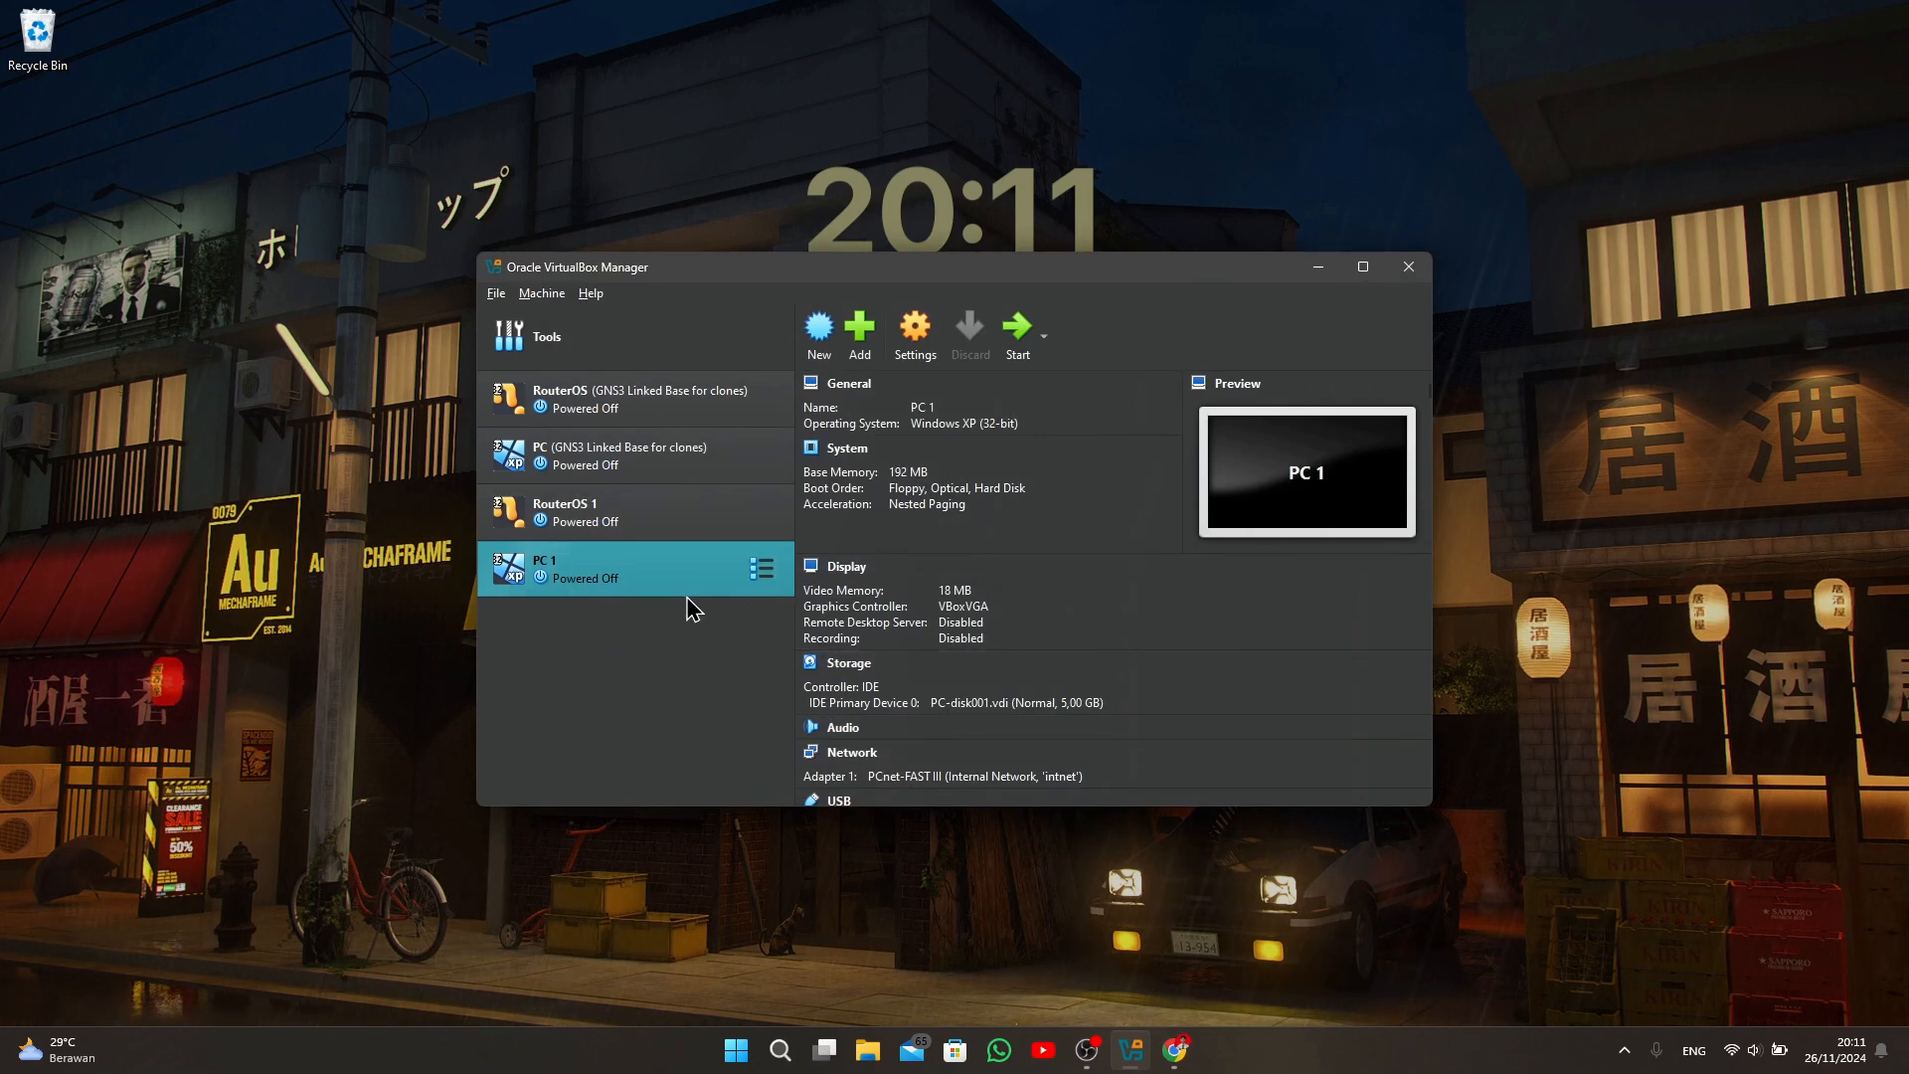
# Set up a clone of the PC 1 virtual machine and name the new machine PC 2.
pyautogui.rightClick(658, 565)
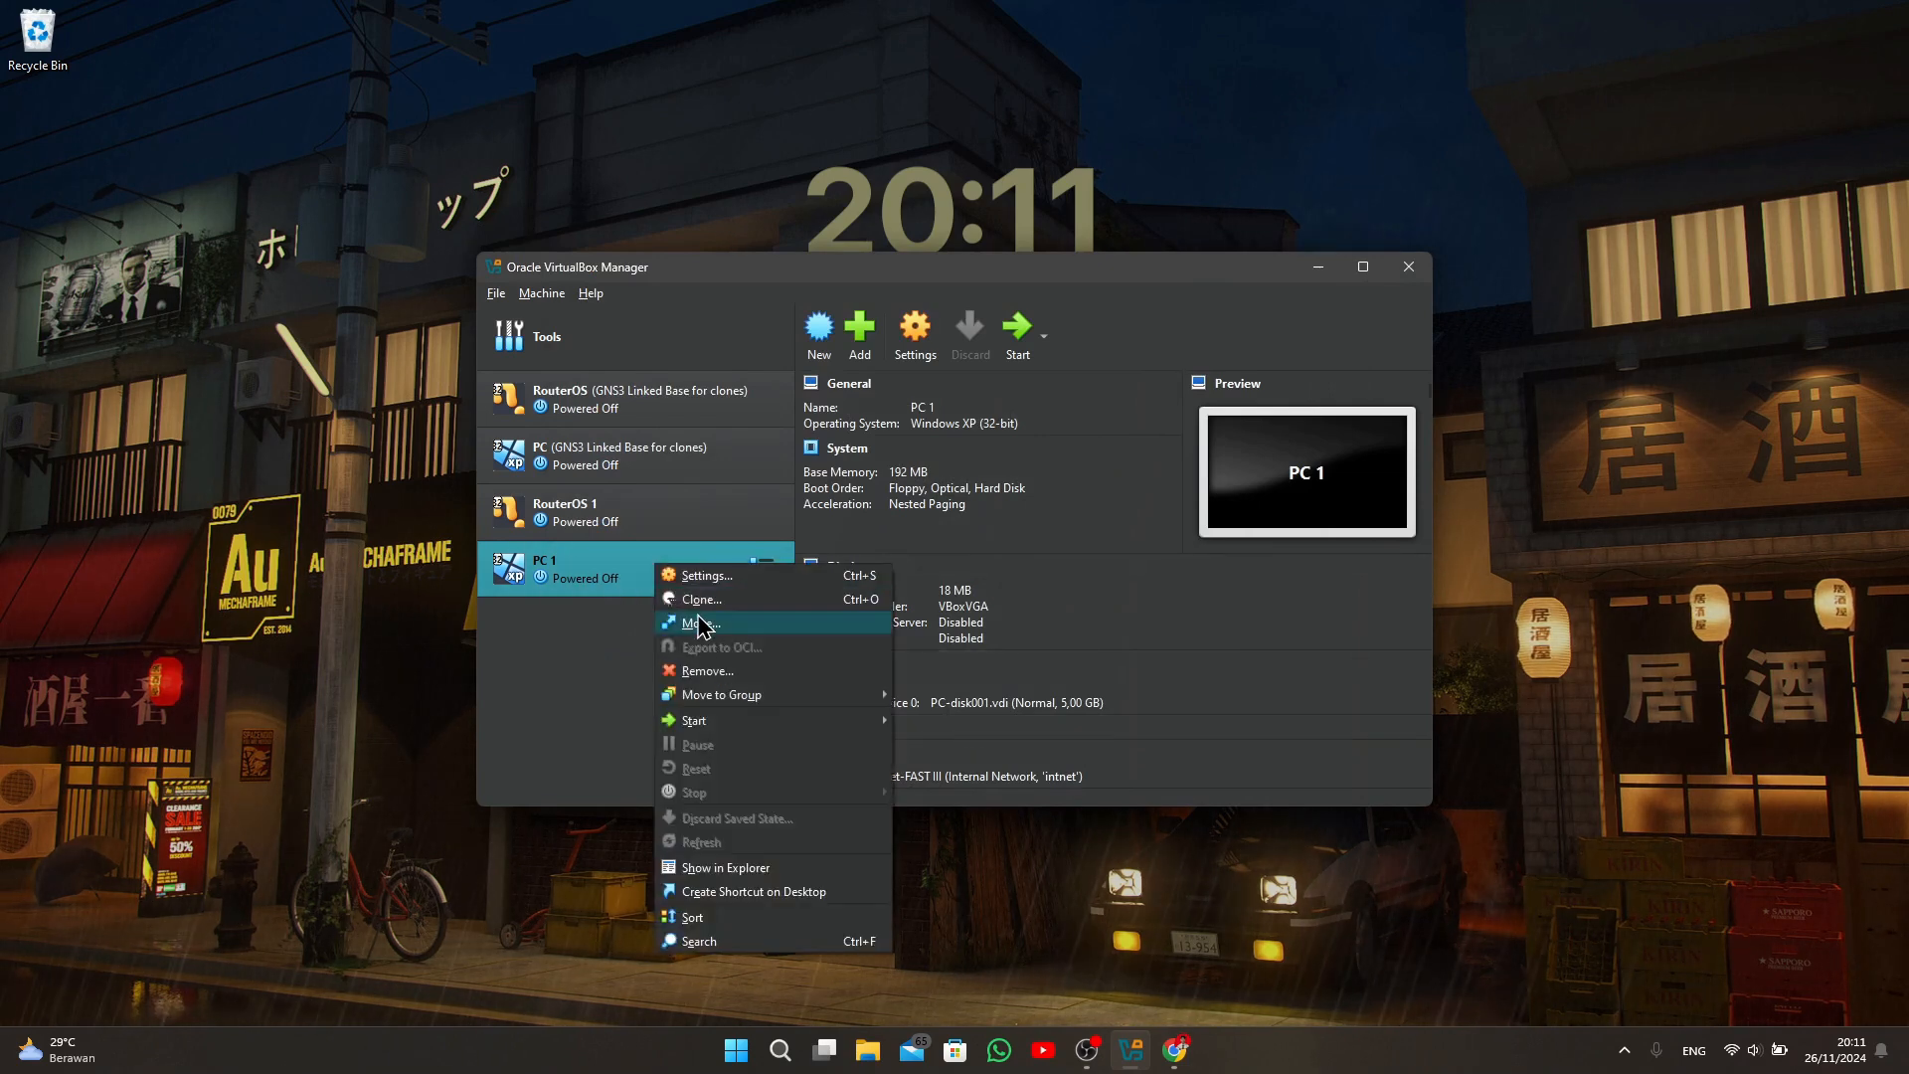
pyautogui.click(699, 600)
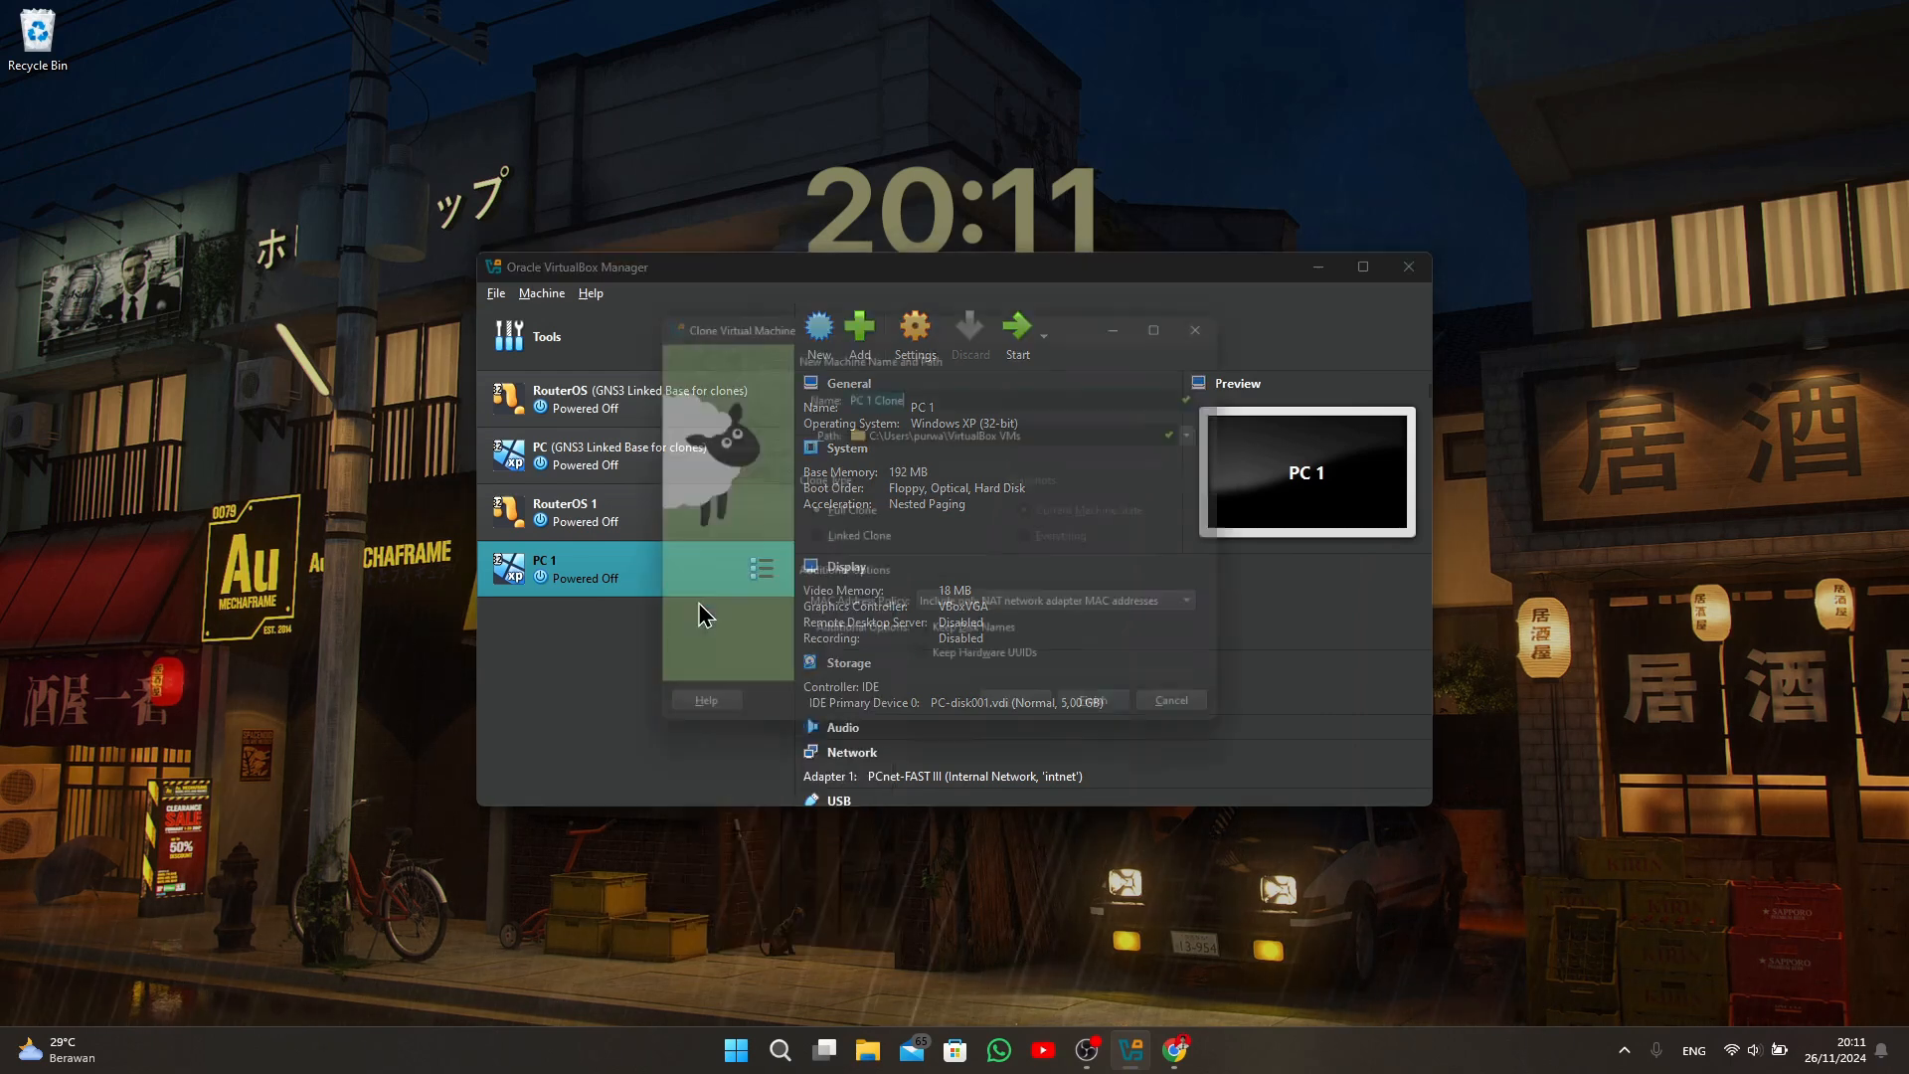
pyautogui.click(920, 395)
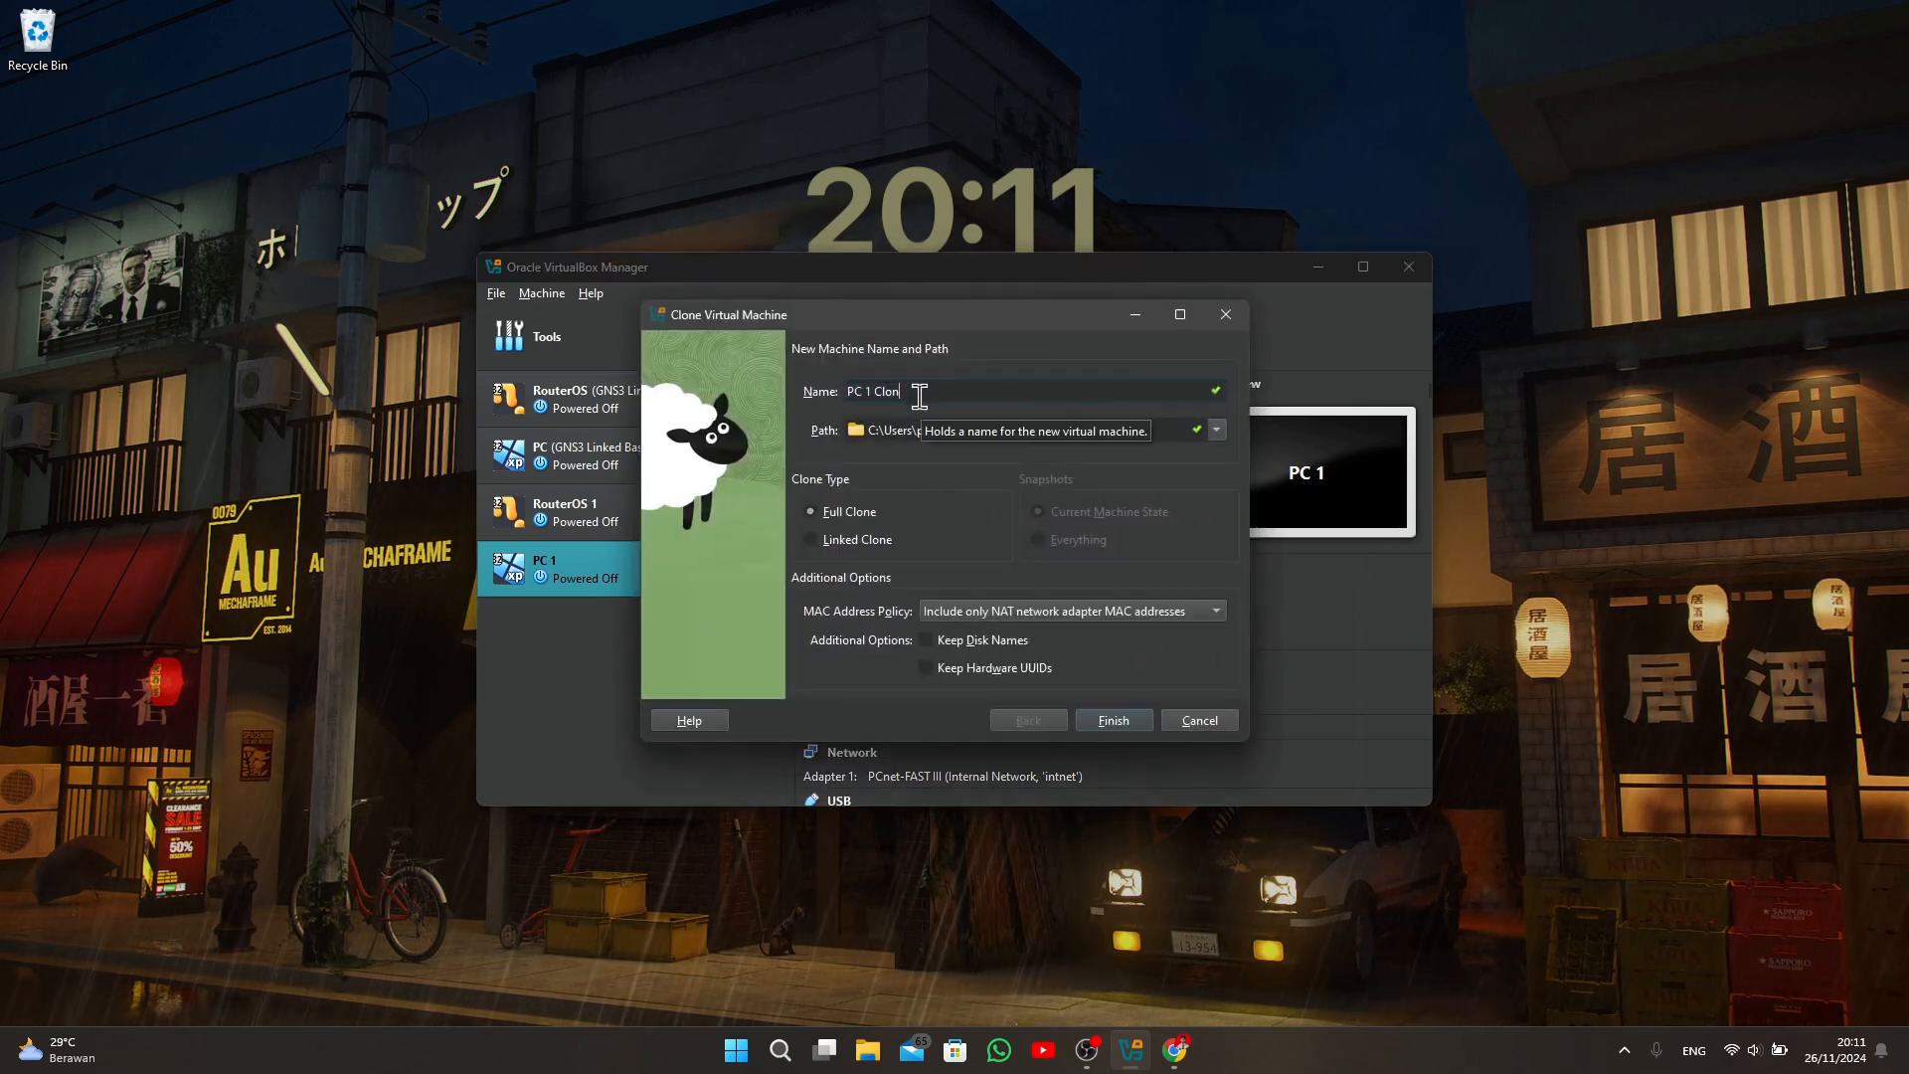
pyautogui.press('BackSpace')
pyautogui.press('BackSpace')
pyautogui.press('BackSpace')
pyautogui.press('BackSpace')
pyautogui.press('BackSpace')
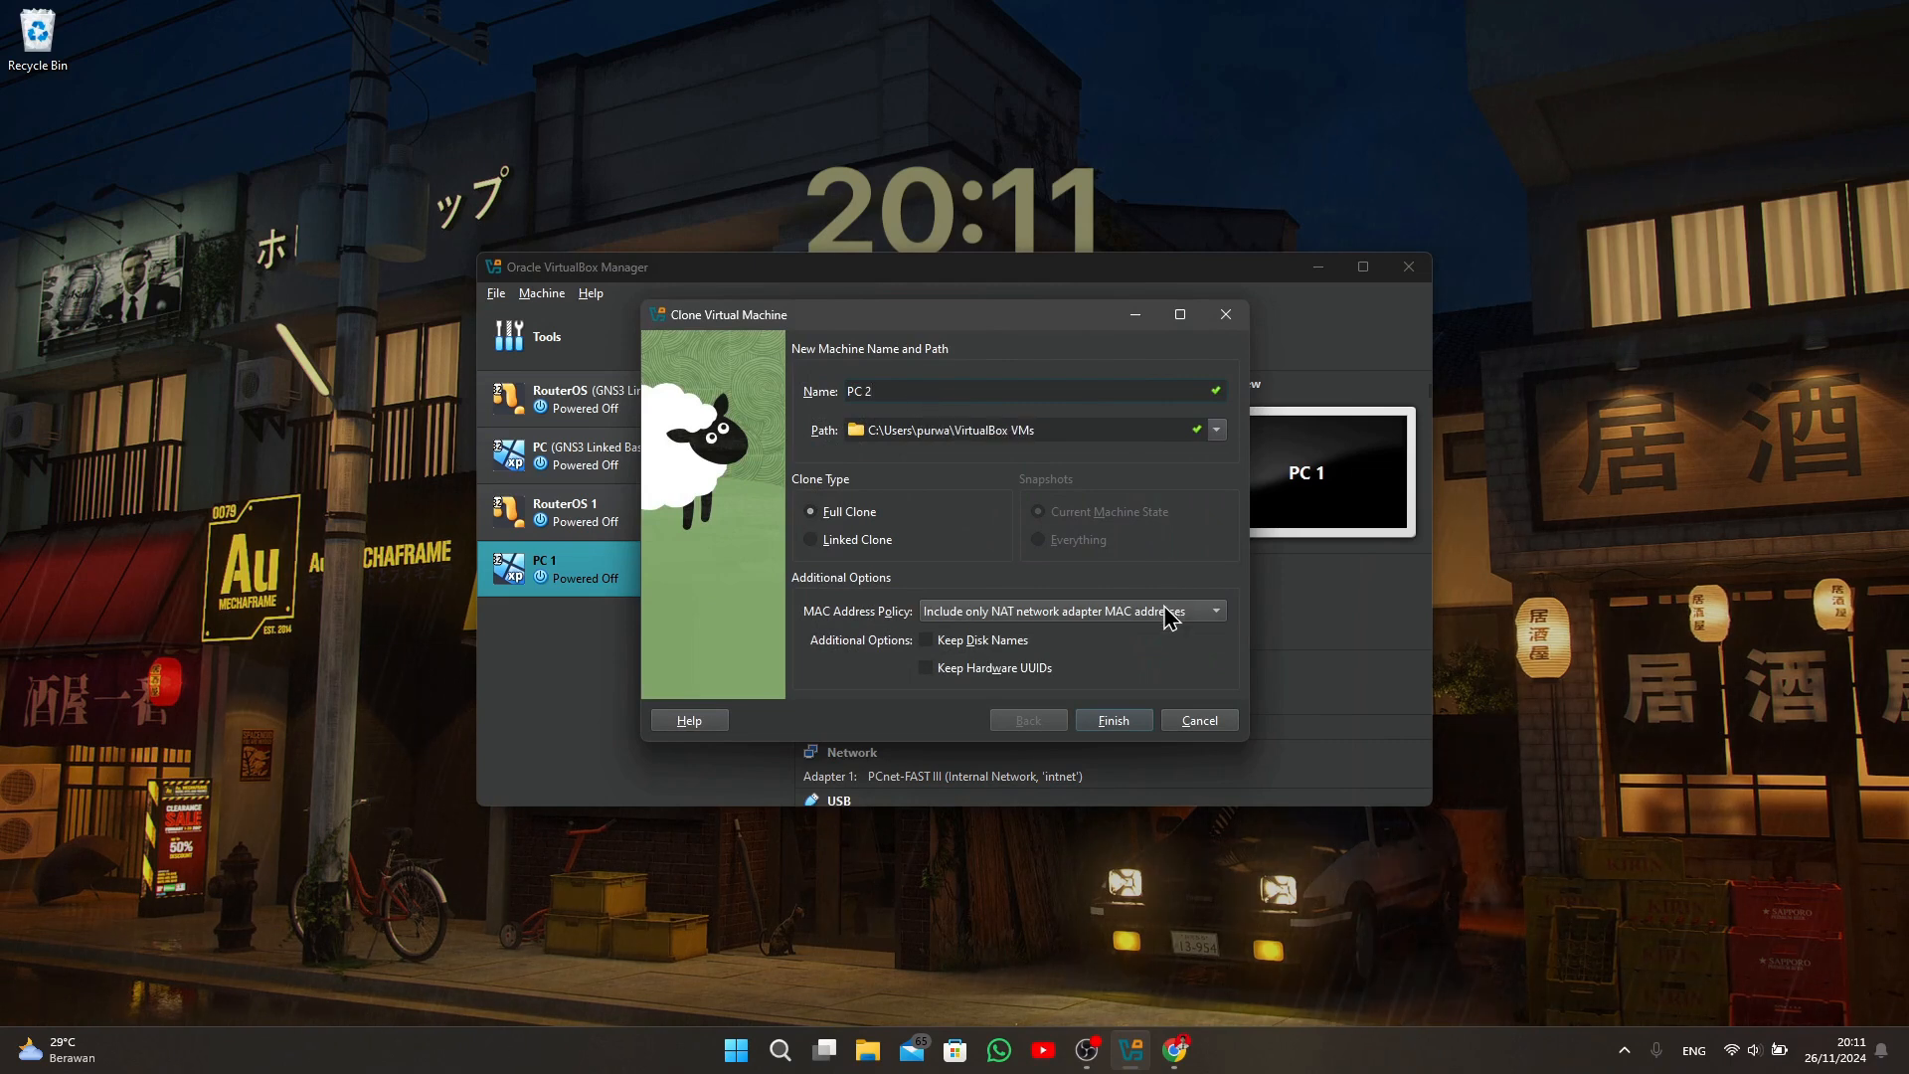
# Set the clone's MAC address policy to generate new addresses for all network adapters and create the clone.
pyautogui.click(1109, 614)
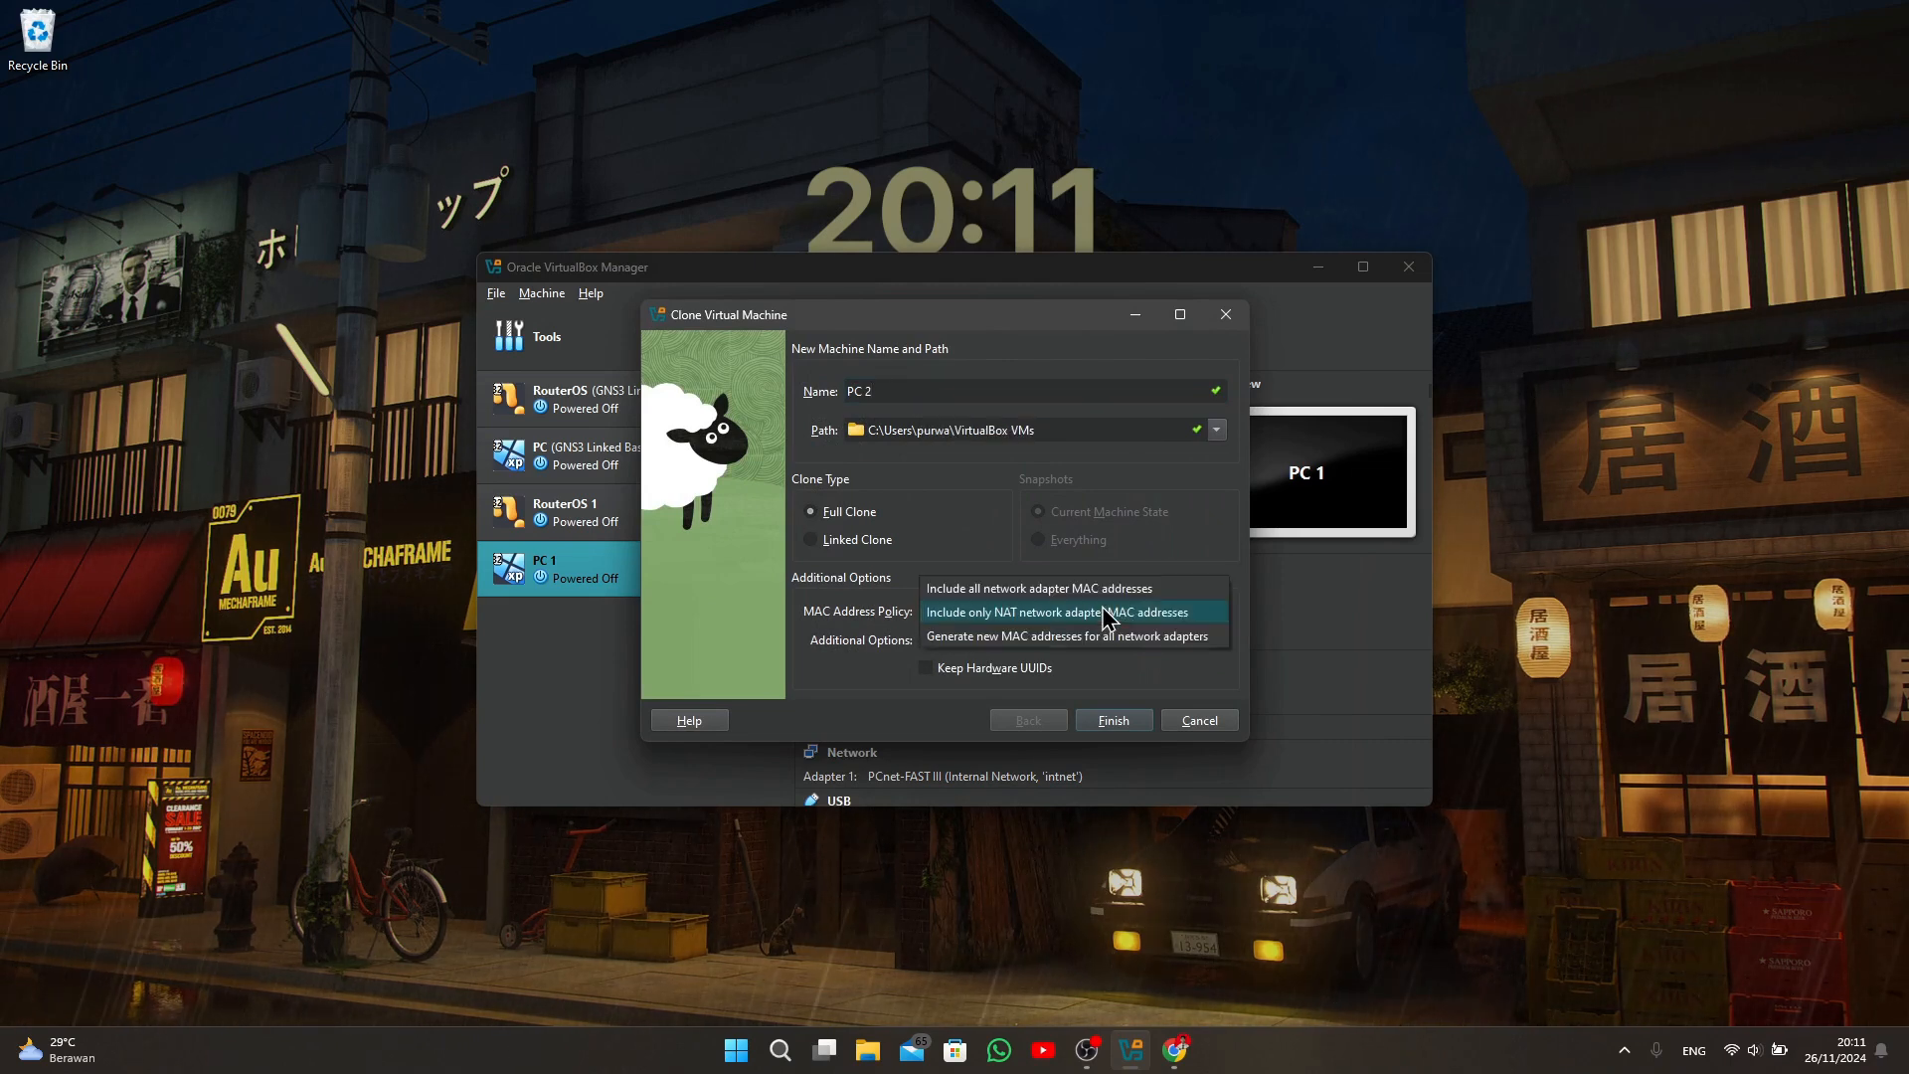
pyautogui.click(974, 641)
pyautogui.click(1117, 729)
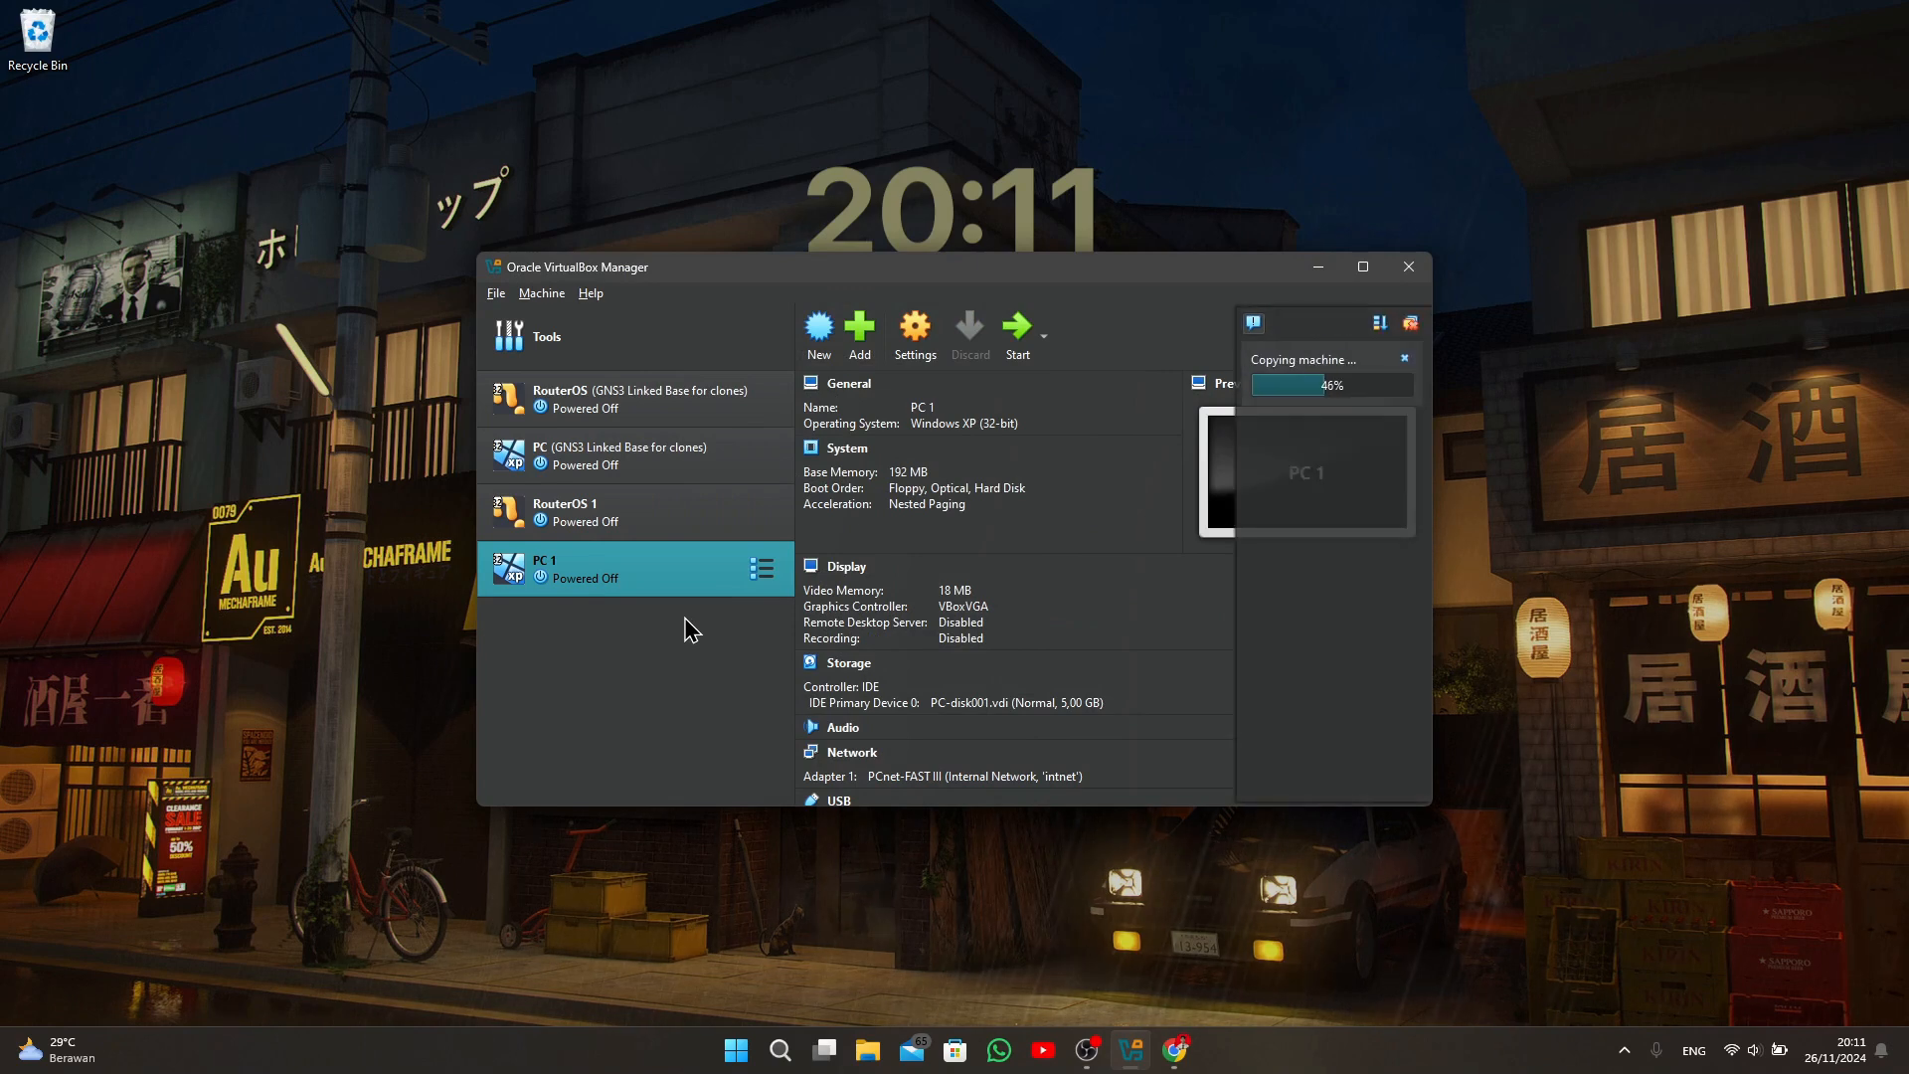
# Clone PC 1 as a new machine named PC 3, generating new MAC addresses for all network adapters.
pyautogui.rightClick(626, 577)
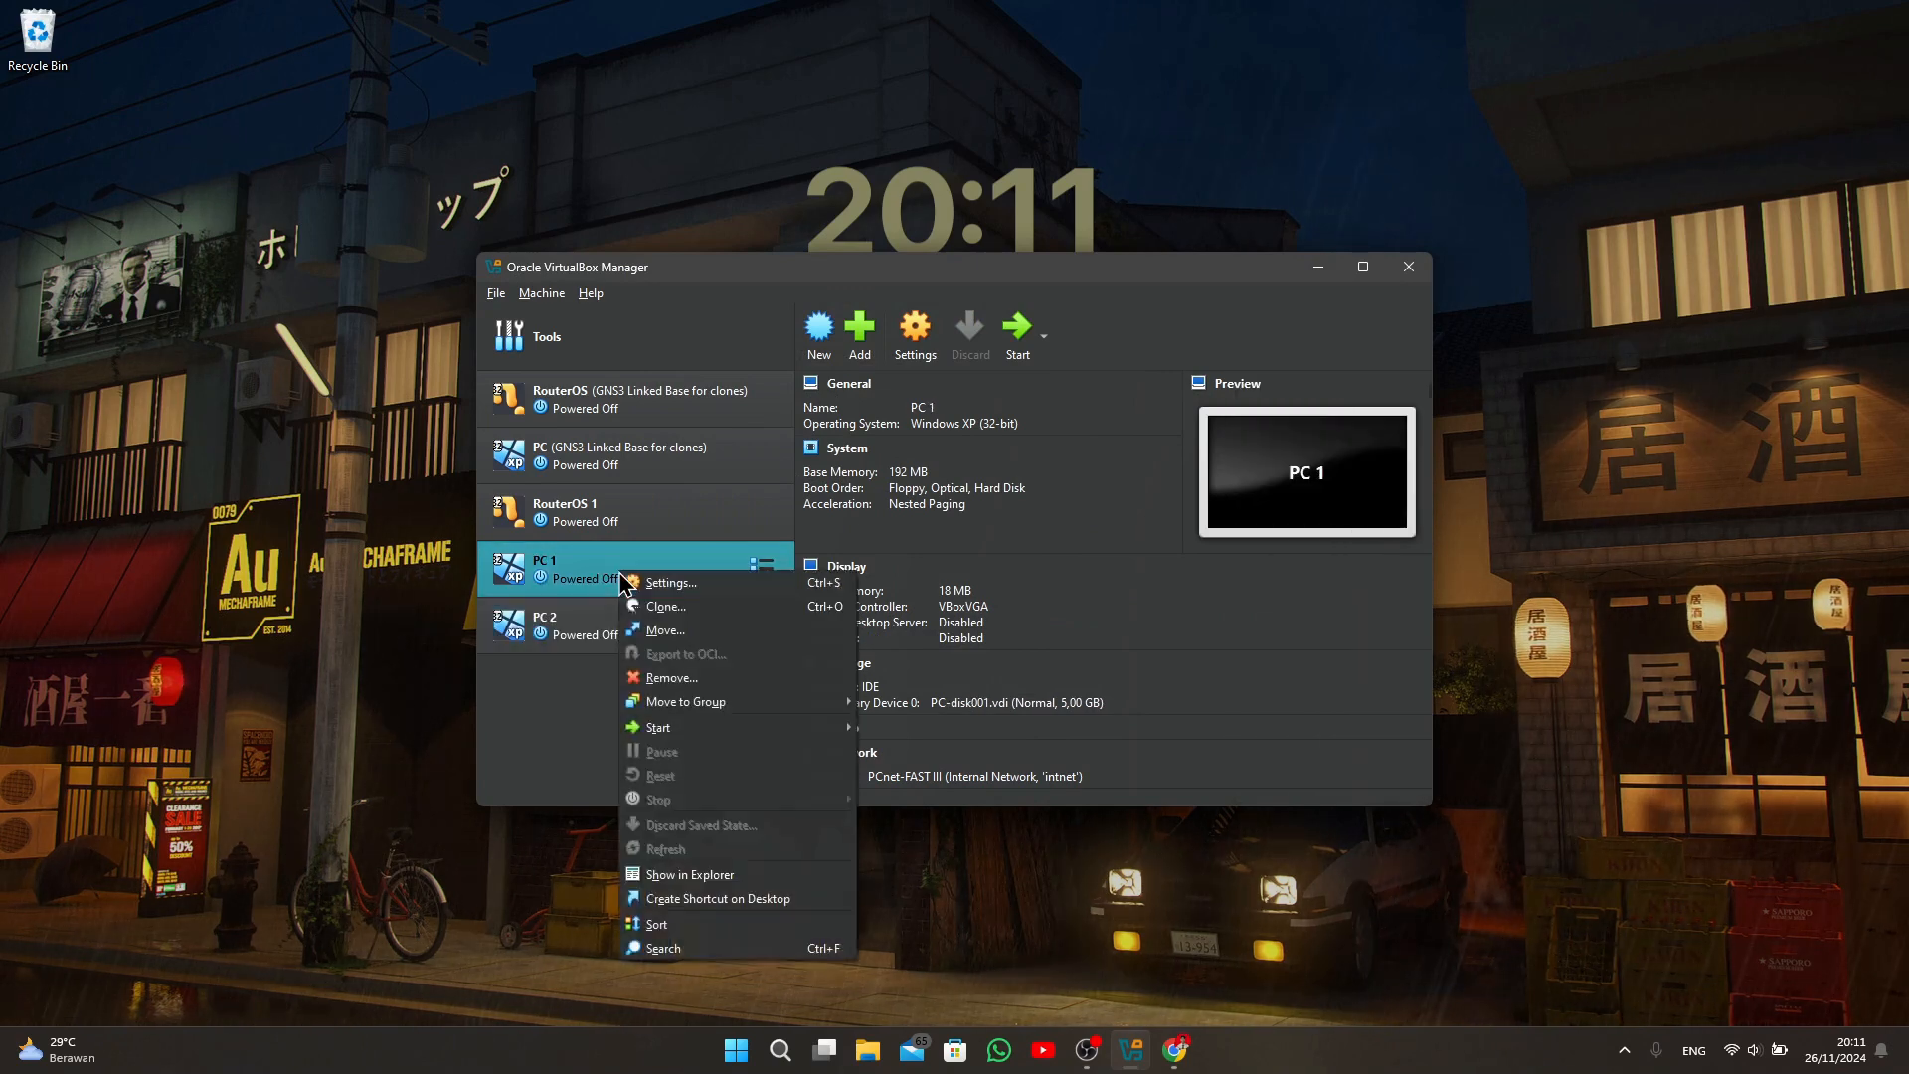
pyautogui.click(676, 606)
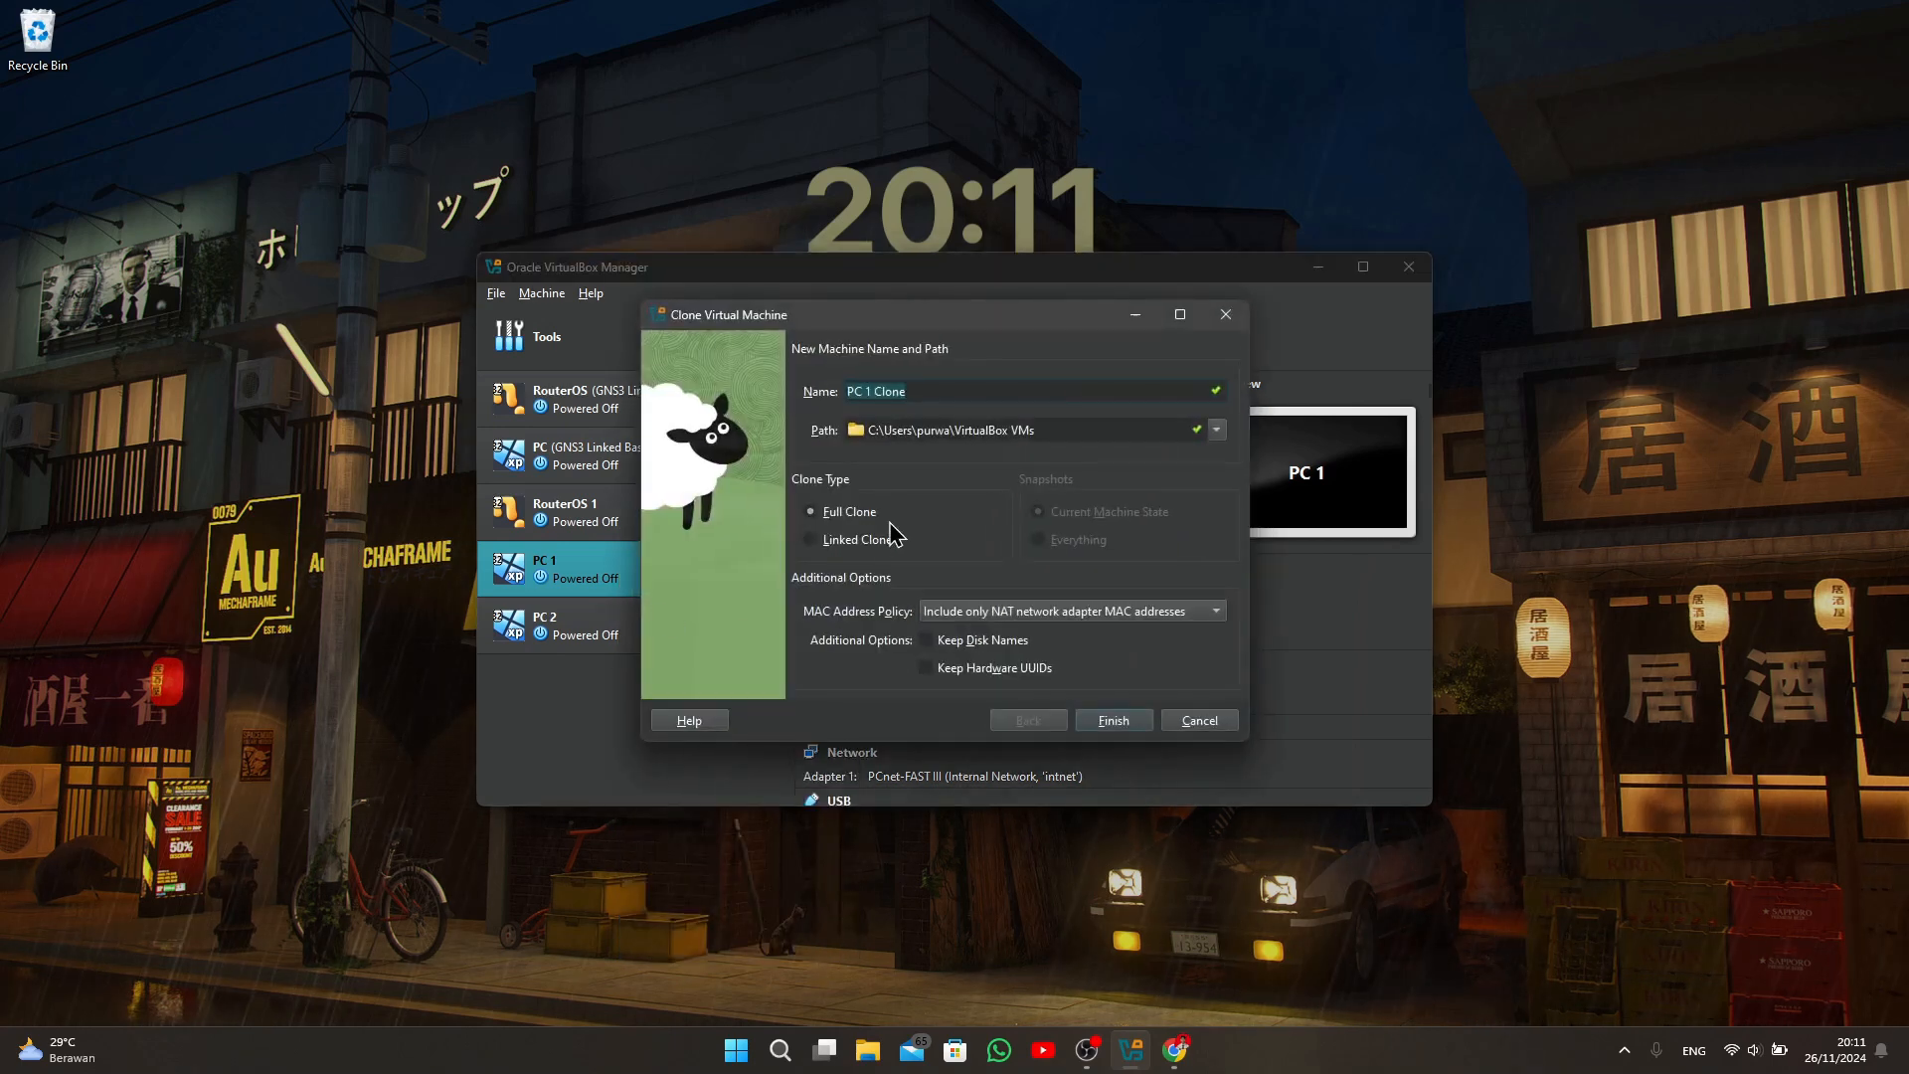
pyautogui.click(916, 391)
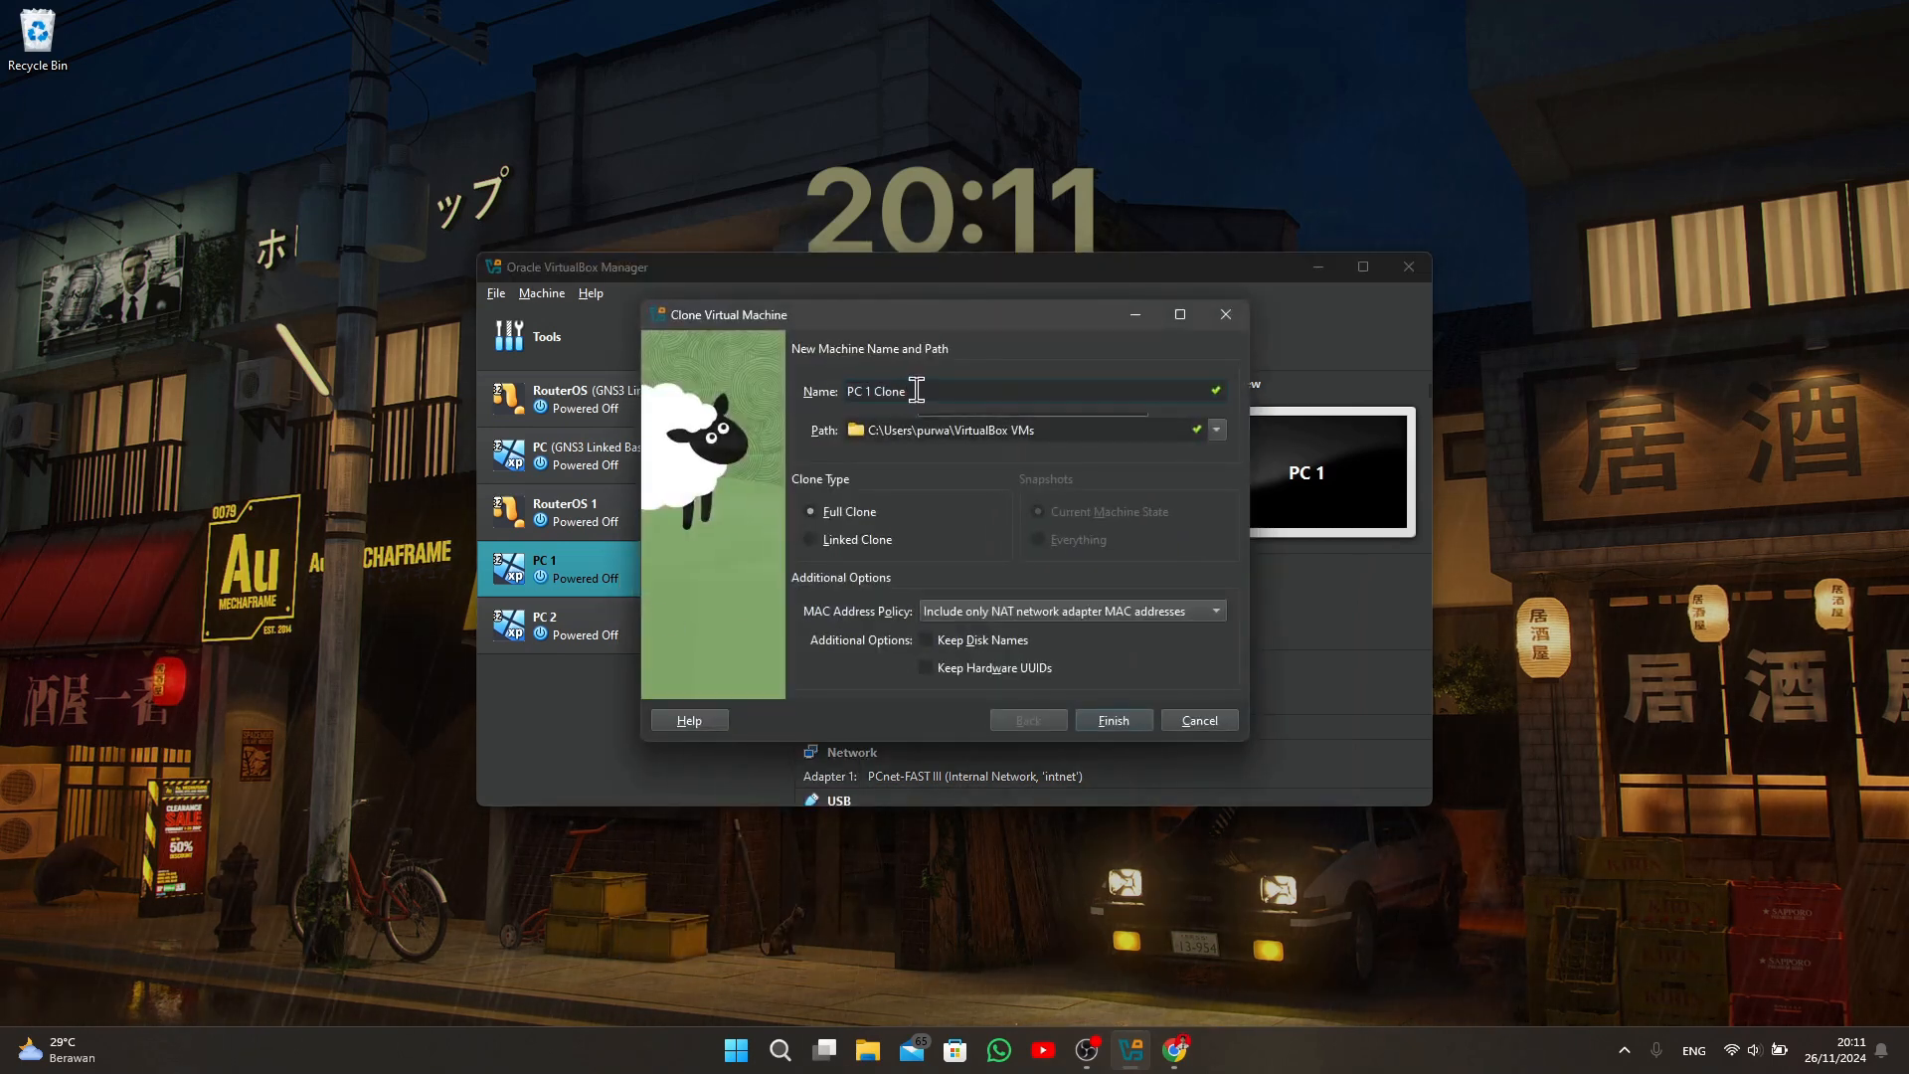
pyautogui.press('BackSpace')
pyautogui.press('BackSpace')
pyautogui.press('BackSpace')
pyautogui.press('BackSpace')
pyautogui.press('BackSpace')
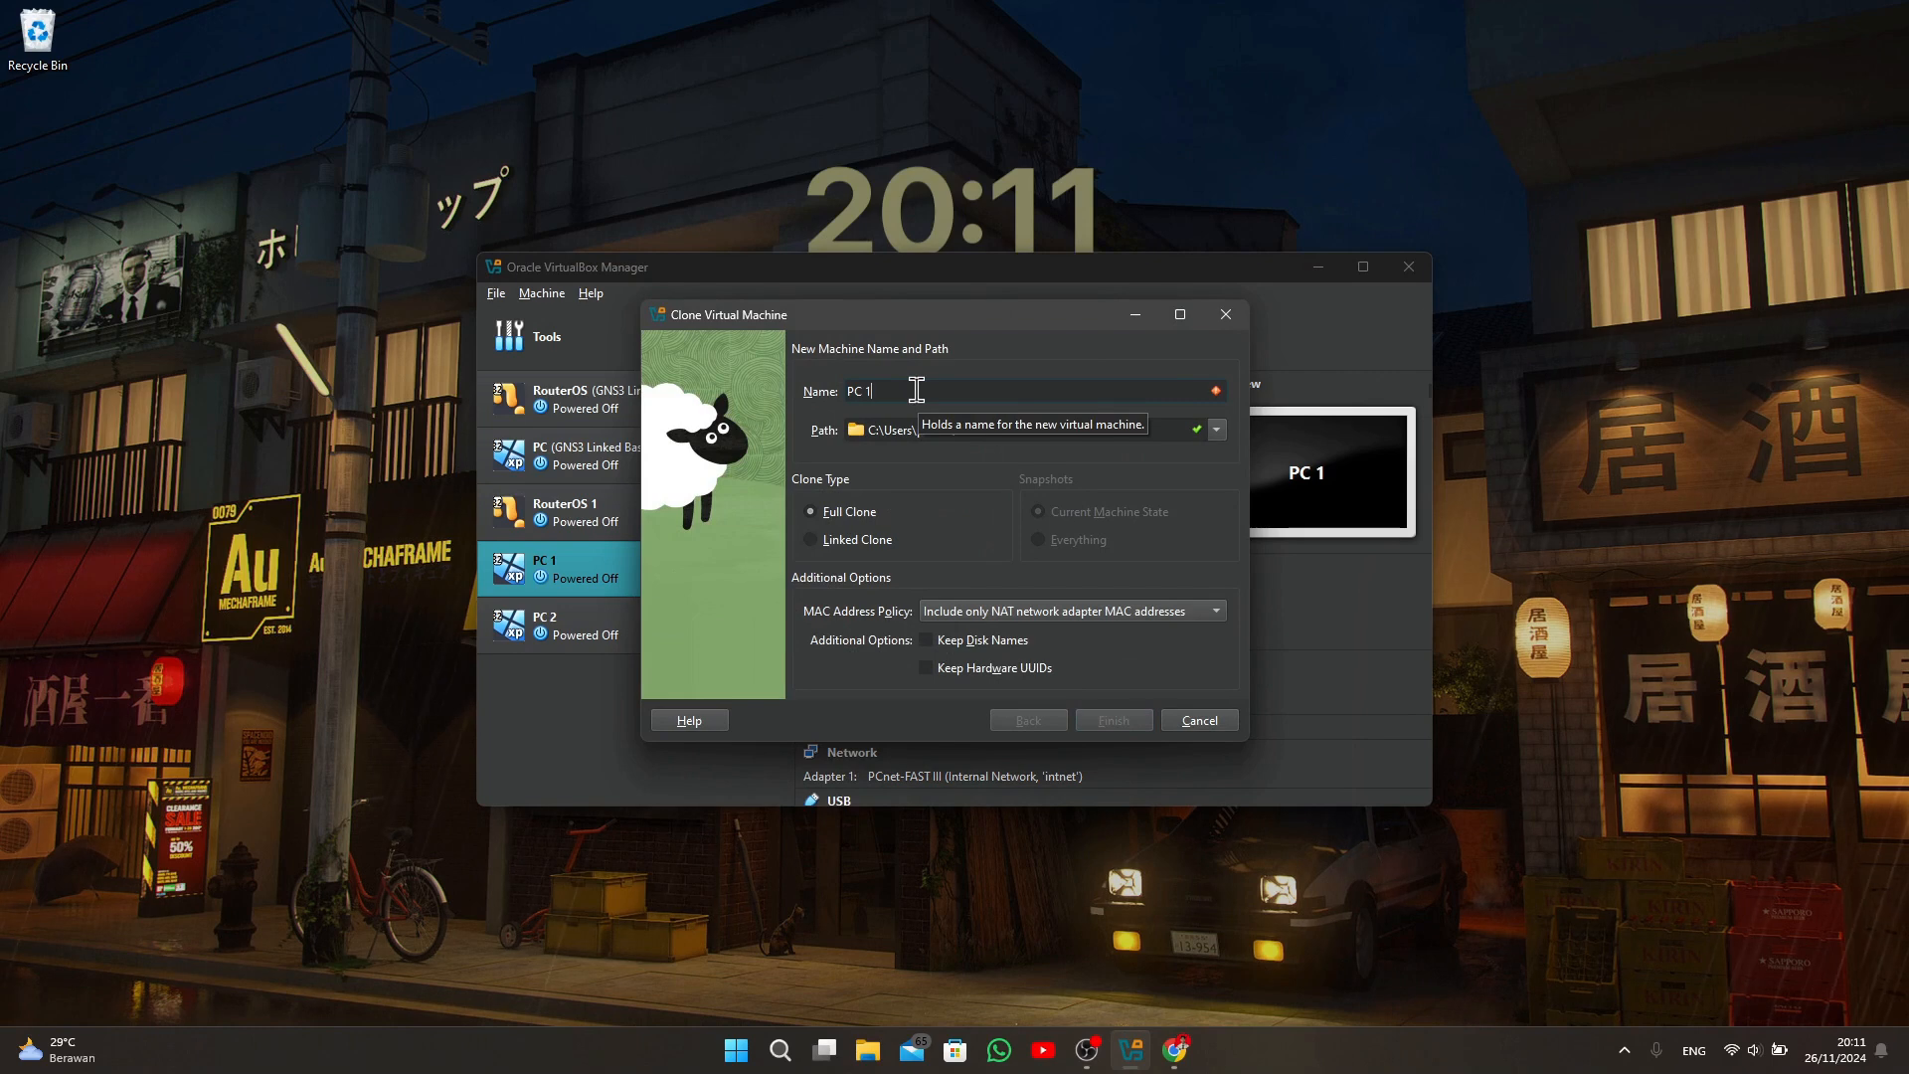
pyautogui.click(1051, 619)
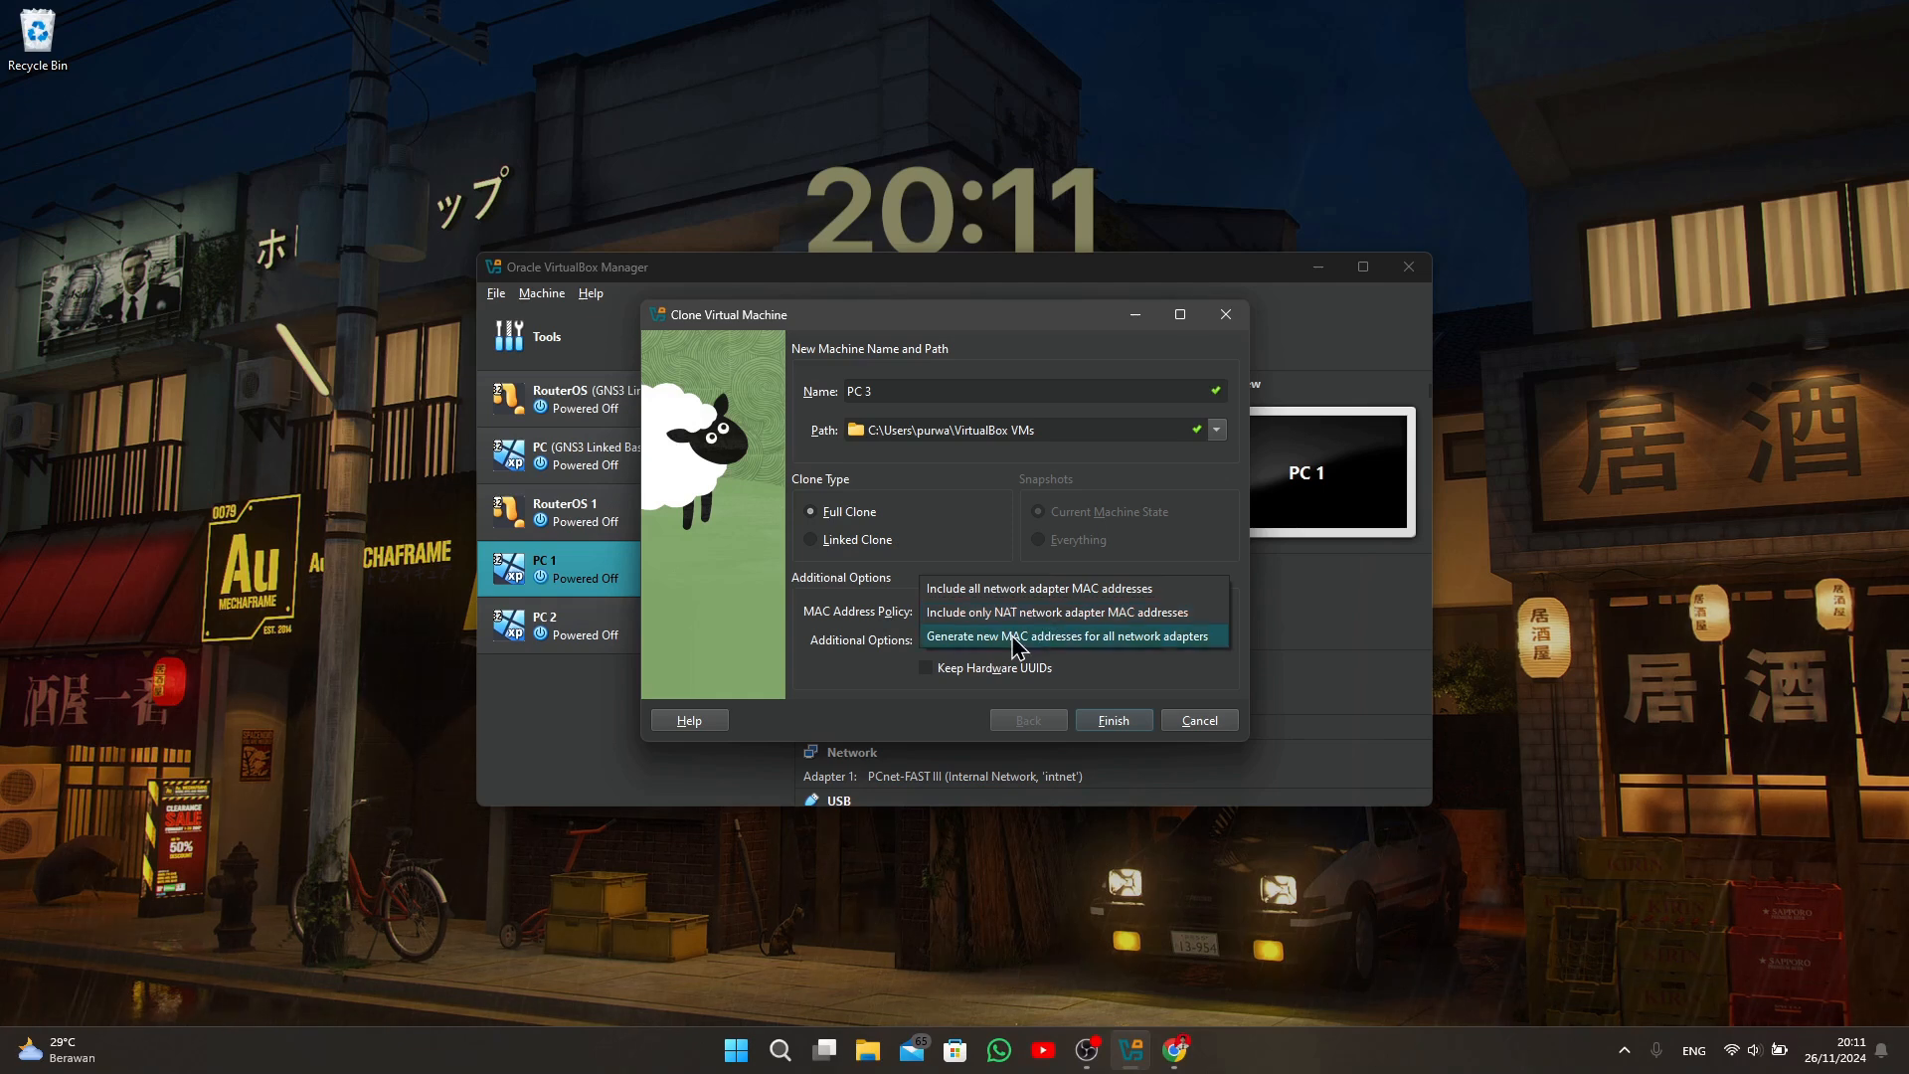
pyautogui.click(1016, 638)
pyautogui.click(1114, 723)
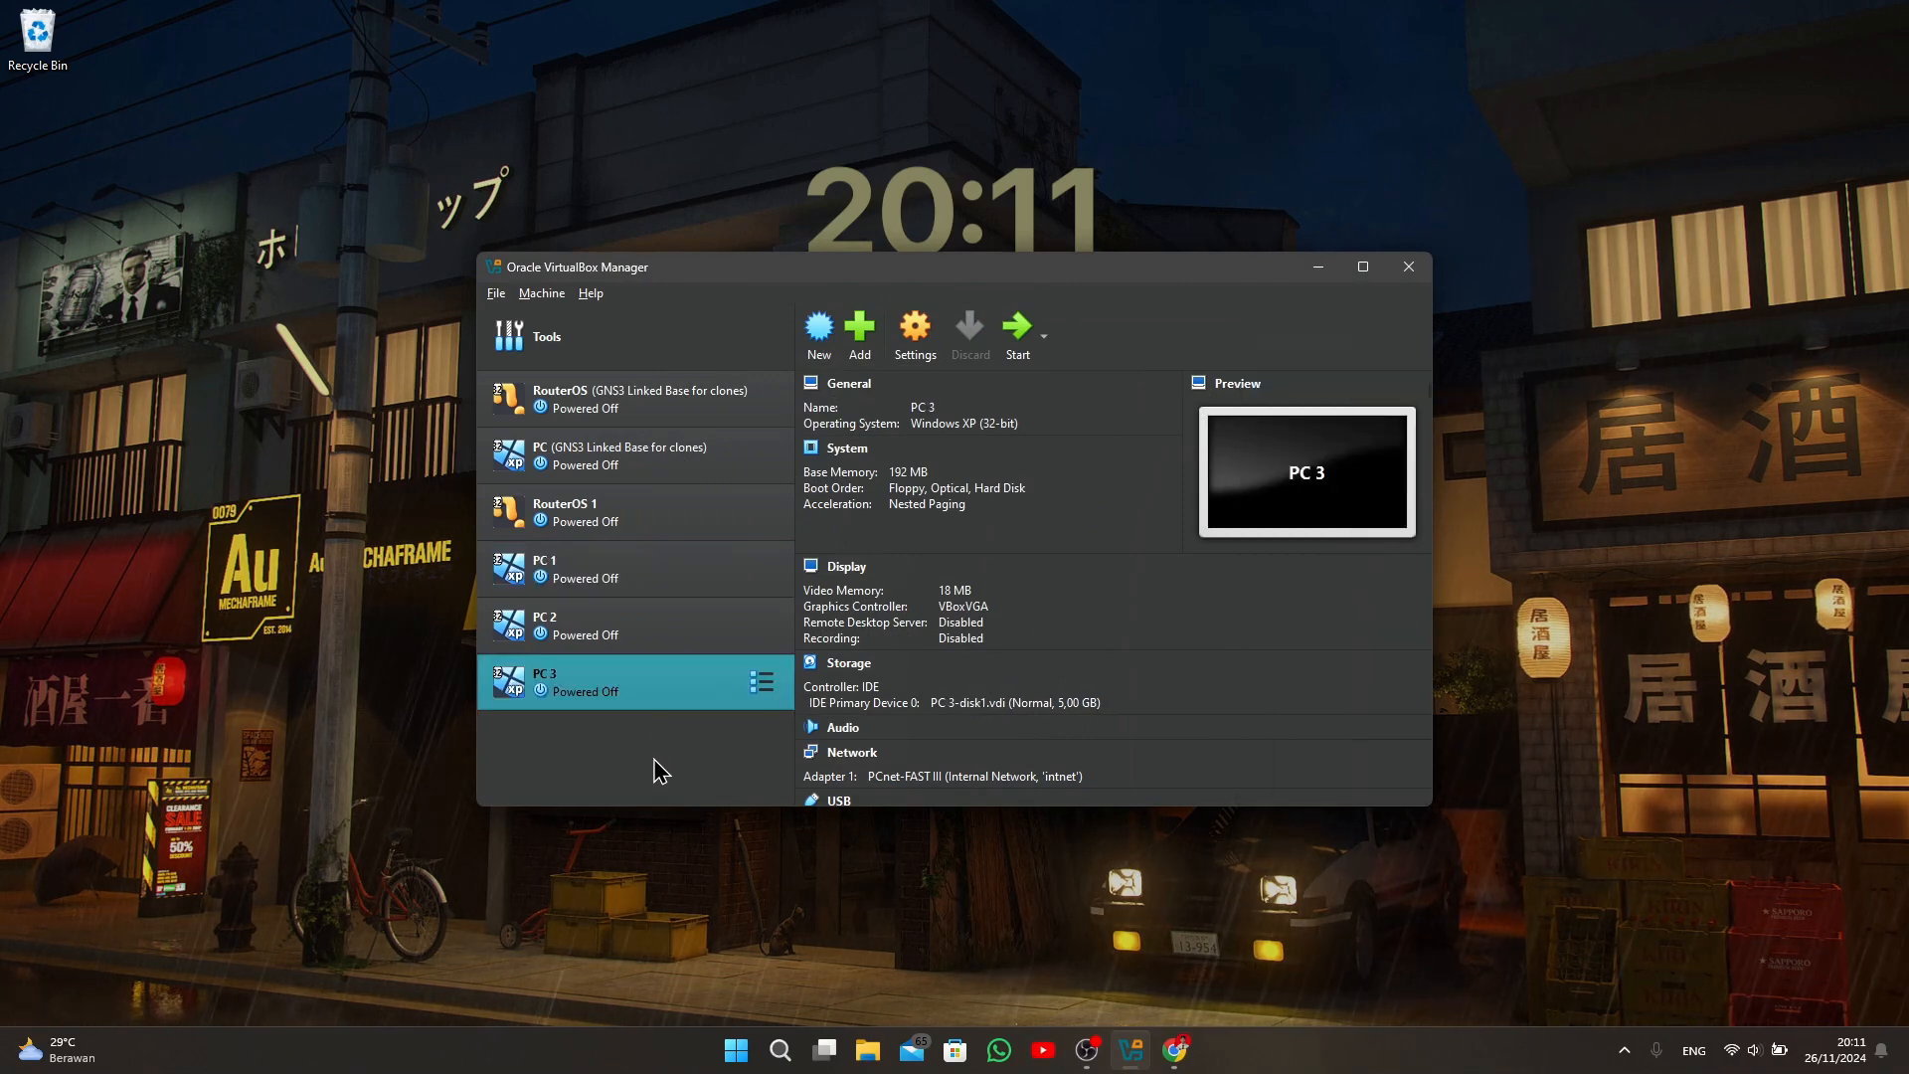
# Start the RouterOS 1, PC 1, PC 2 and PC 3 virtual machines.
pyautogui.click(656, 512)
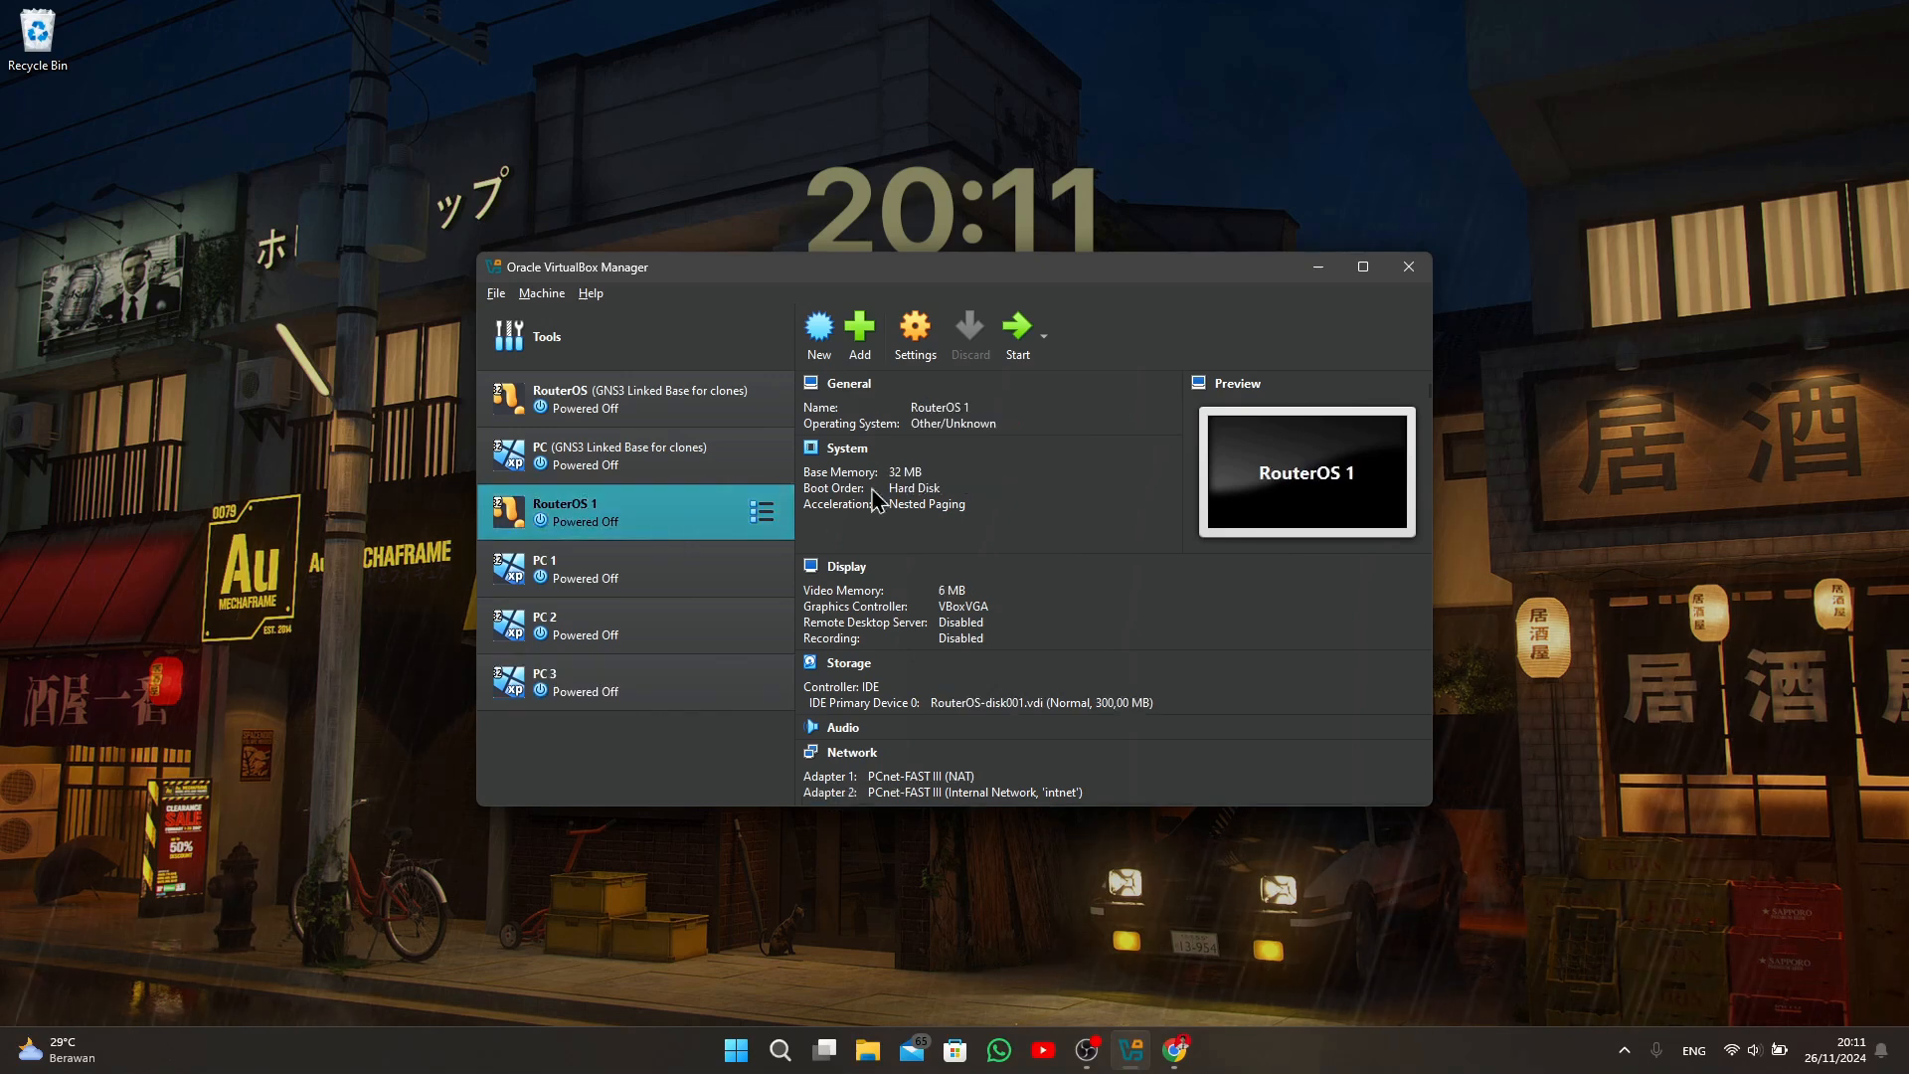
pyautogui.click(1016, 328)
pyautogui.click(642, 567)
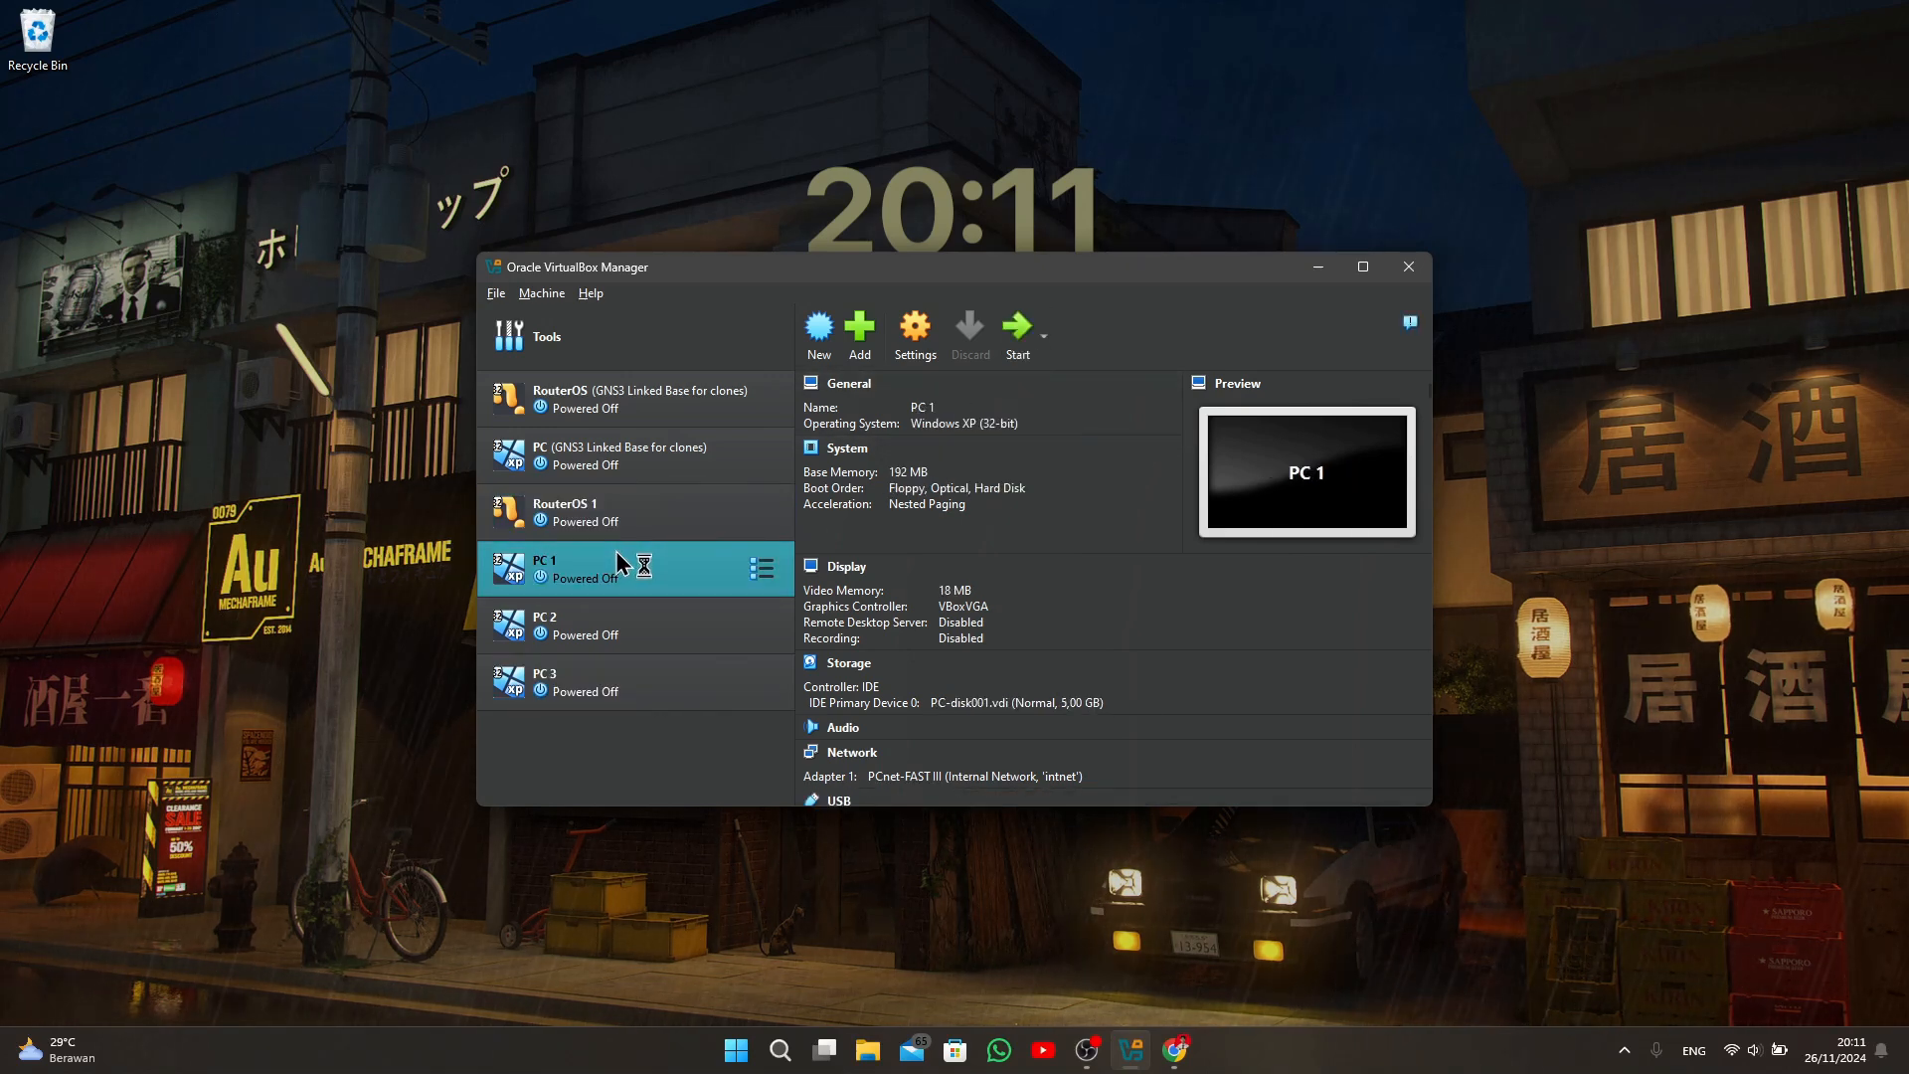
pyautogui.click(1018, 343)
pyautogui.click(661, 623)
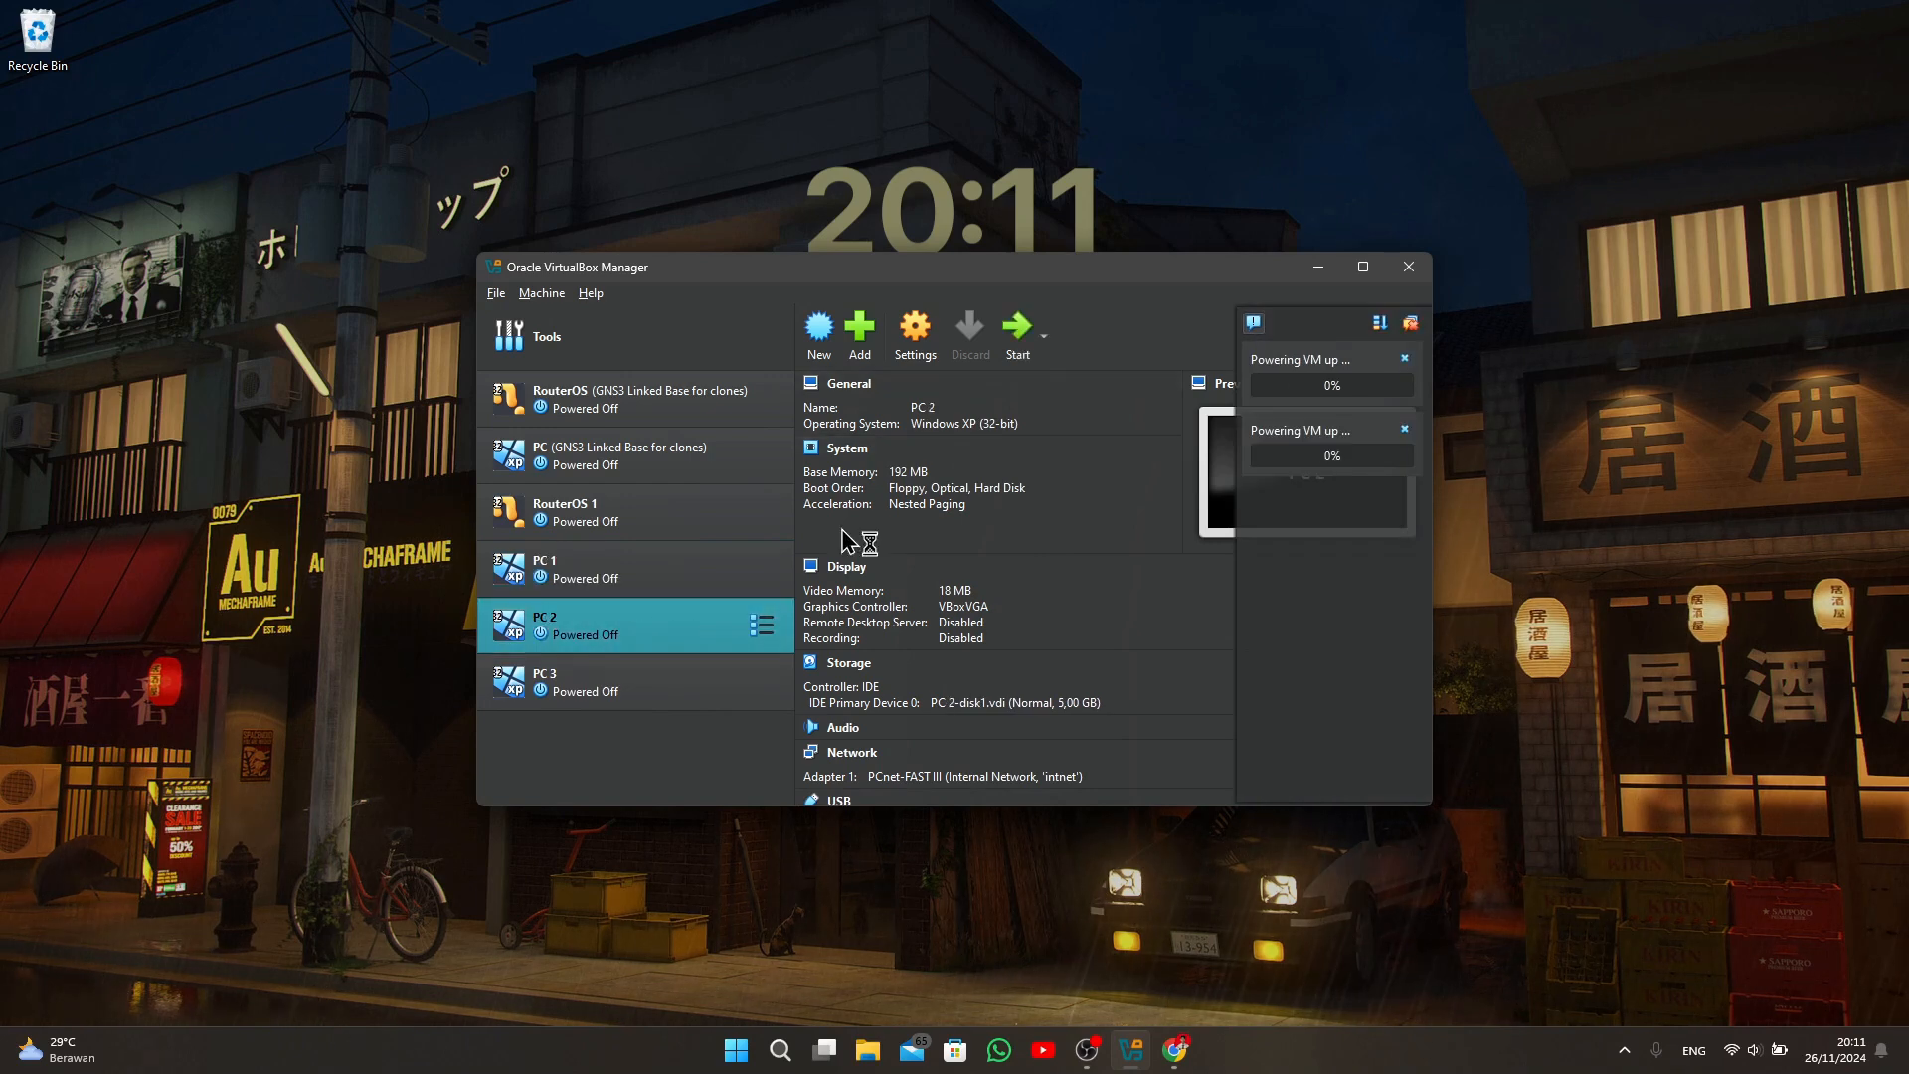
pyautogui.click(1017, 328)
pyautogui.click(648, 677)
pyautogui.click(1016, 328)
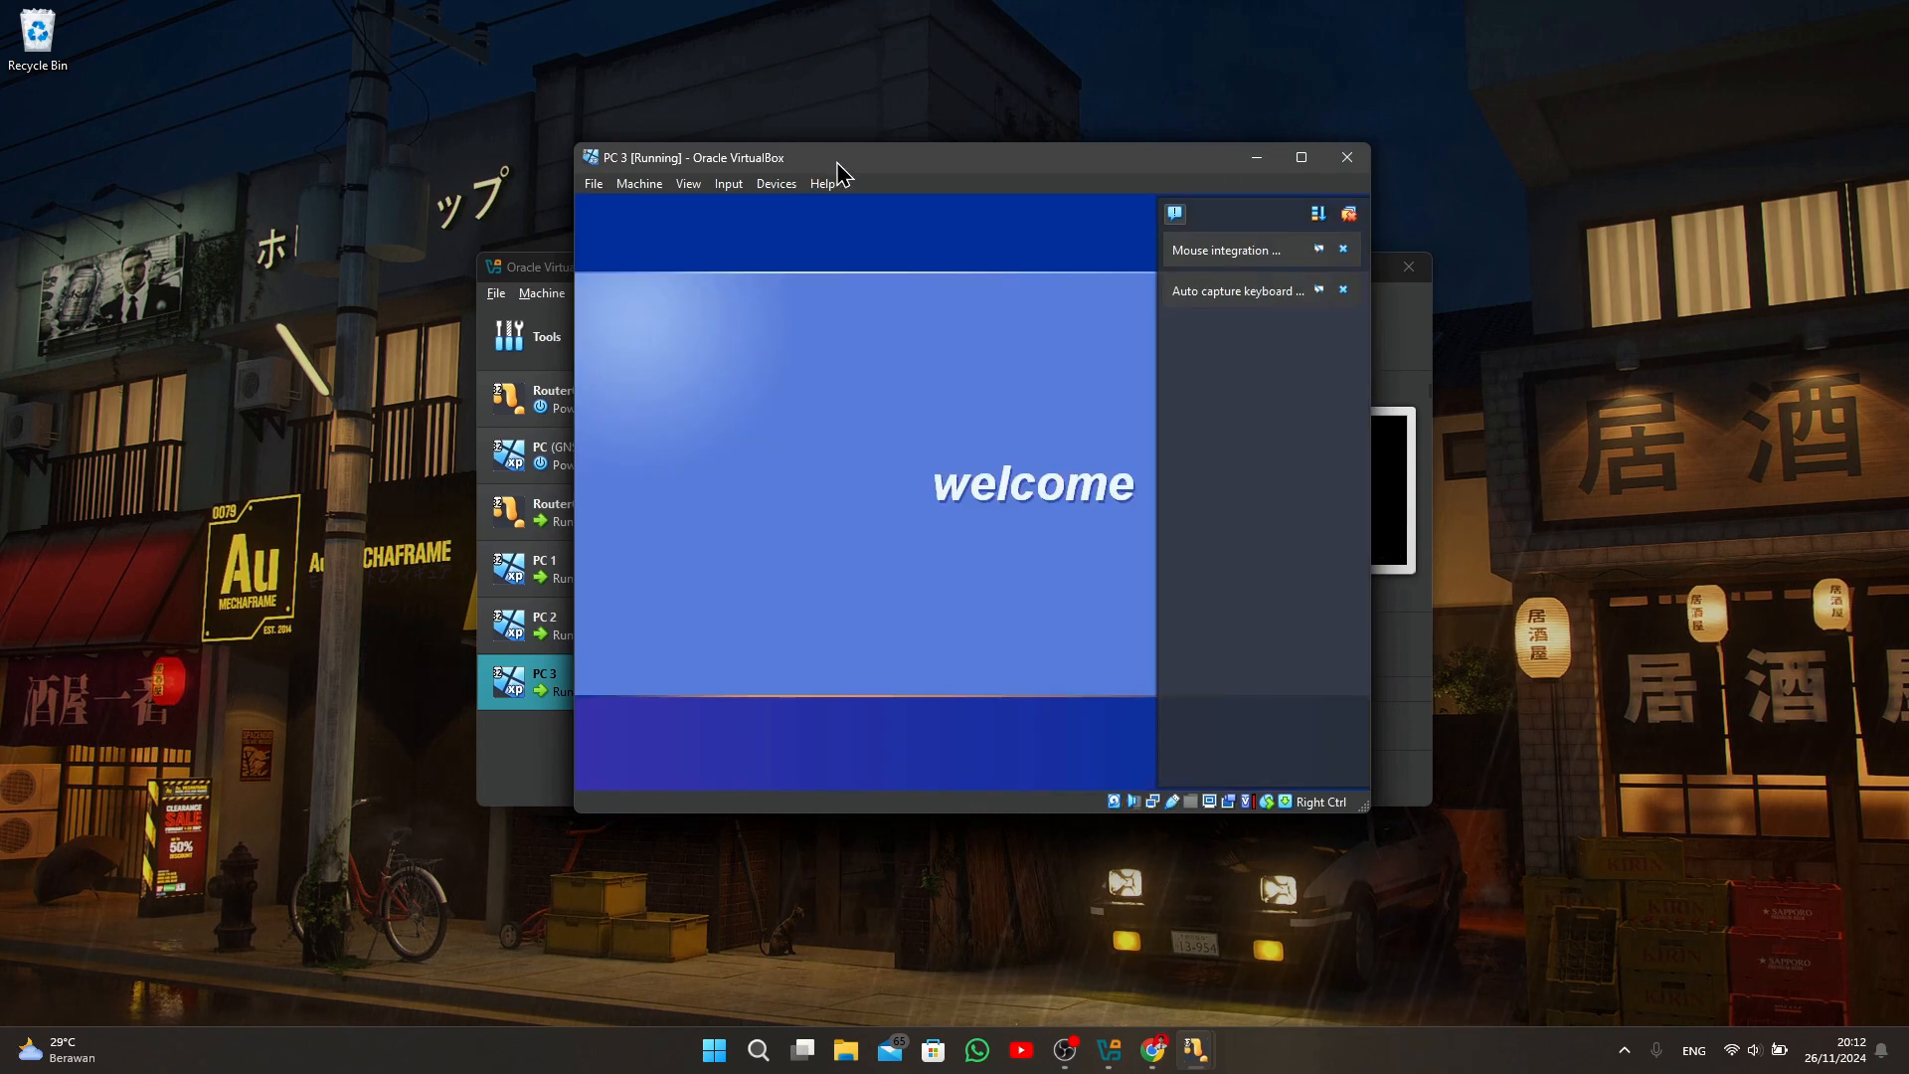
# Spread the four running virtual machine windows across the desktop so the RouterOS 1 console is accessible.
pyautogui.moveTo(839, 174); pyautogui.dragTo(1362, 388)
pyautogui.moveTo(800, 172); pyautogui.dragTo(1389, 49)
pyautogui.moveTo(903, 164); pyautogui.dragTo(420, 354)
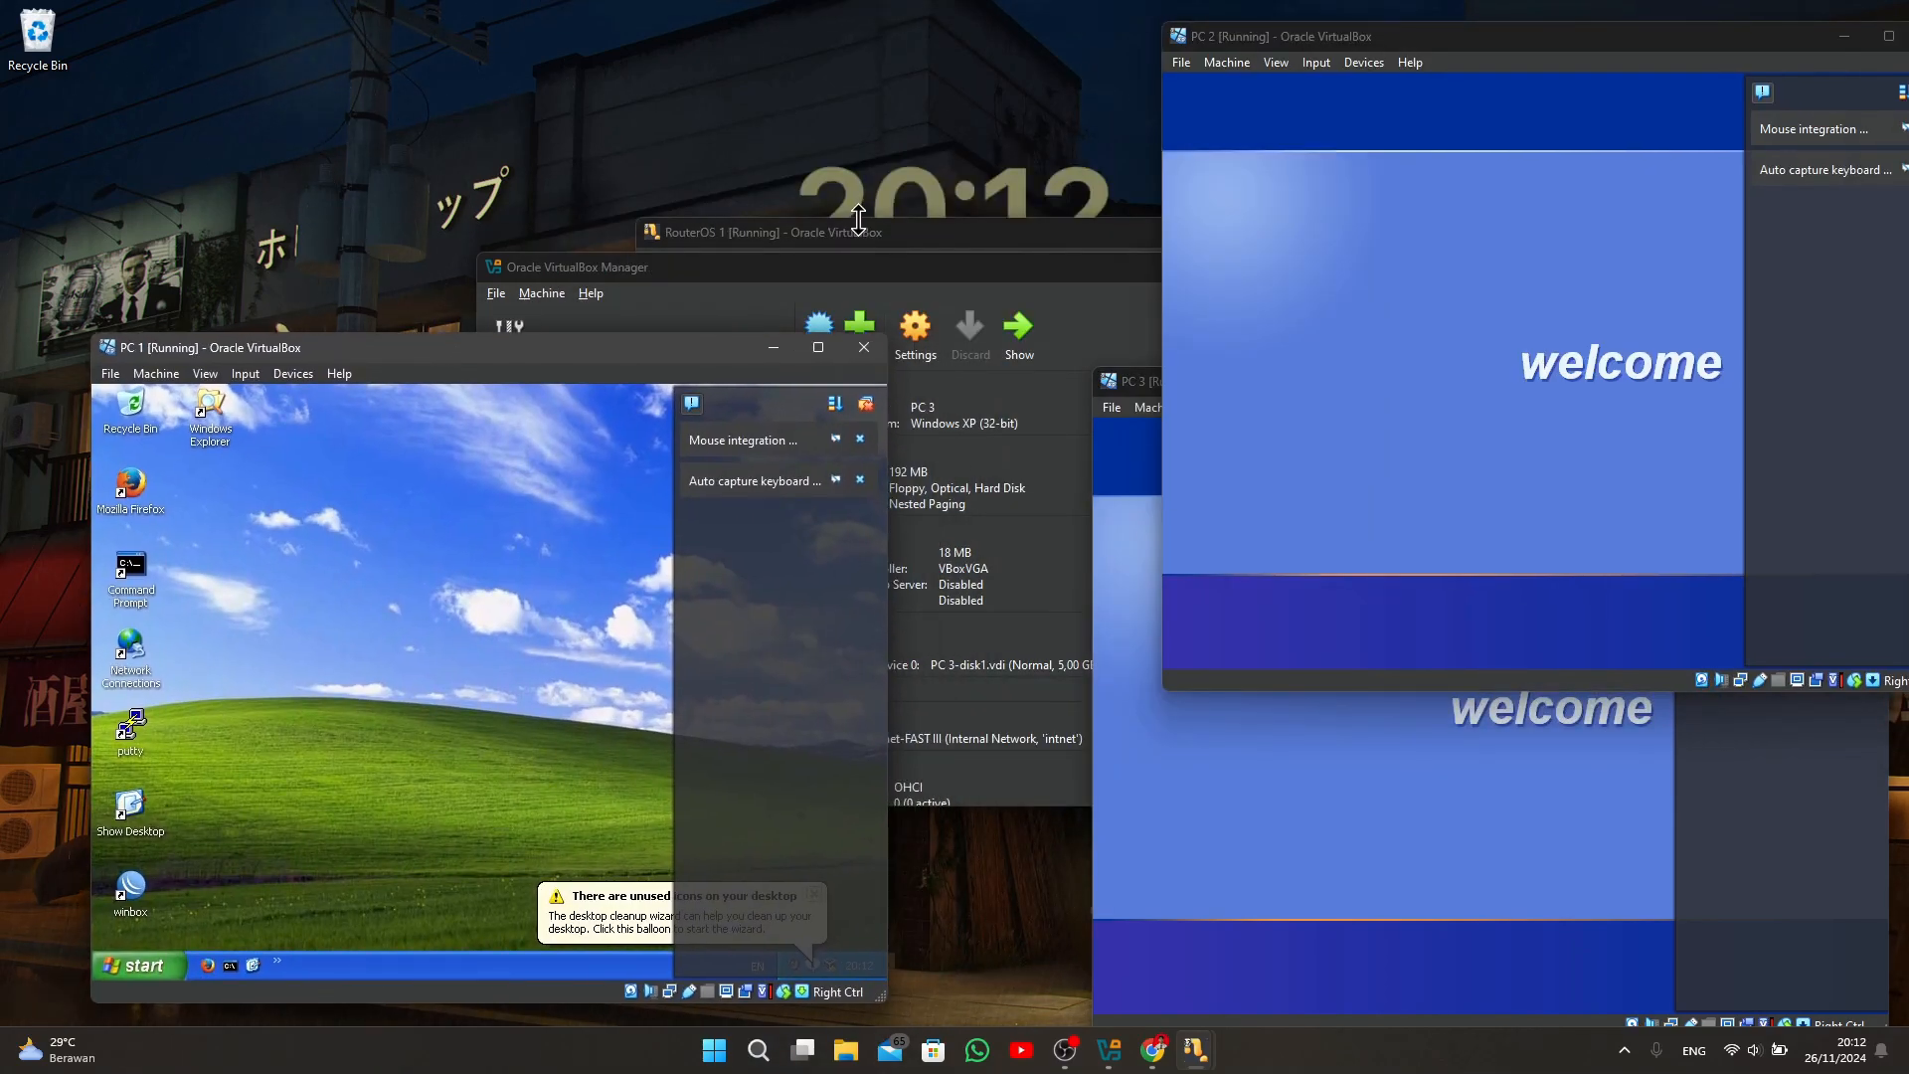
pyautogui.moveTo(871, 240); pyautogui.dragTo(410, 44)
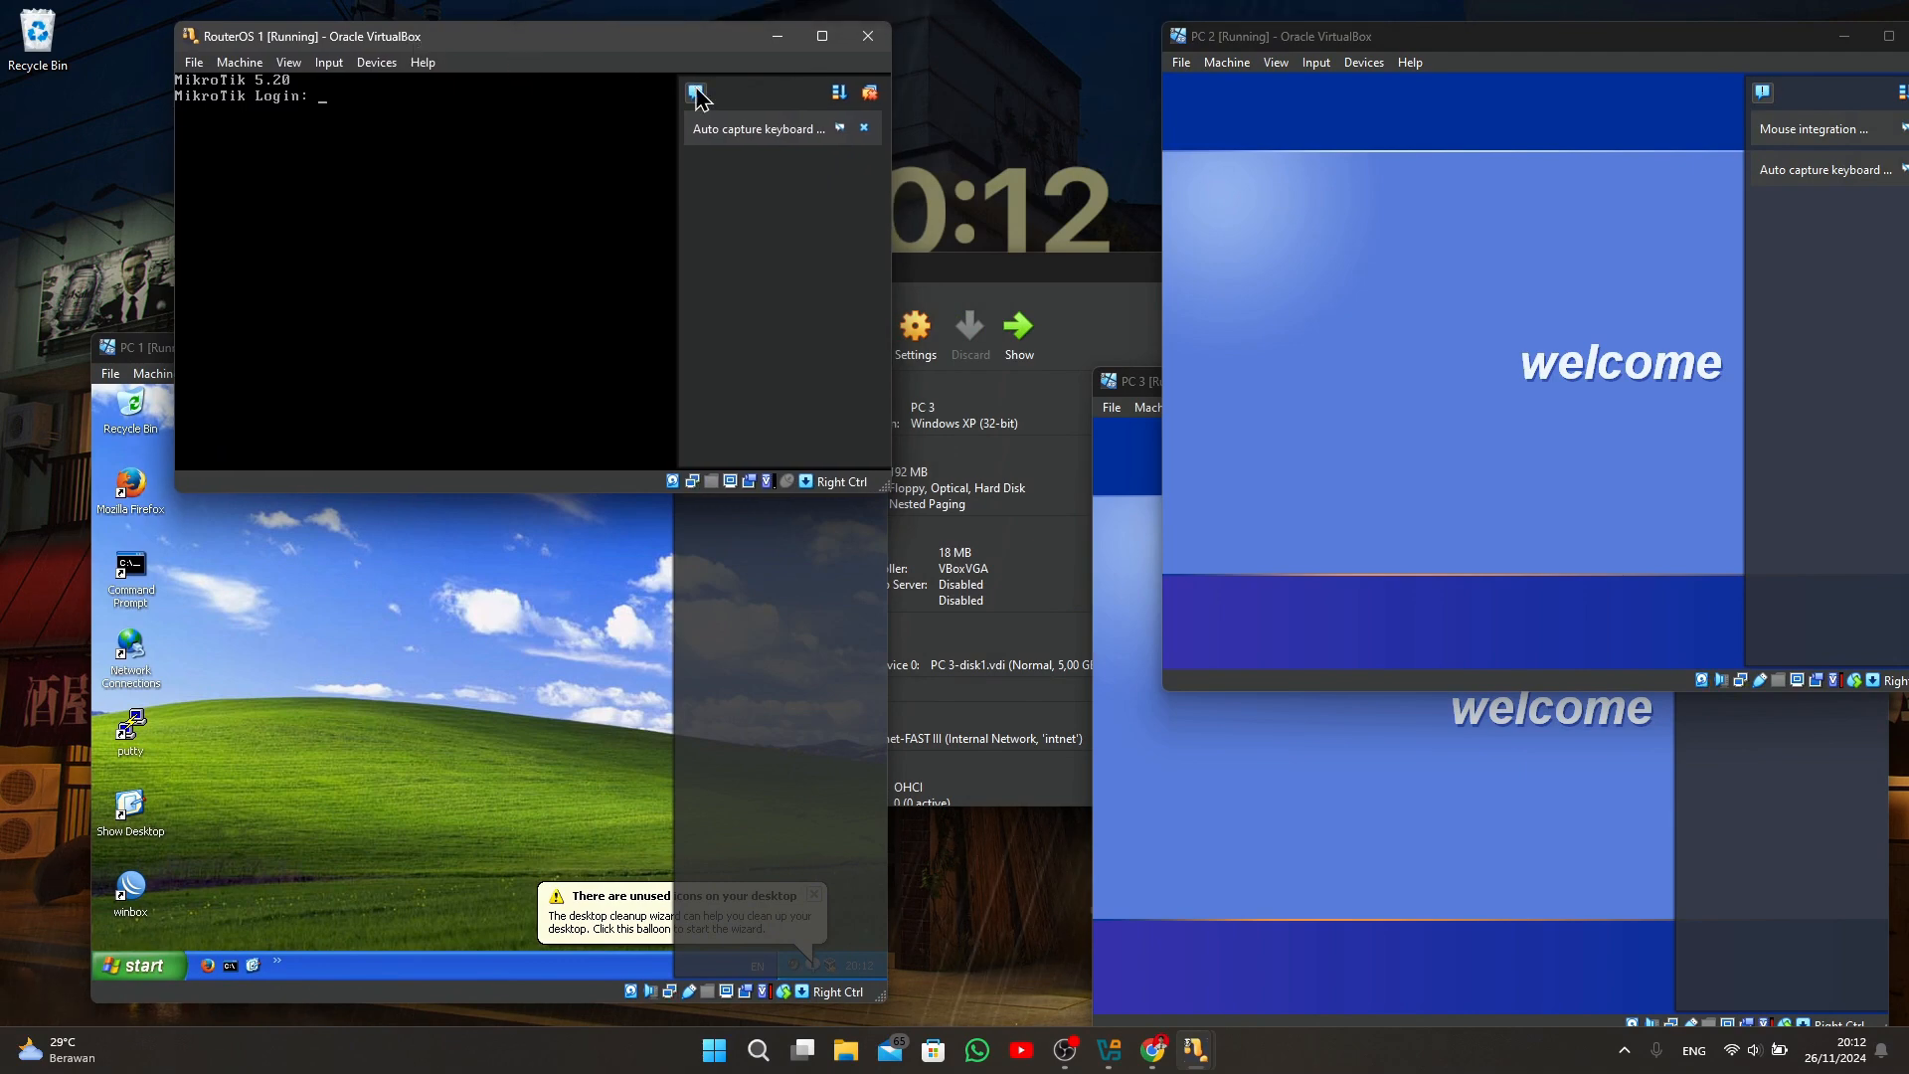
# Dismiss the keyboard capture notice in RouterOS 1 and log in to its console as admin.
pyautogui.click(863, 127)
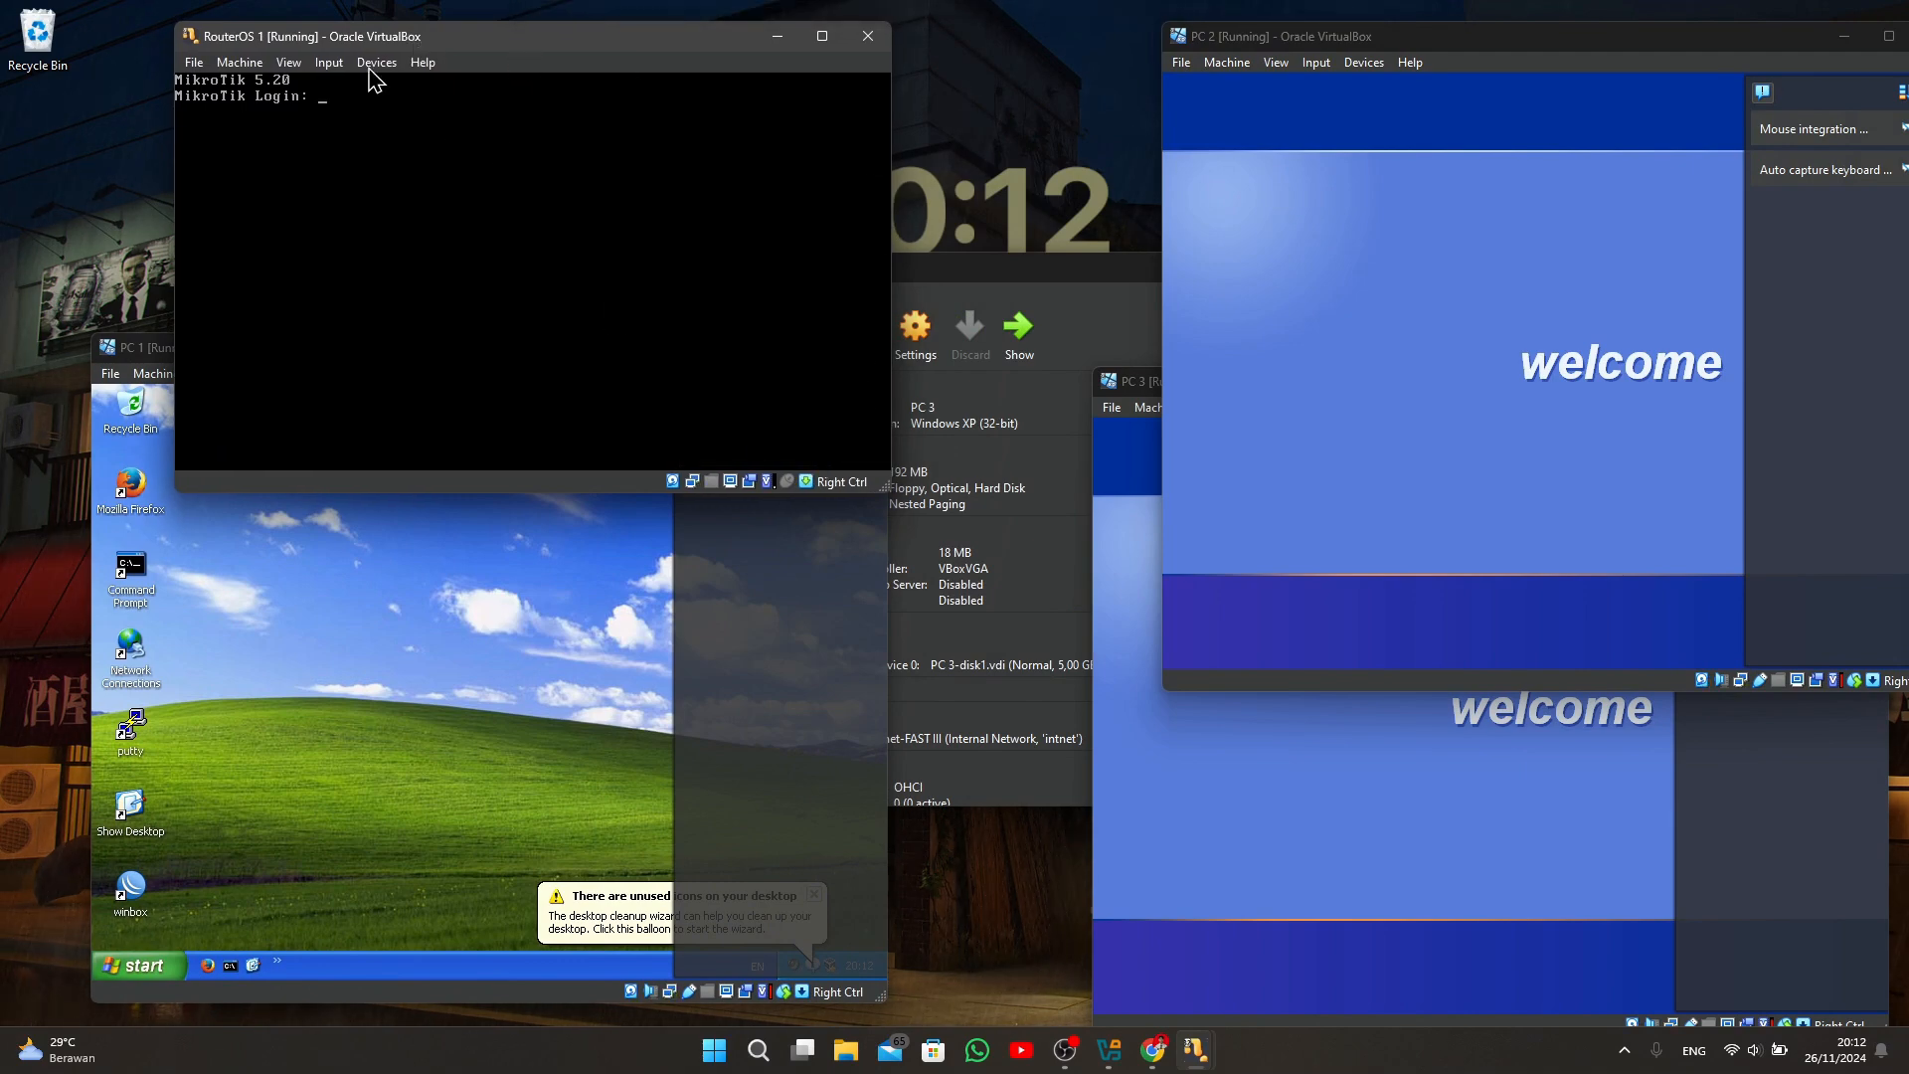
pyautogui.moveTo(456, 47); pyautogui.dragTo(384, 50)
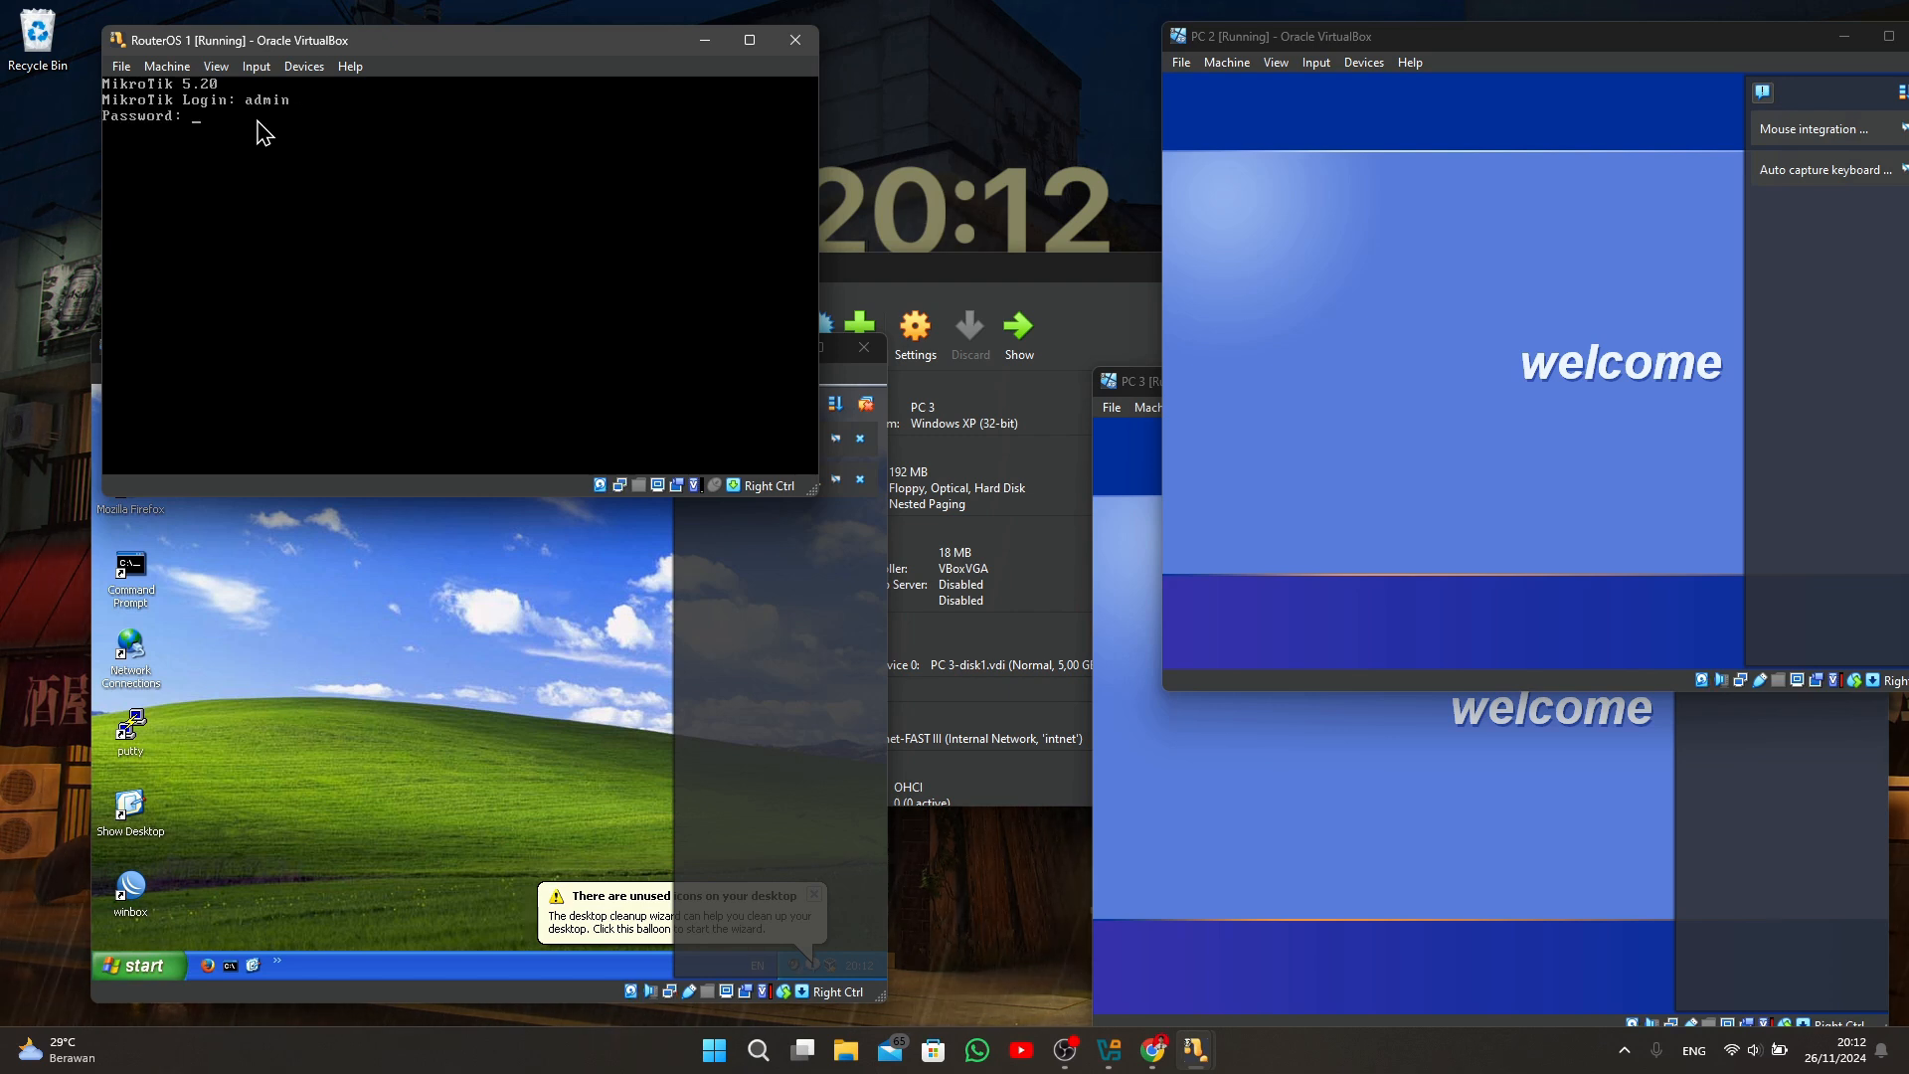
pyautogui.press('Return')
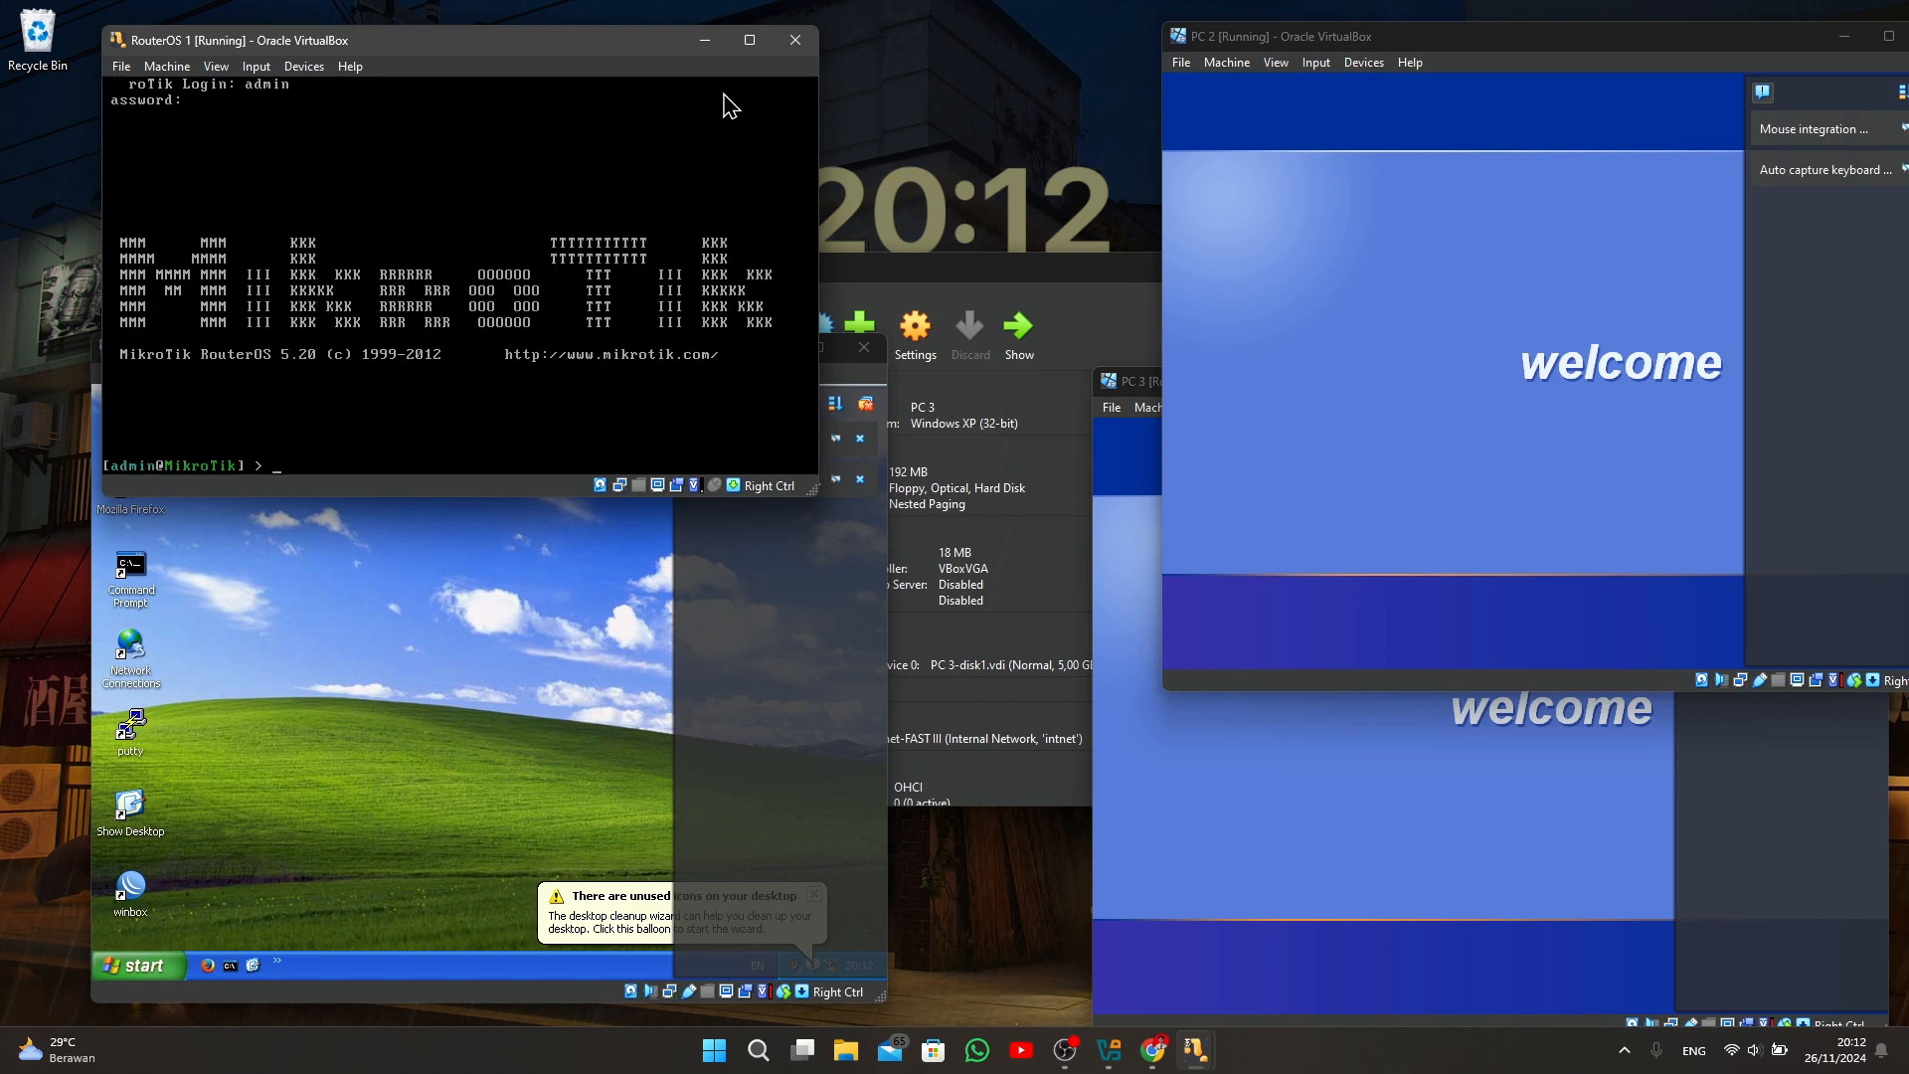
# Bring the PC 1 virtual machine forward and maximize its window.
pyautogui.click(868, 492)
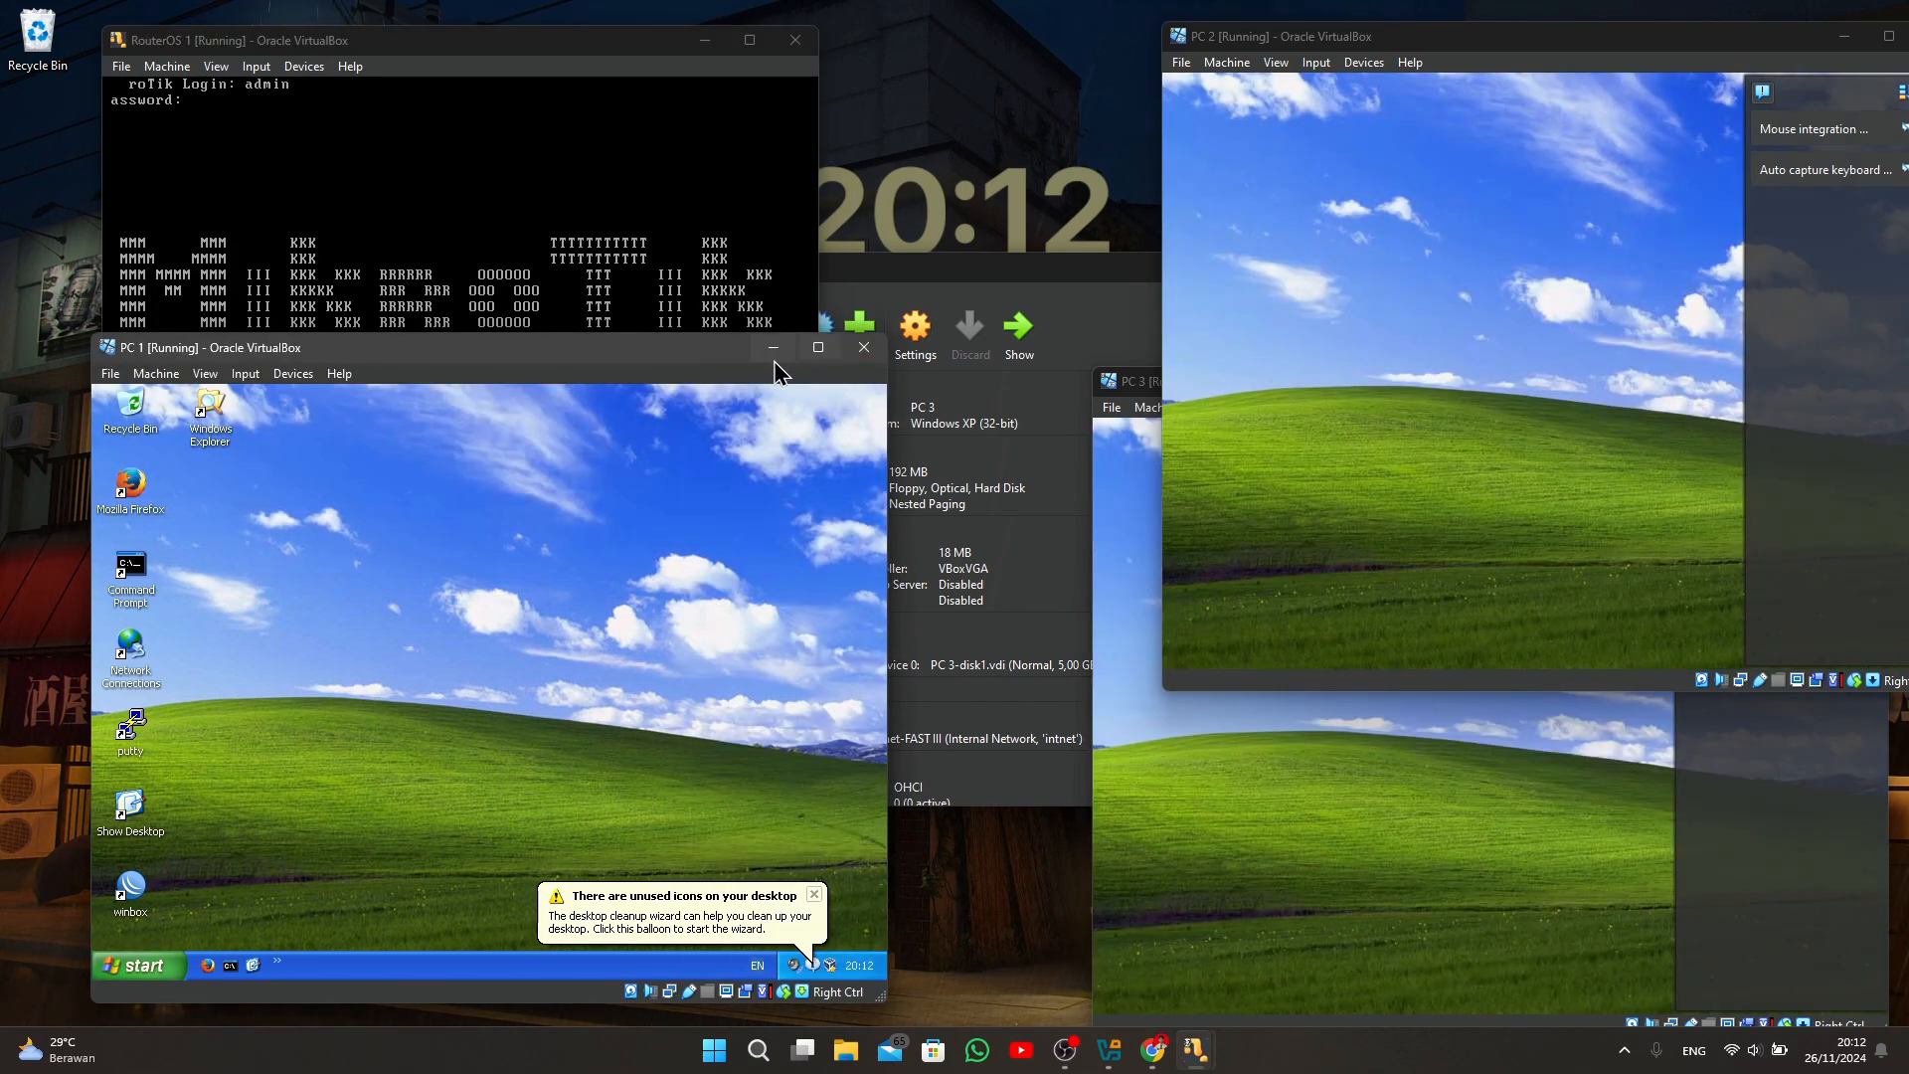
pyautogui.click(817, 350)
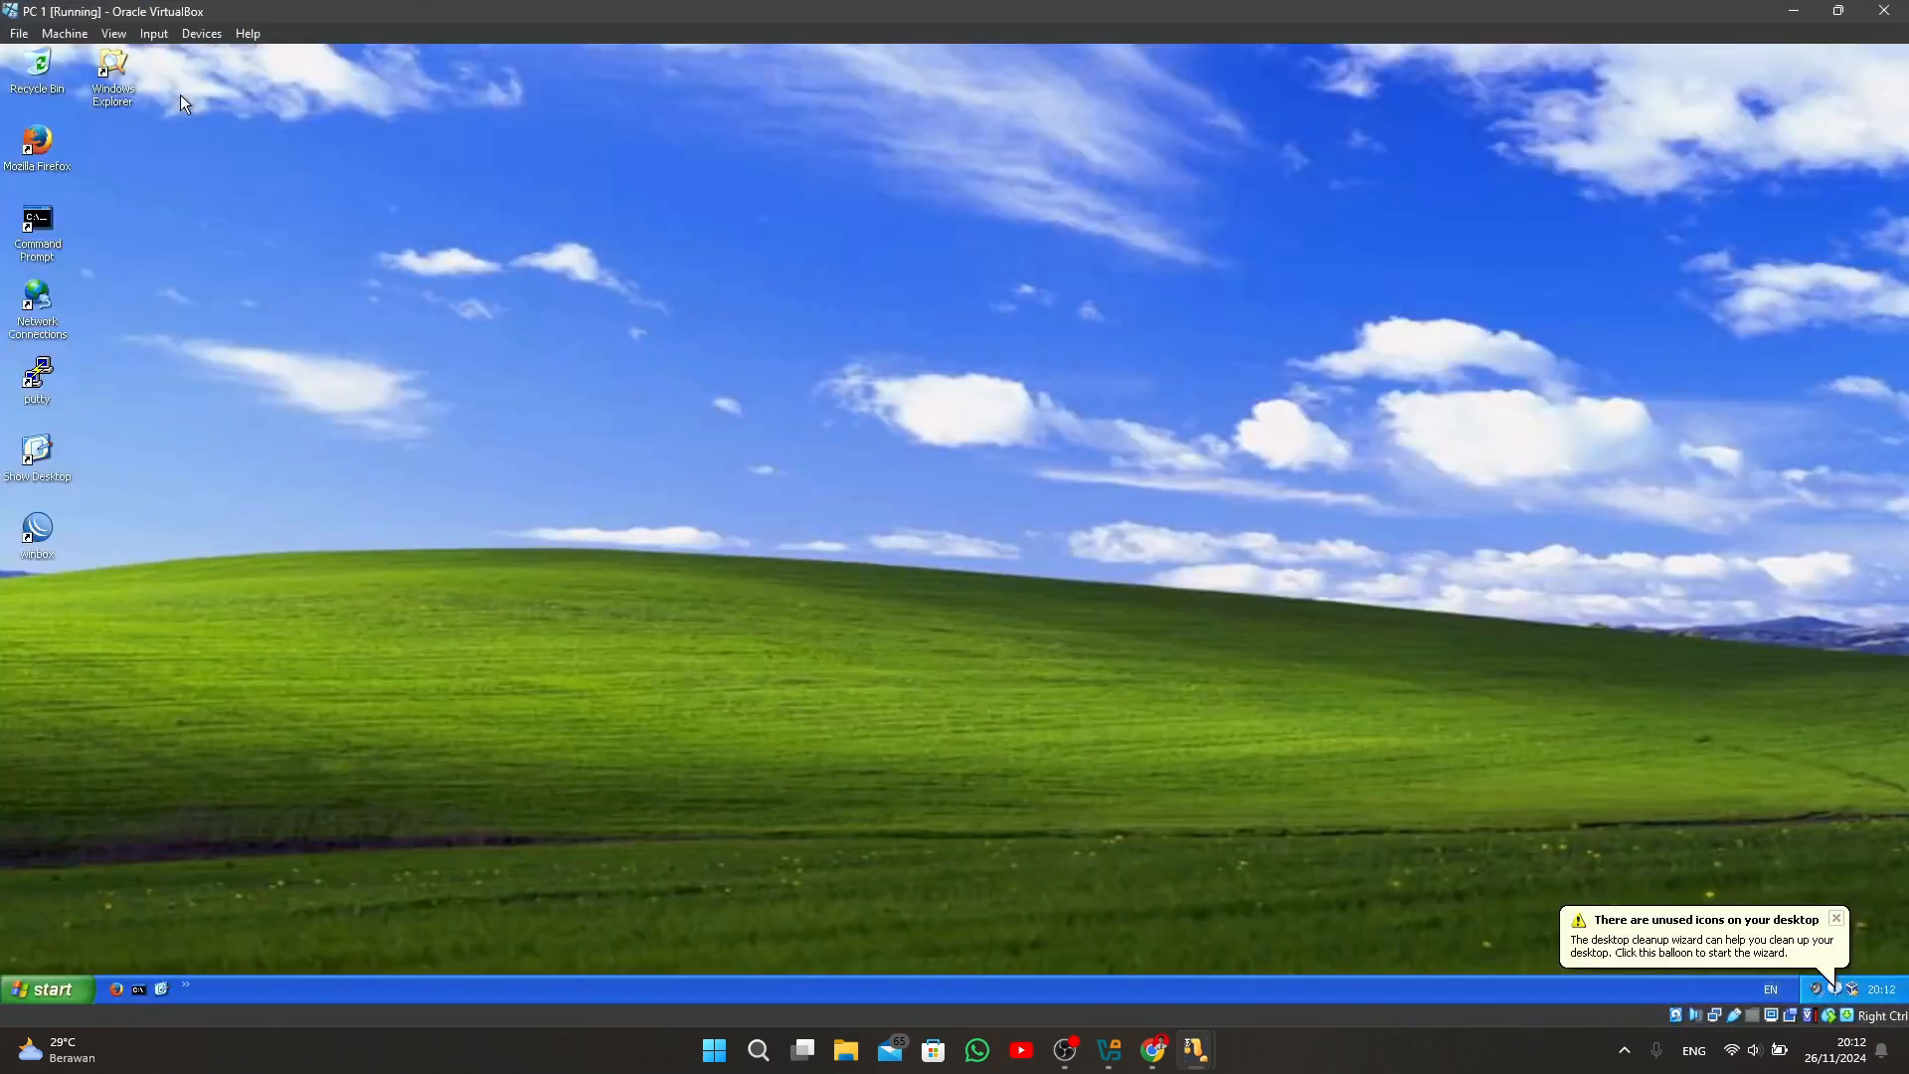
# Try to discover the MikroTik router with the WinBox loader on PC 1, then close the loader.
pyautogui.doubleClick(39, 532)
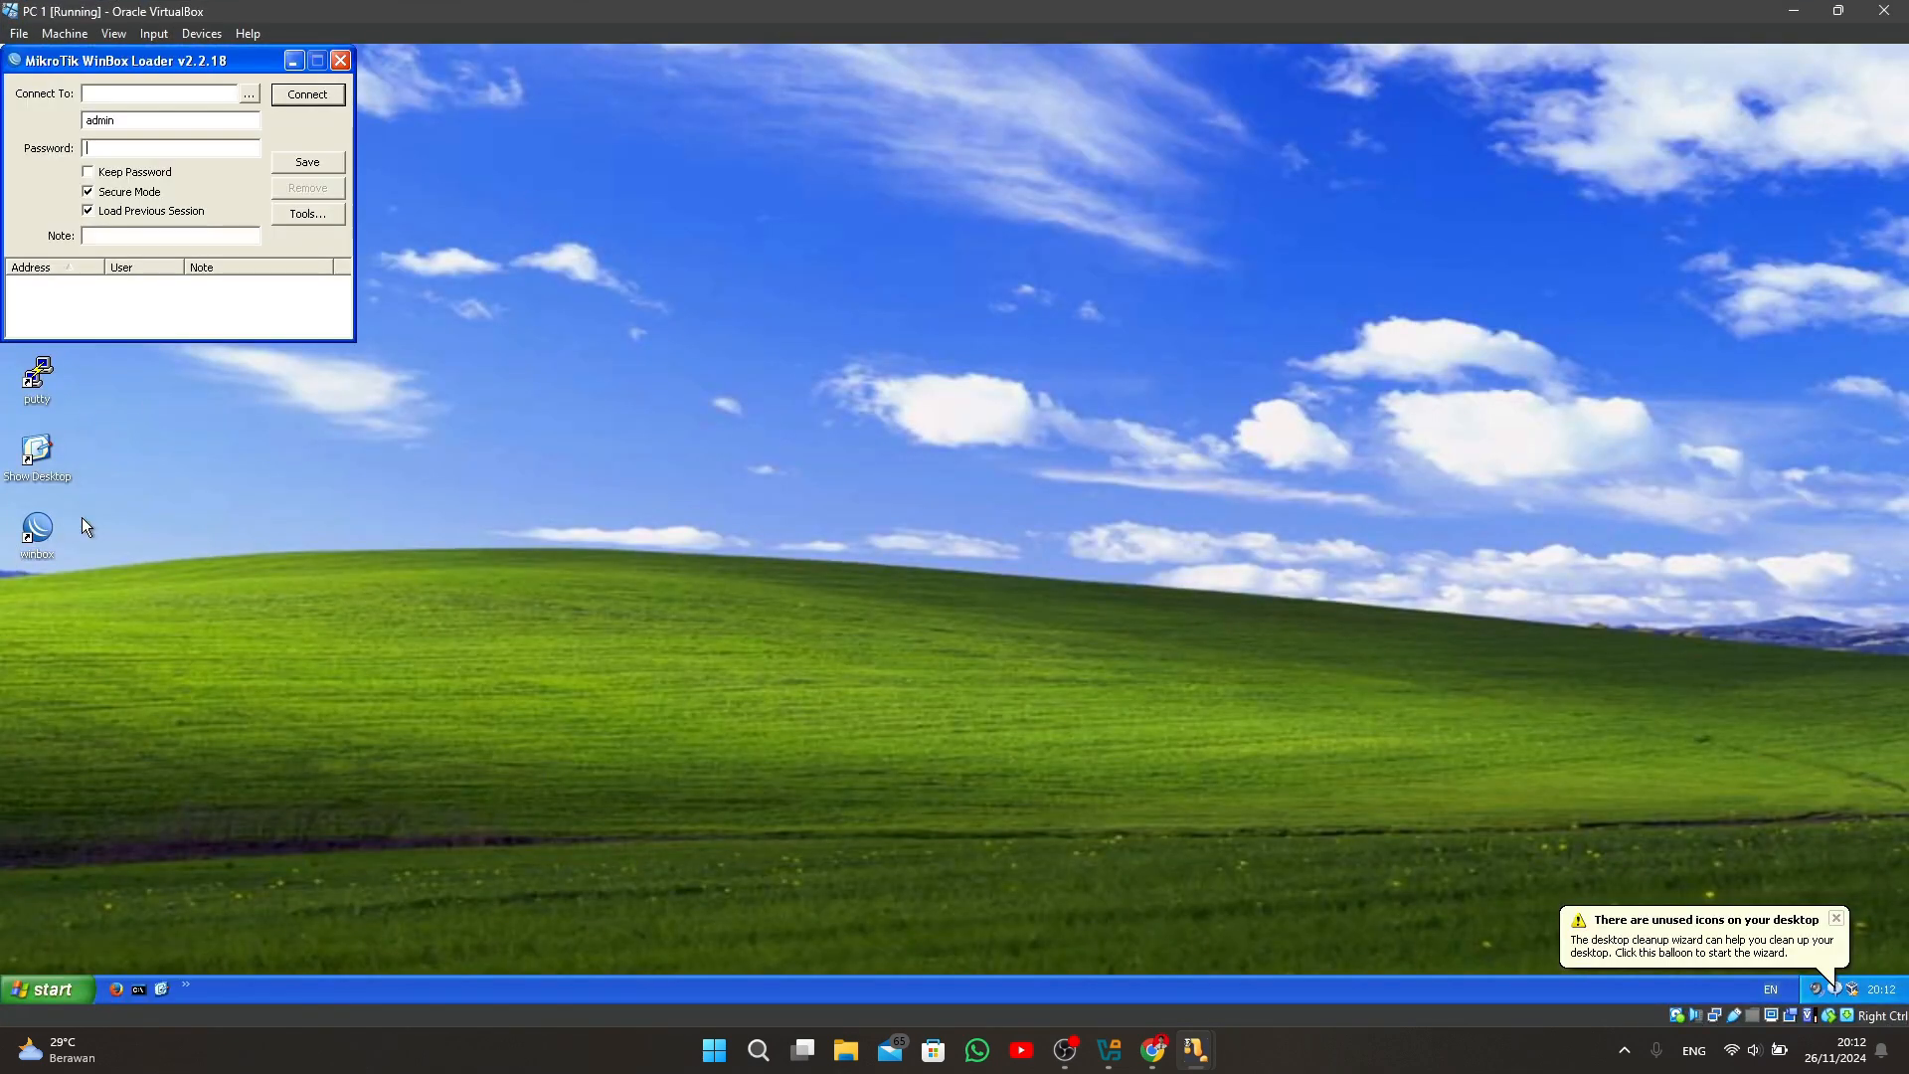
pyautogui.click(249, 94)
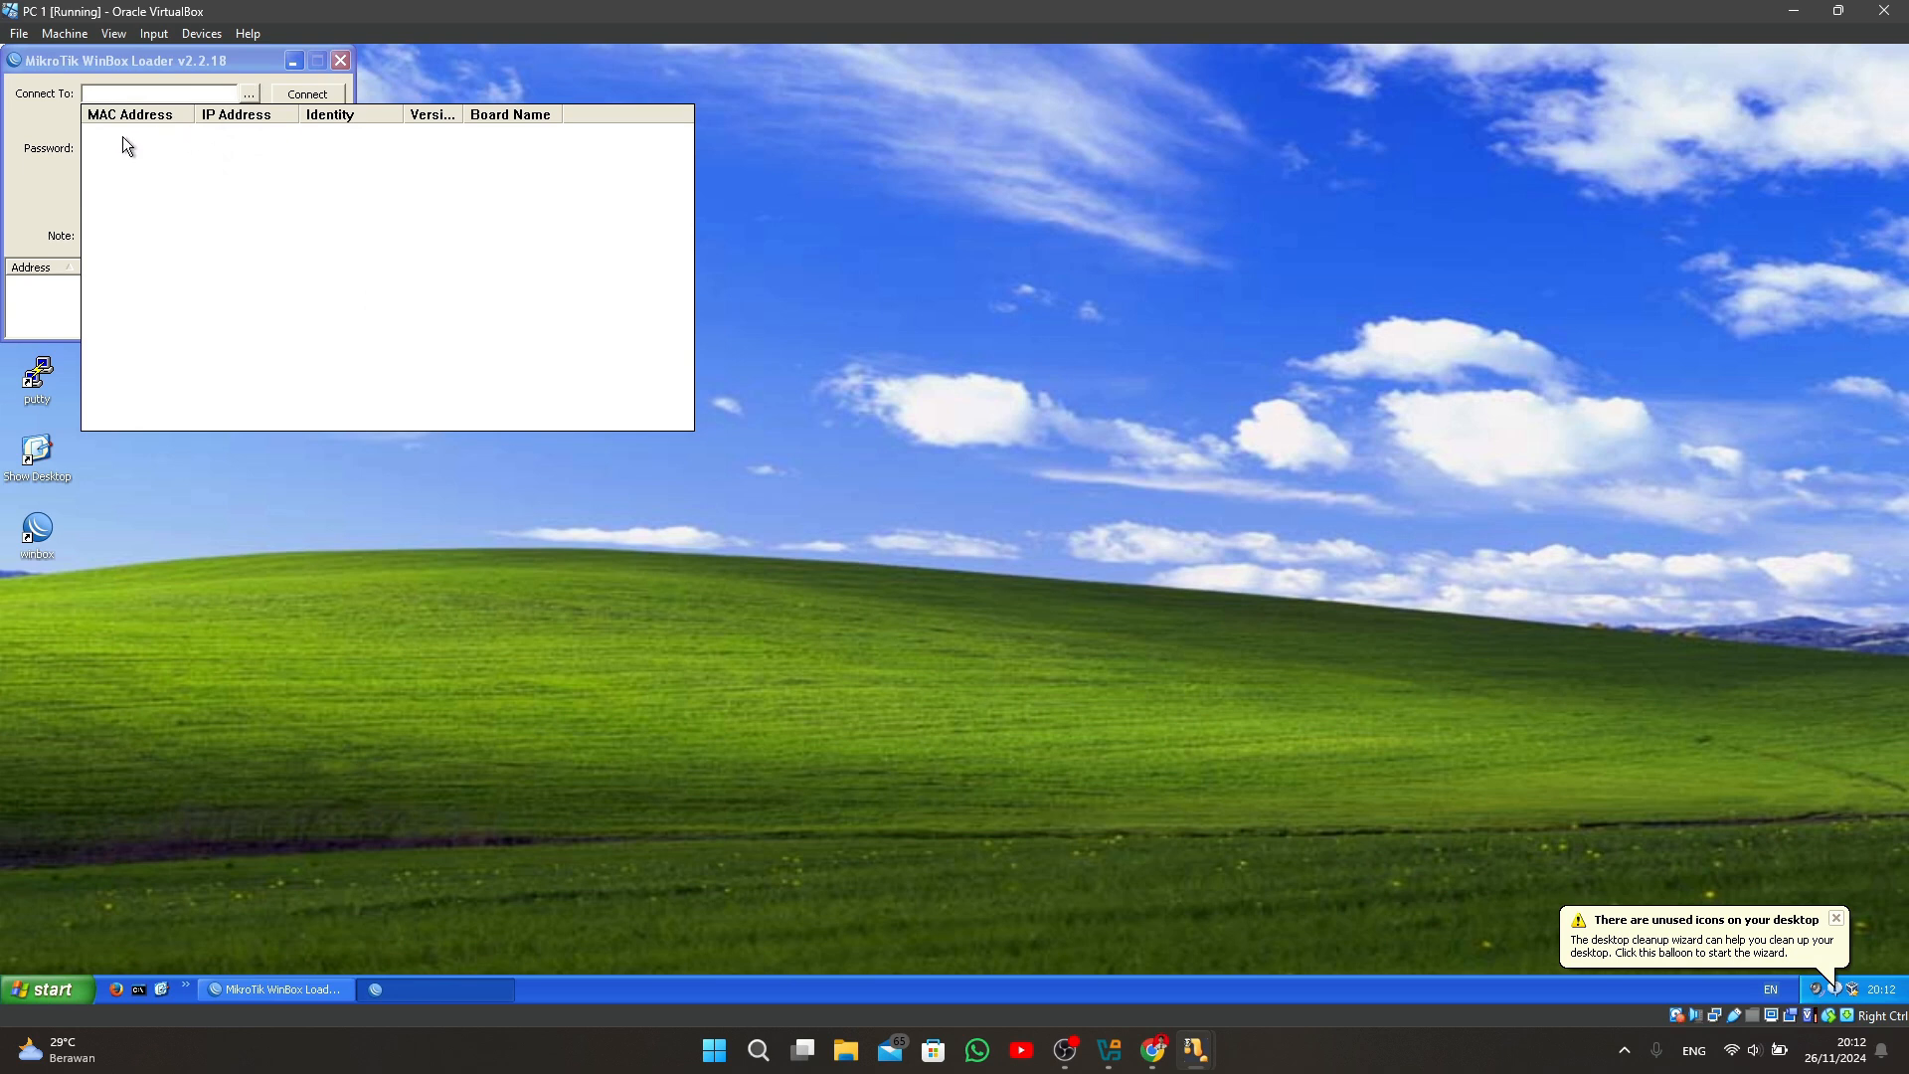
pyautogui.click(252, 92)
pyautogui.click(253, 92)
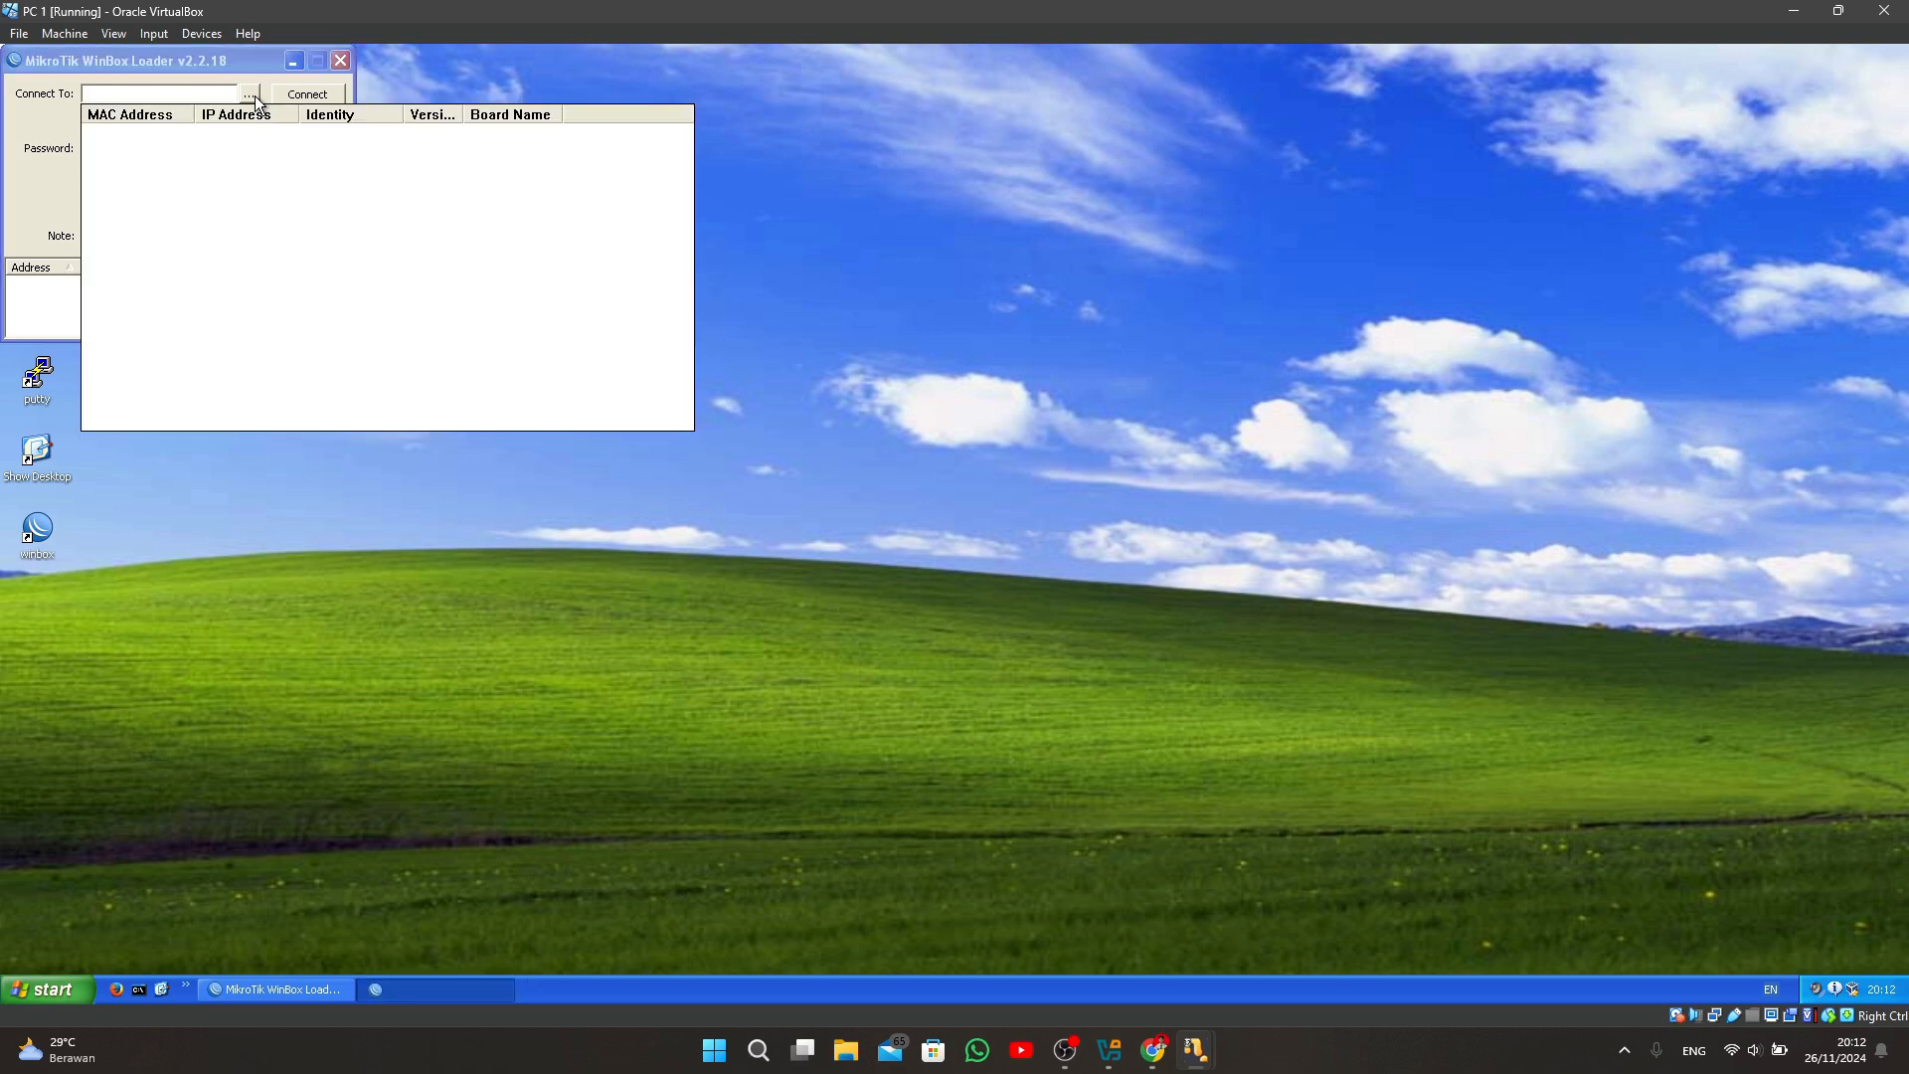
pyautogui.click(339, 63)
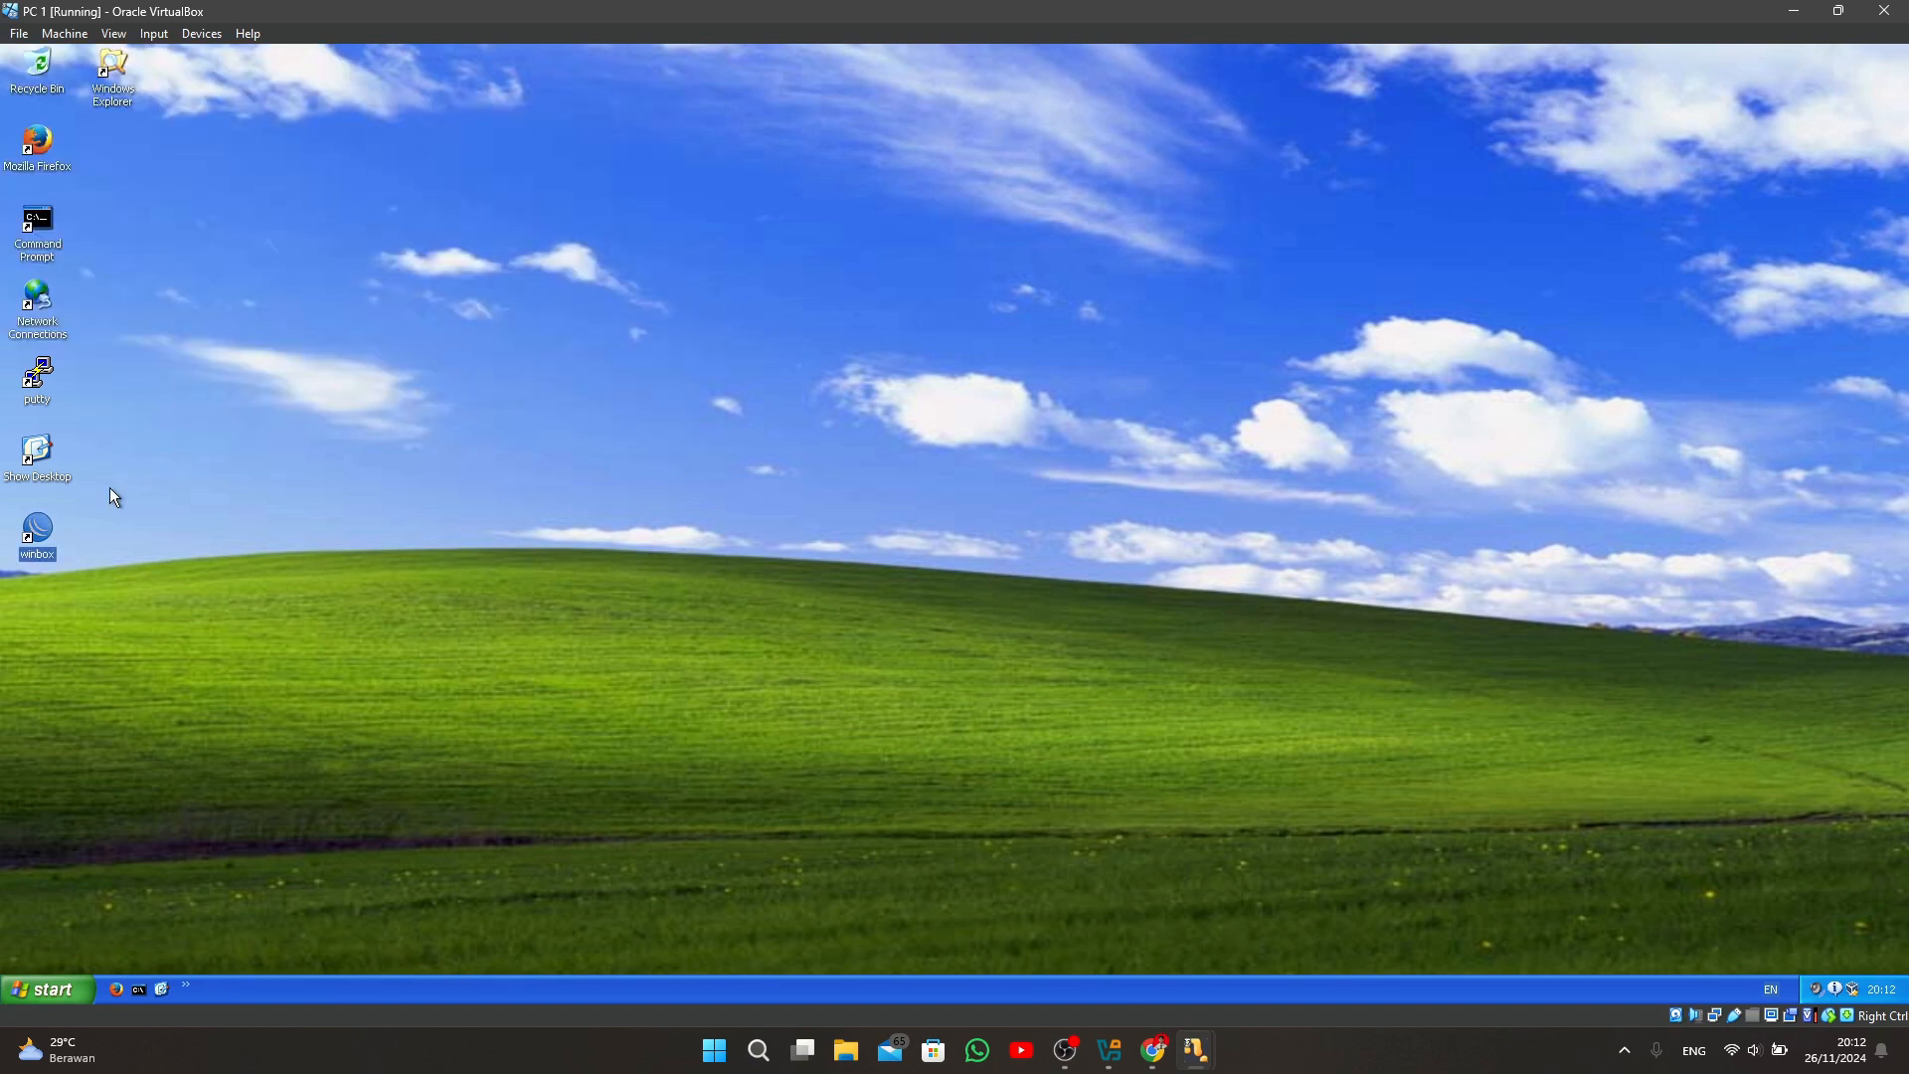
# Open WinBox on PC 1, select the discovered MikroTik router by its MAC address and connect as admin.
pyautogui.doubleClick(38, 532)
pyautogui.click(250, 94)
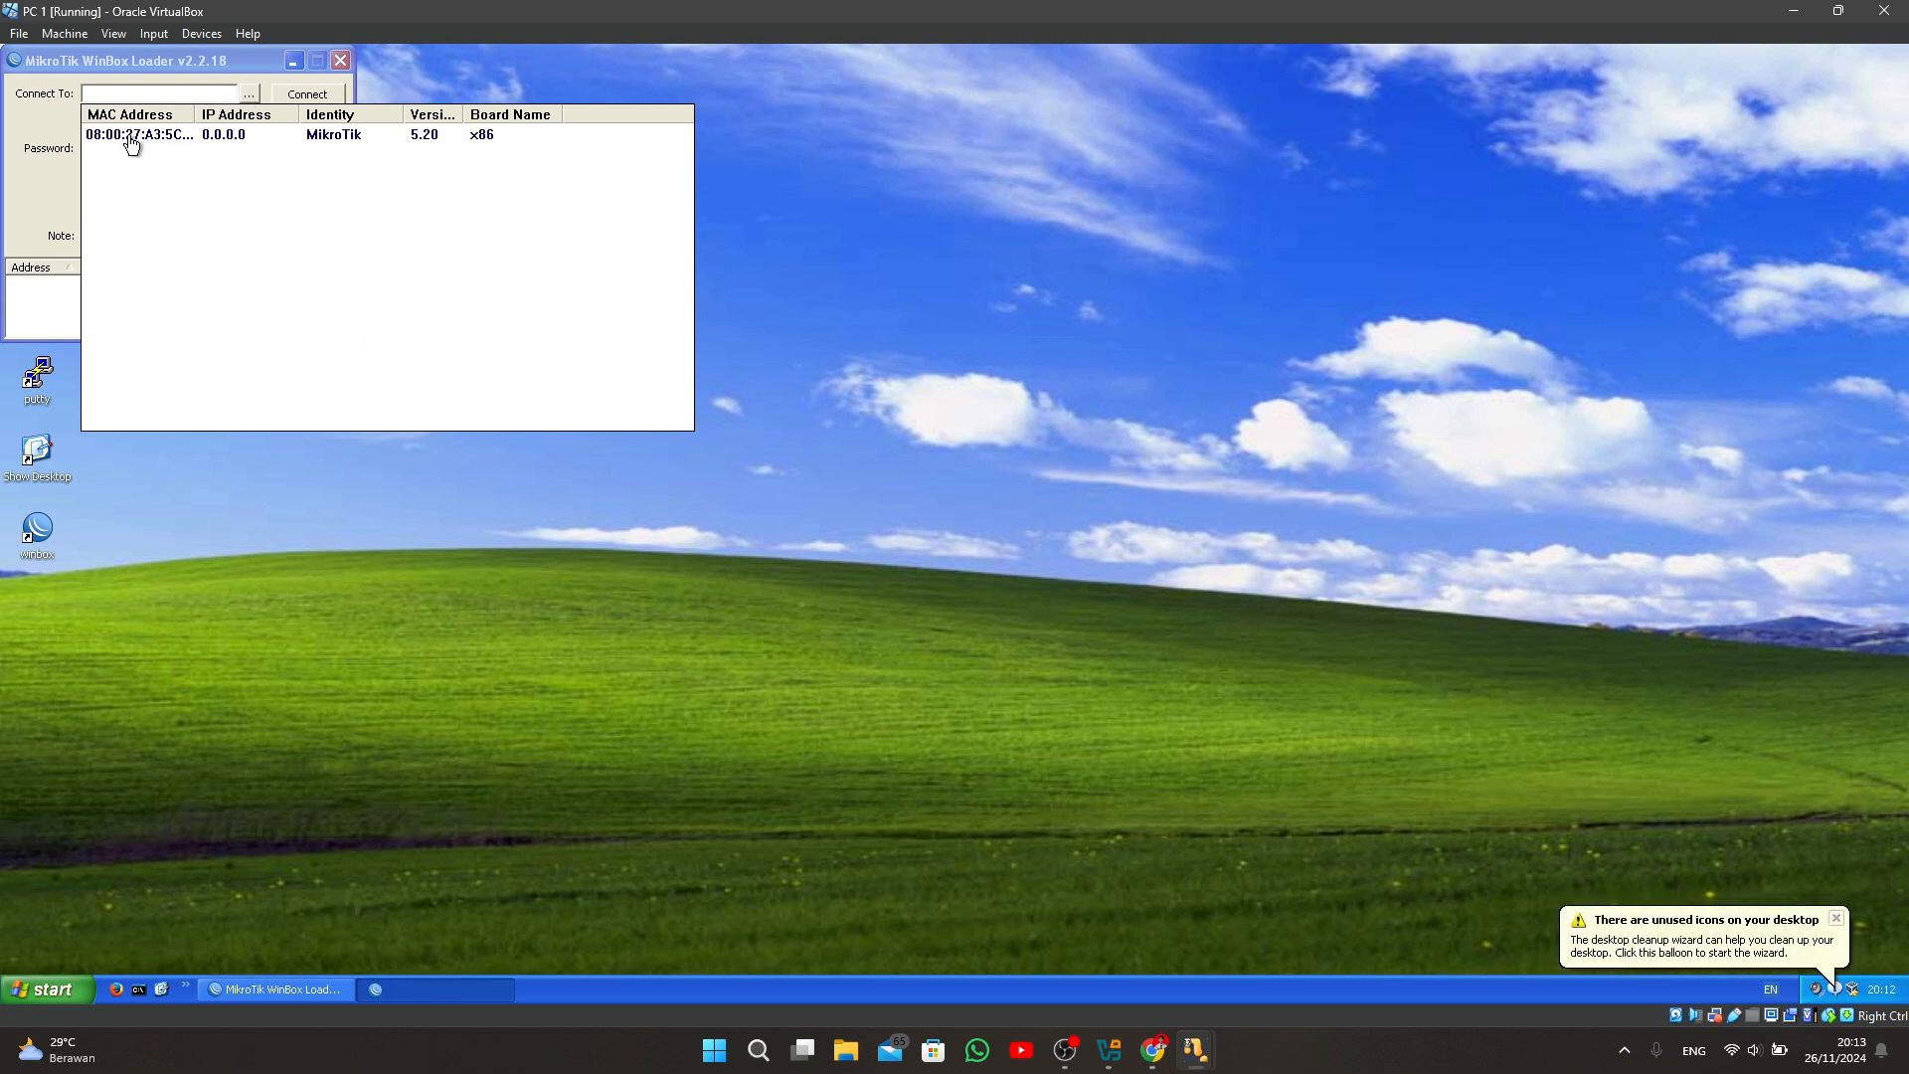
pyautogui.click(130, 139)
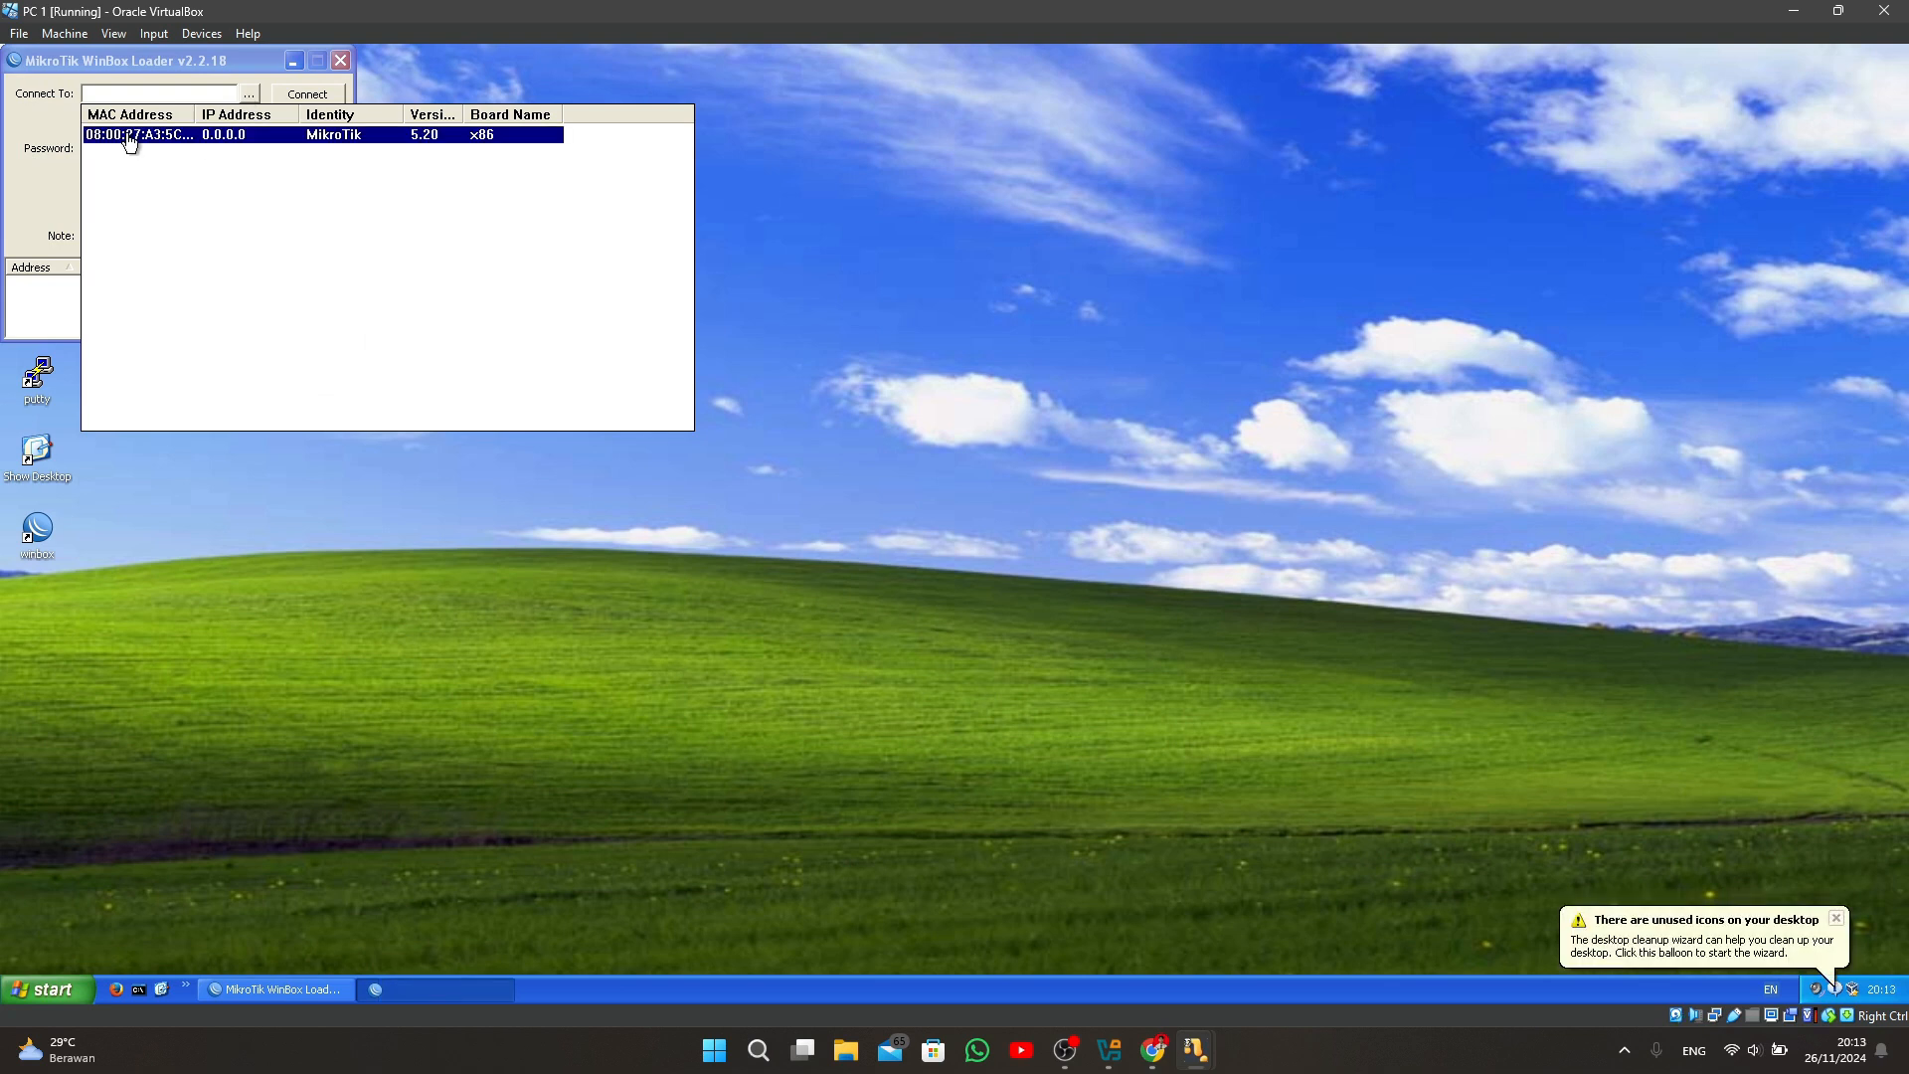
pyautogui.click(309, 98)
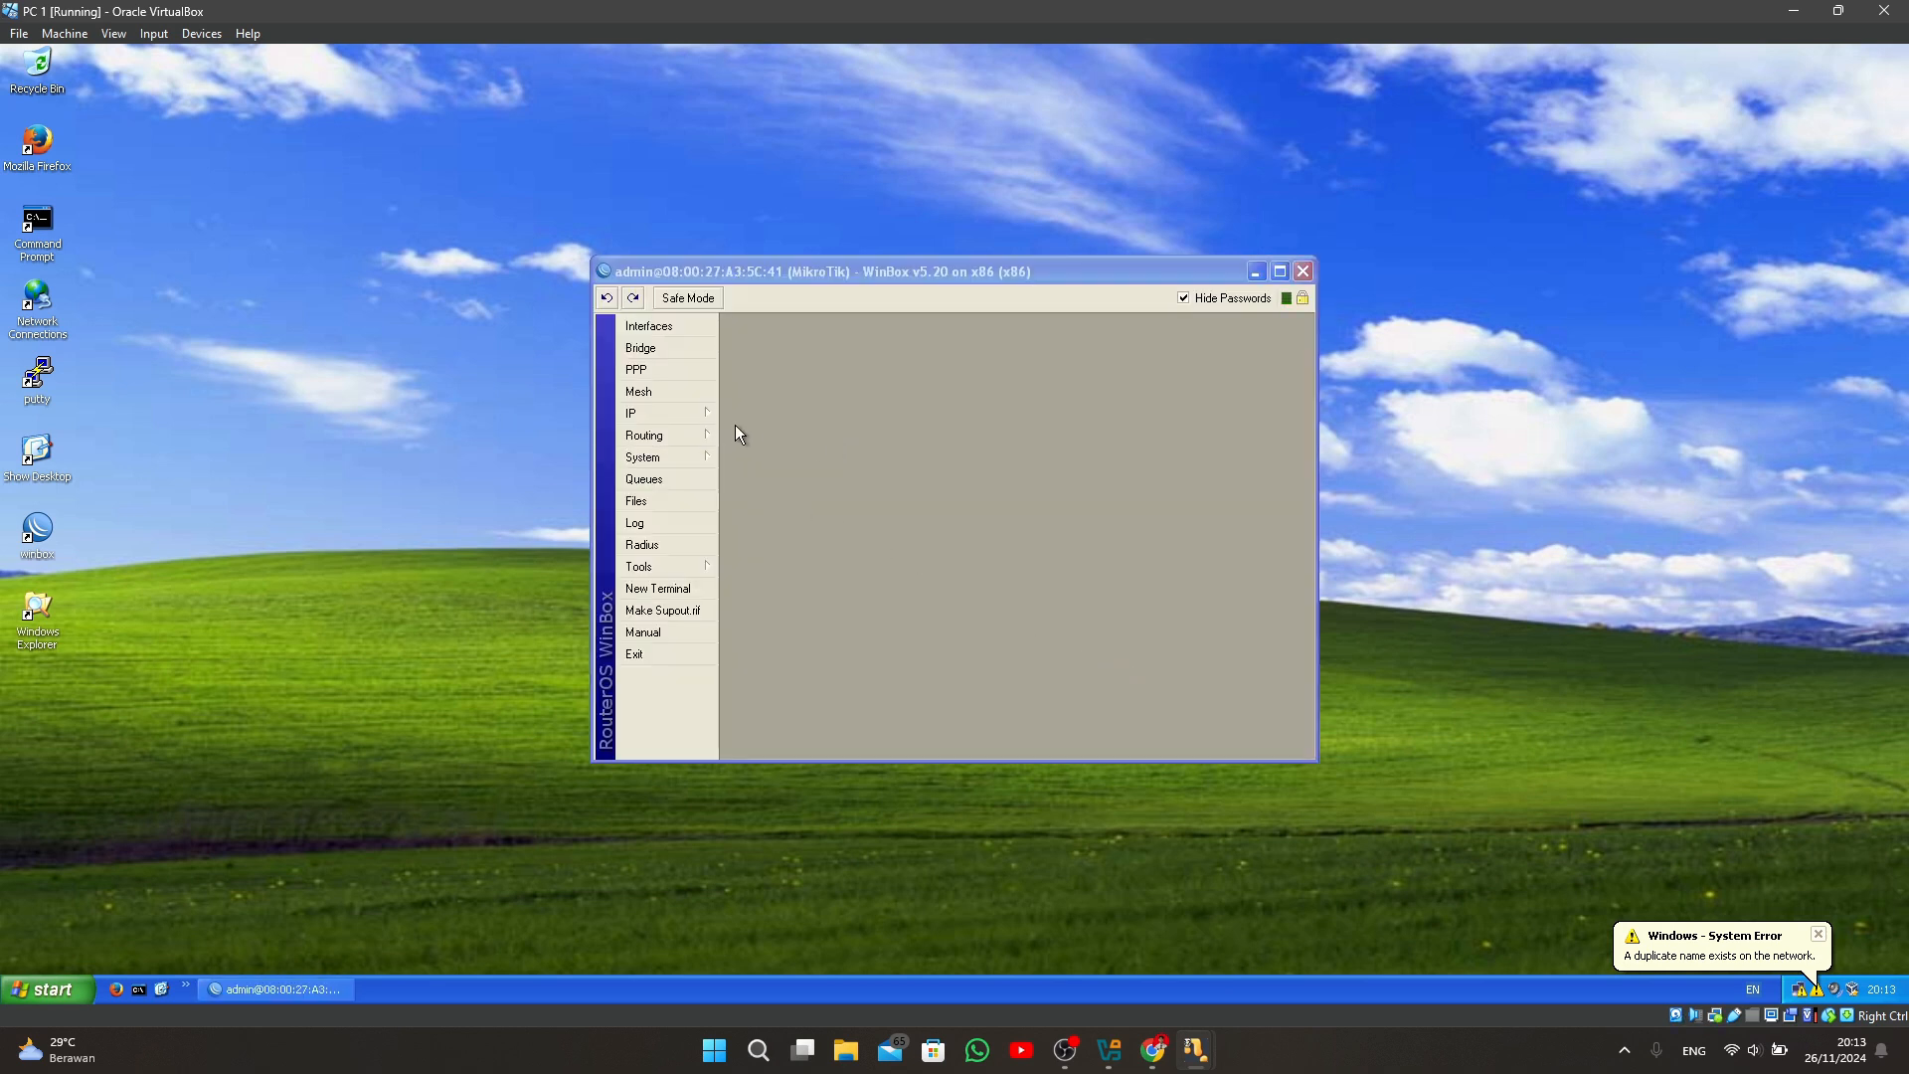
# Add a DHCP client on interface ether1 of the router and close the DHCP client list.
pyautogui.click(689, 415)
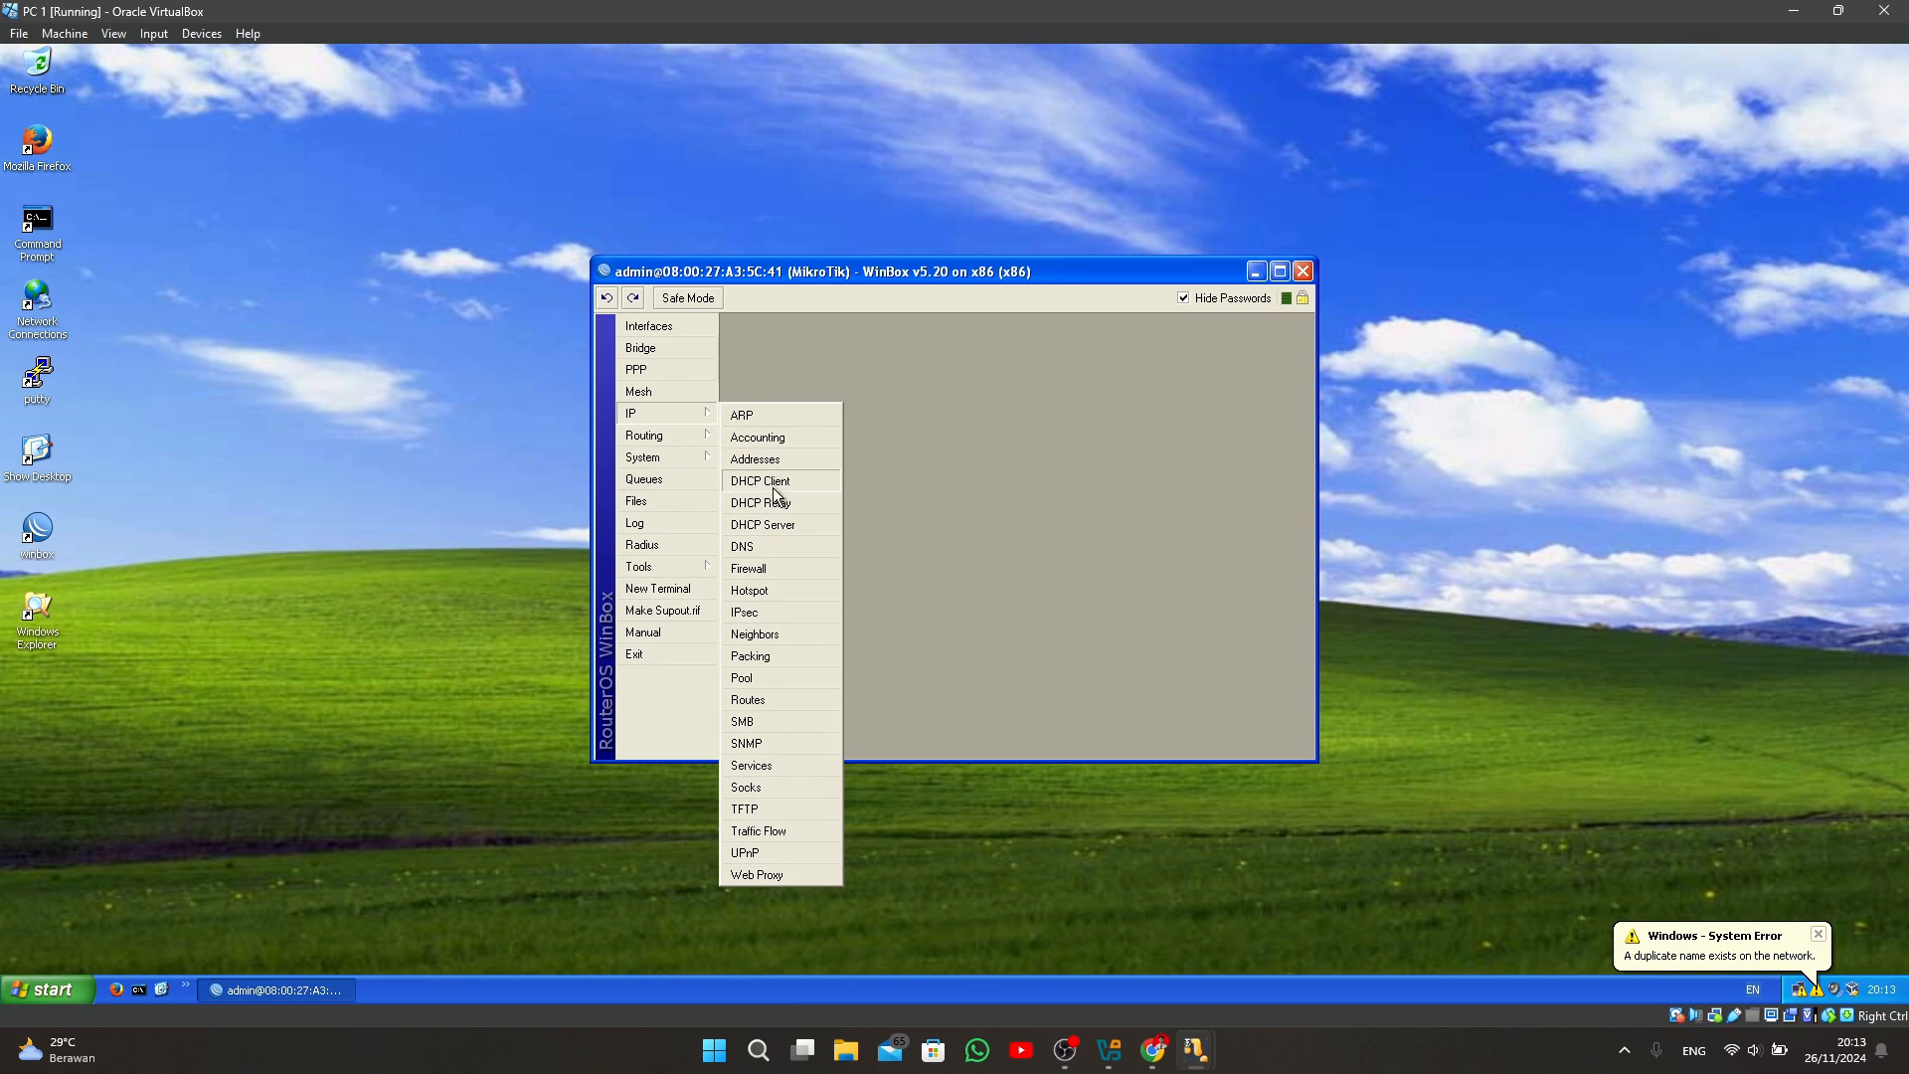
pyautogui.click(775, 482)
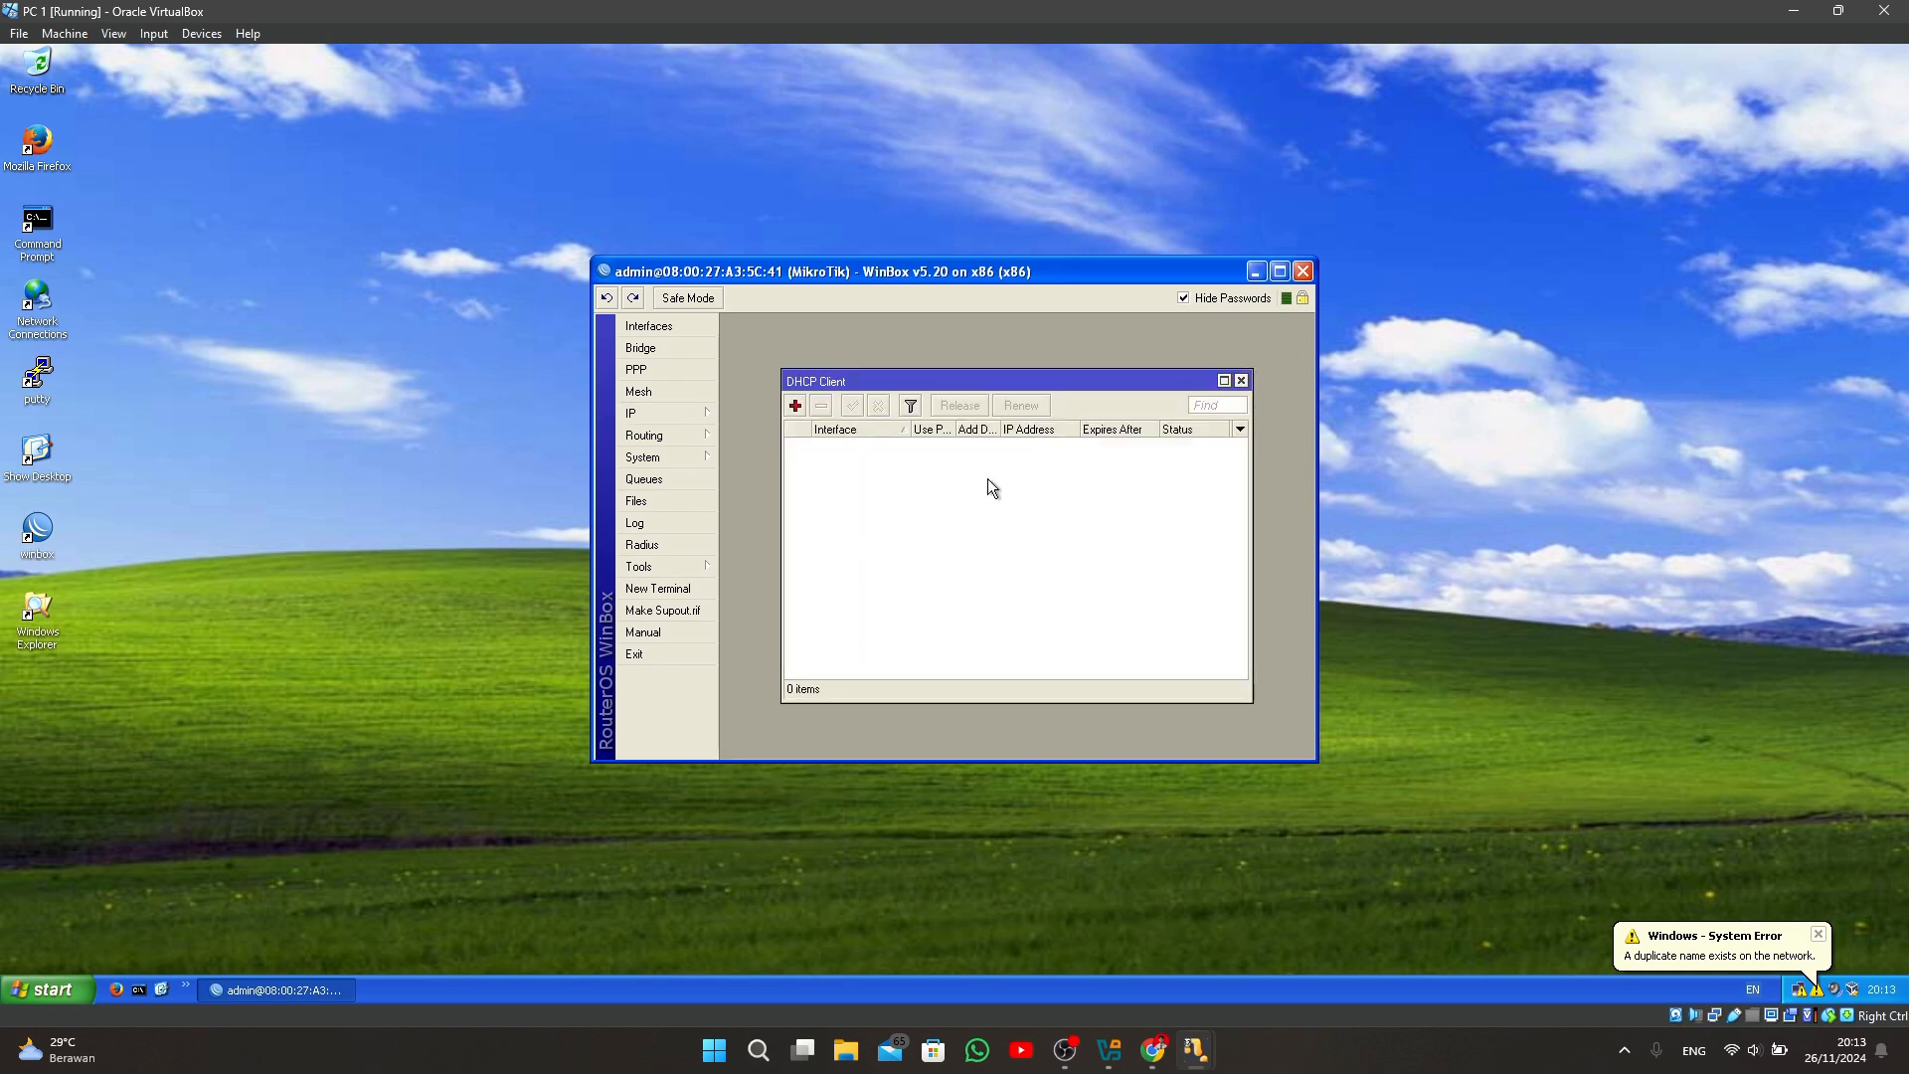
pyautogui.click(796, 406)
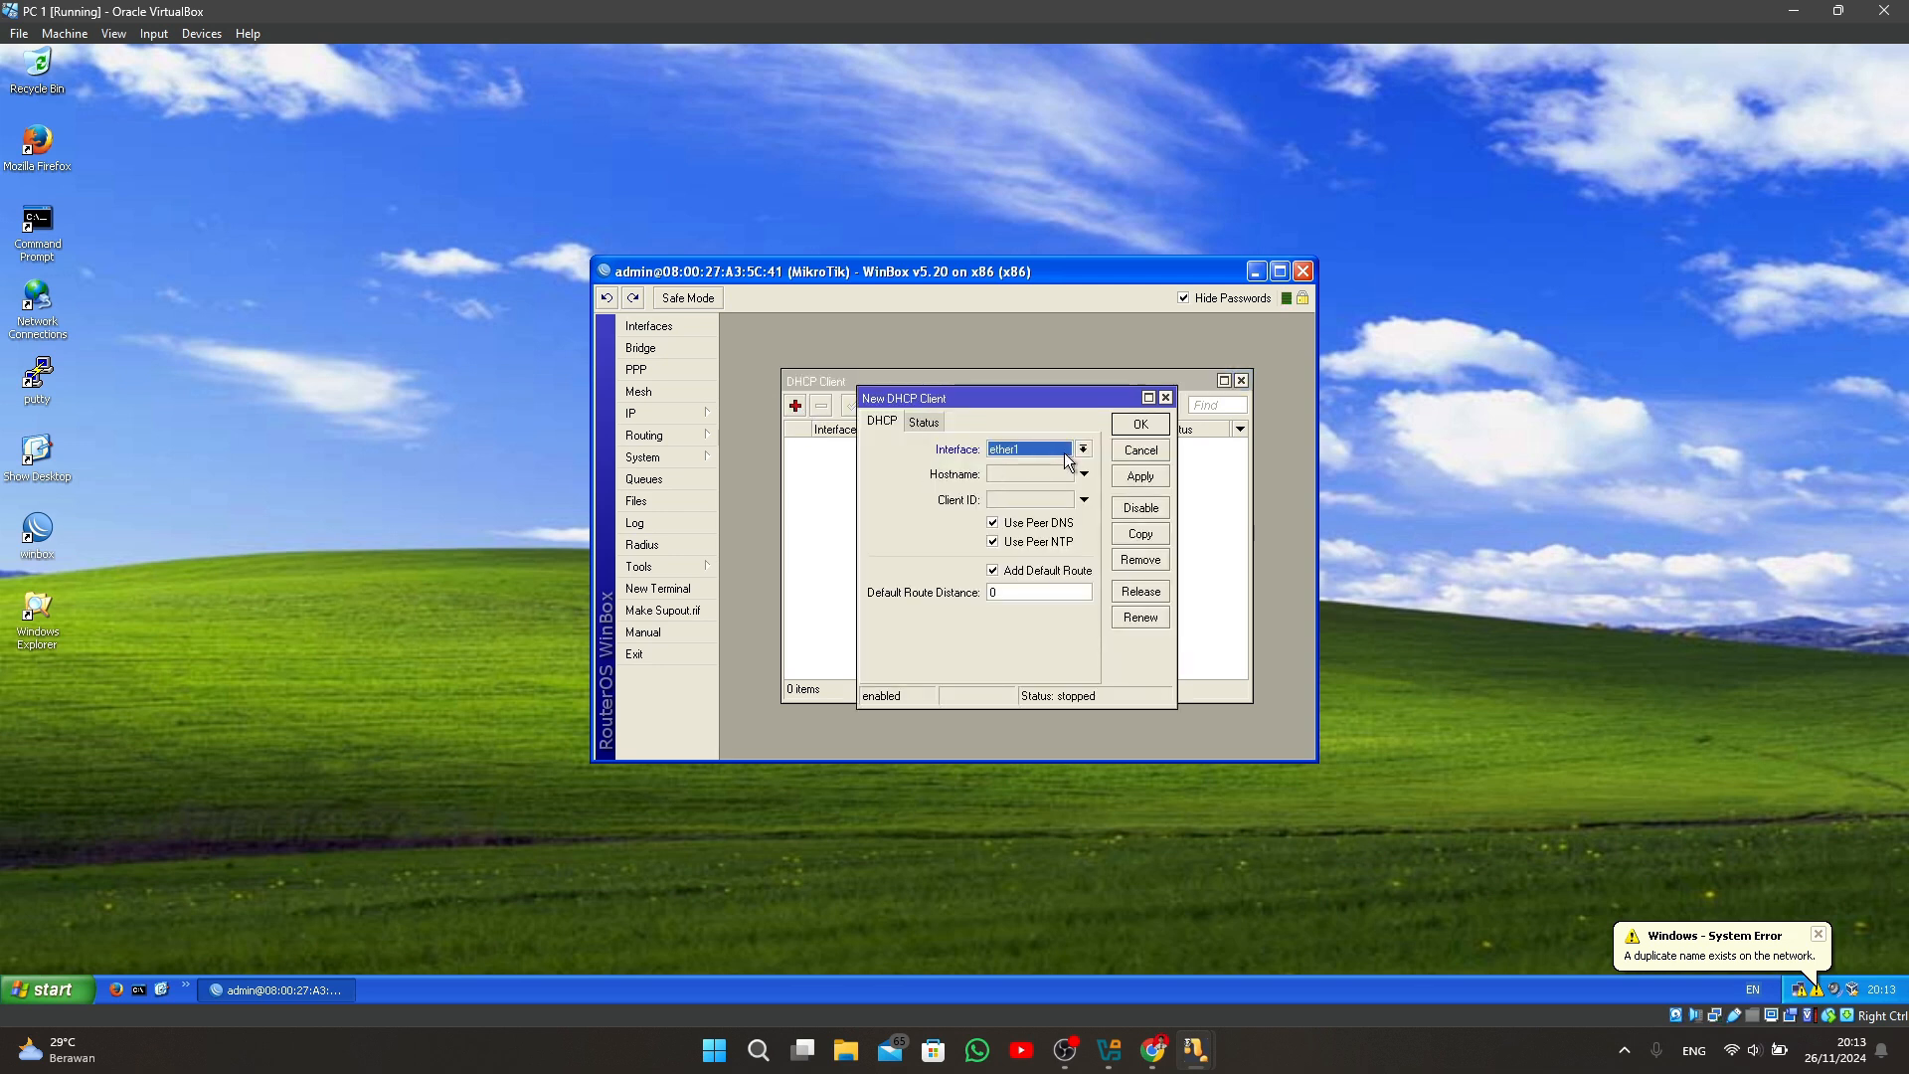
pyautogui.click(1144, 425)
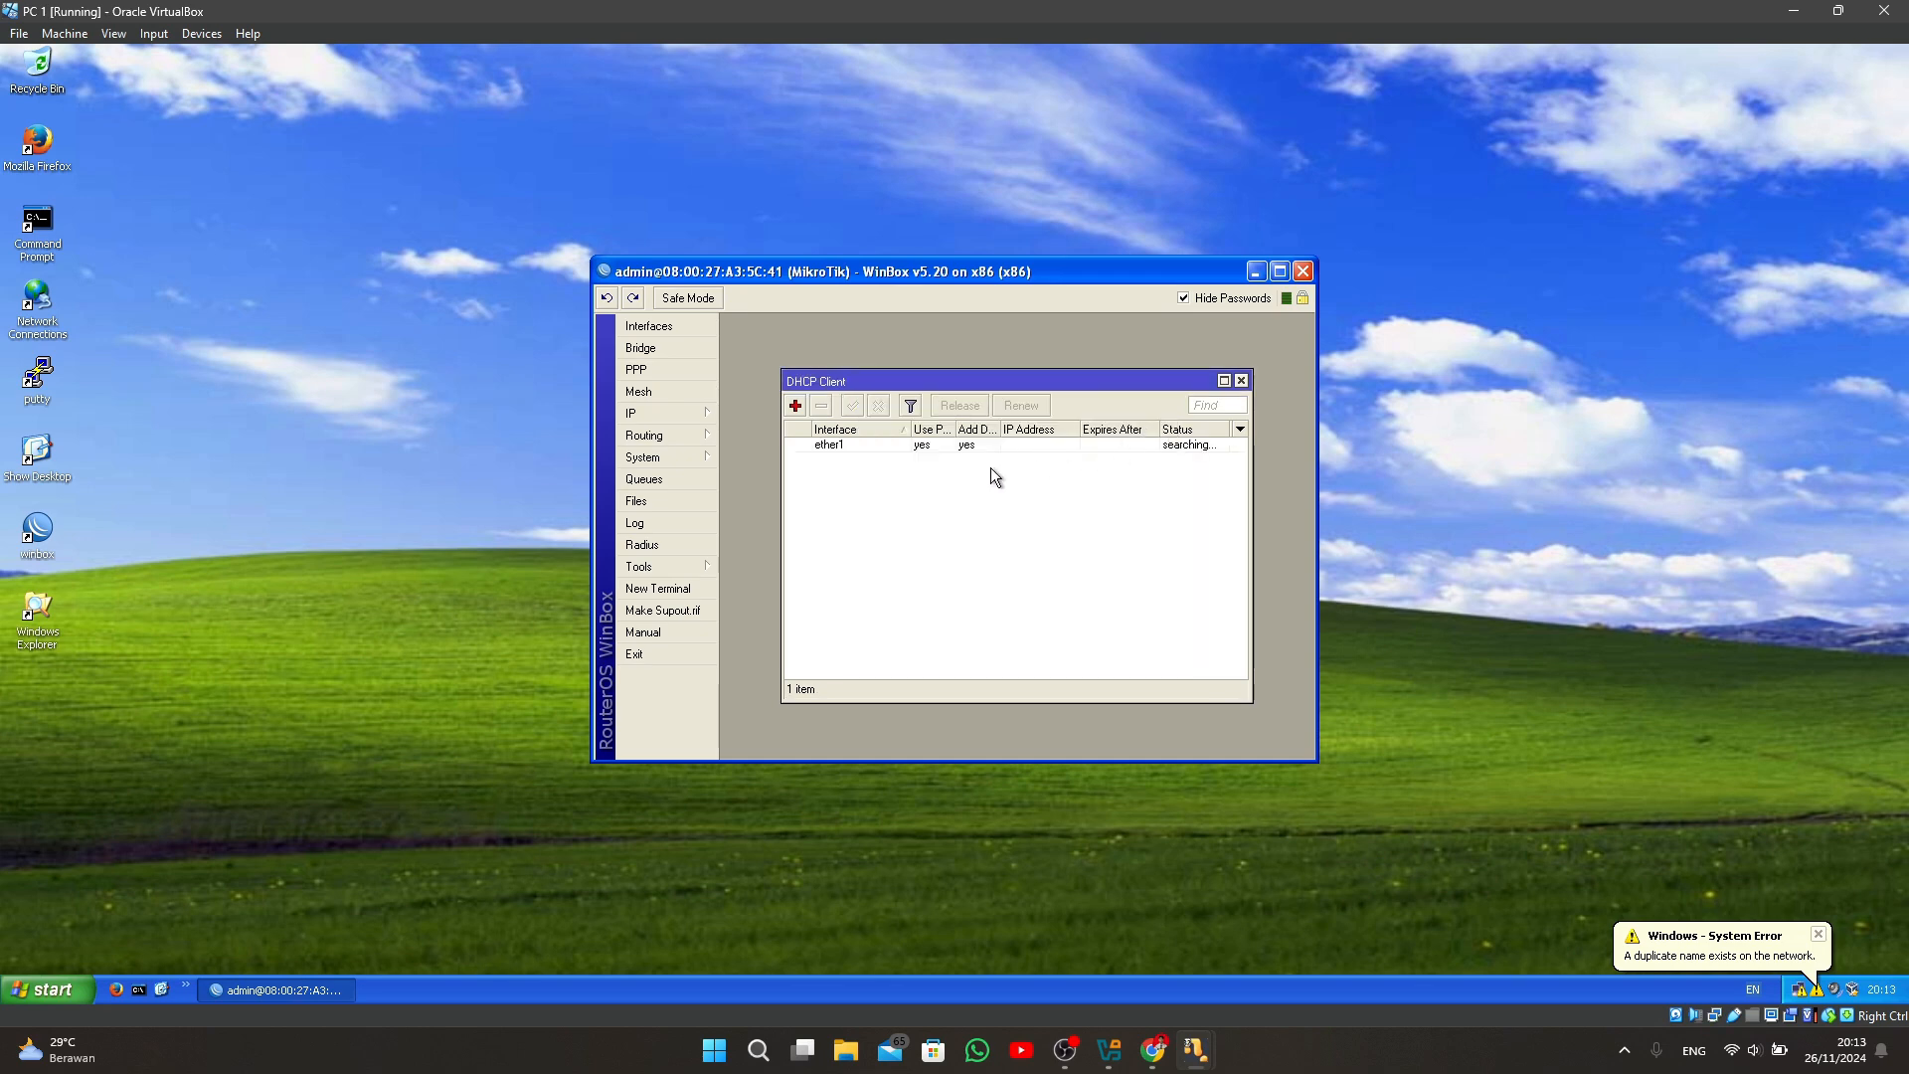
pyautogui.click(1241, 381)
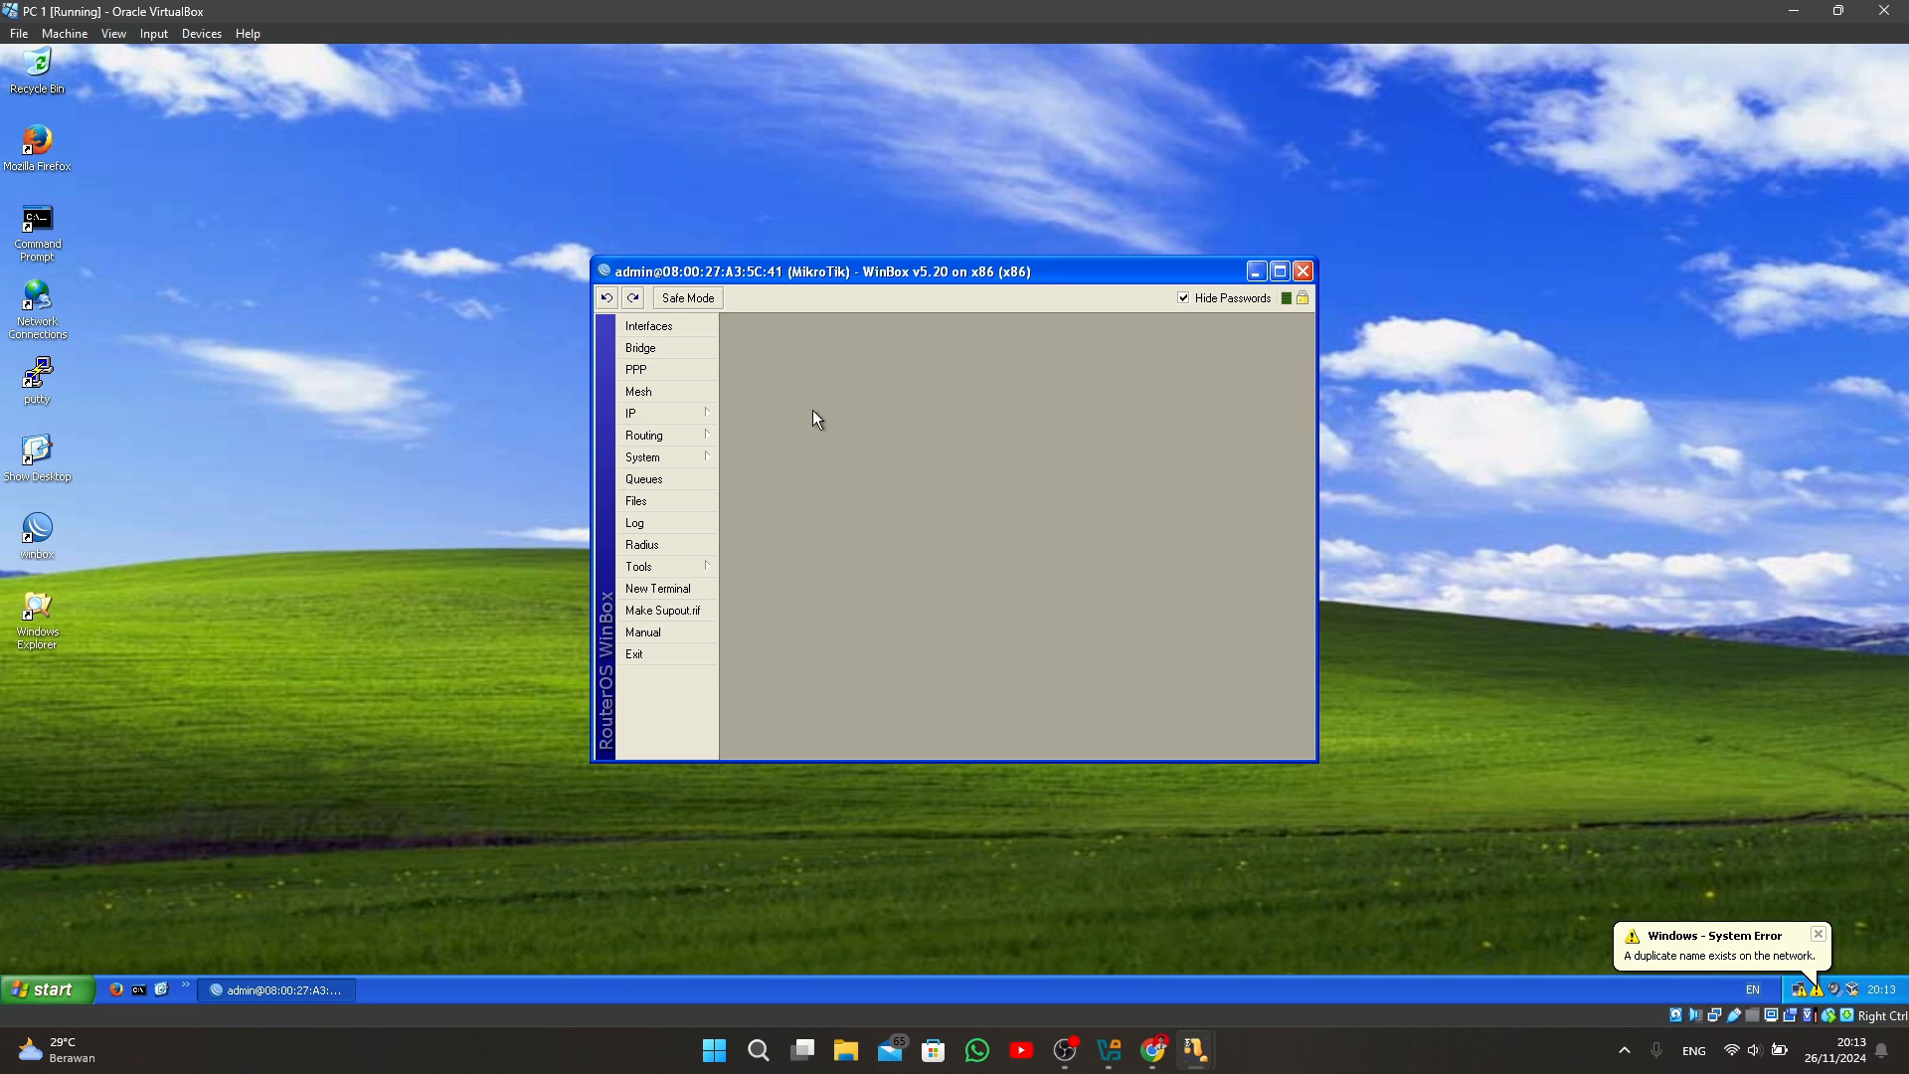
# Add the IP address 192.168.200.1/24 to interface ether2 and close the address list.
pyautogui.click(696, 413)
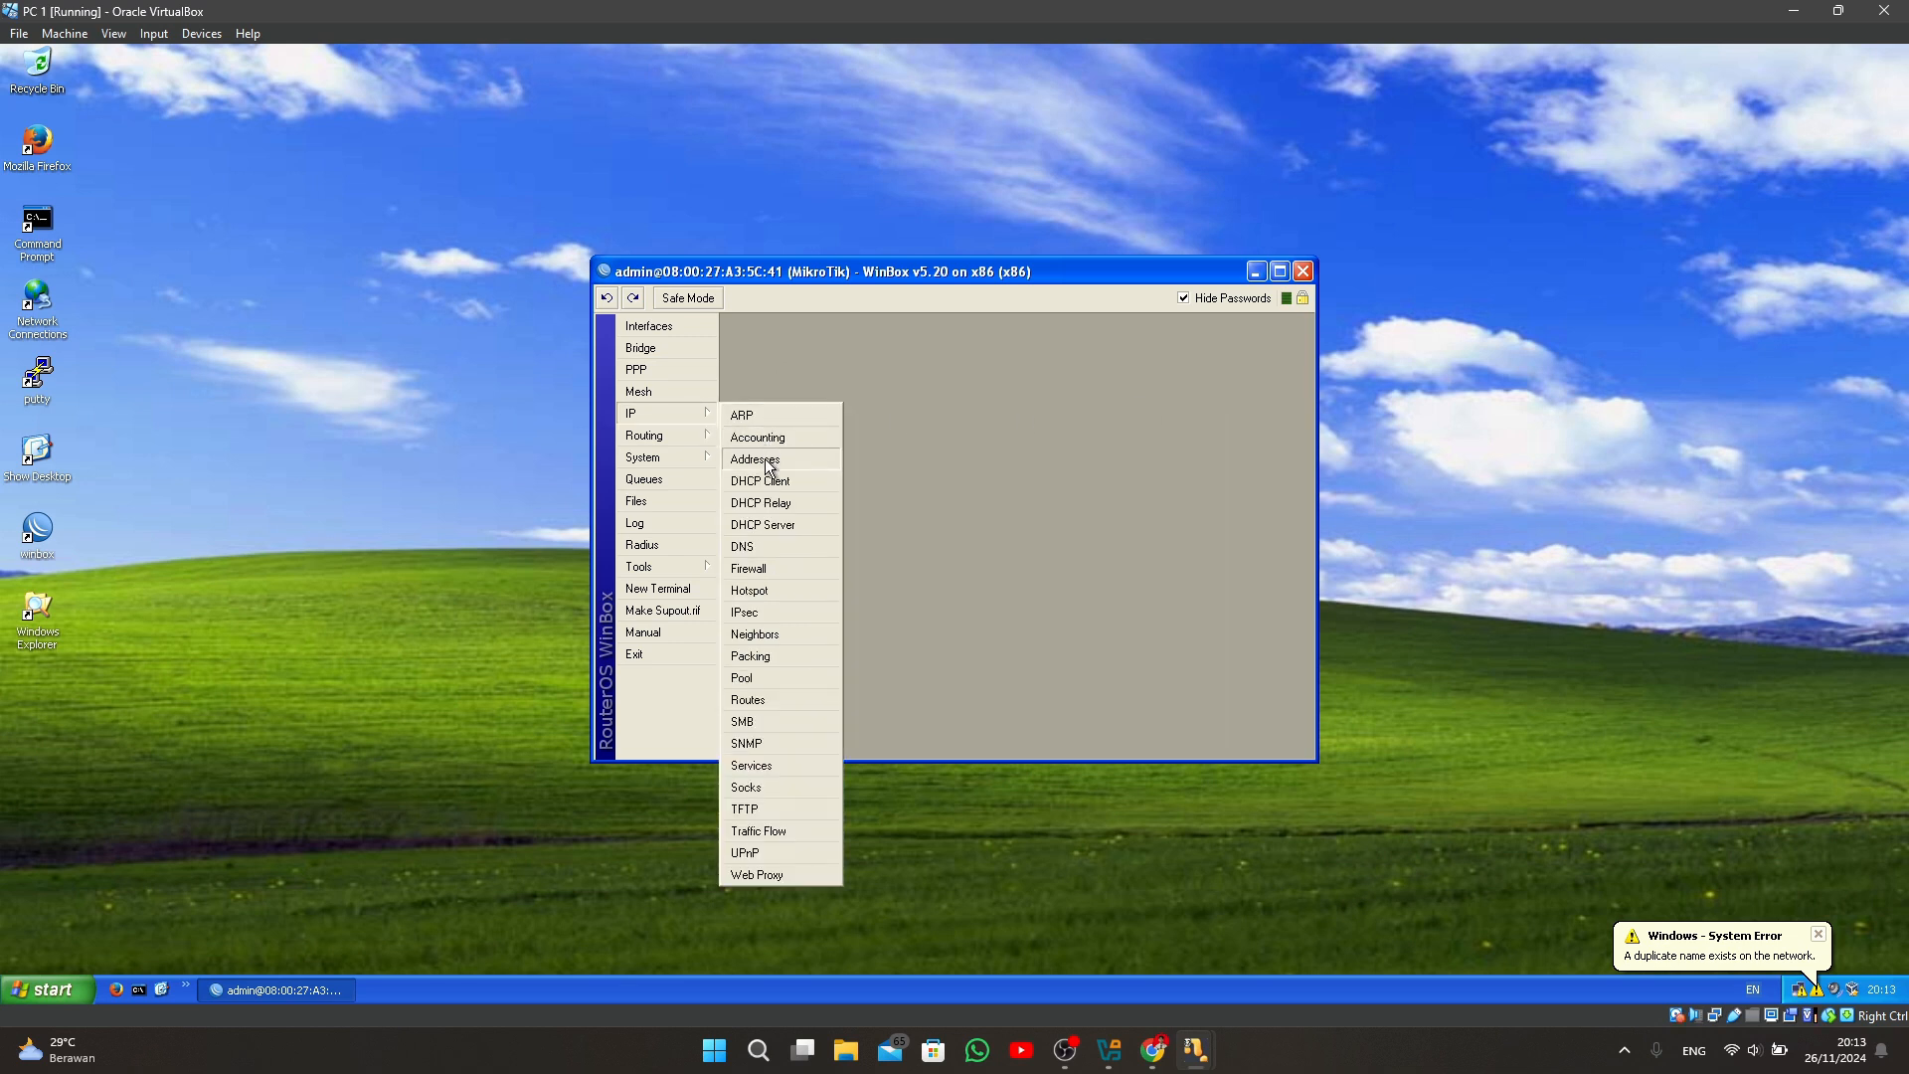
pyautogui.click(766, 457)
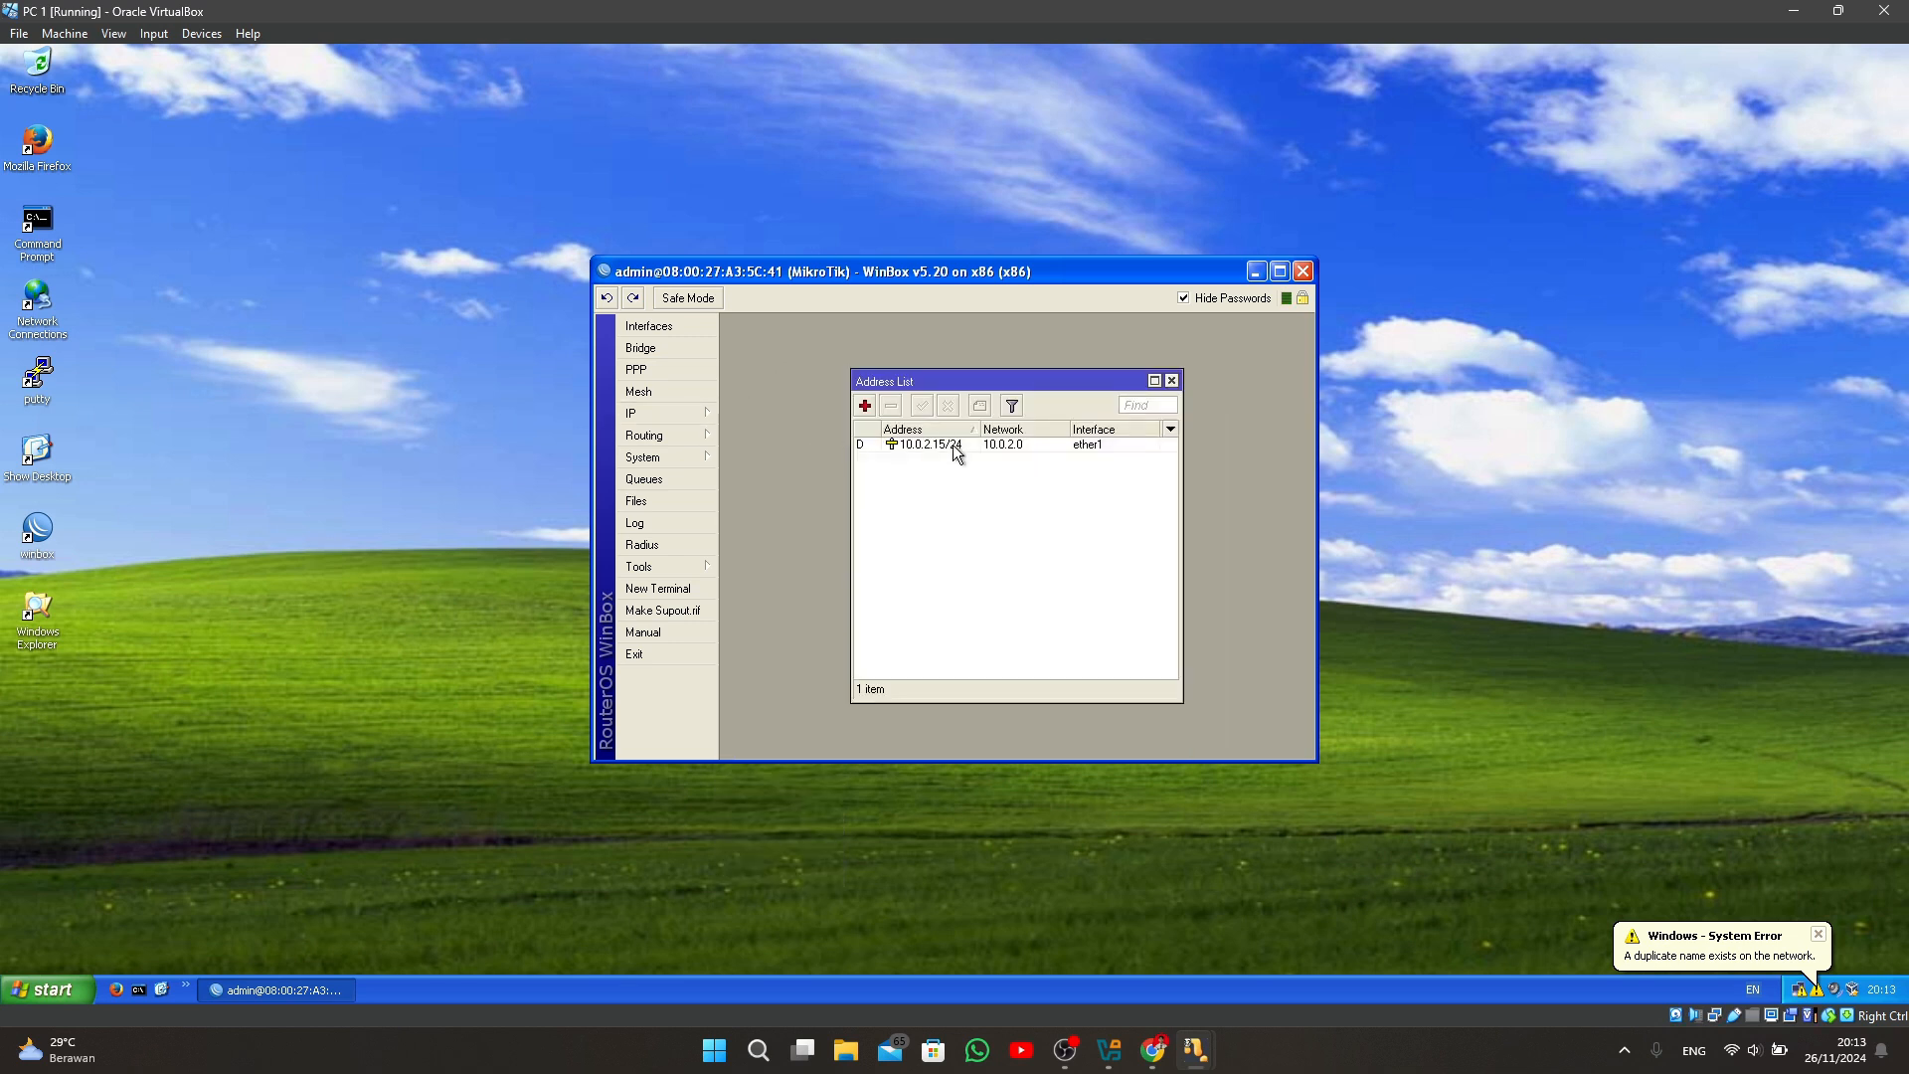
pyautogui.click(865, 405)
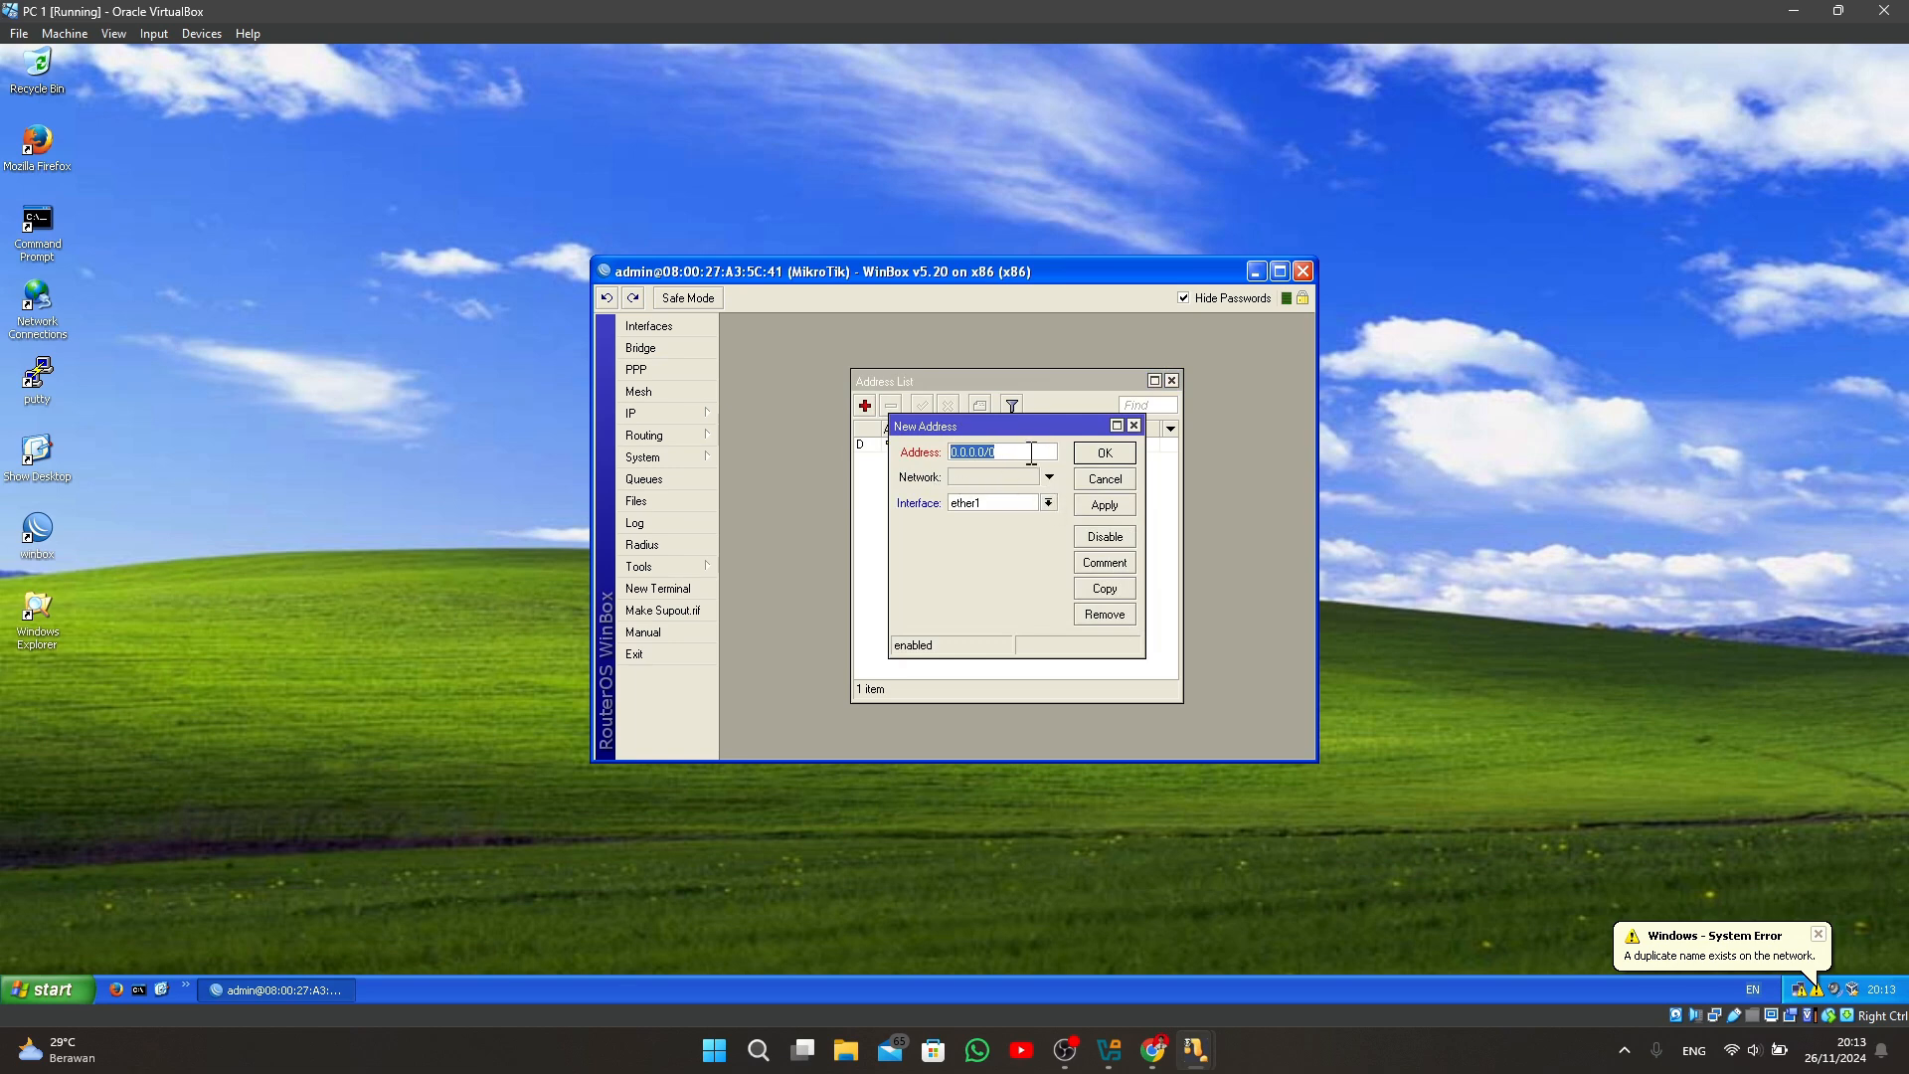
pyautogui.write('16')
pyautogui.press('BackSpace')
pyautogui.write('92.168.200.1/24')
pyautogui.click(1048, 503)
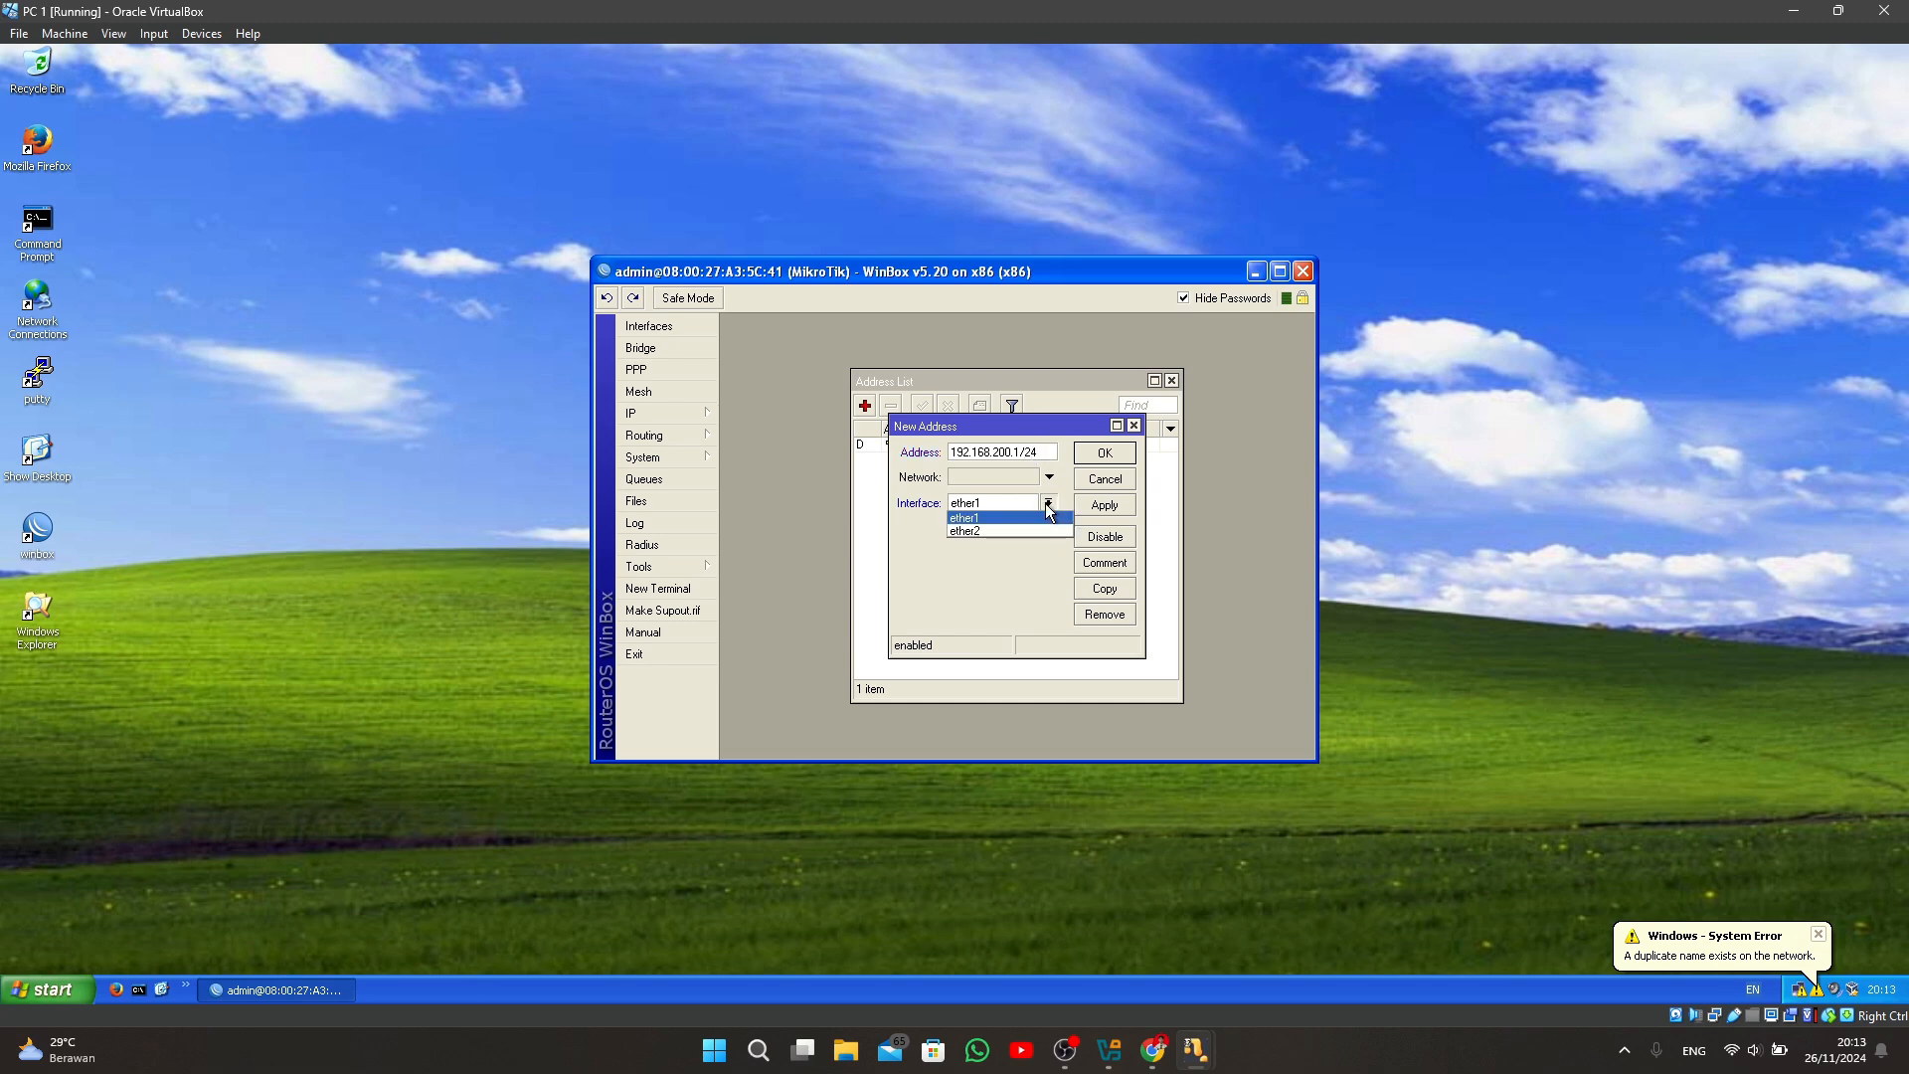
pyautogui.click(974, 531)
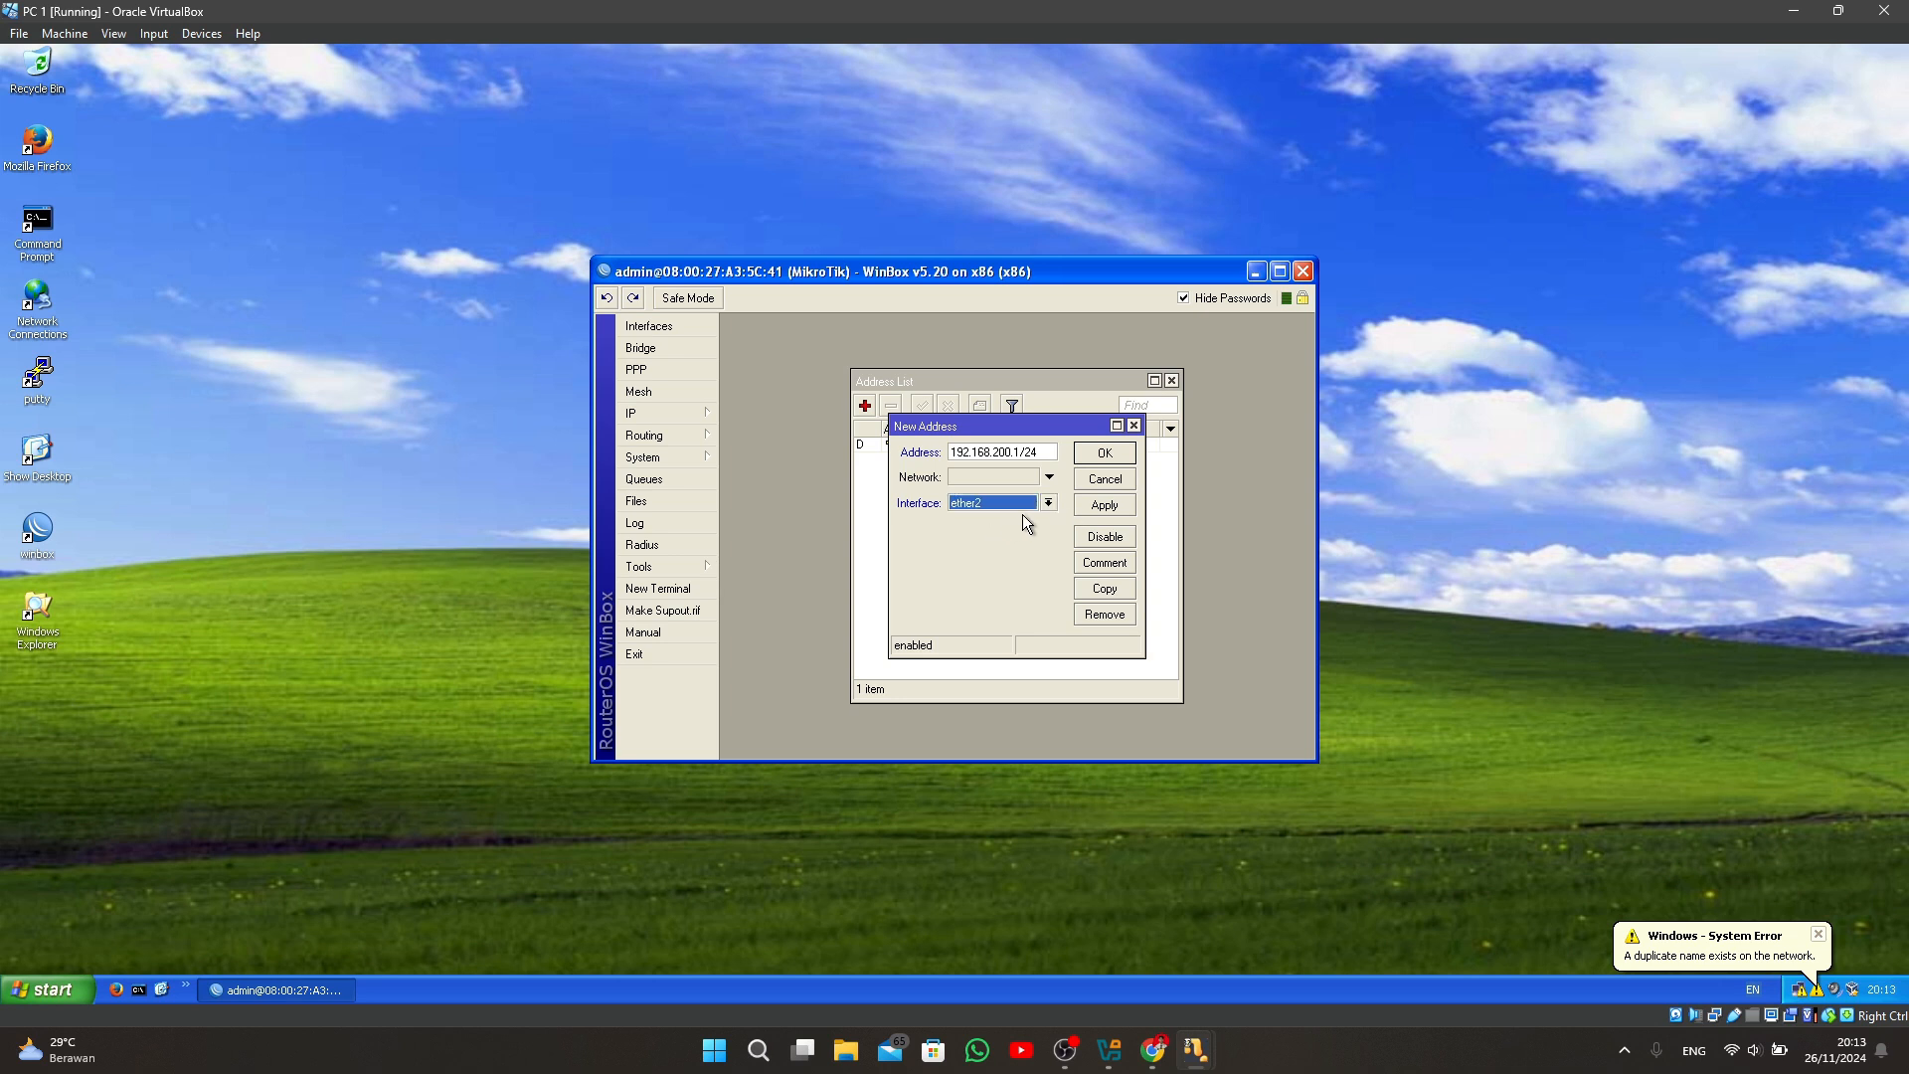
pyautogui.click(1105, 454)
pyautogui.click(1171, 380)
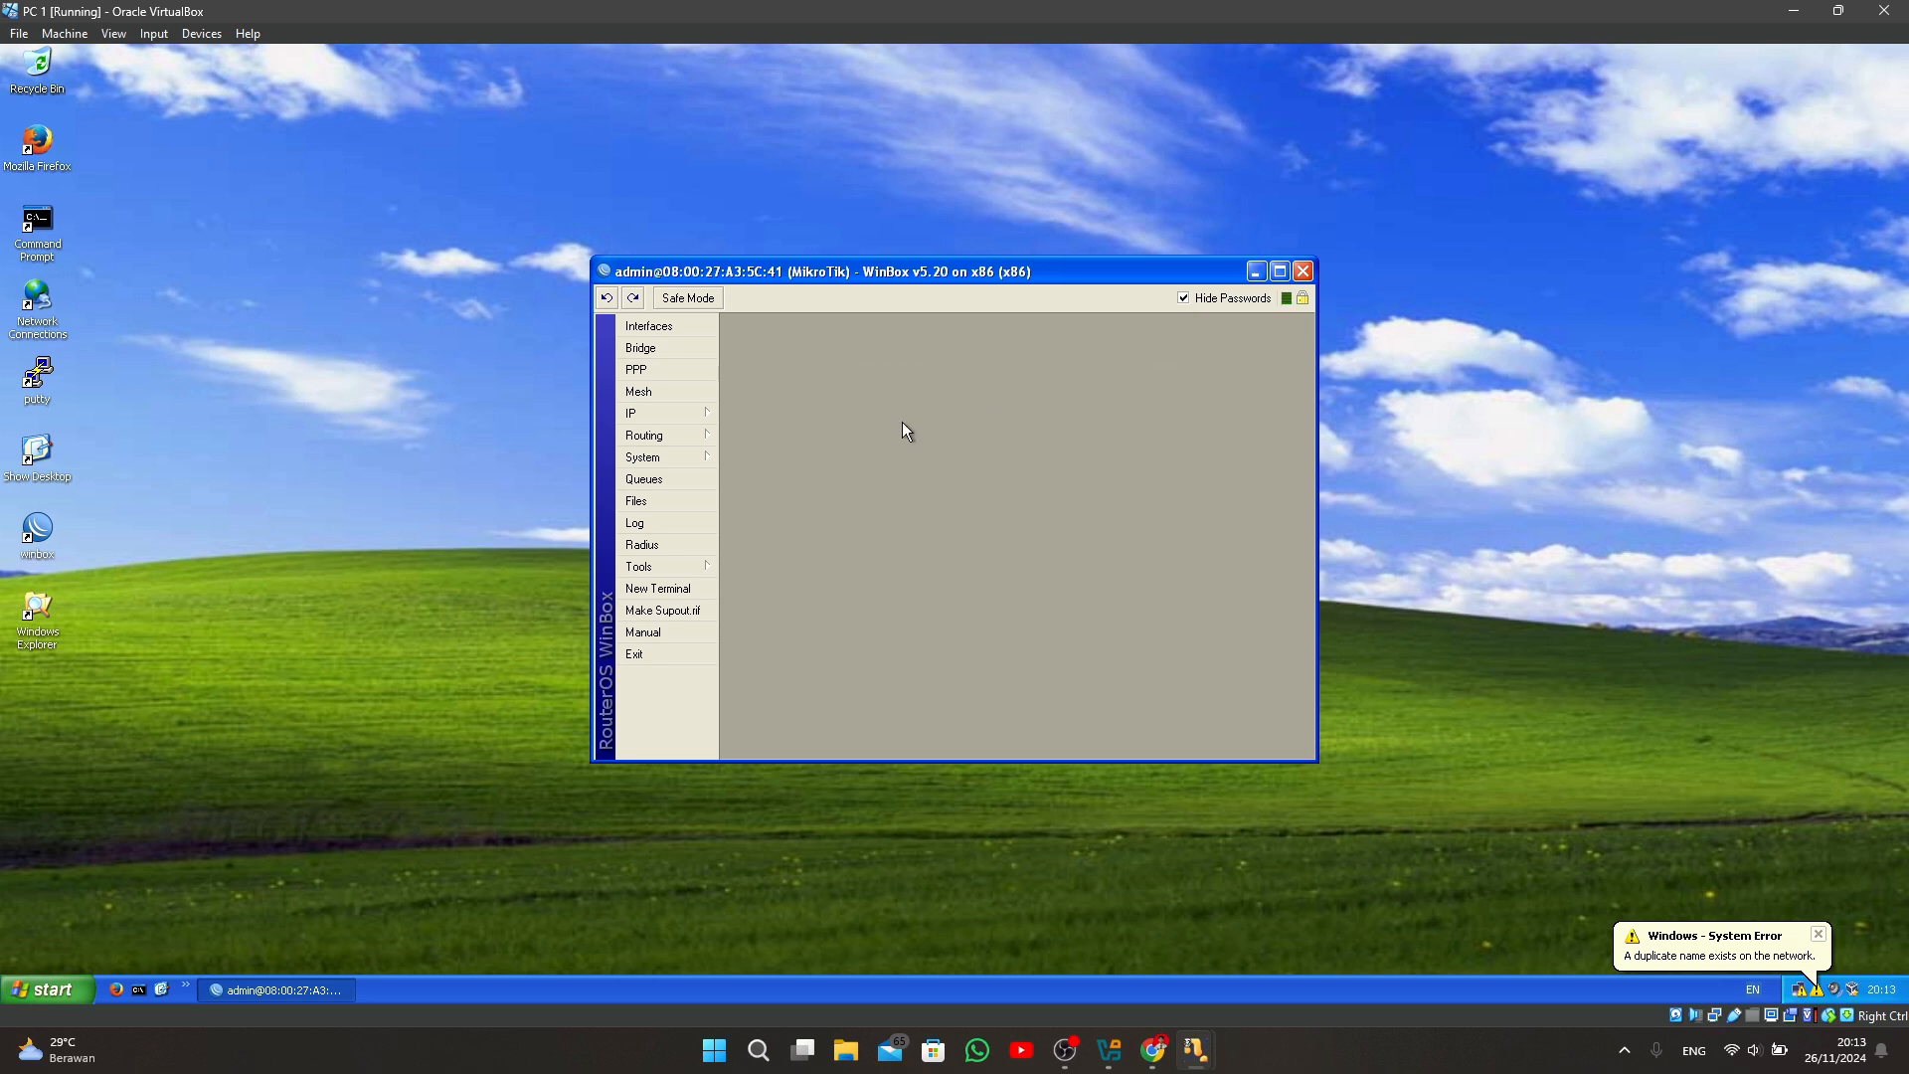
# Add a firewall NAT rule with chain srcnat, out interface ether1 and action masquerade, and close the firewall list.
pyautogui.click(696, 414)
pyautogui.click(767, 569)
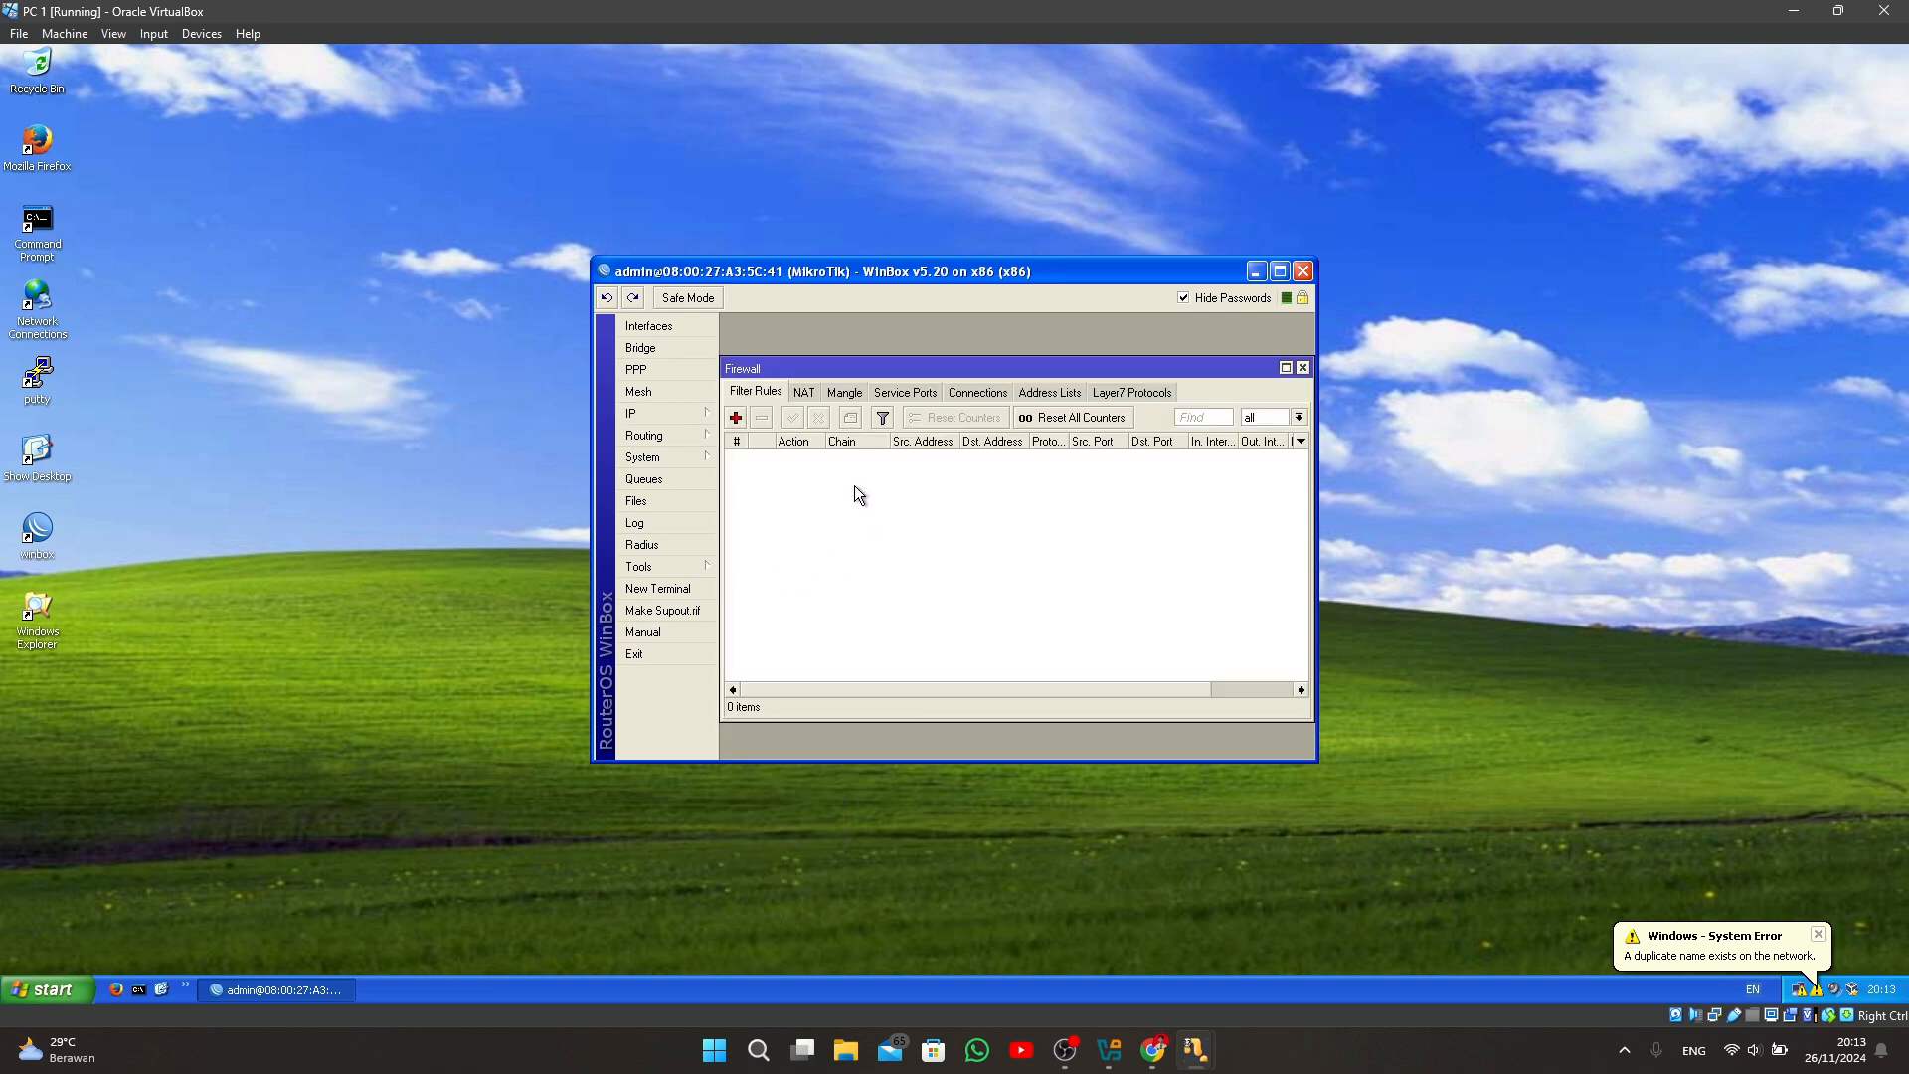
pyautogui.click(806, 398)
pyautogui.click(736, 417)
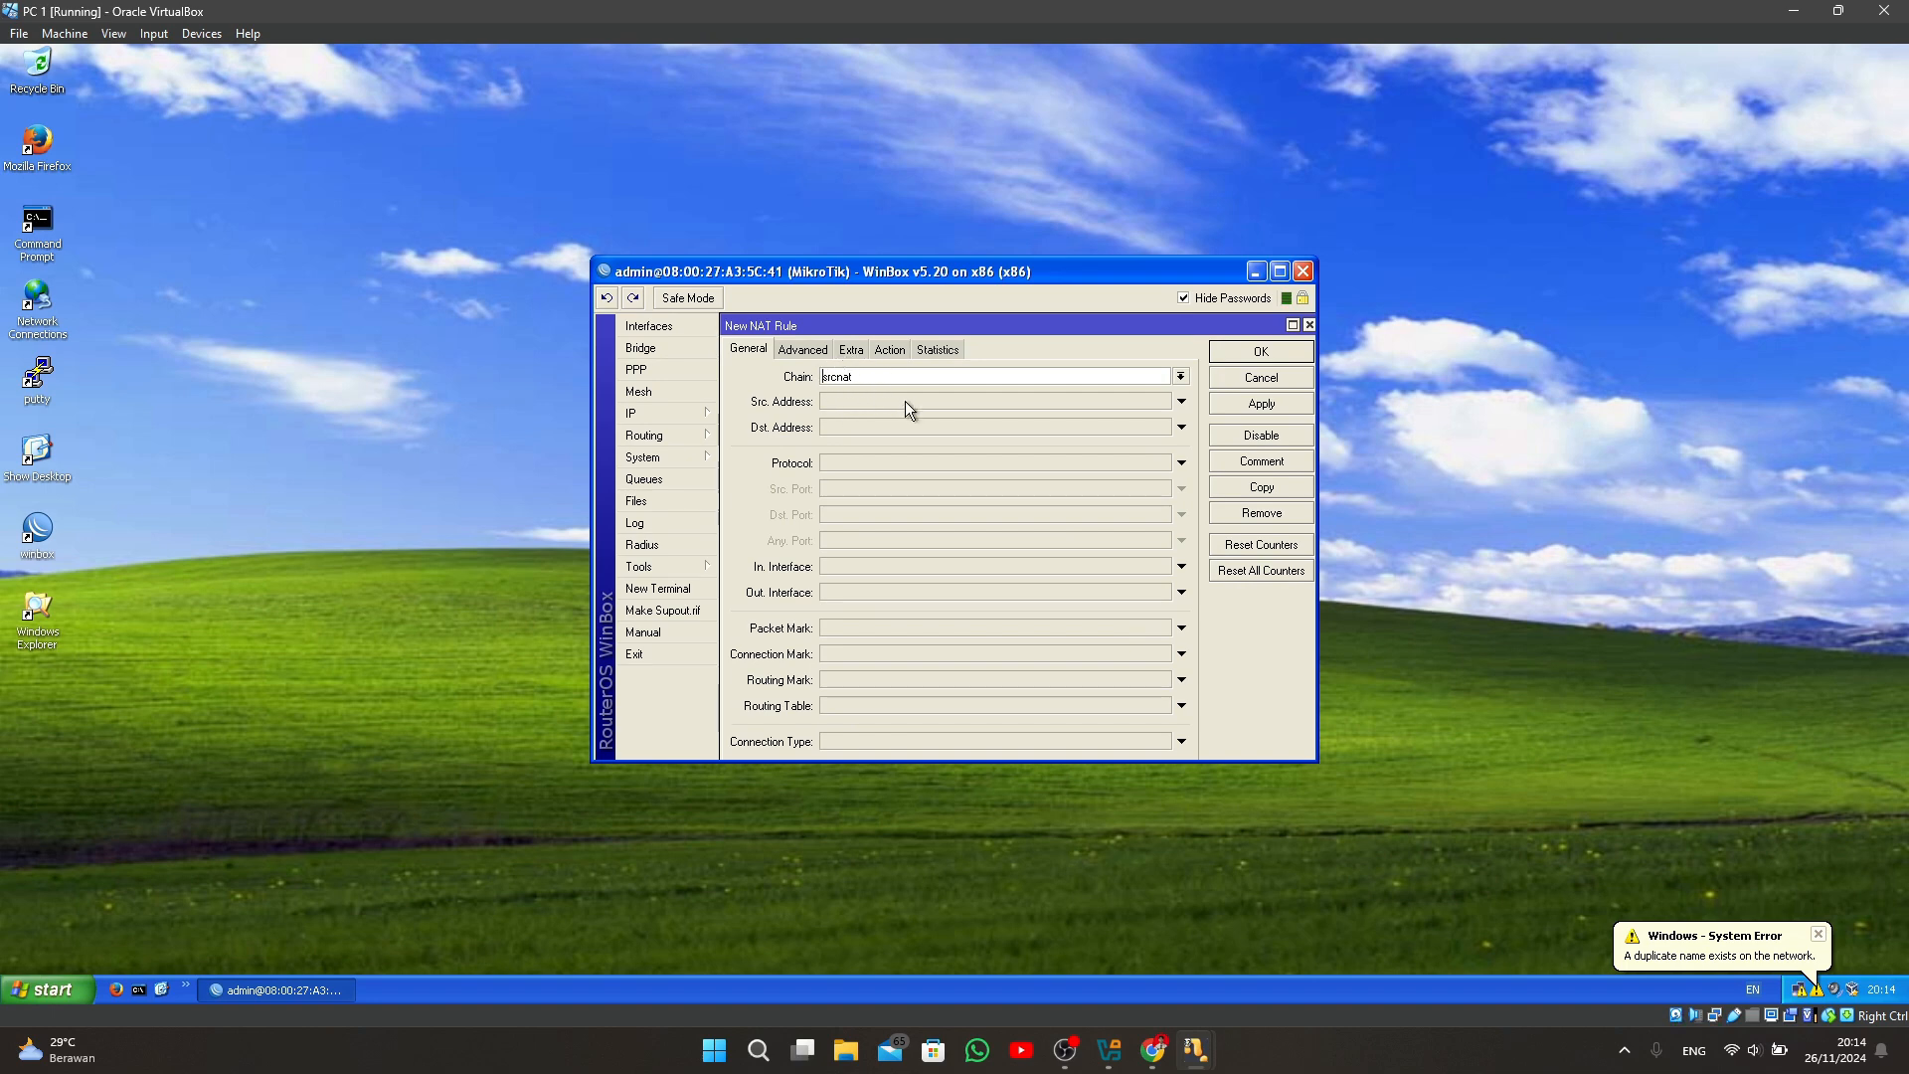
pyautogui.click(899, 594)
pyautogui.click(880, 607)
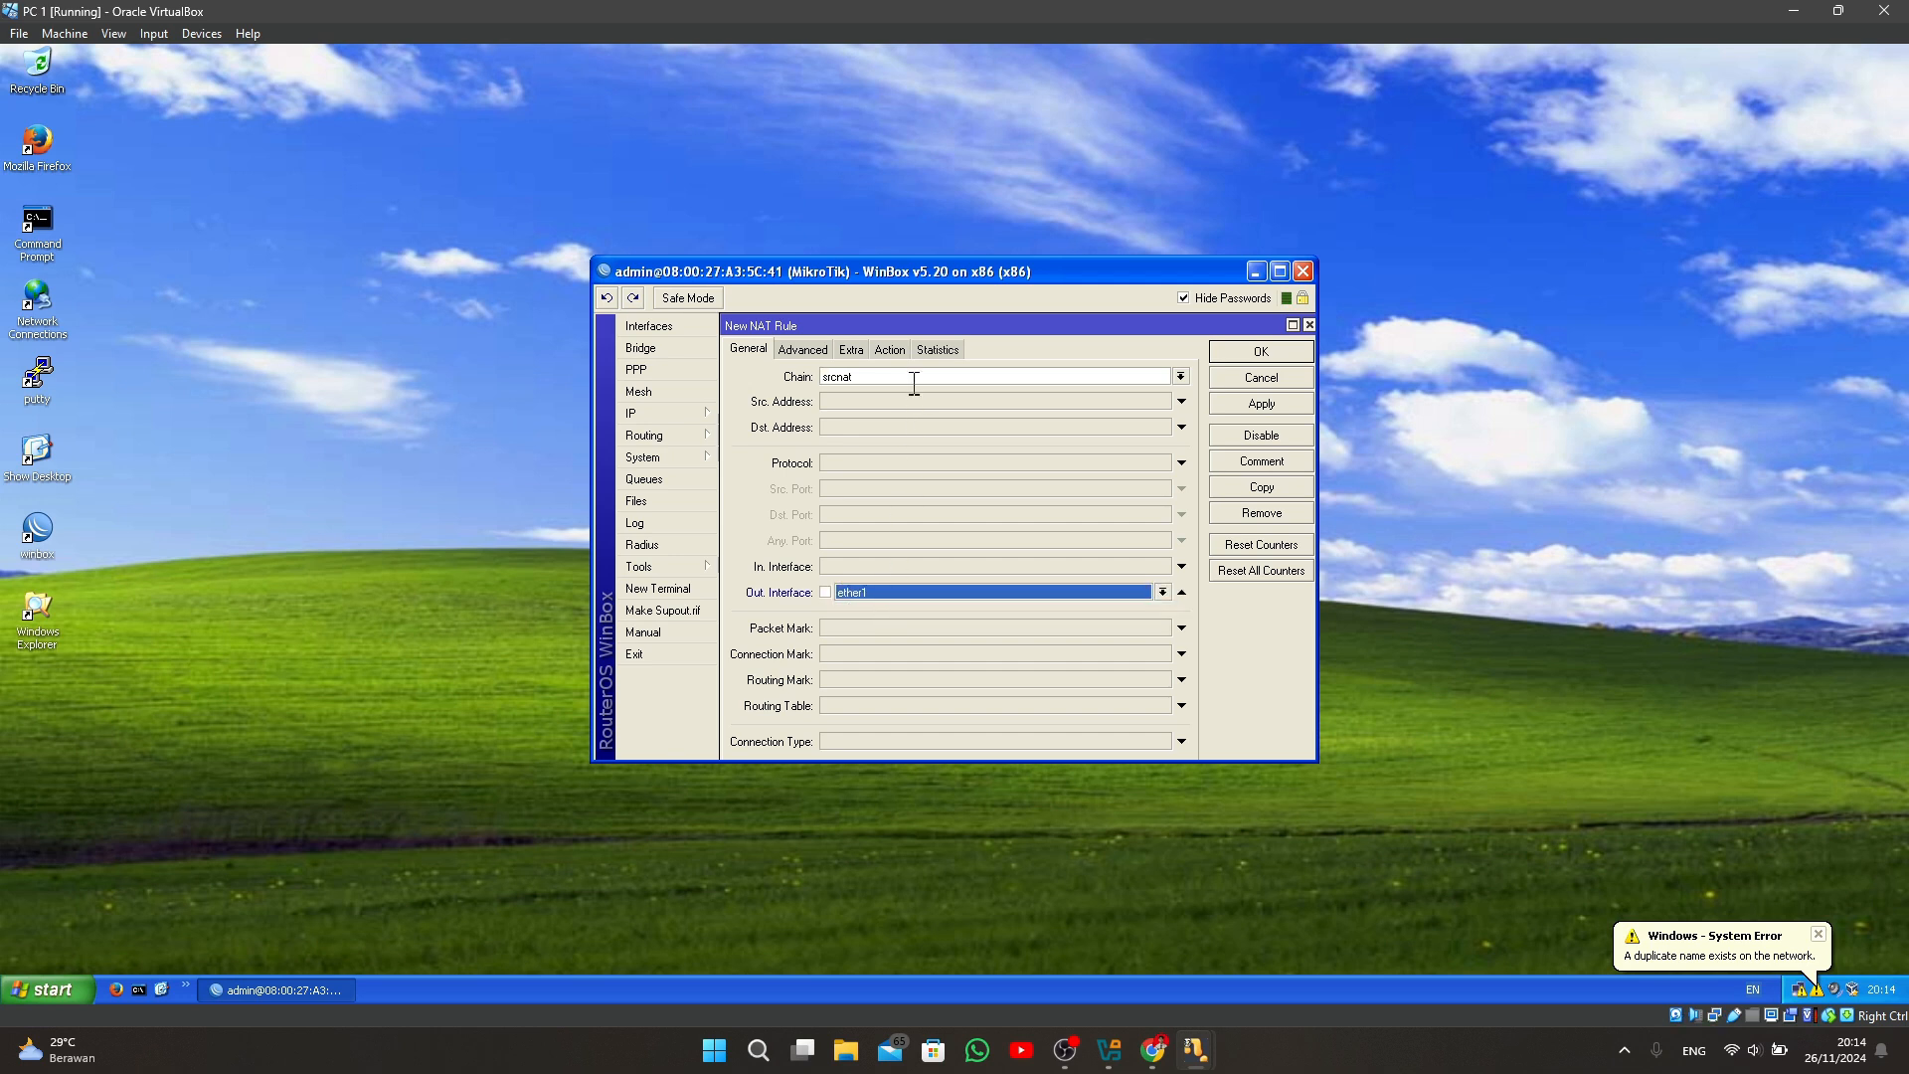
pyautogui.click(899, 354)
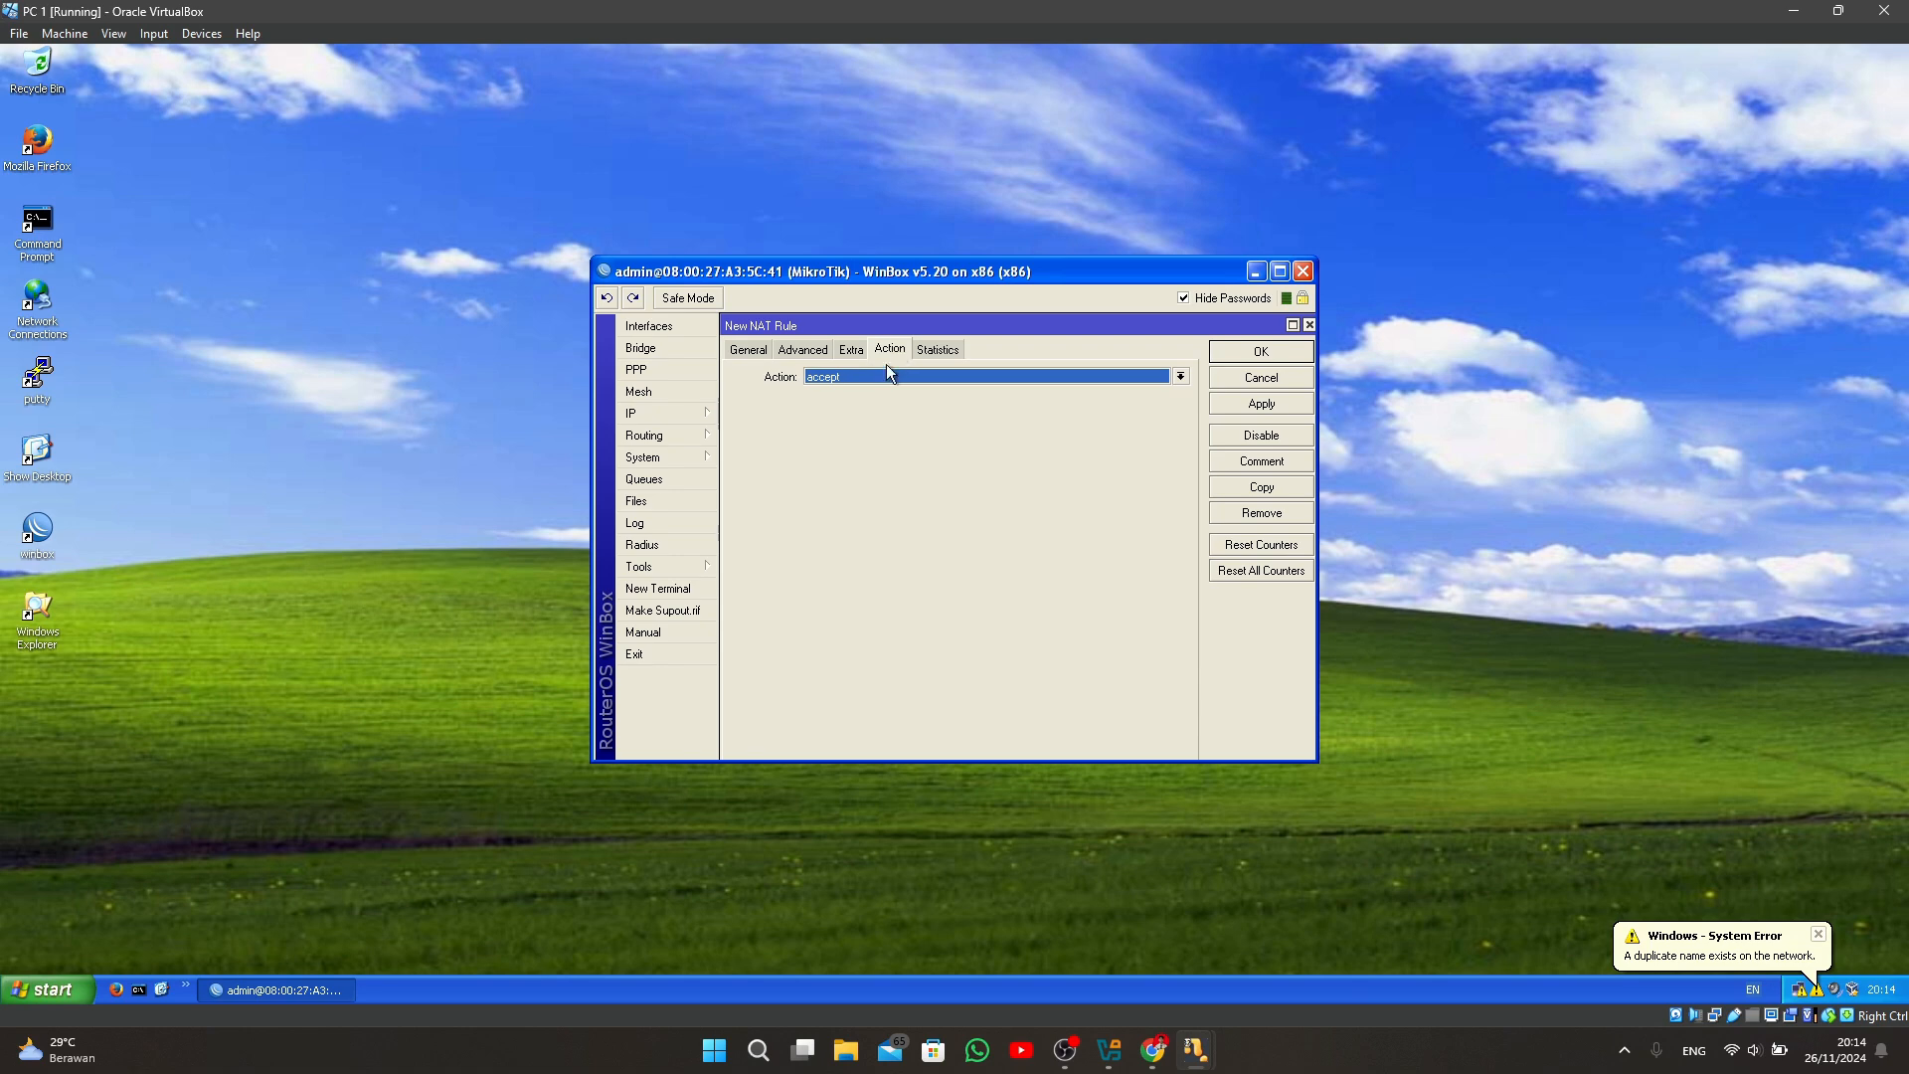
pyautogui.click(883, 378)
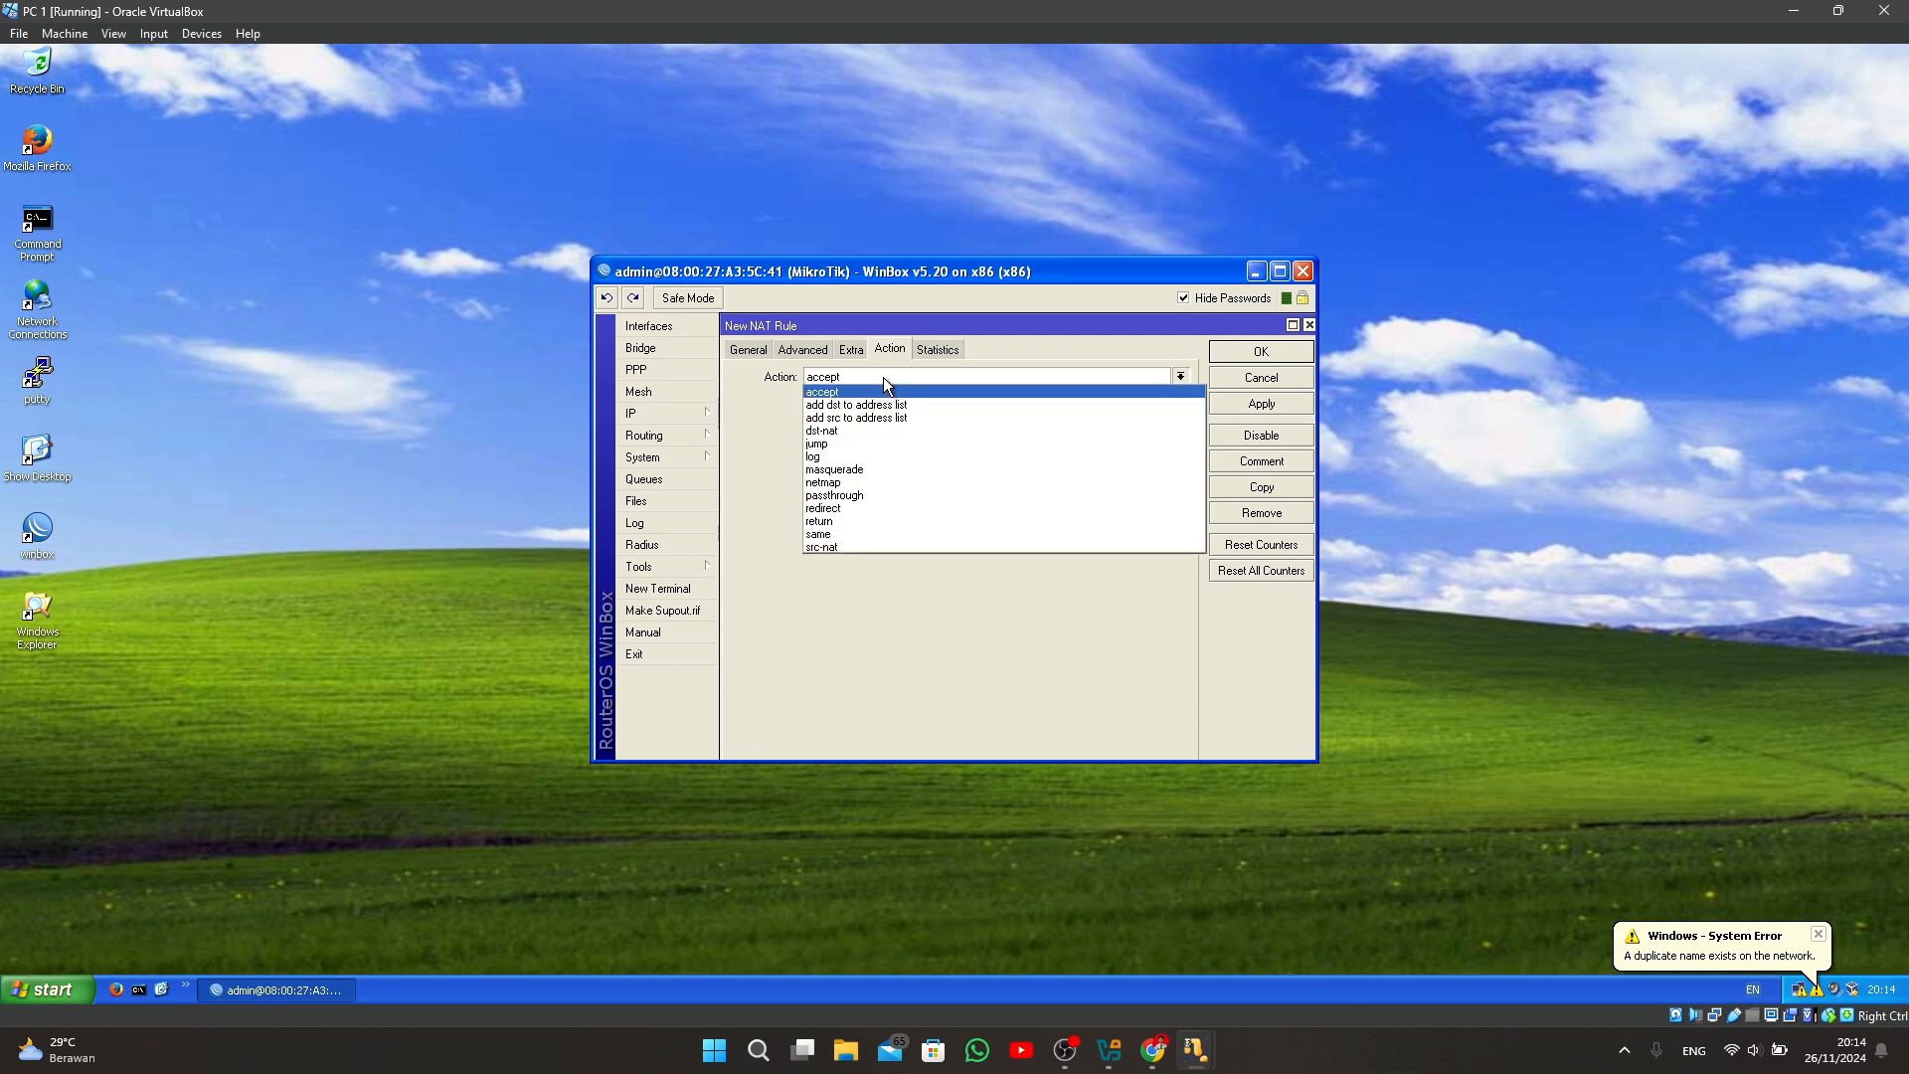
pyautogui.click(861, 471)
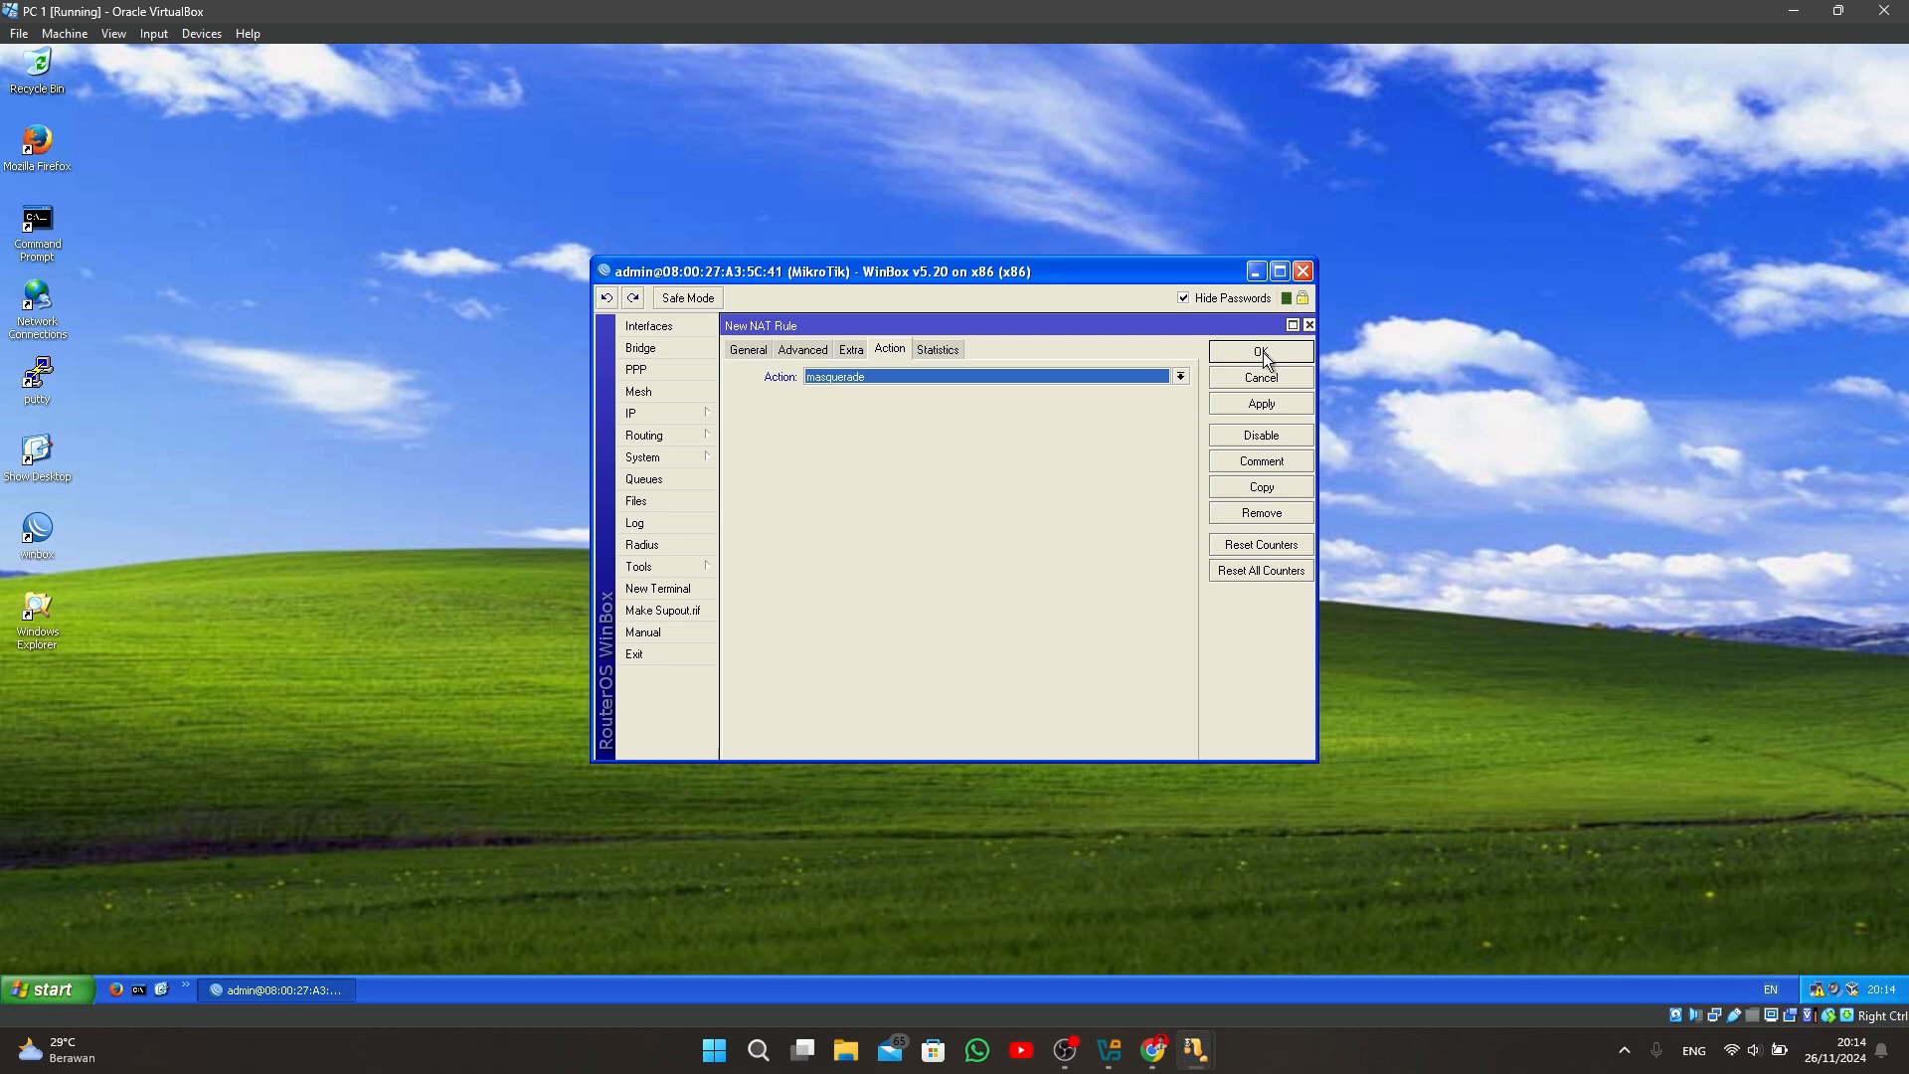
pyautogui.click(1261, 352)
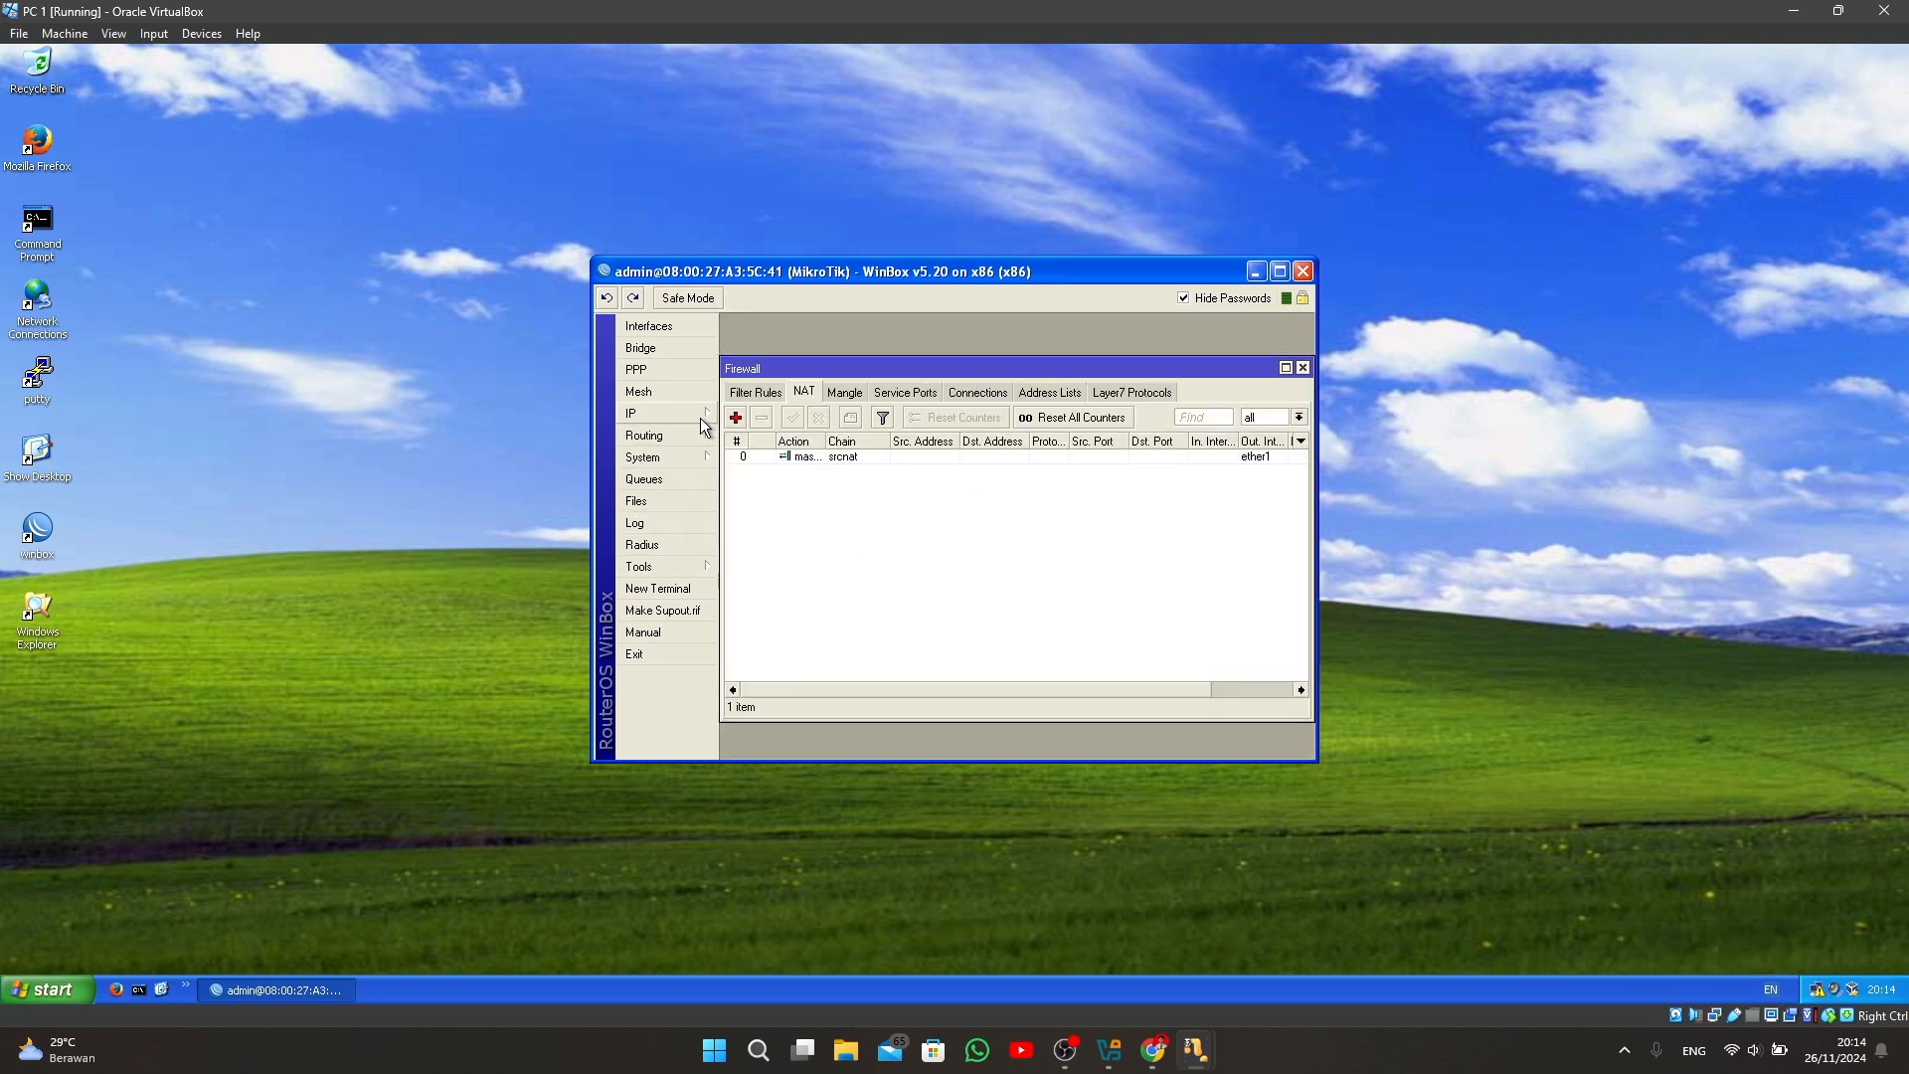
pyautogui.click(1302, 366)
# Allow remote requests in the router's DNS settings and save them.
pyautogui.click(671, 414)
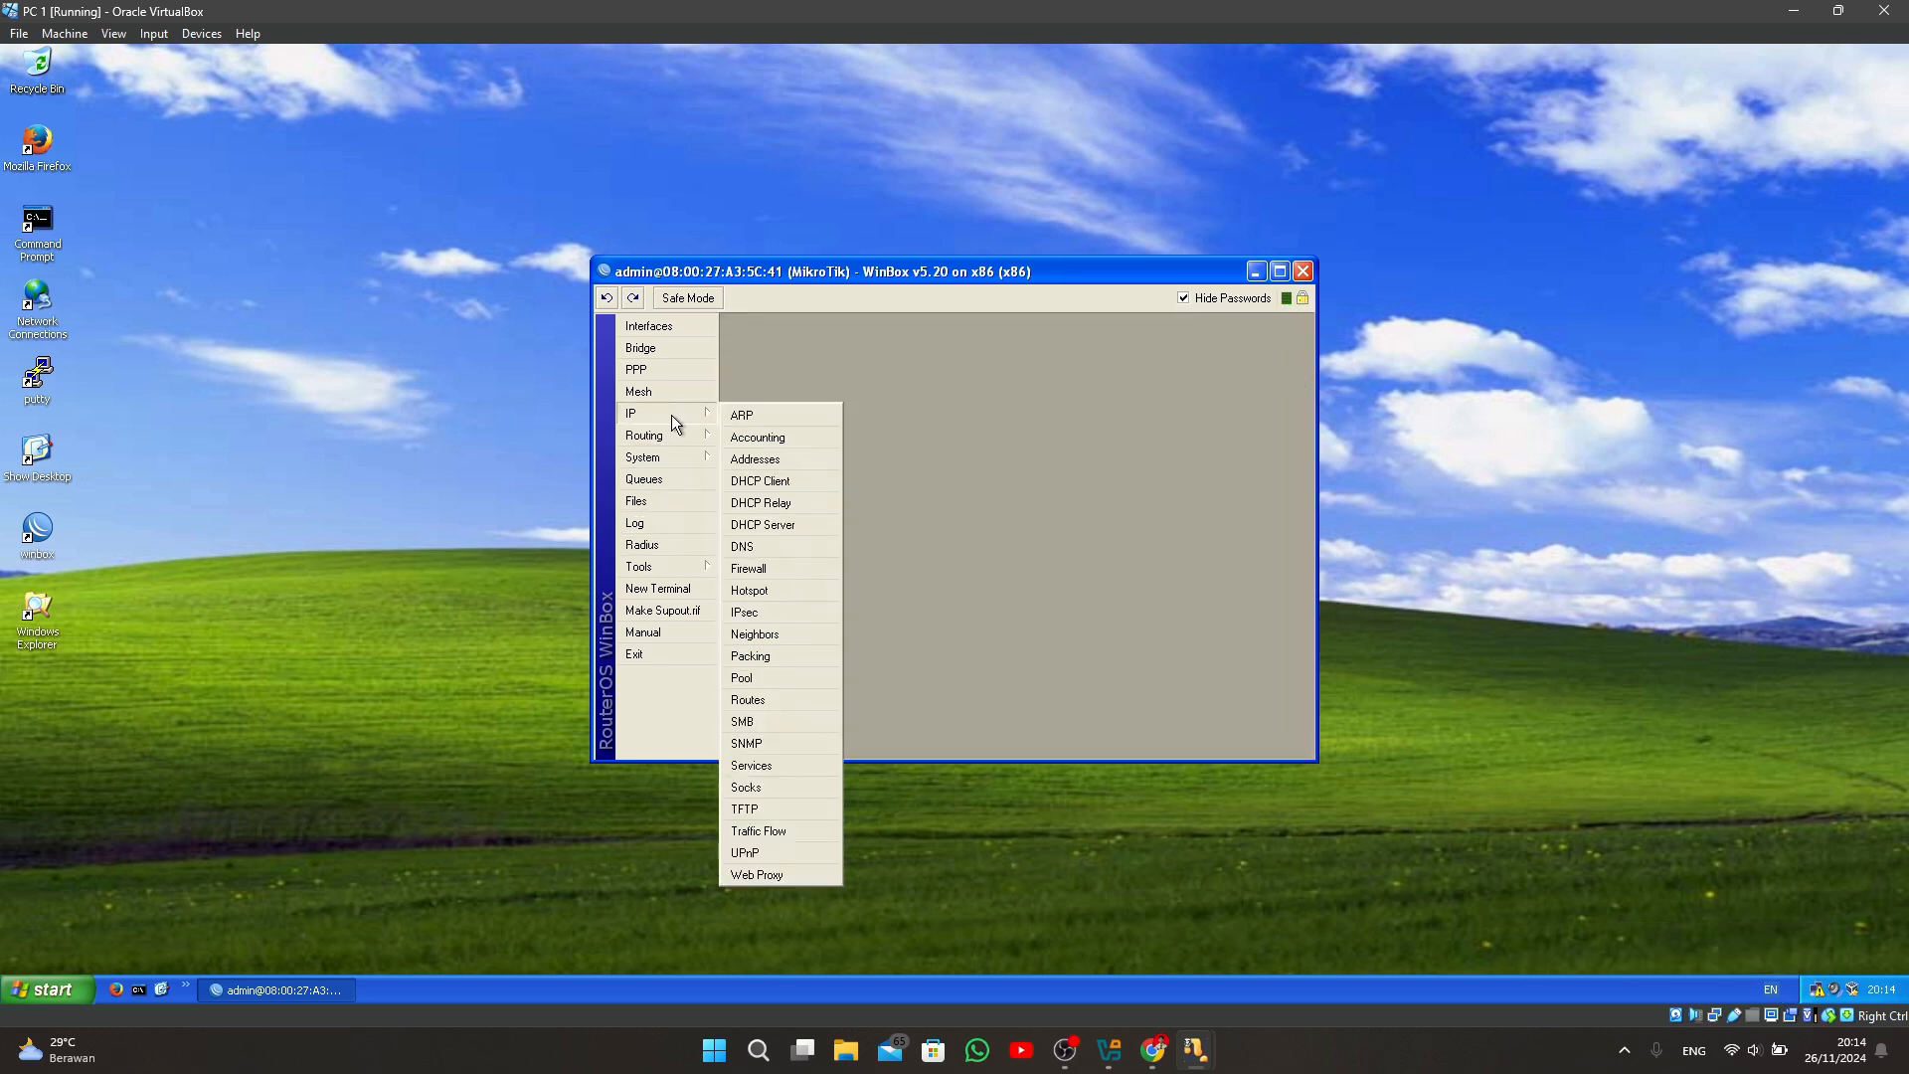
pyautogui.click(764, 548)
pyautogui.click(977, 539)
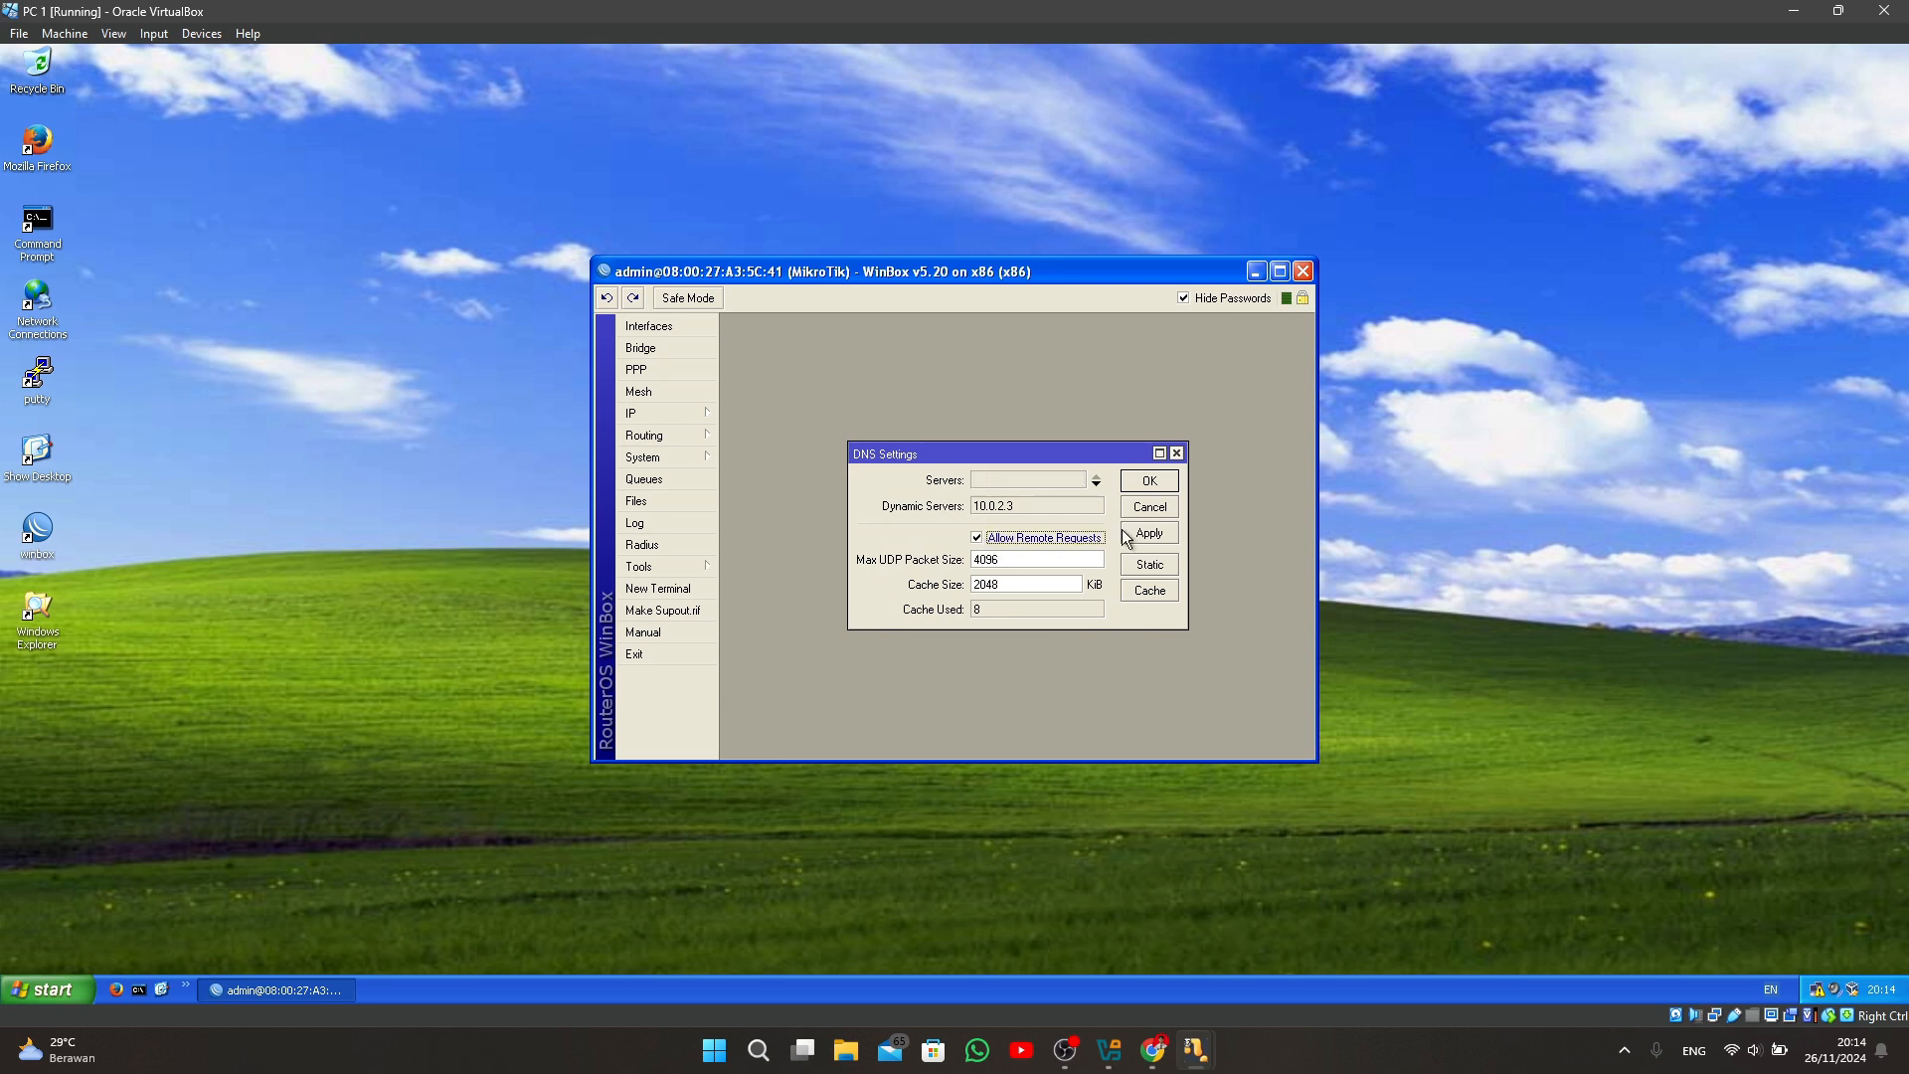
pyautogui.click(1156, 492)
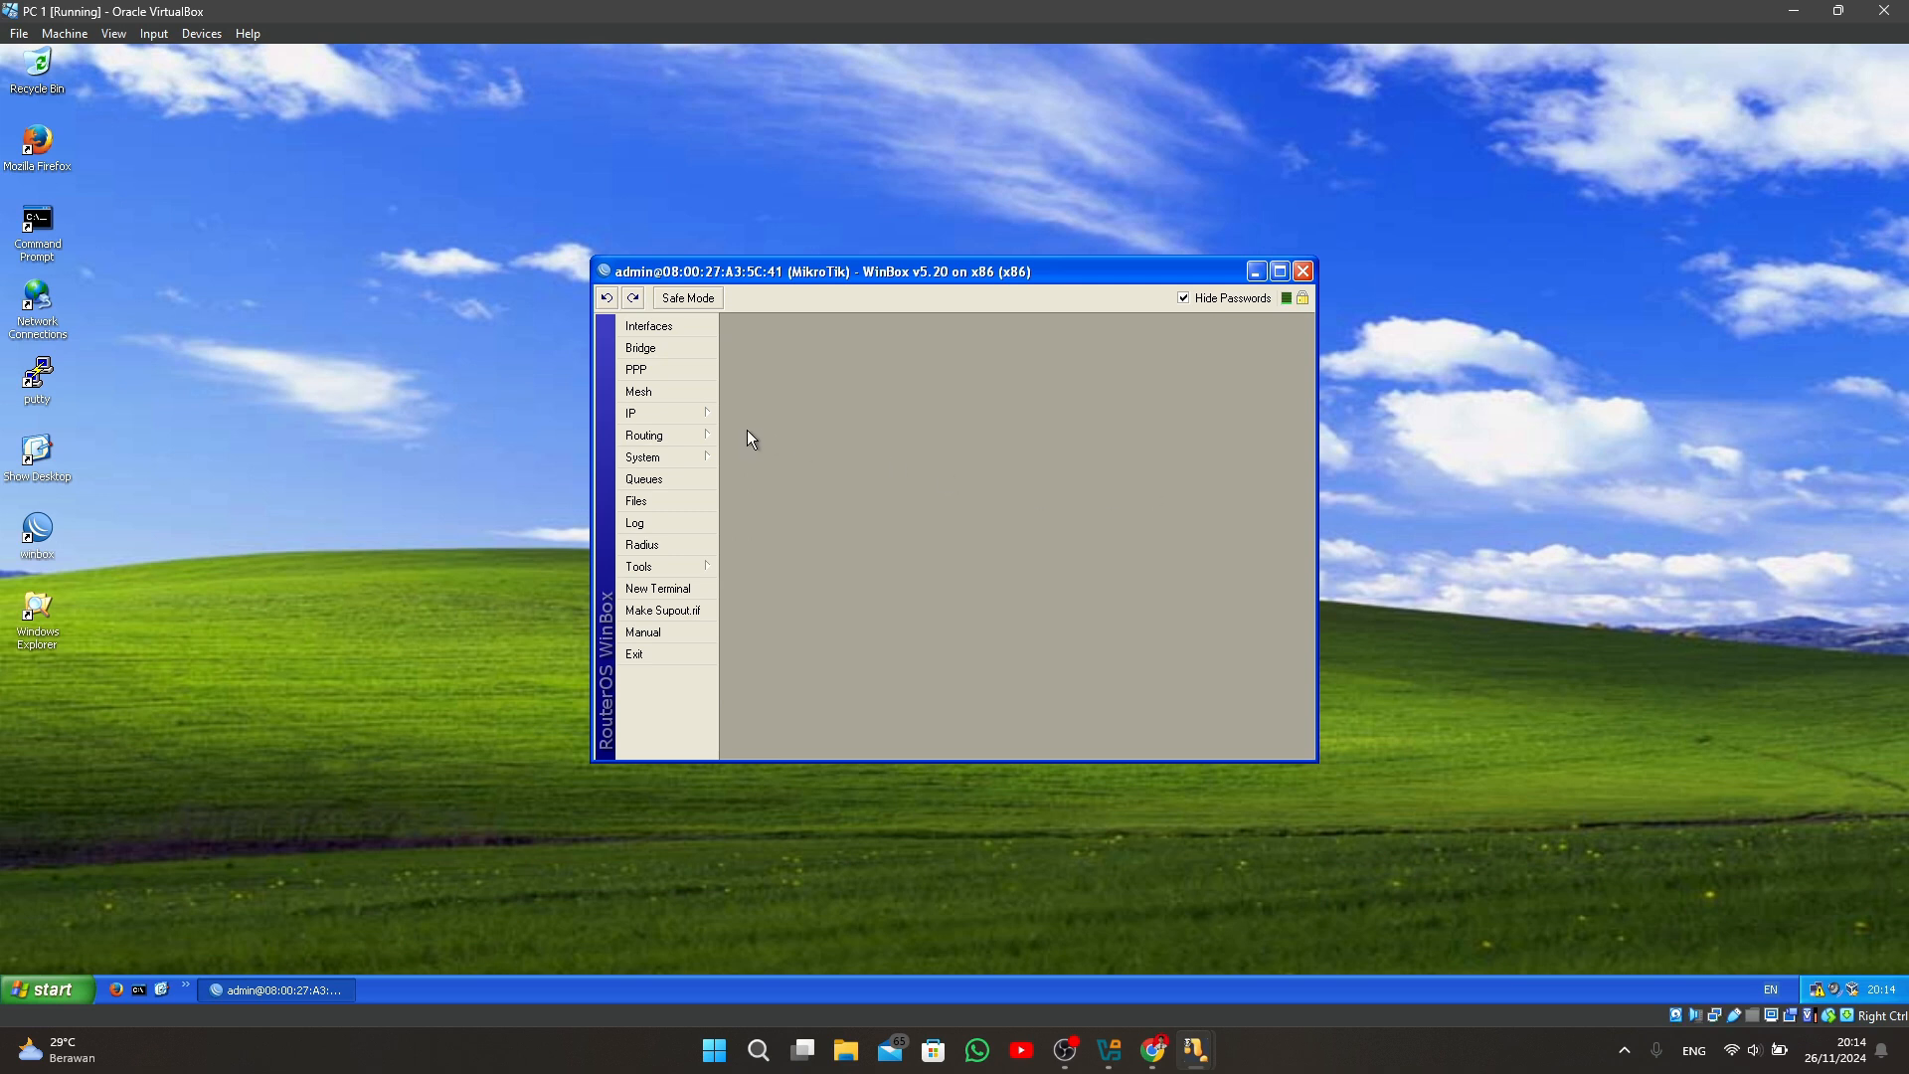
# Start the DHCP server setup on interface ether2 and accept address space 192.168.200.0/24 and gateway 192.168.200.1.
pyautogui.click(711, 416)
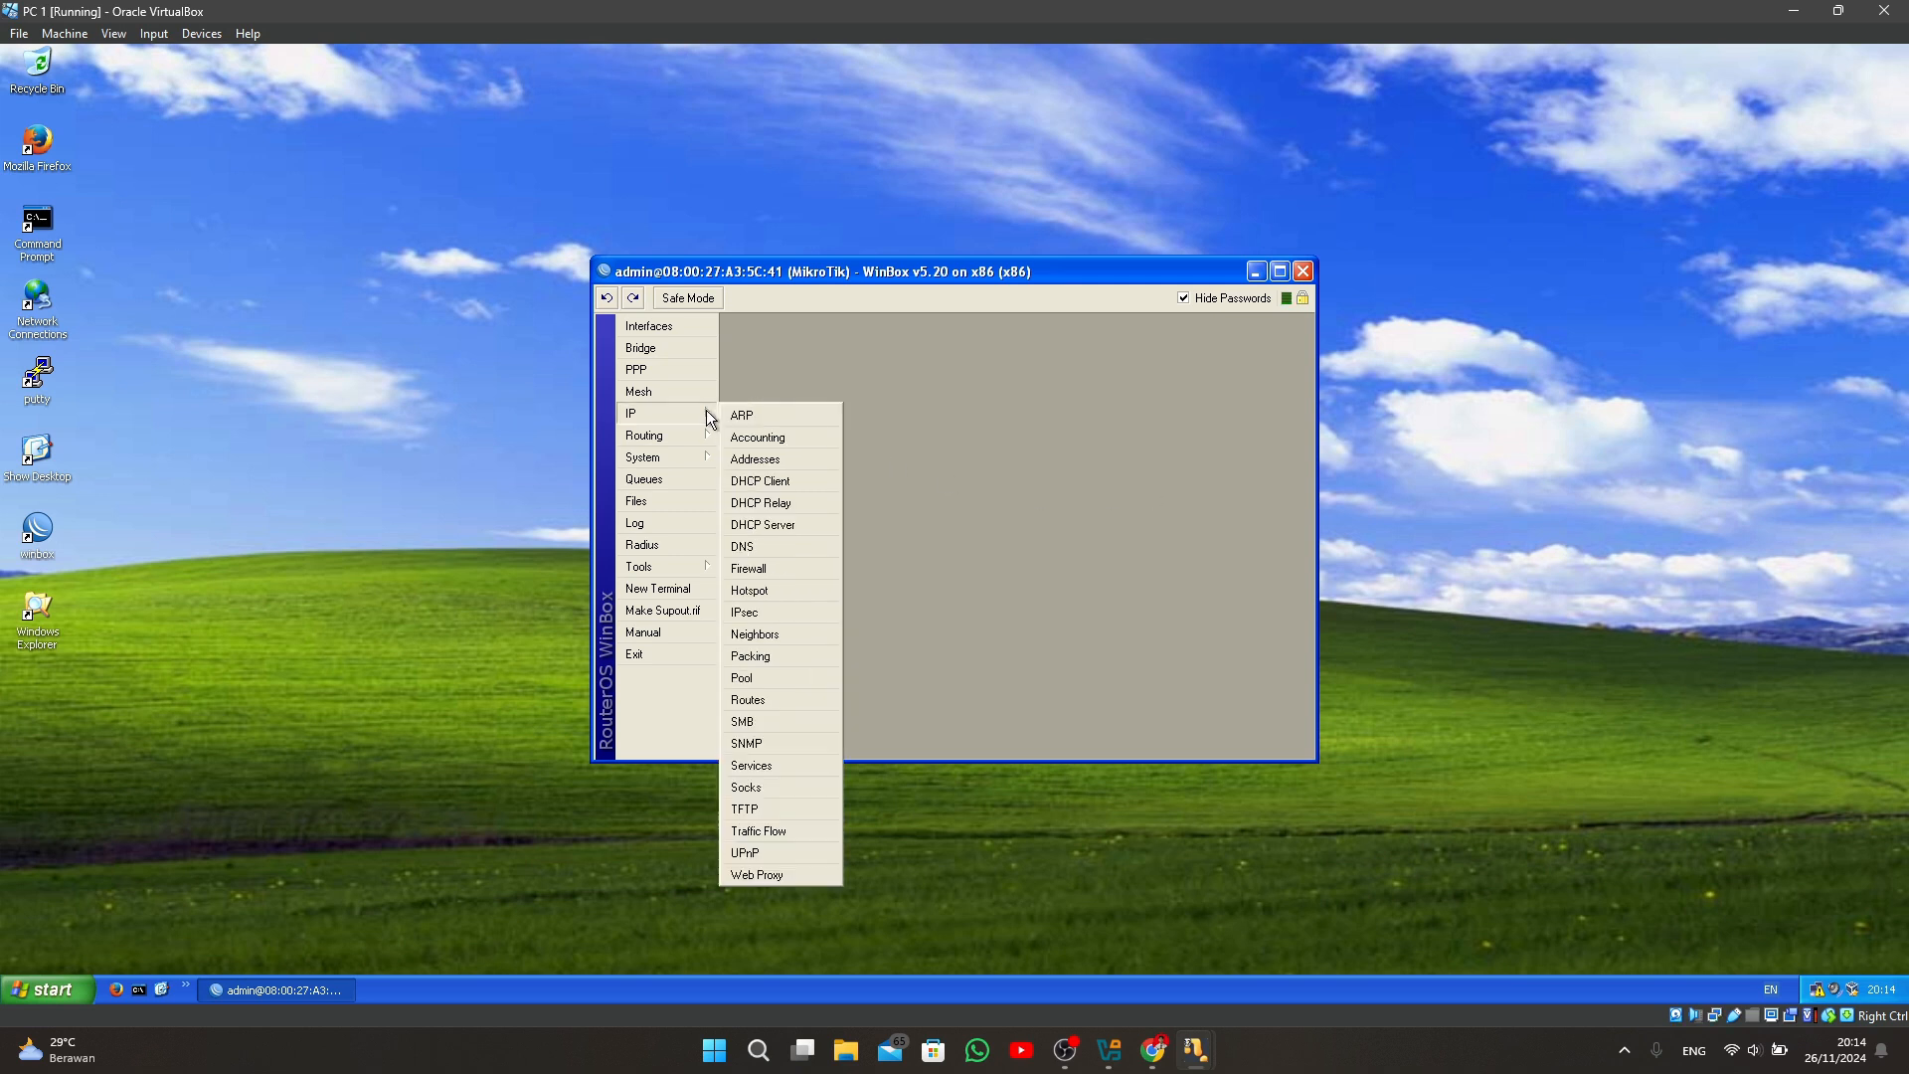
pyautogui.click(777, 534)
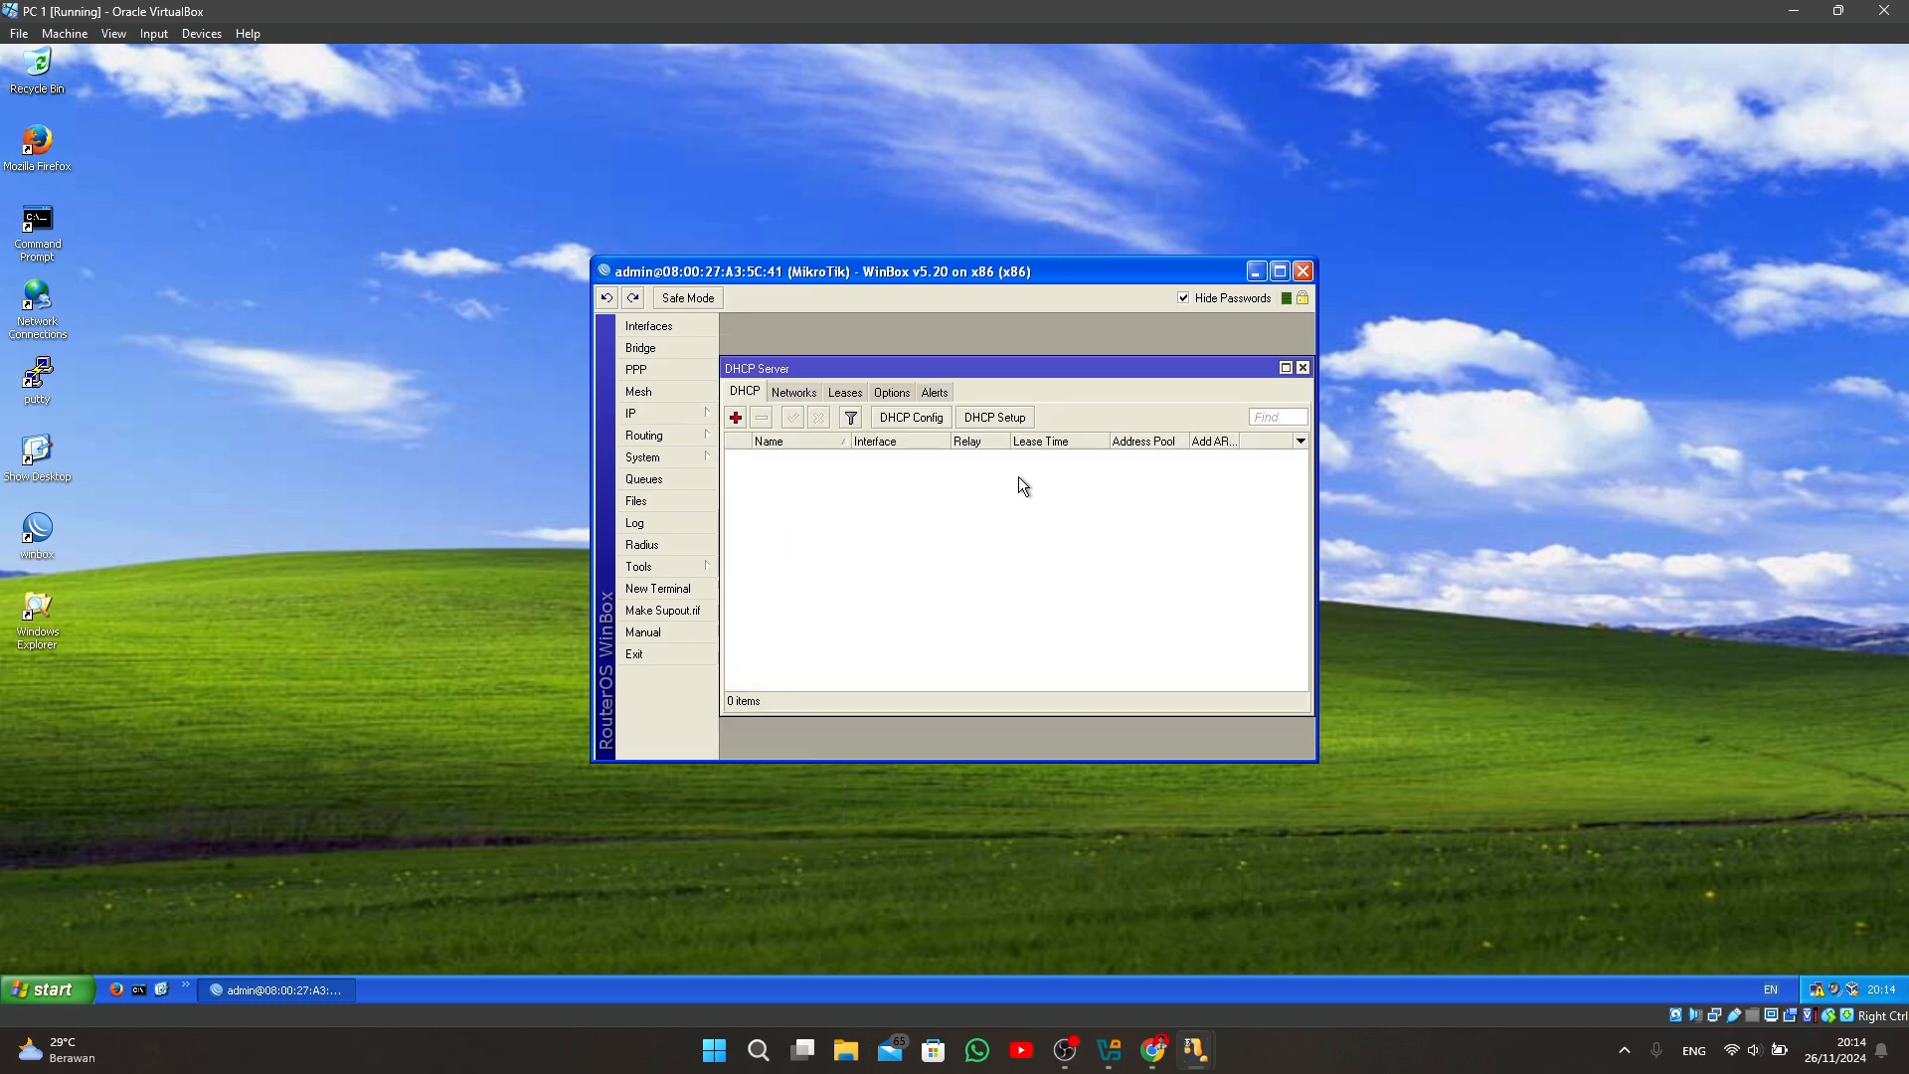
pyautogui.click(984, 426)
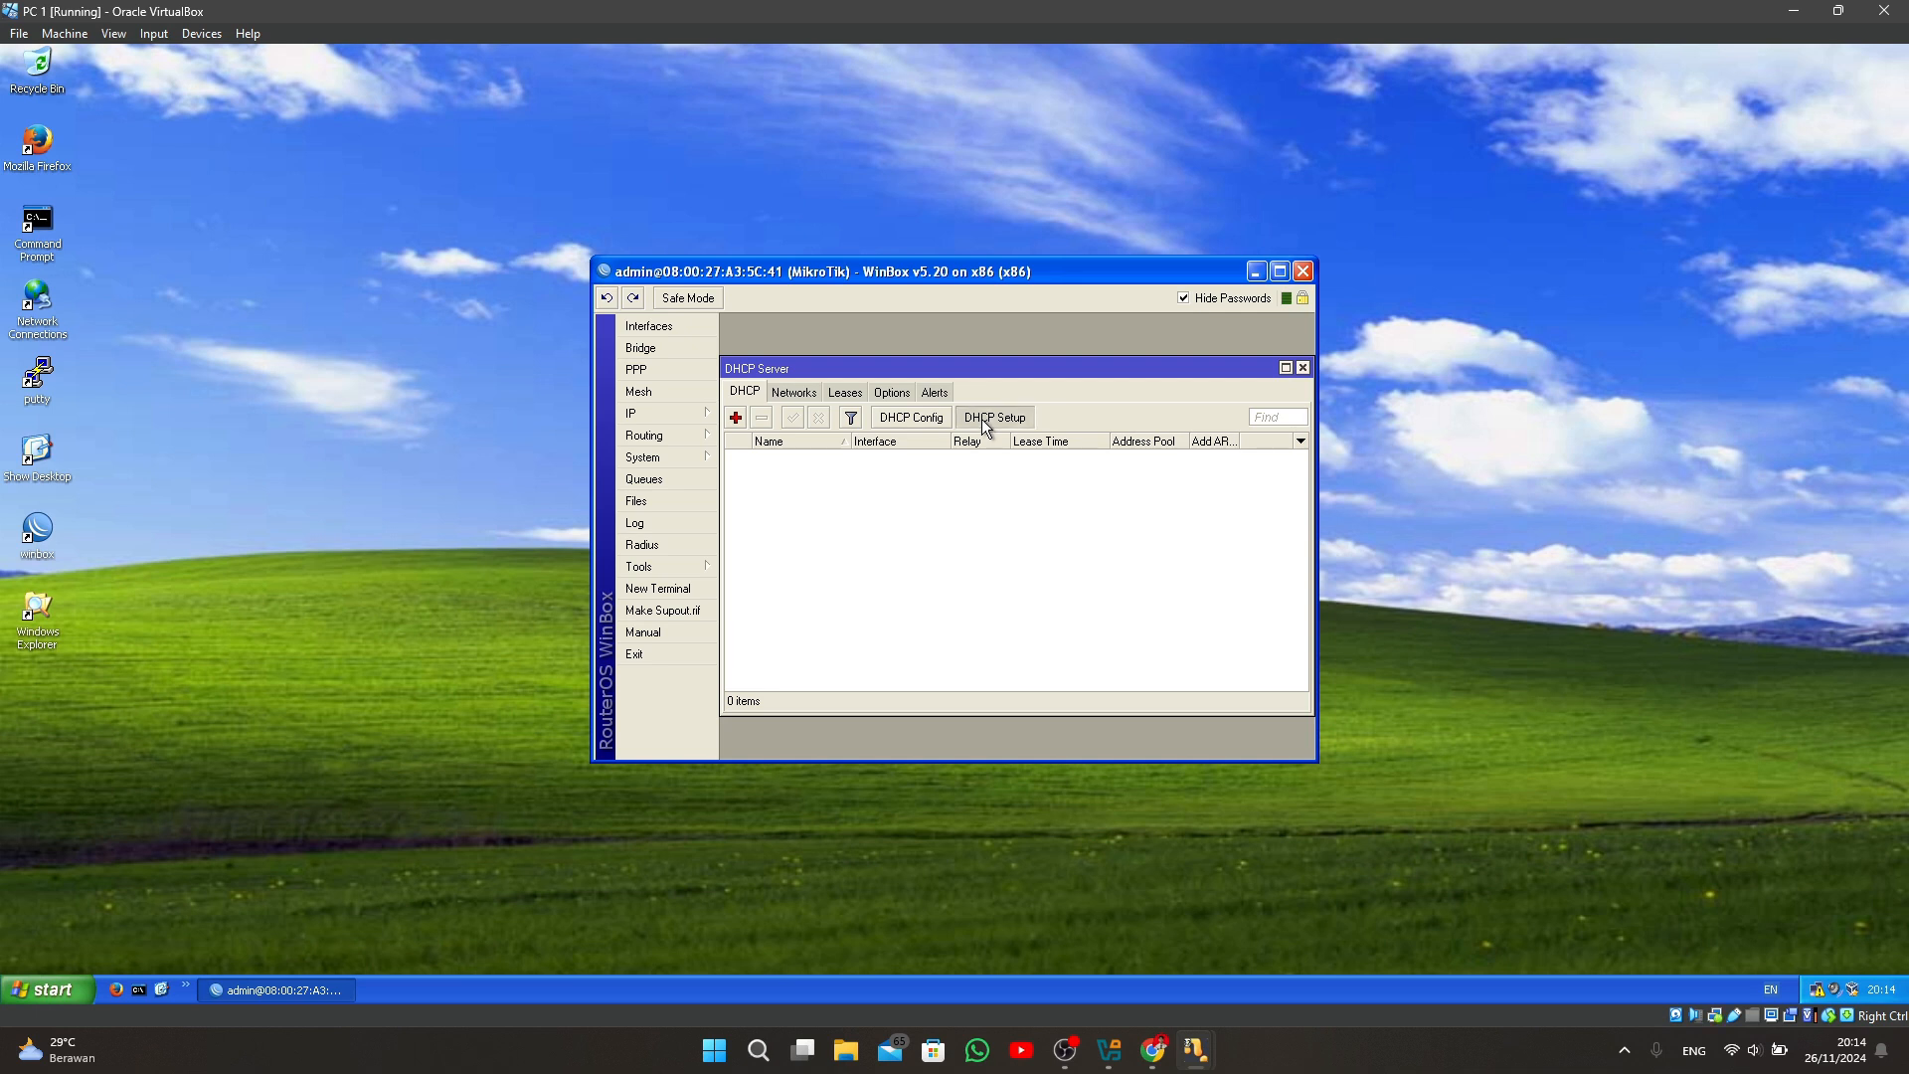
pyautogui.click(1074, 533)
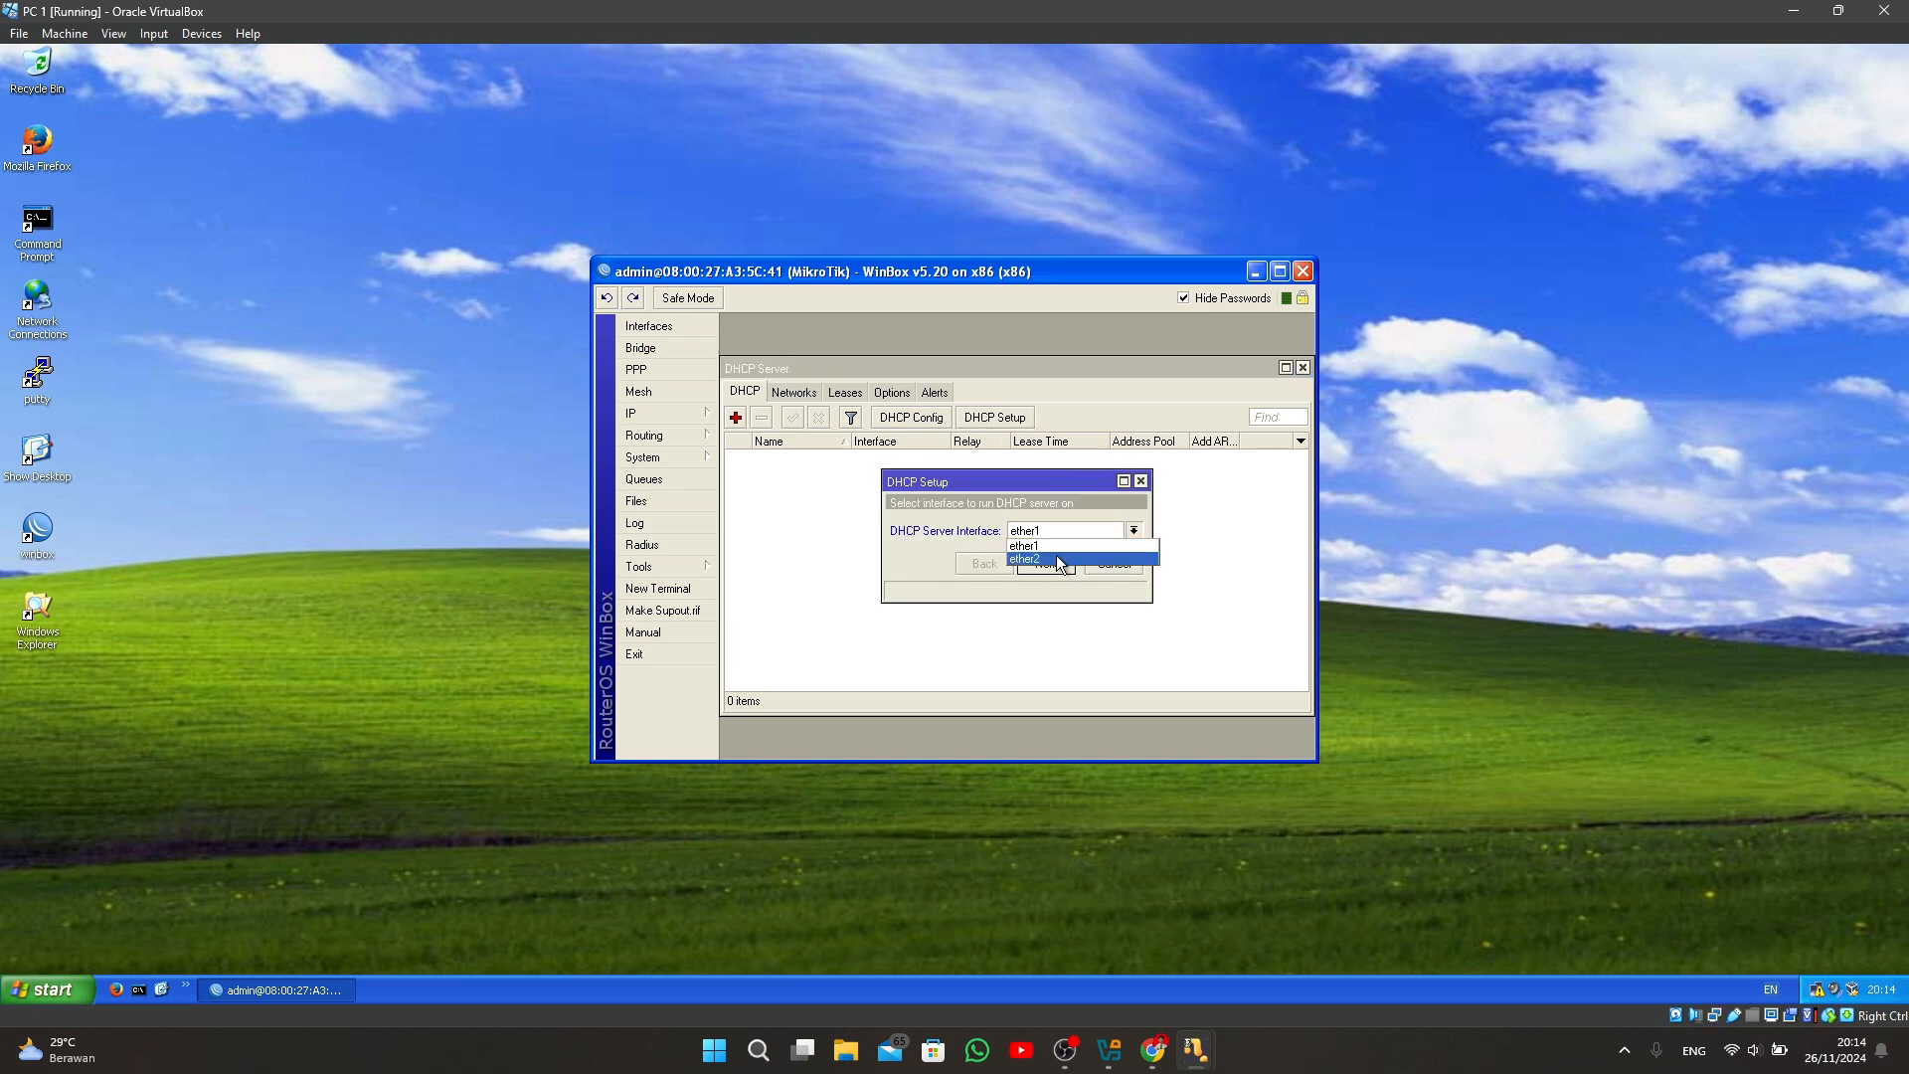
pyautogui.click(1058, 560)
pyautogui.click(1046, 572)
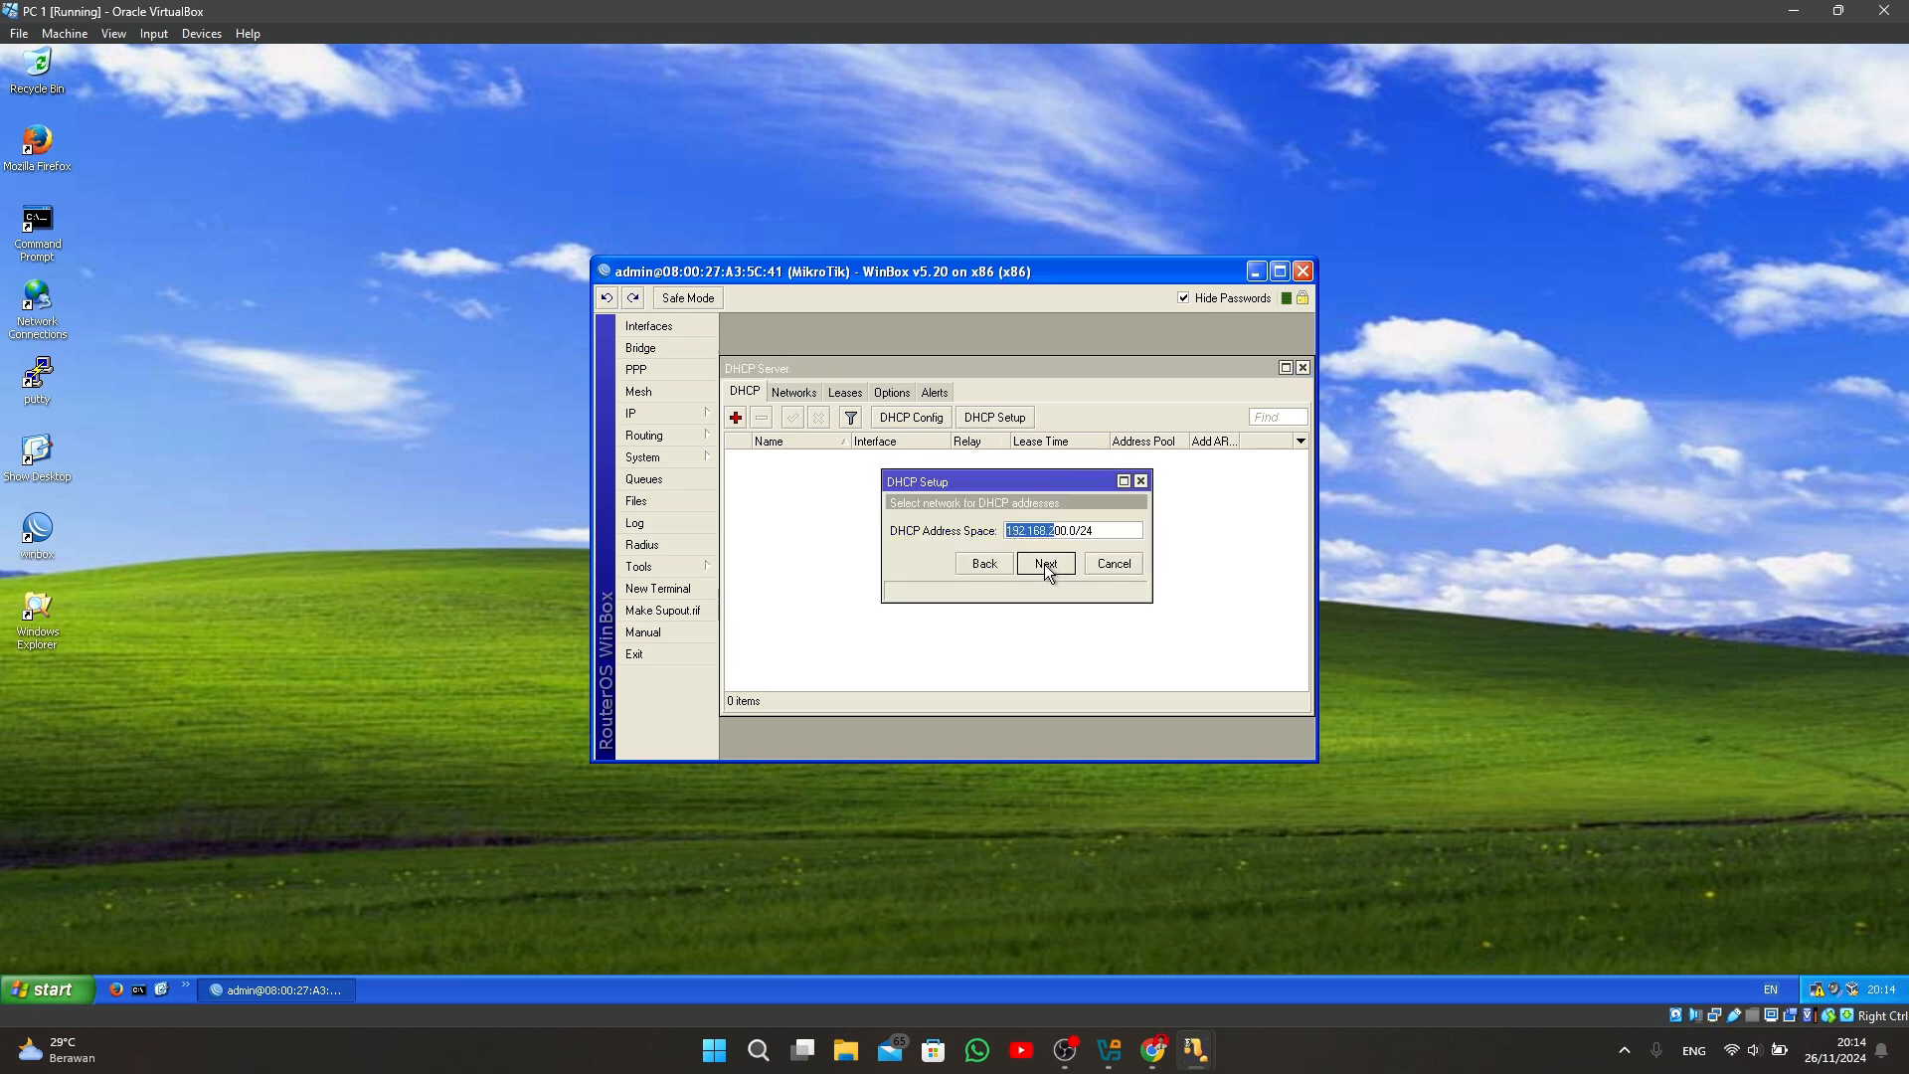
pyautogui.click(1046, 565)
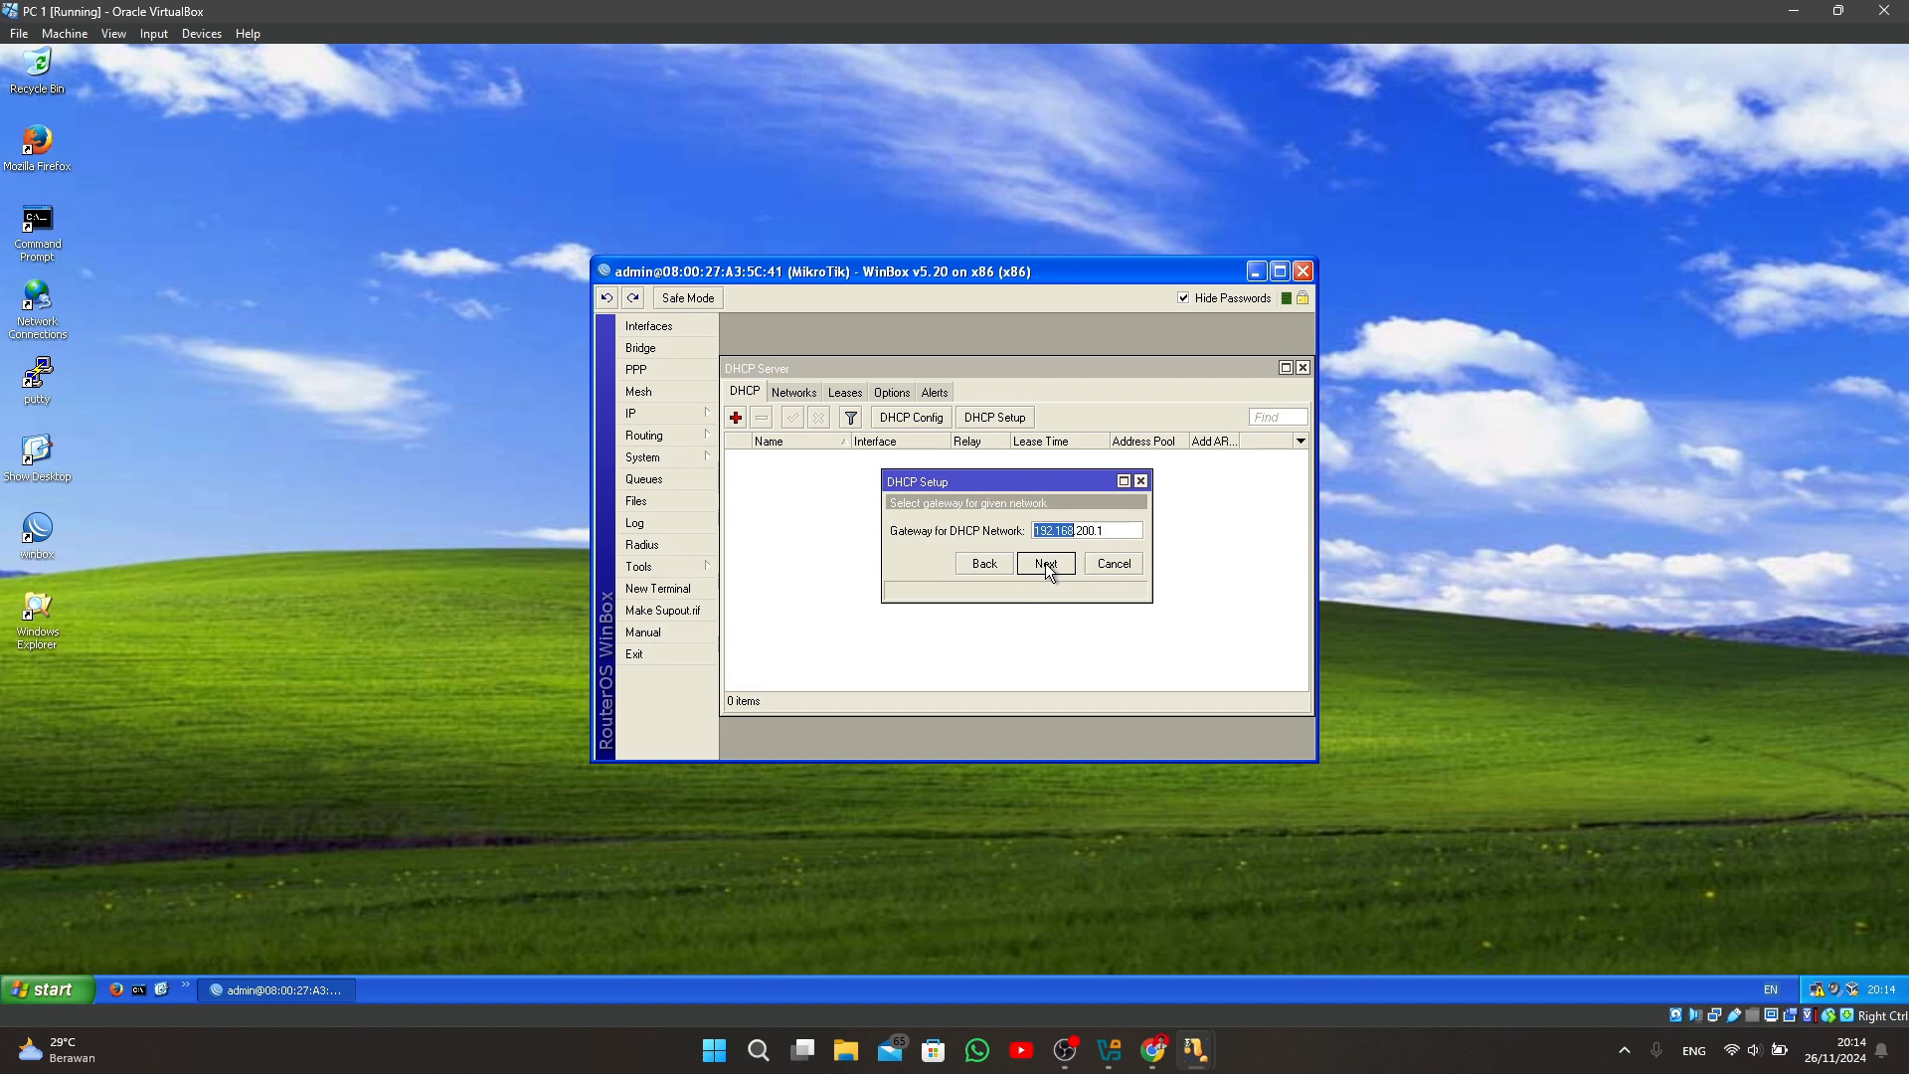
pyautogui.click(1046, 566)
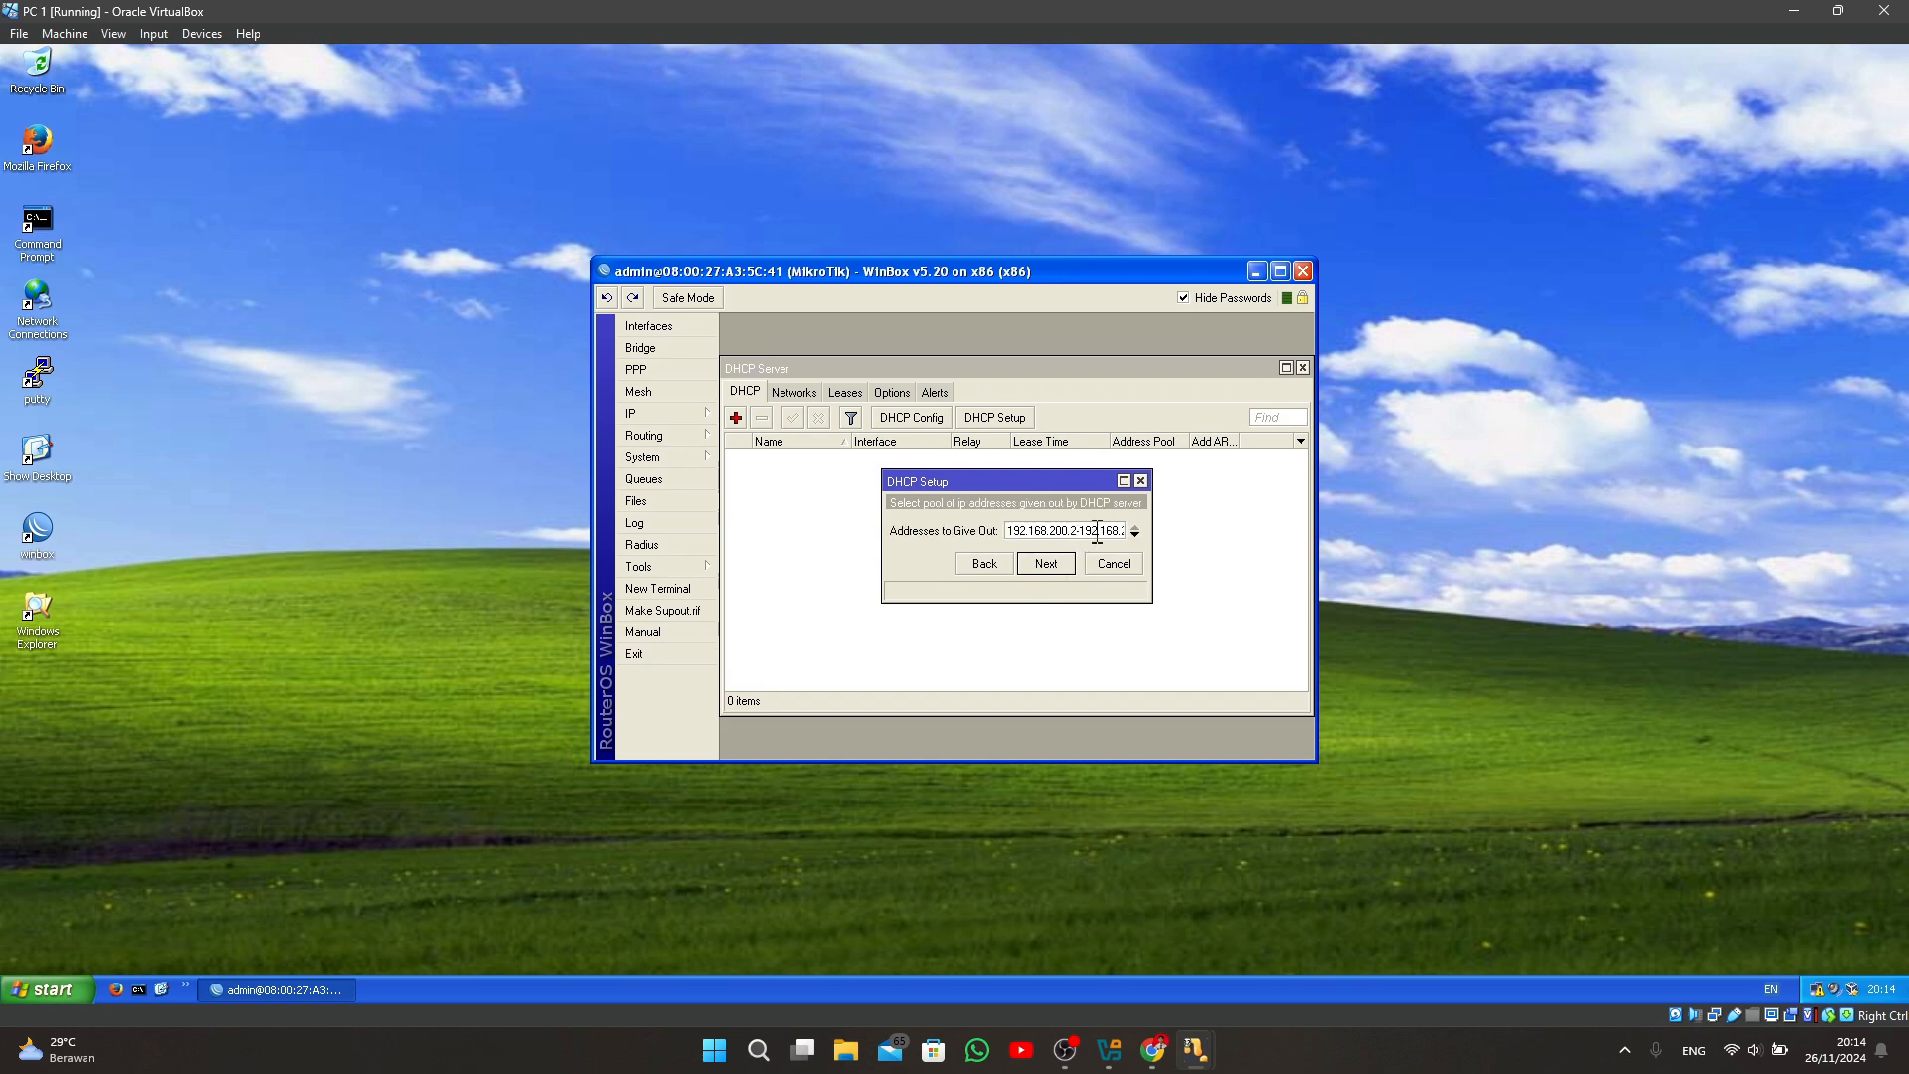
# End the DHCP address pool at 192.168.200.50, keep DNS server 10.0.2.3 and the default lease time, and finish the setup.
pyautogui.click(1102, 531)
pyautogui.press('BackSpace')
pyautogui.press('BackSpace')
pyautogui.write('50')
pyautogui.click(1056, 566)
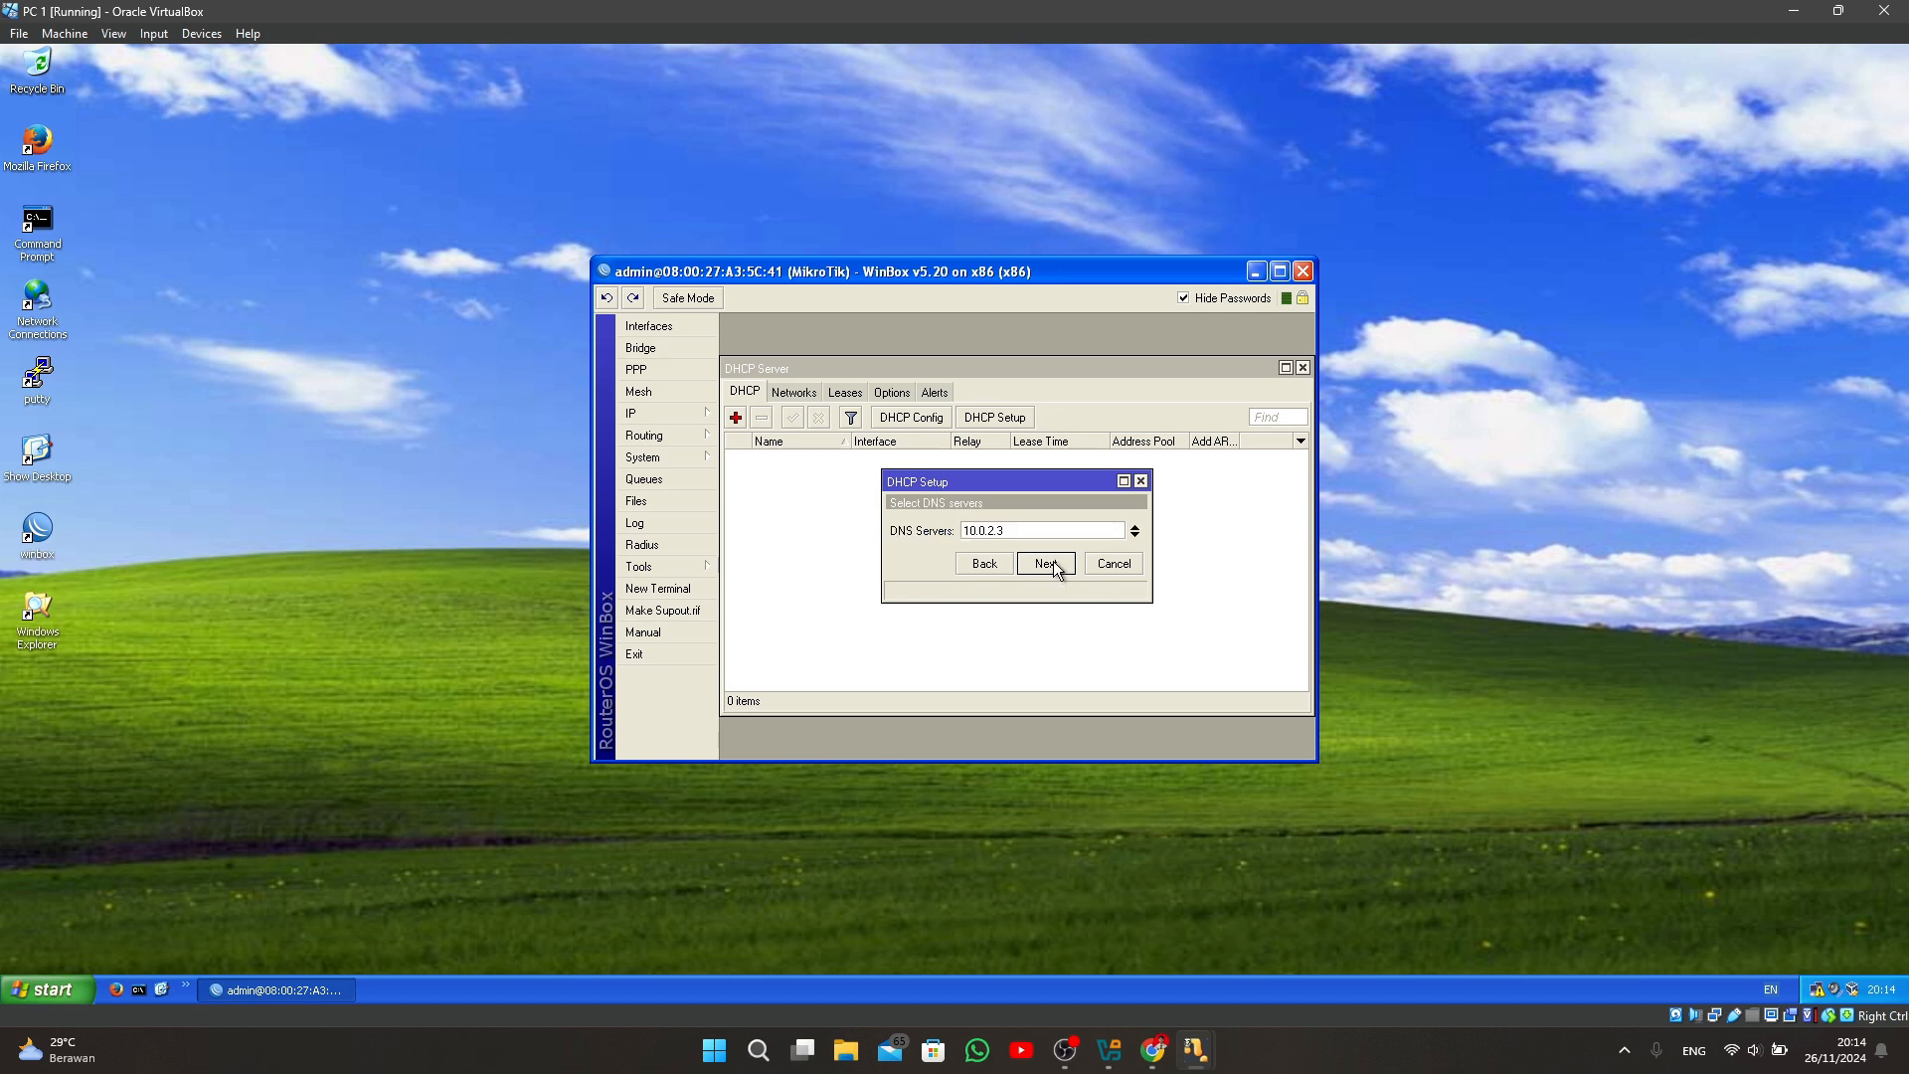
pyautogui.click(1060, 569)
pyautogui.click(1064, 564)
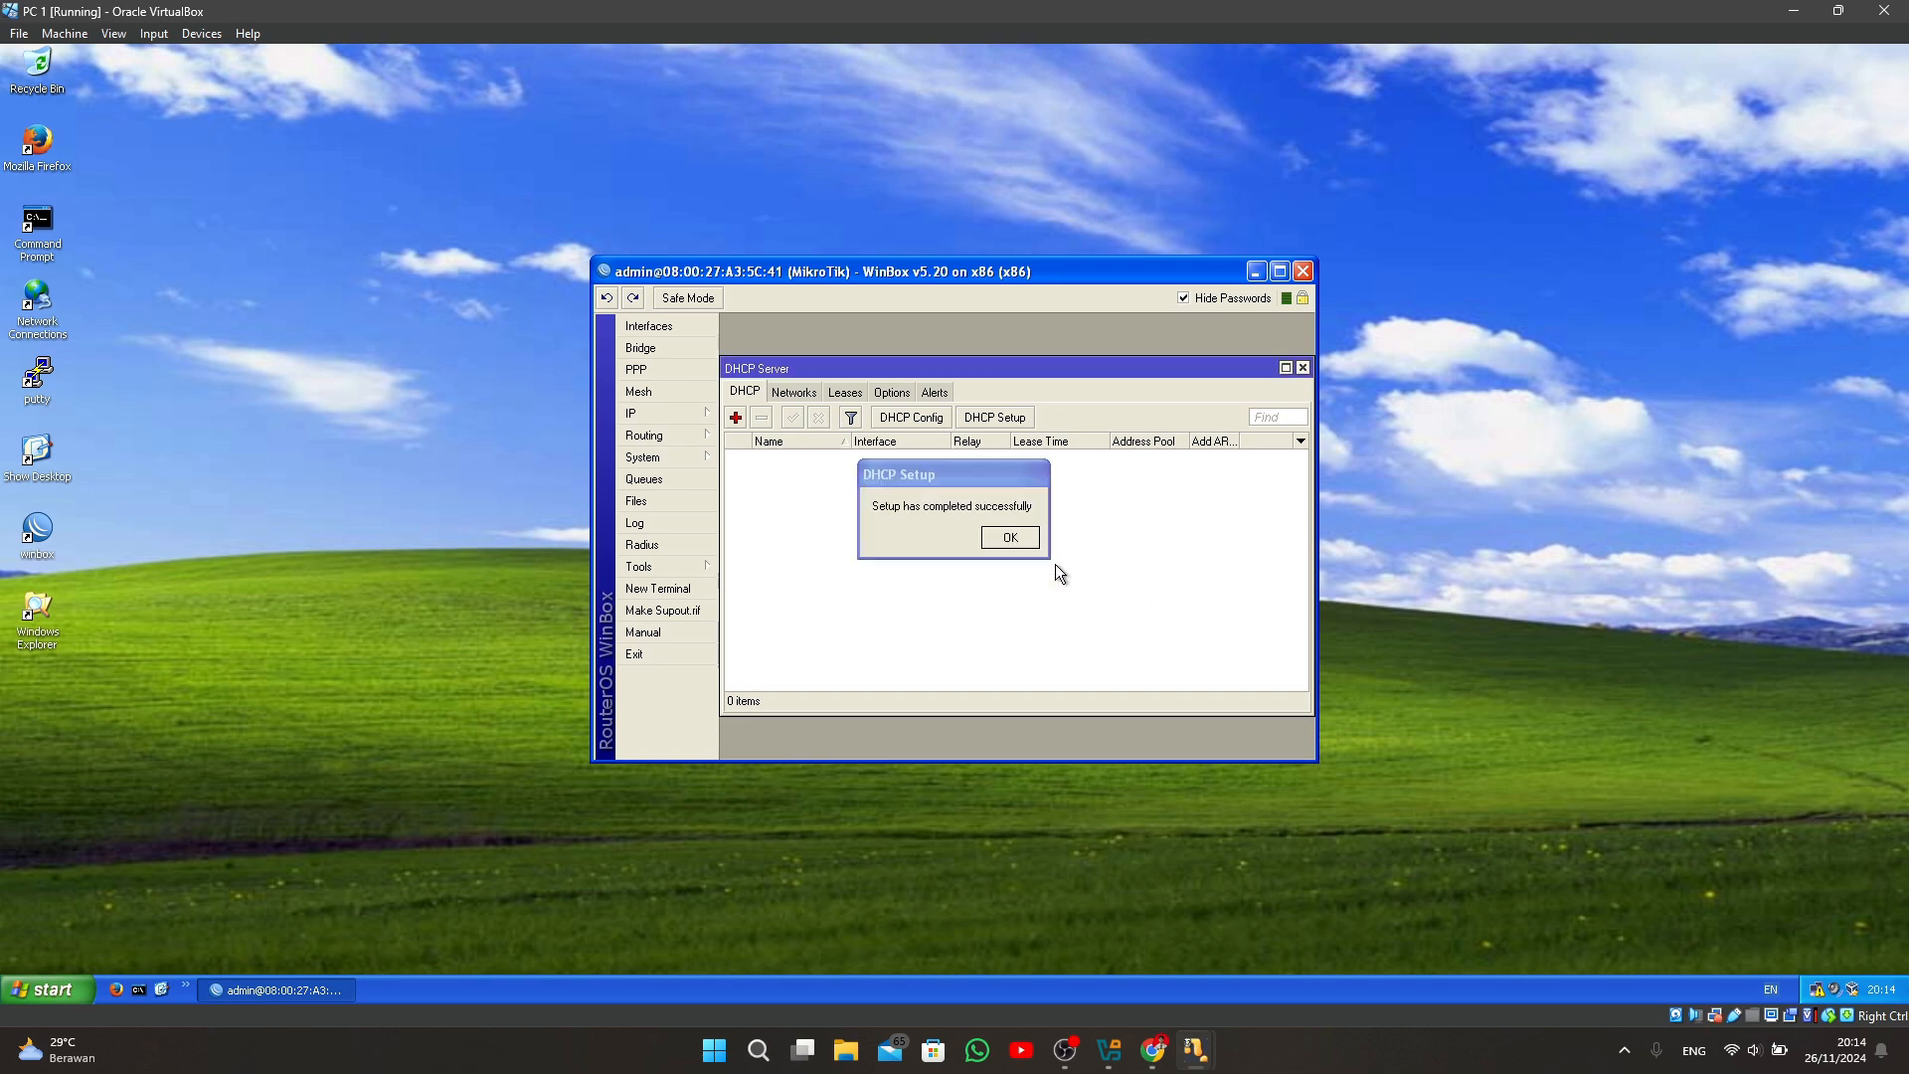
pyautogui.click(1009, 542)
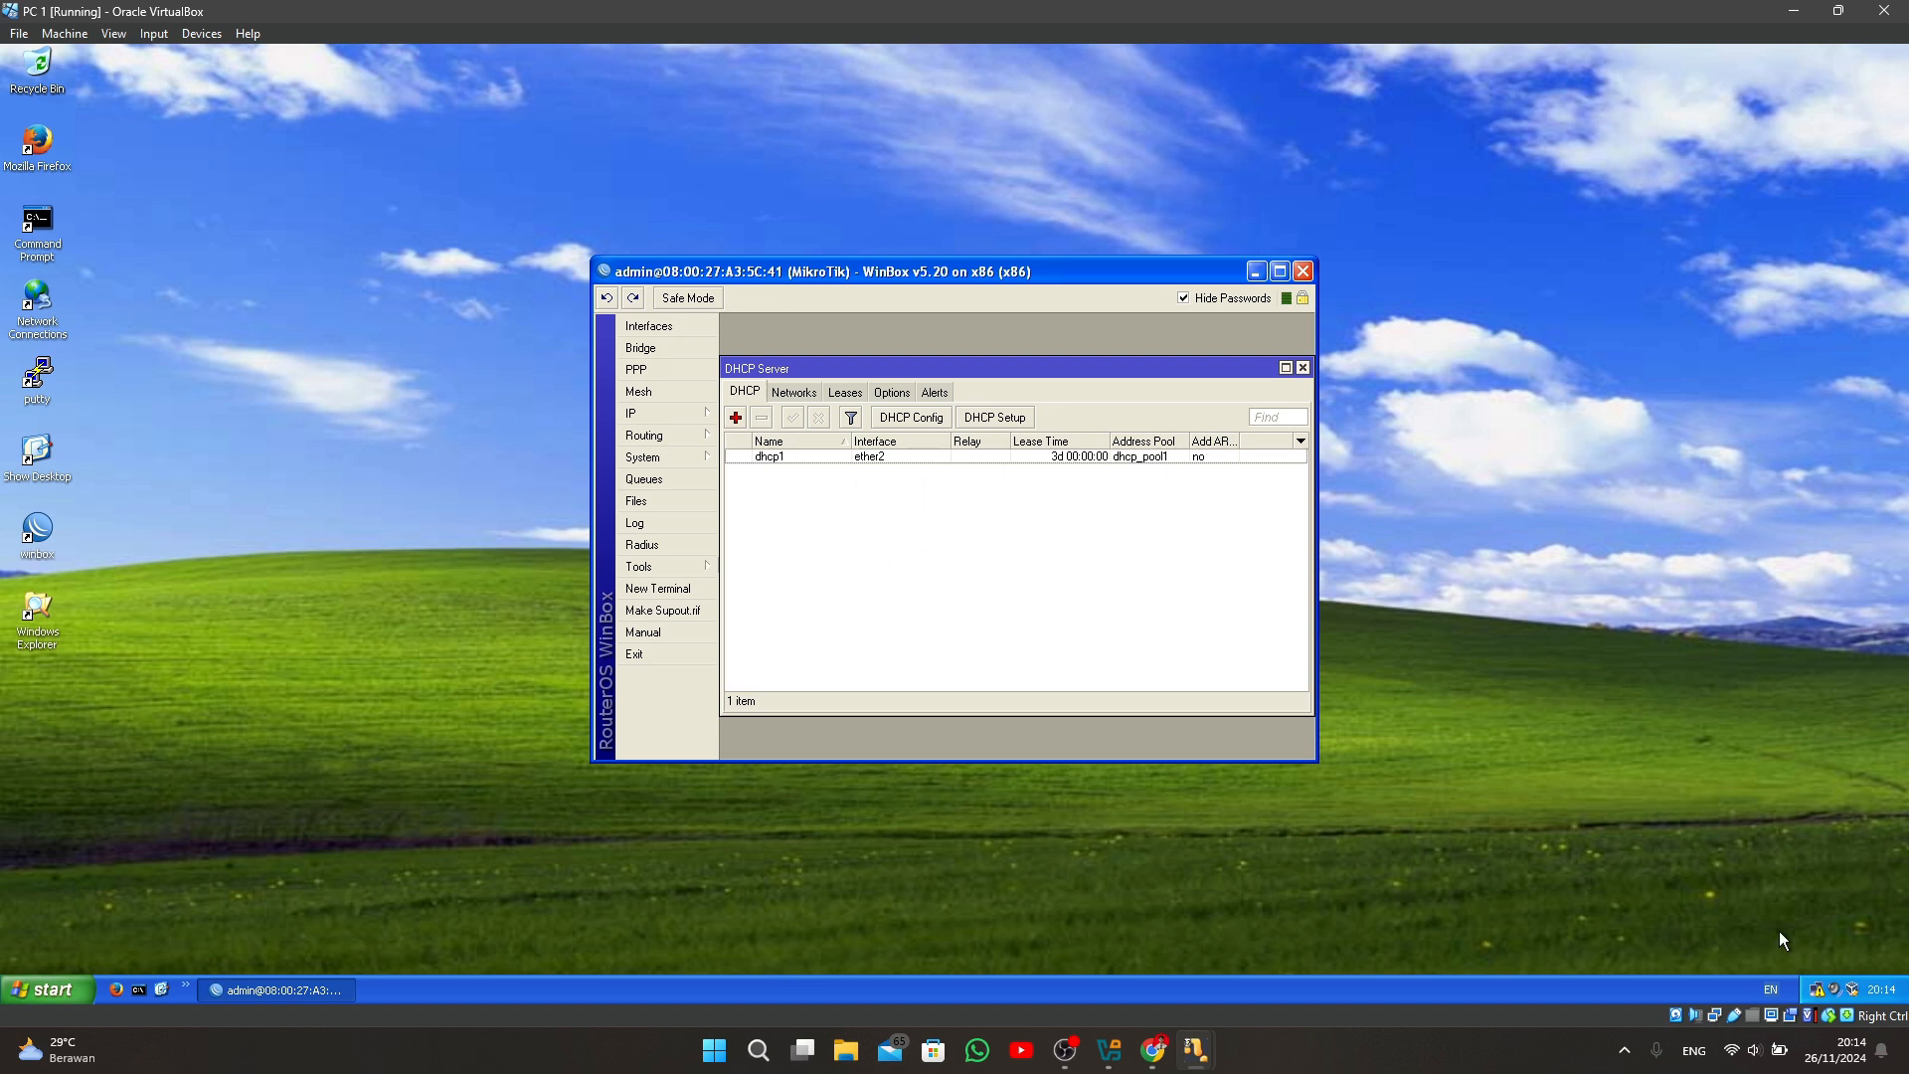
# Disable and re-enable the Local Area Connection on PC 1, and close Network Connections.
pyautogui.rightClick(1818, 995)
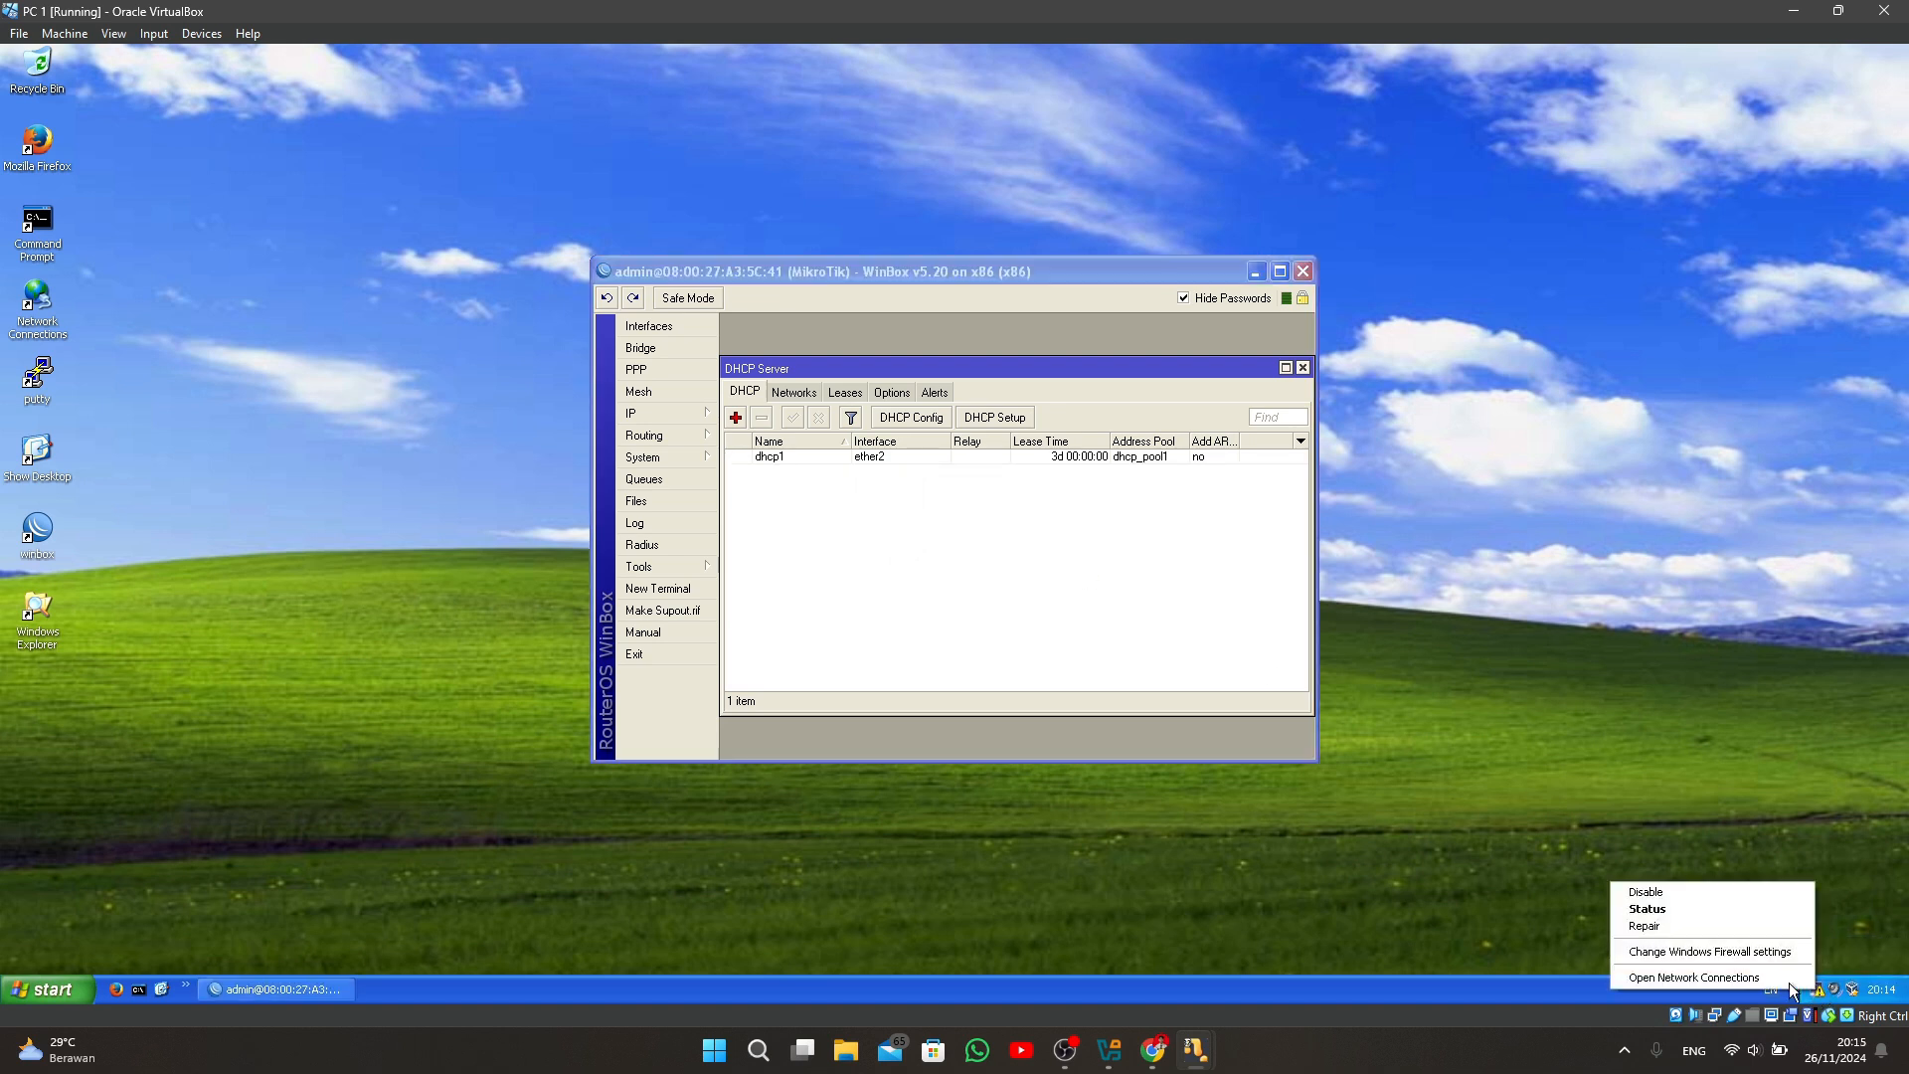
pyautogui.click(1670, 980)
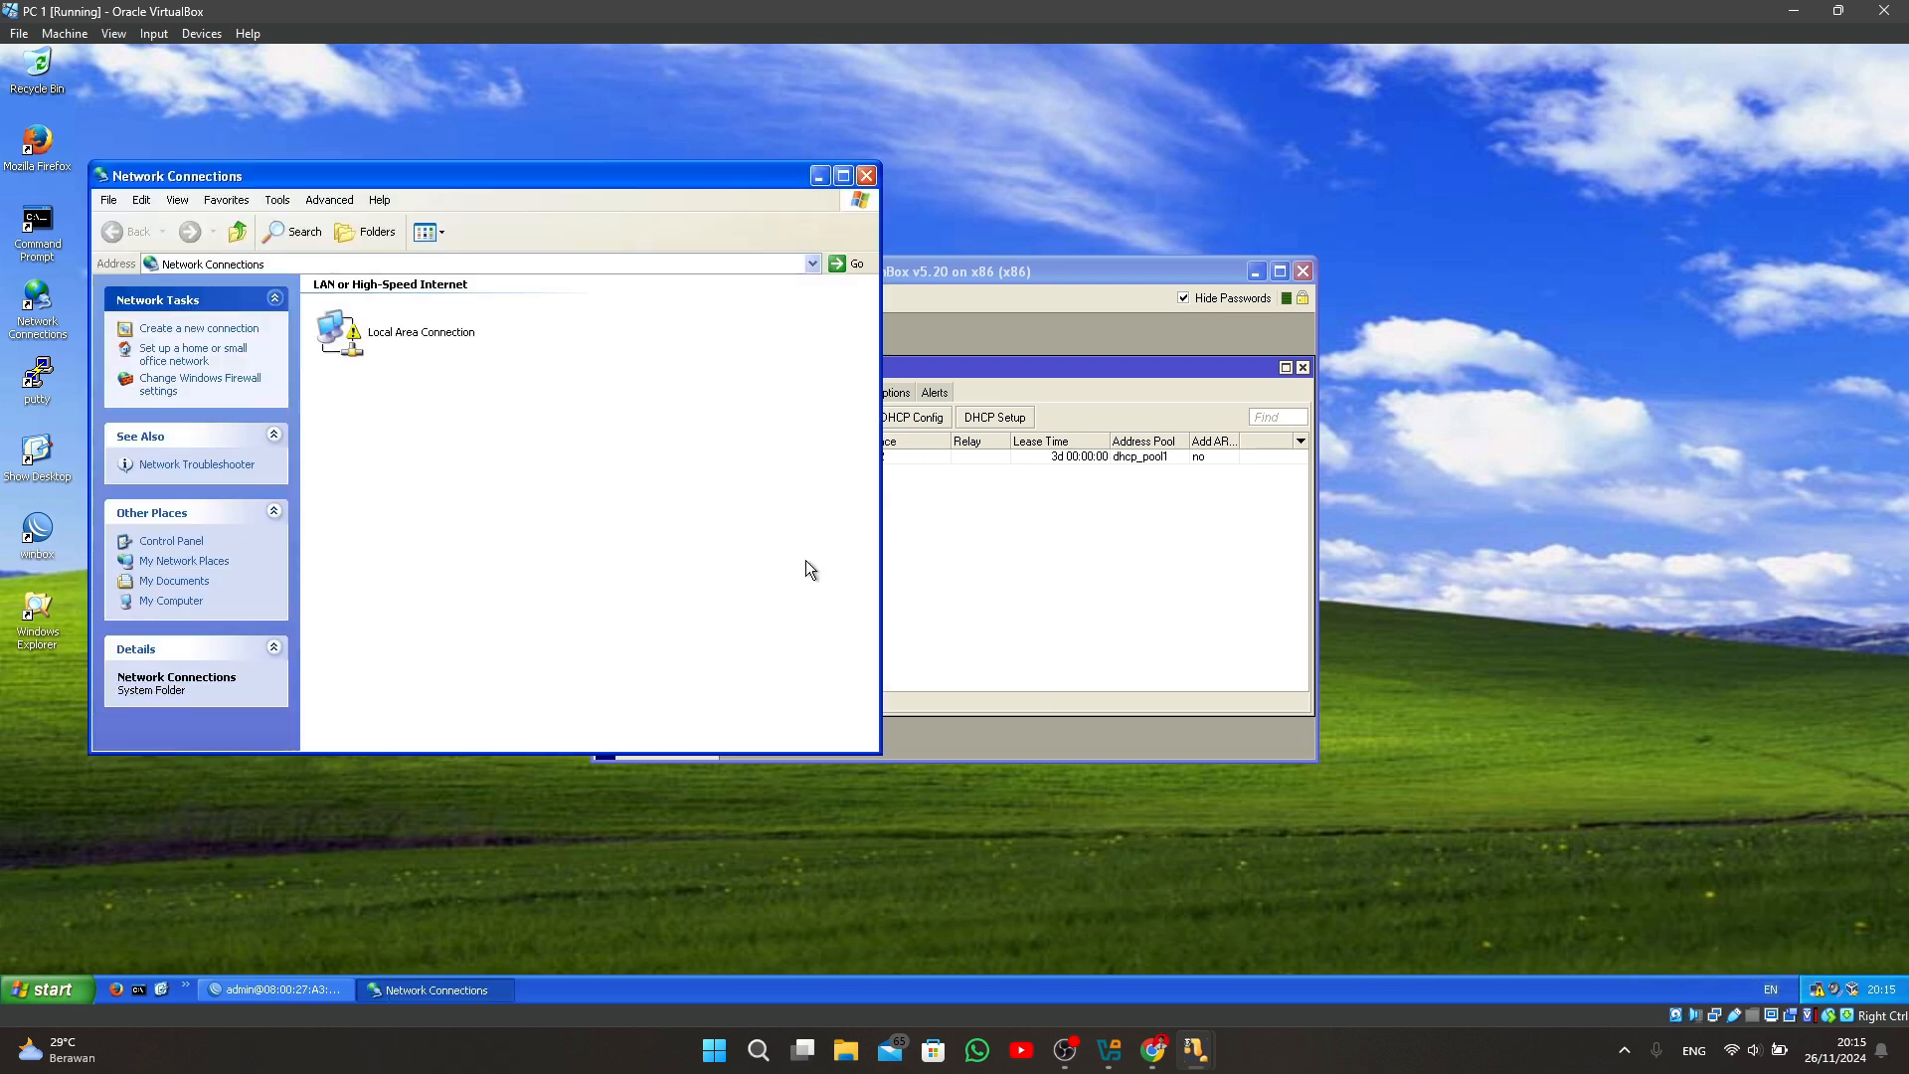
pyautogui.rightClick(403, 328)
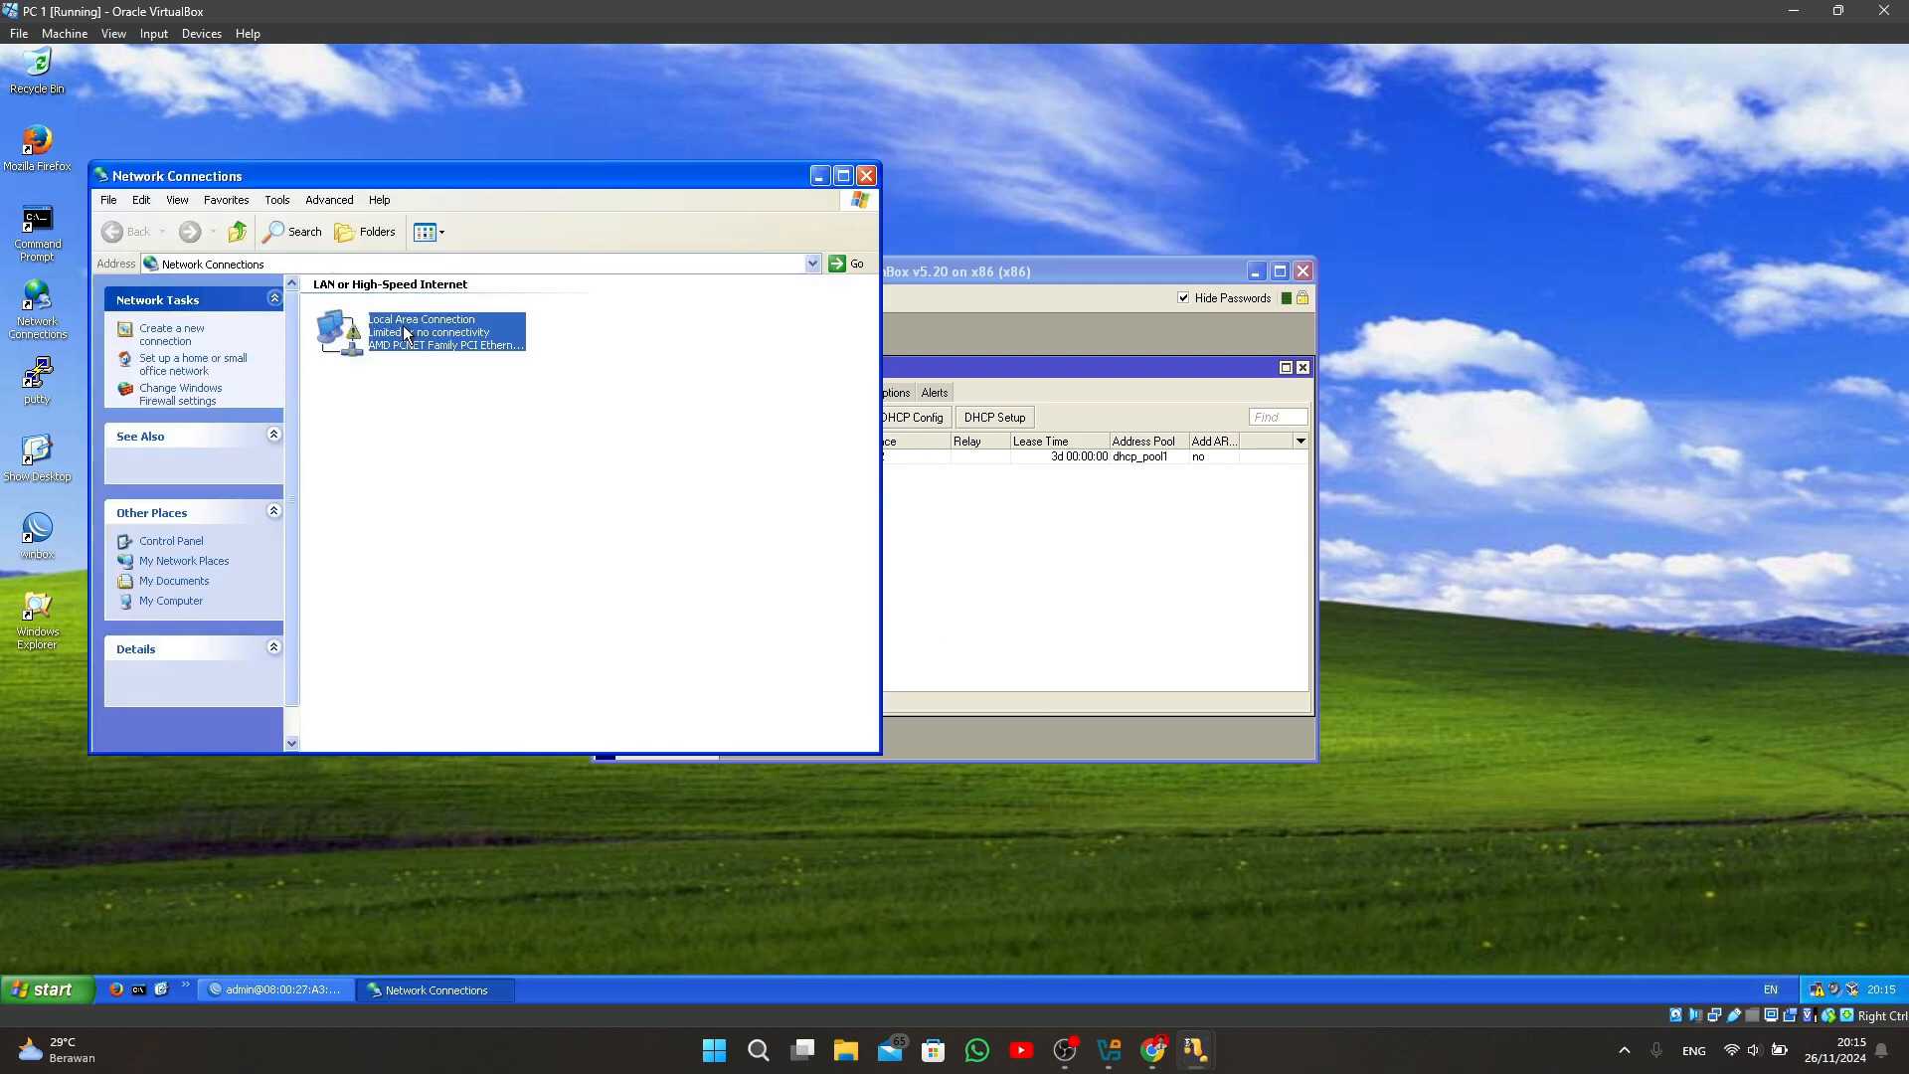
pyautogui.click(438, 338)
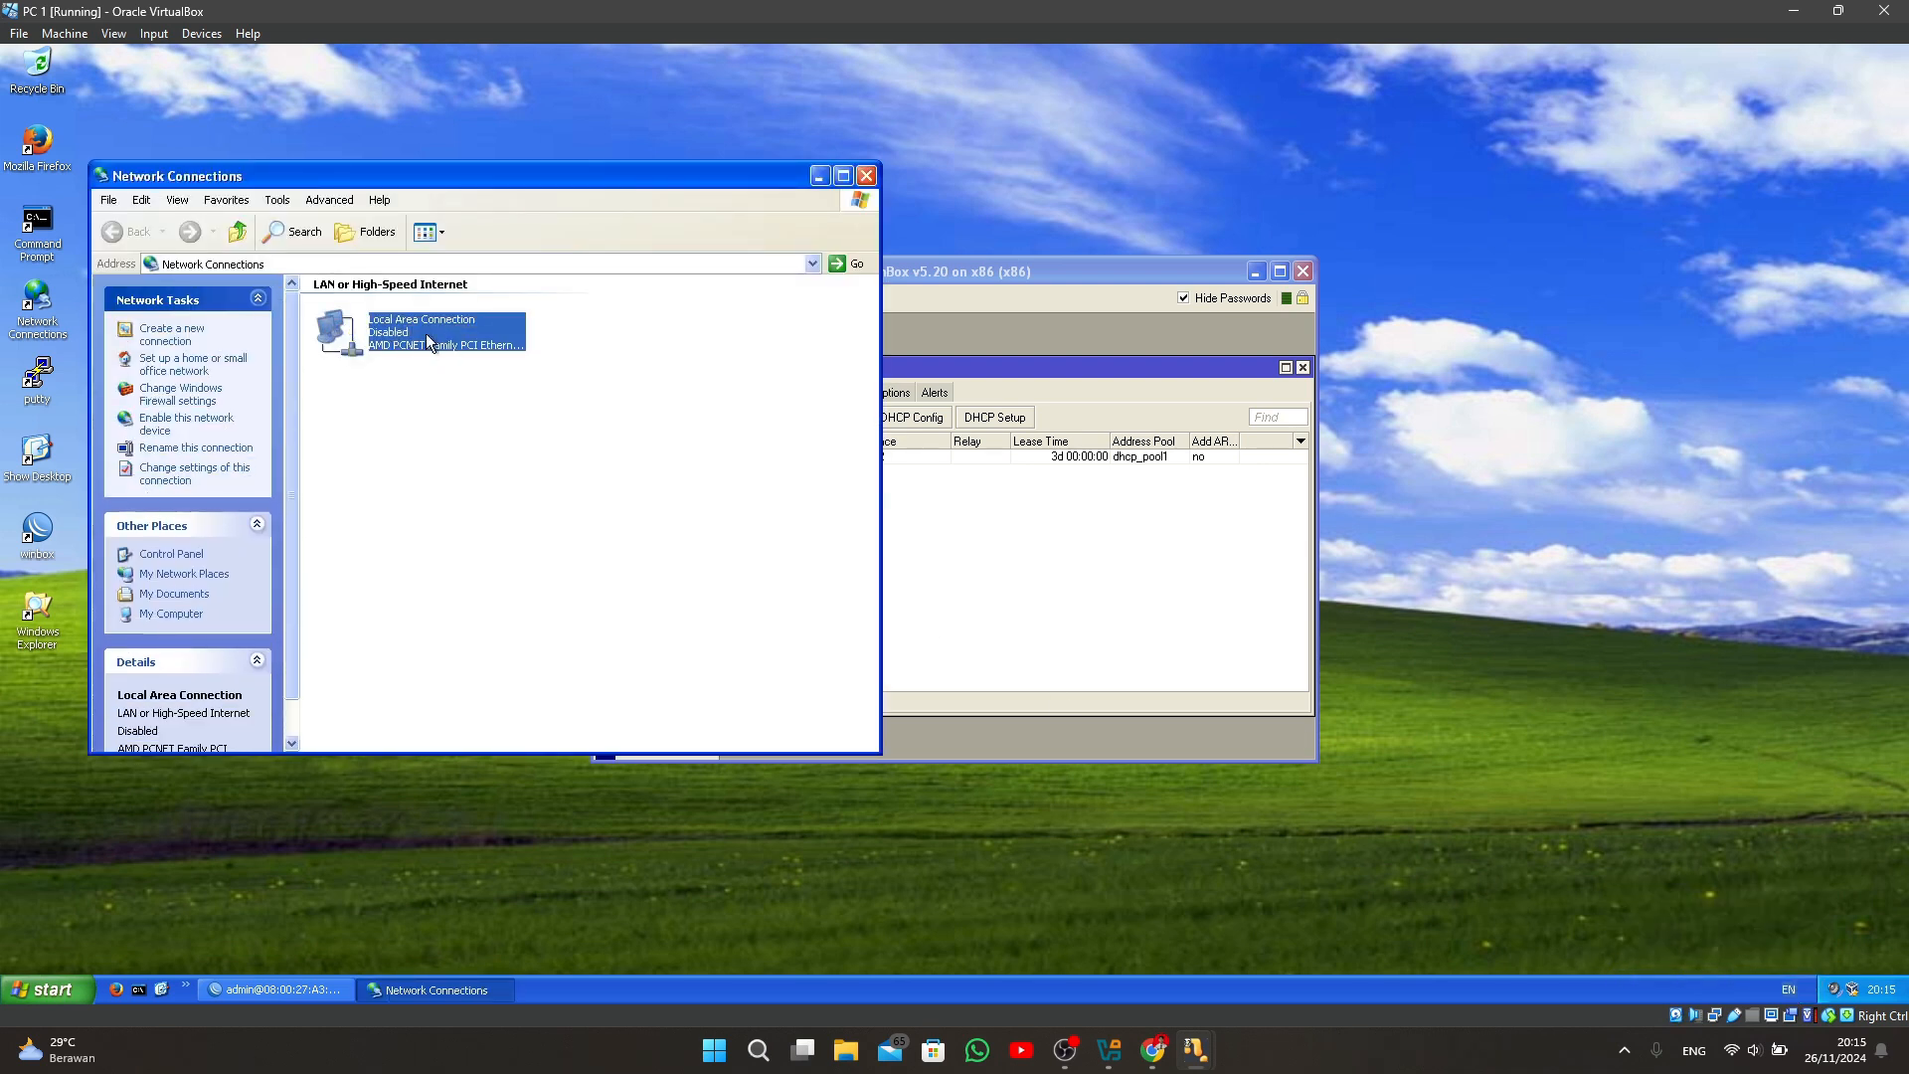
pyautogui.rightClick(405, 331)
pyautogui.click(449, 344)
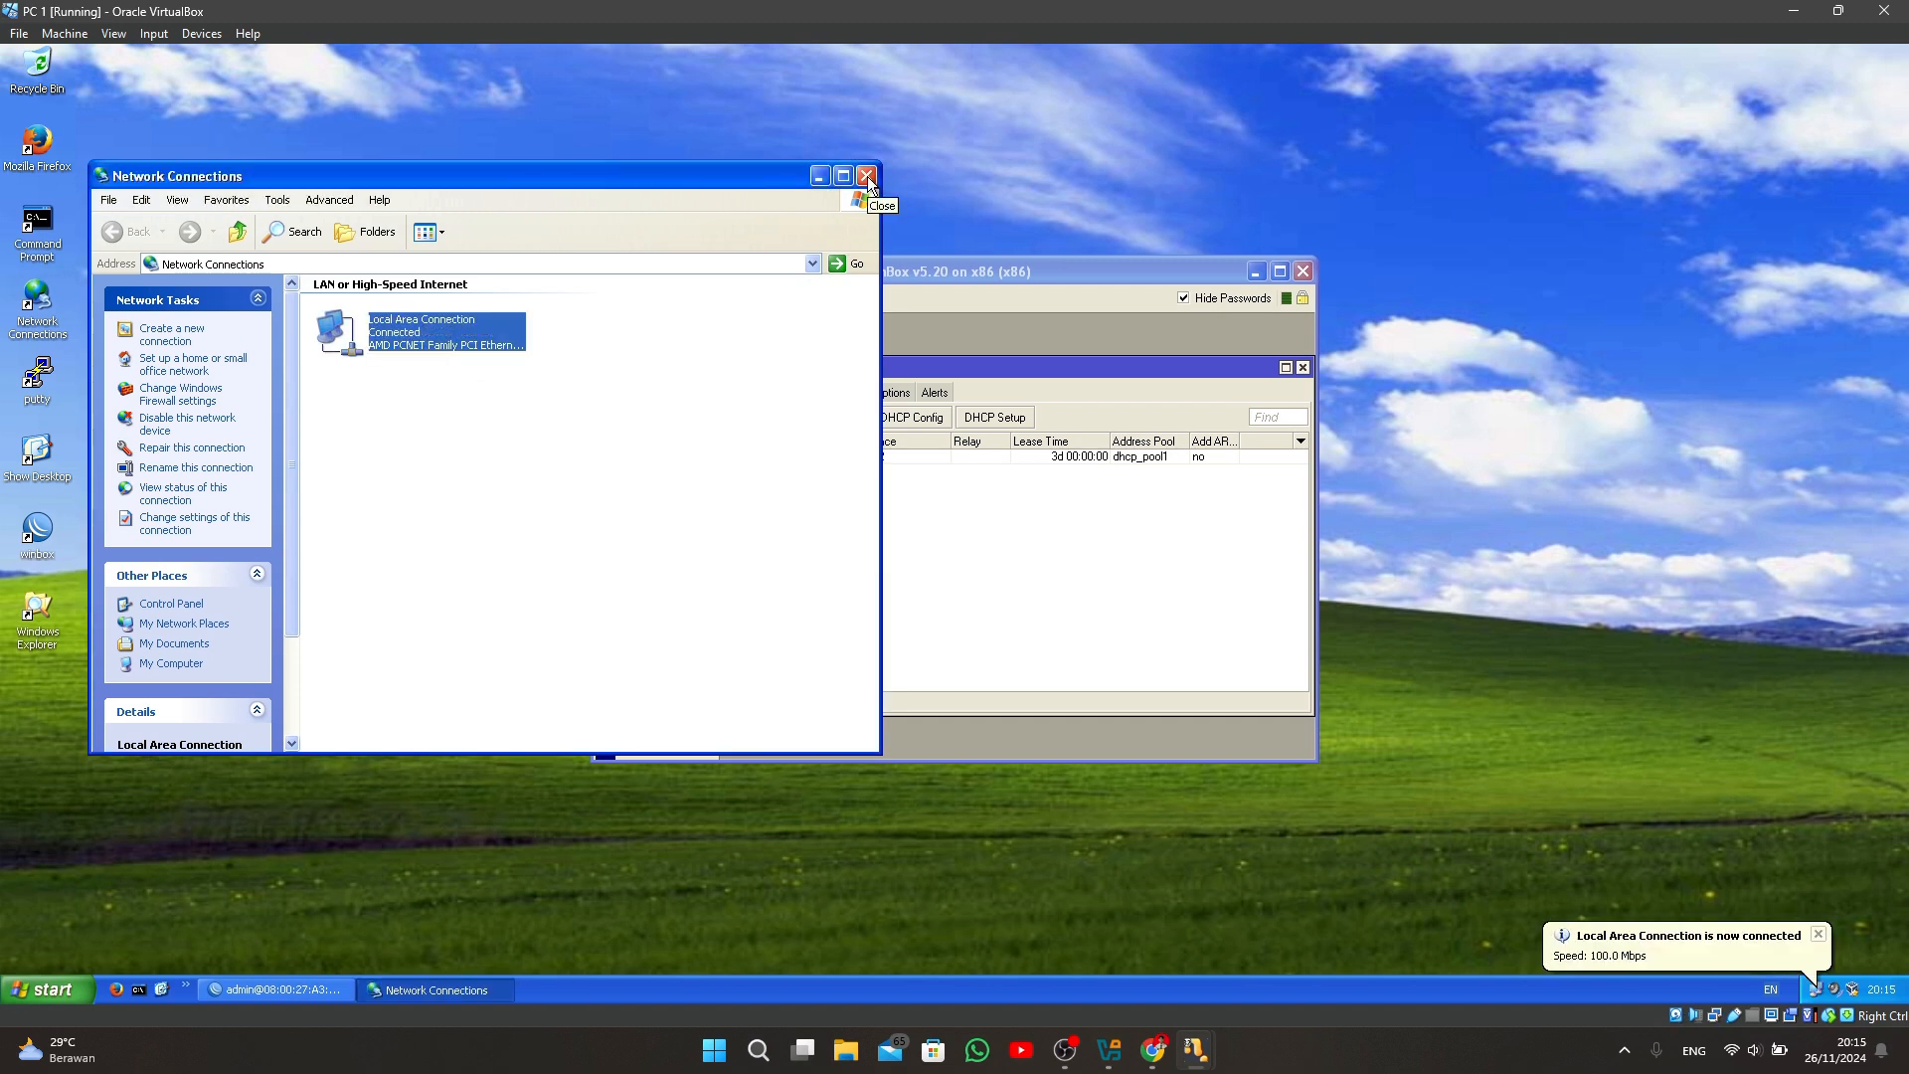
pyautogui.click(867, 177)
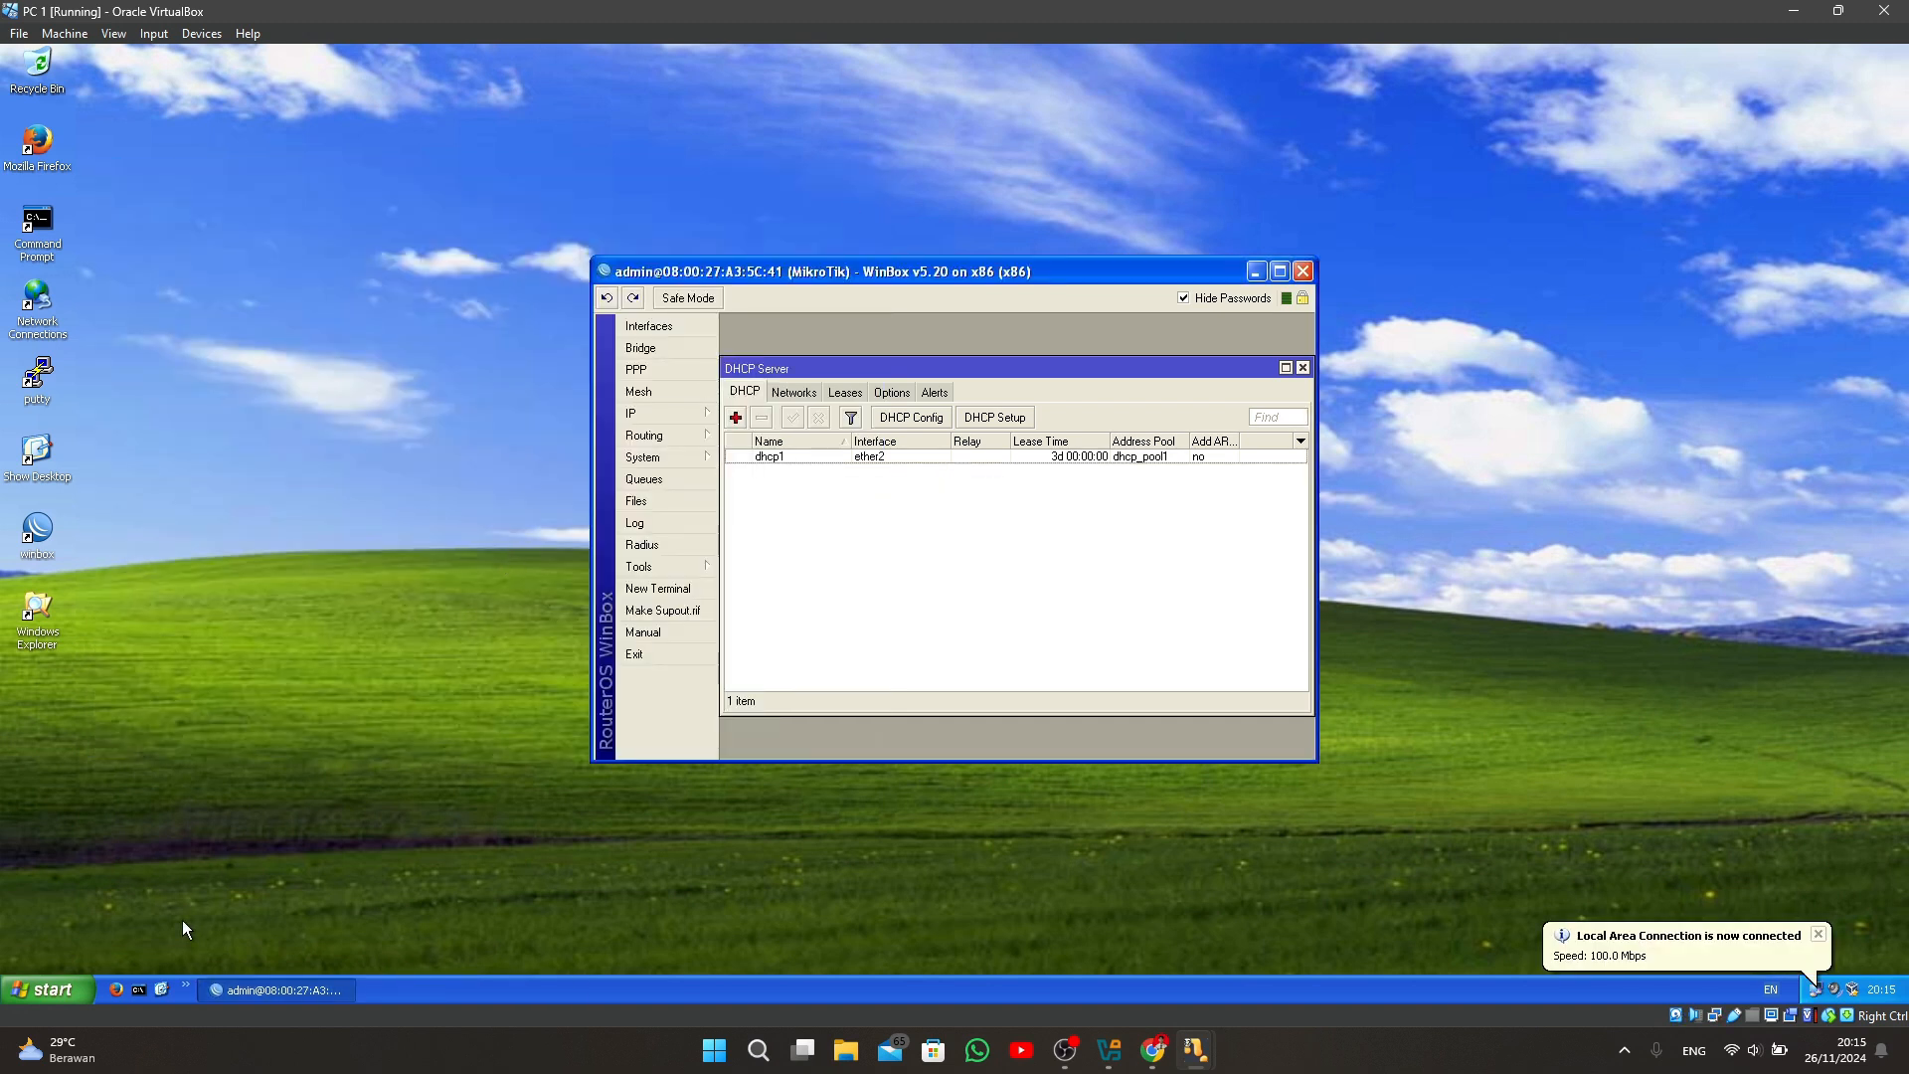
# Open a command prompt on PC 1 and run ipconfig to check its IP configuration.
pyautogui.click(139, 990)
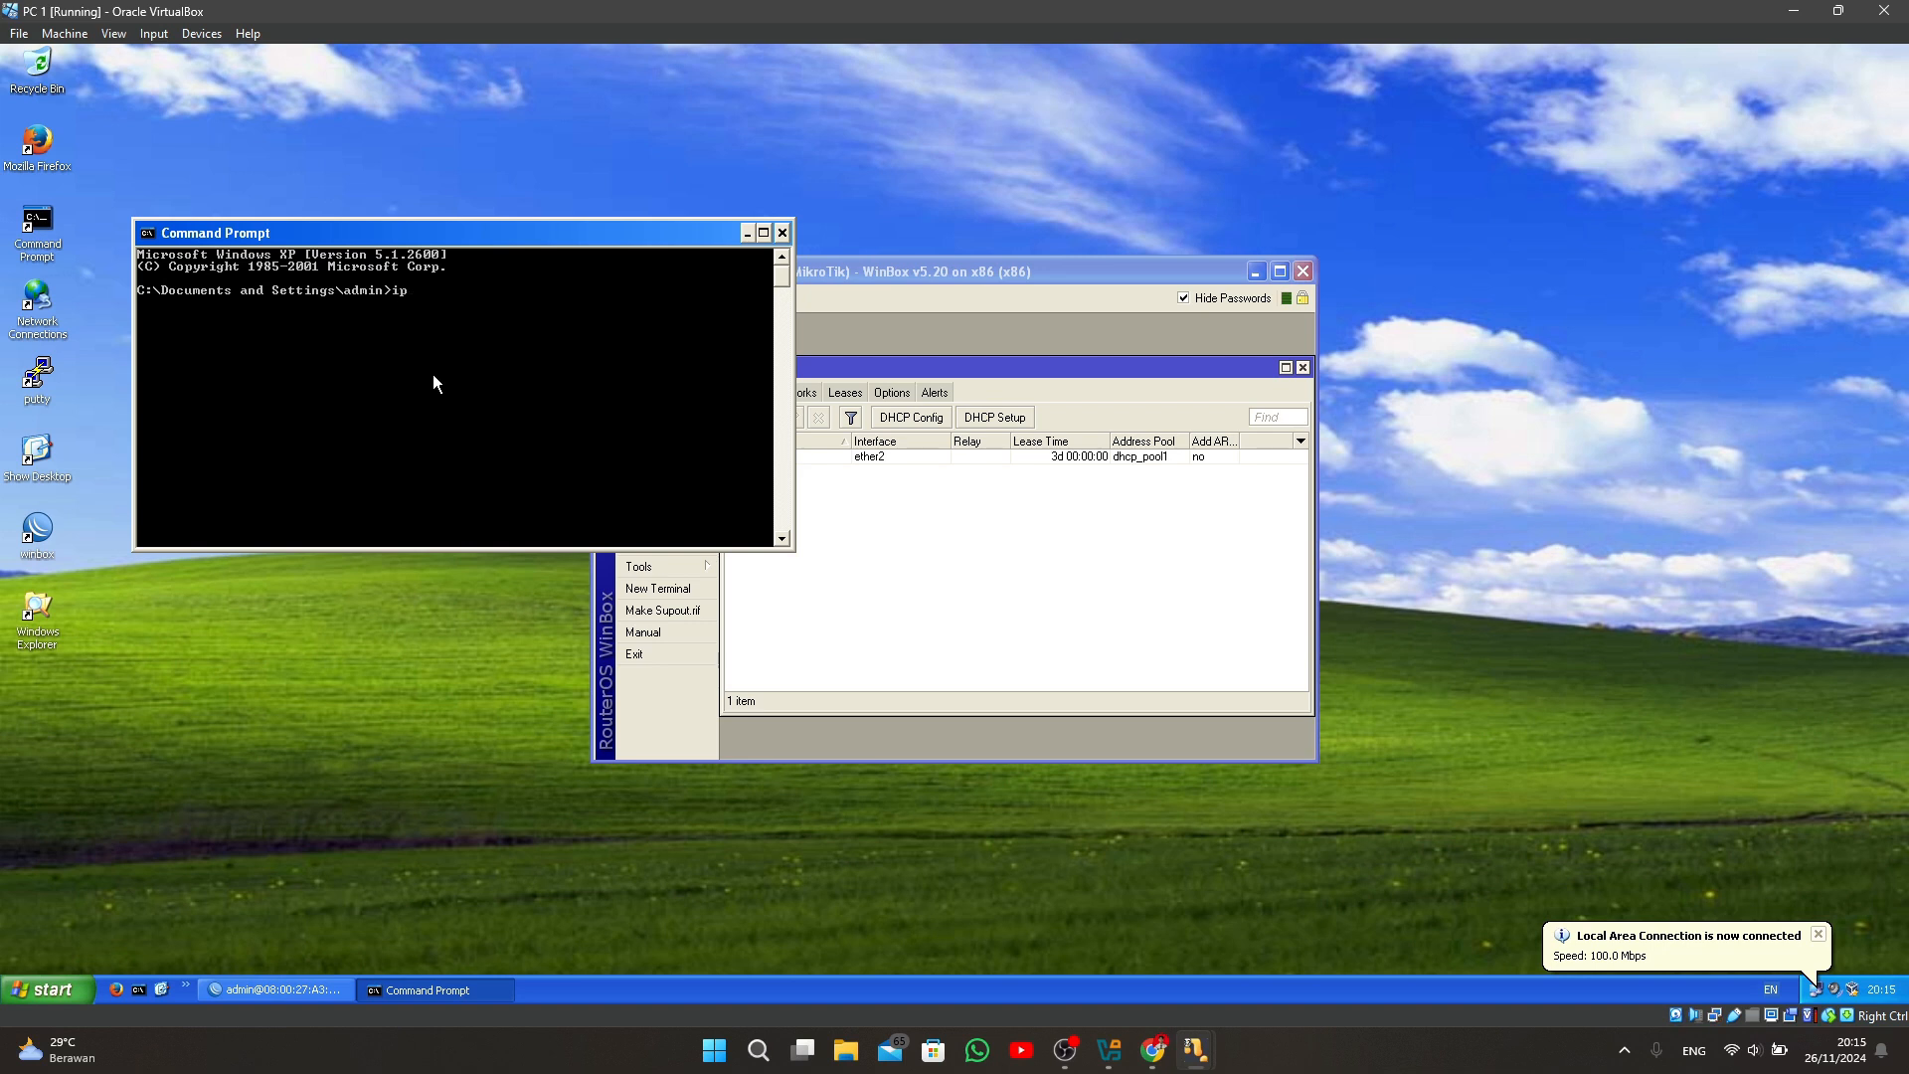
pyautogui.write('ipc')
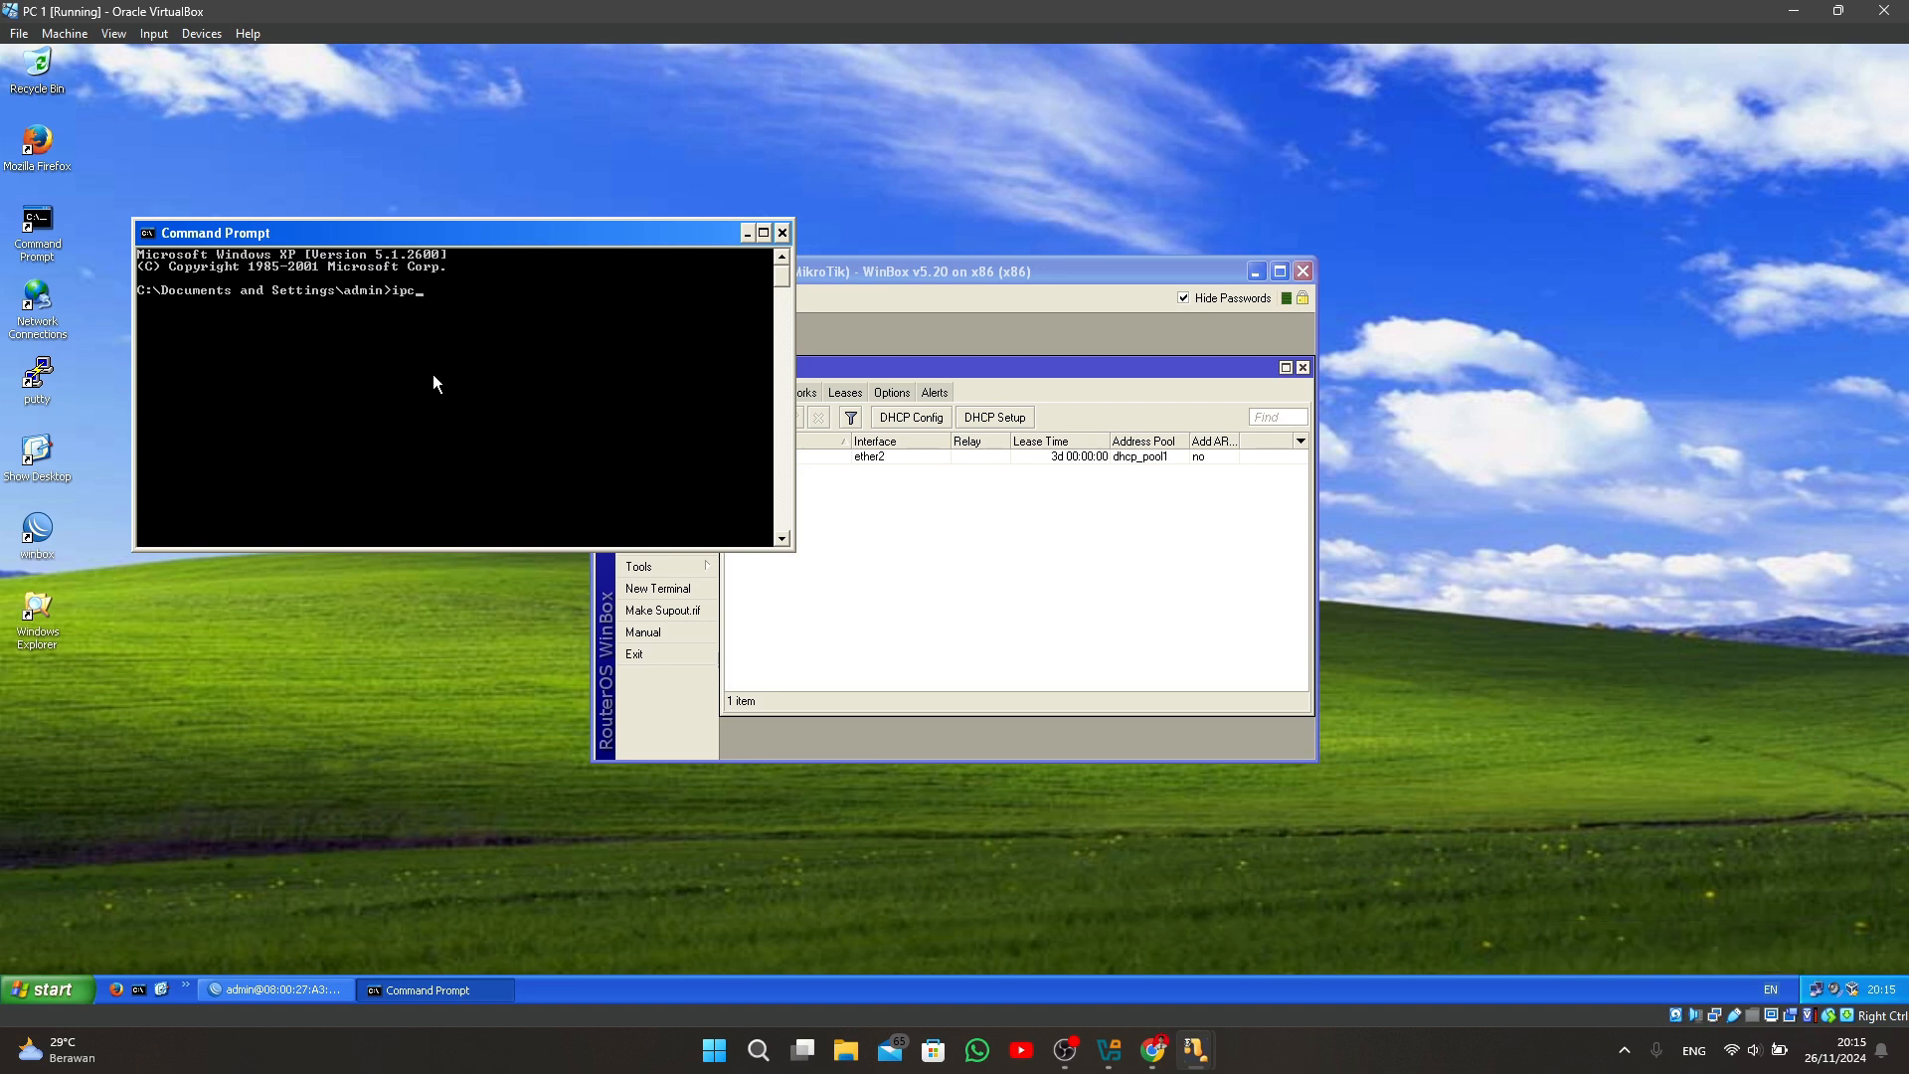
pyautogui.write('ongi')
pyautogui.press('BackSpace')
pyautogui.press('BackSpace')
pyautogui.write('fig')
pyautogui.press('Return')
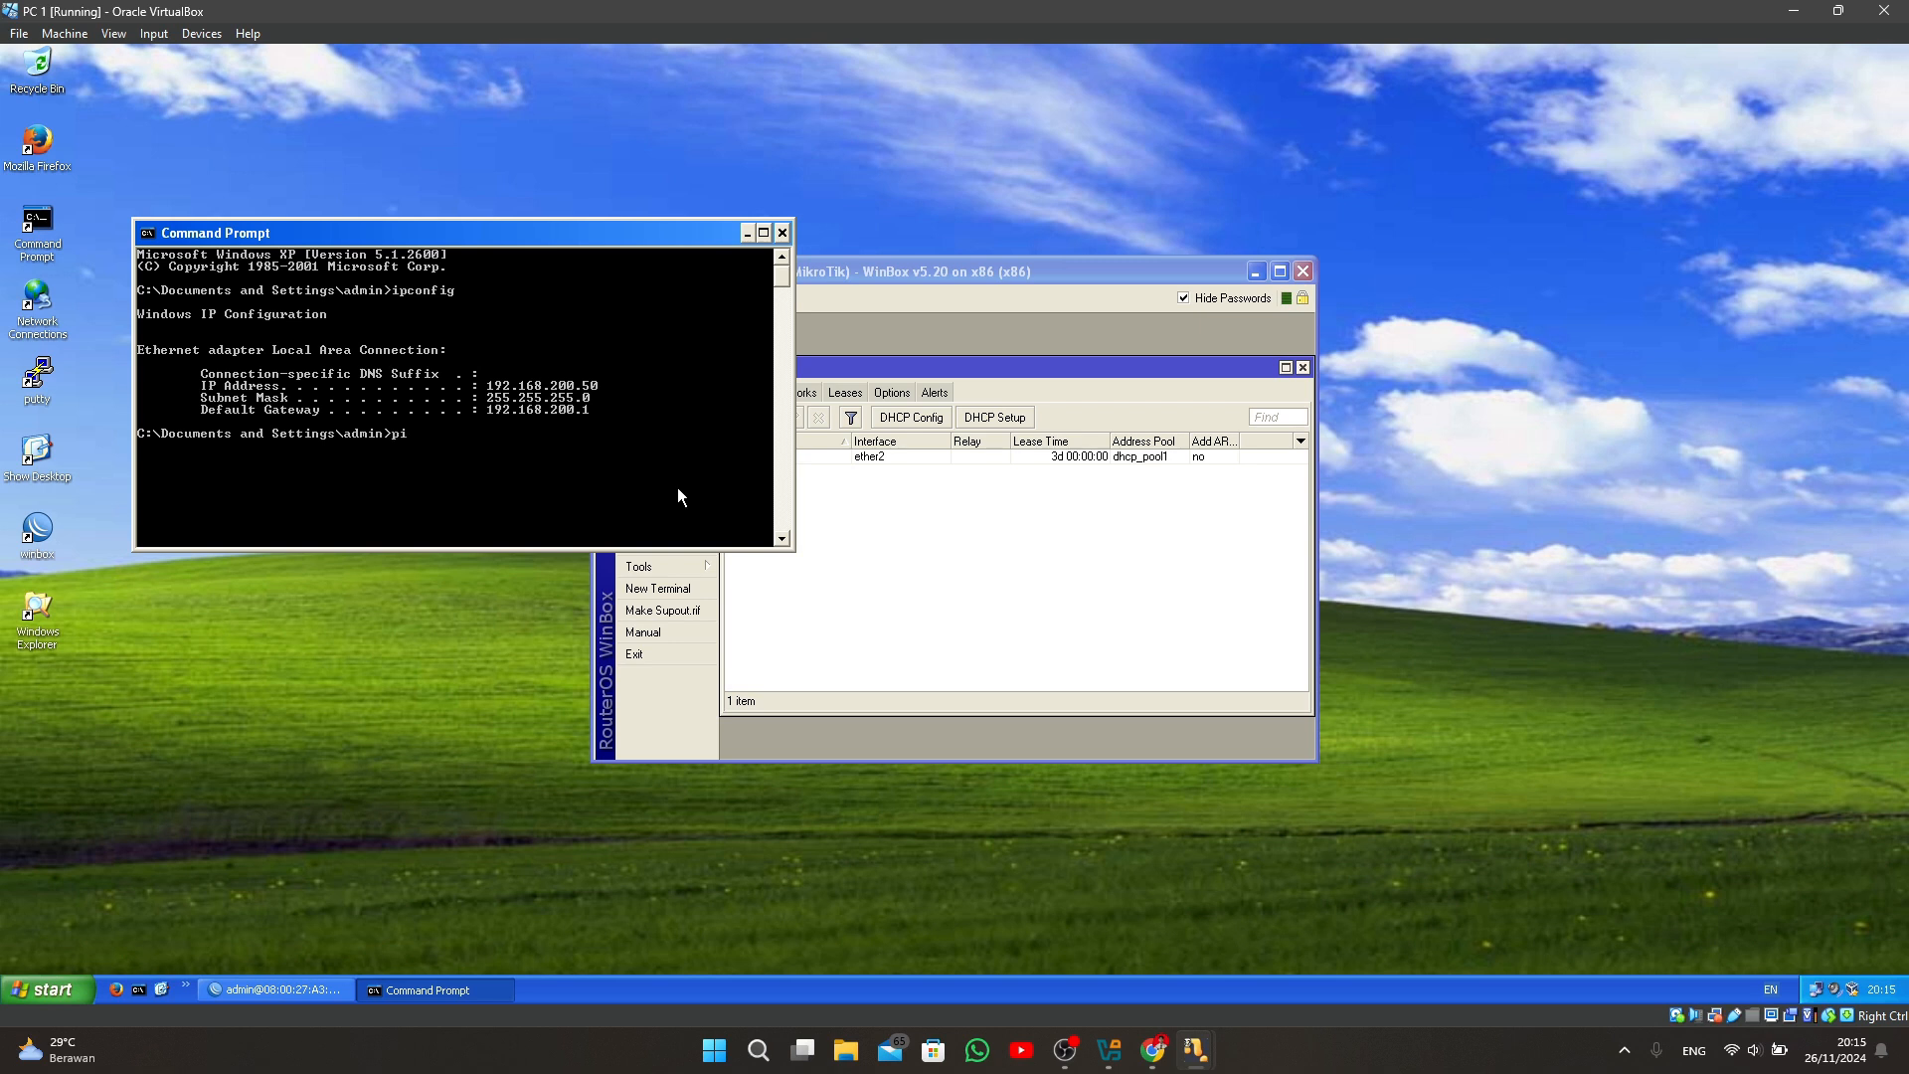
# Test PC 1's internet connection by running ping 8.8.8.8, and close the command prompt.
pyautogui.write('ng 8.8.8.8')
pyautogui.press('Return')
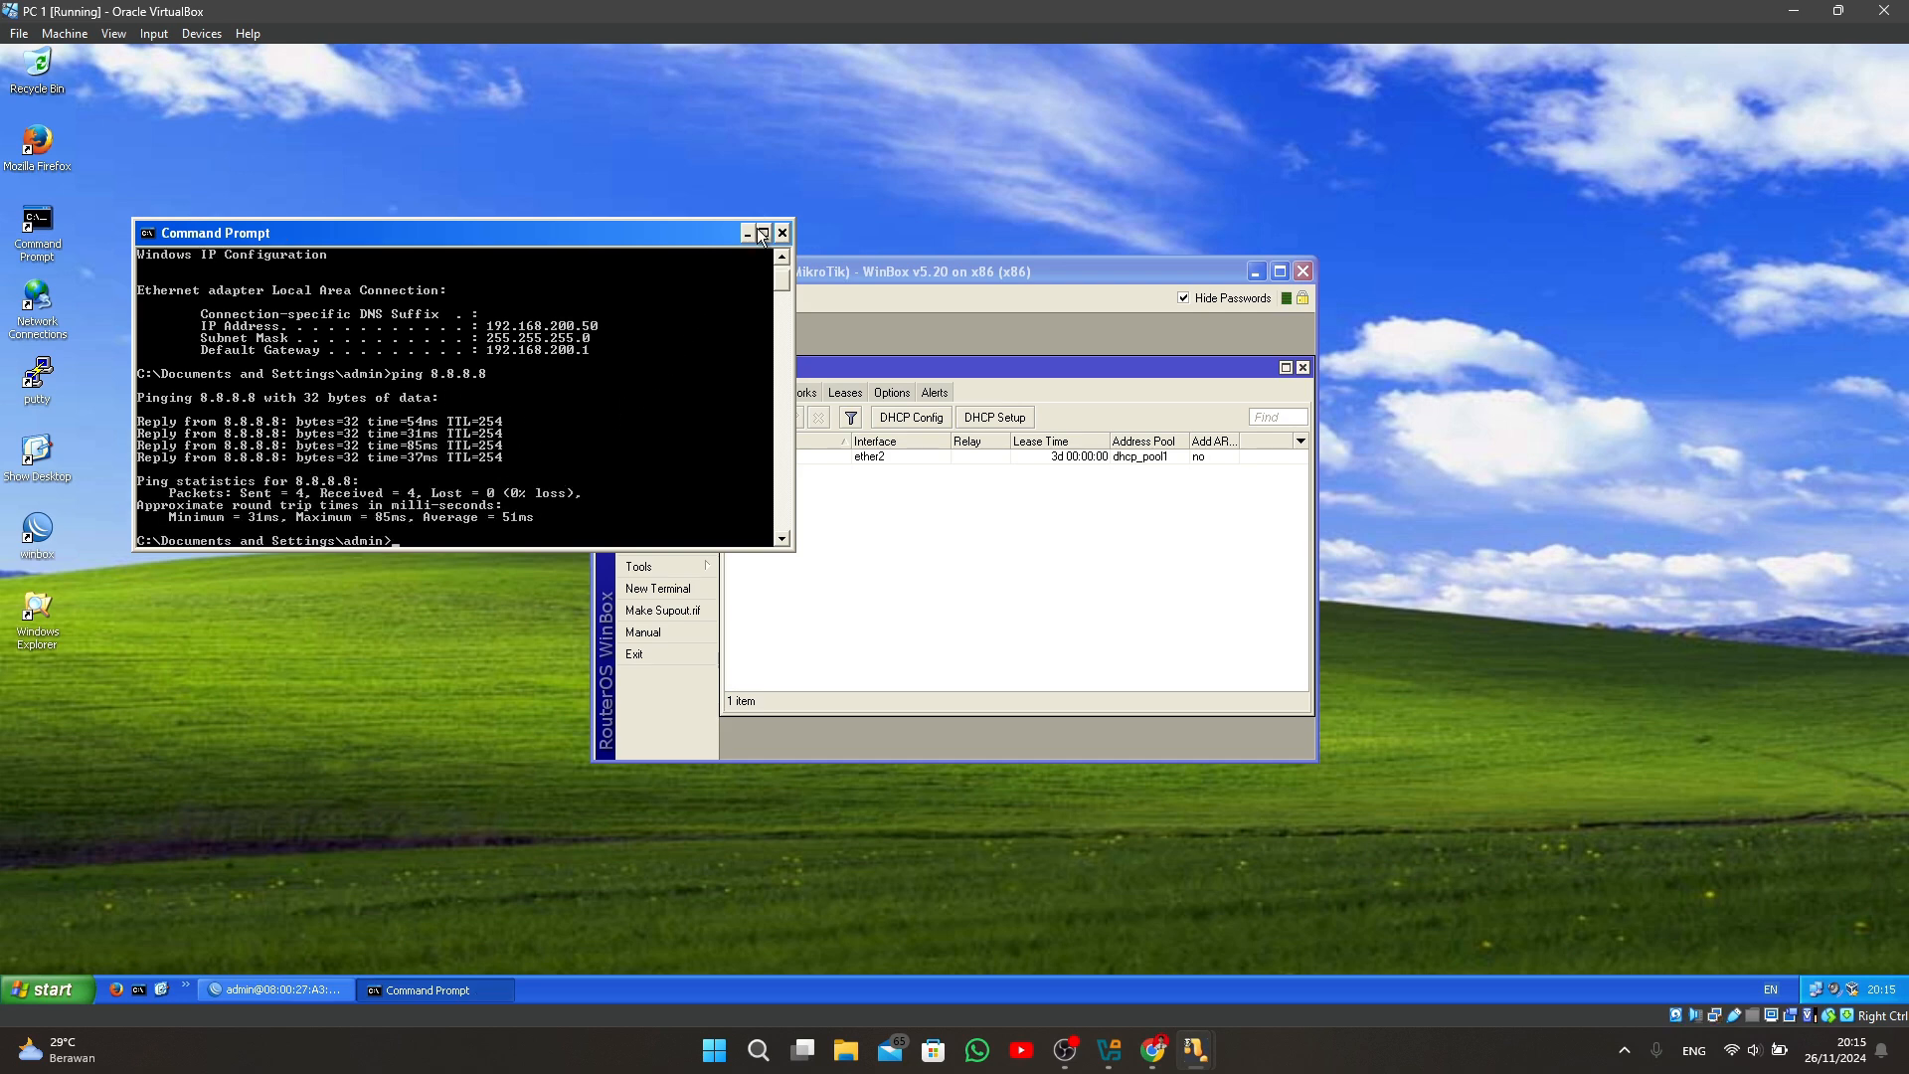
pyautogui.click(785, 232)
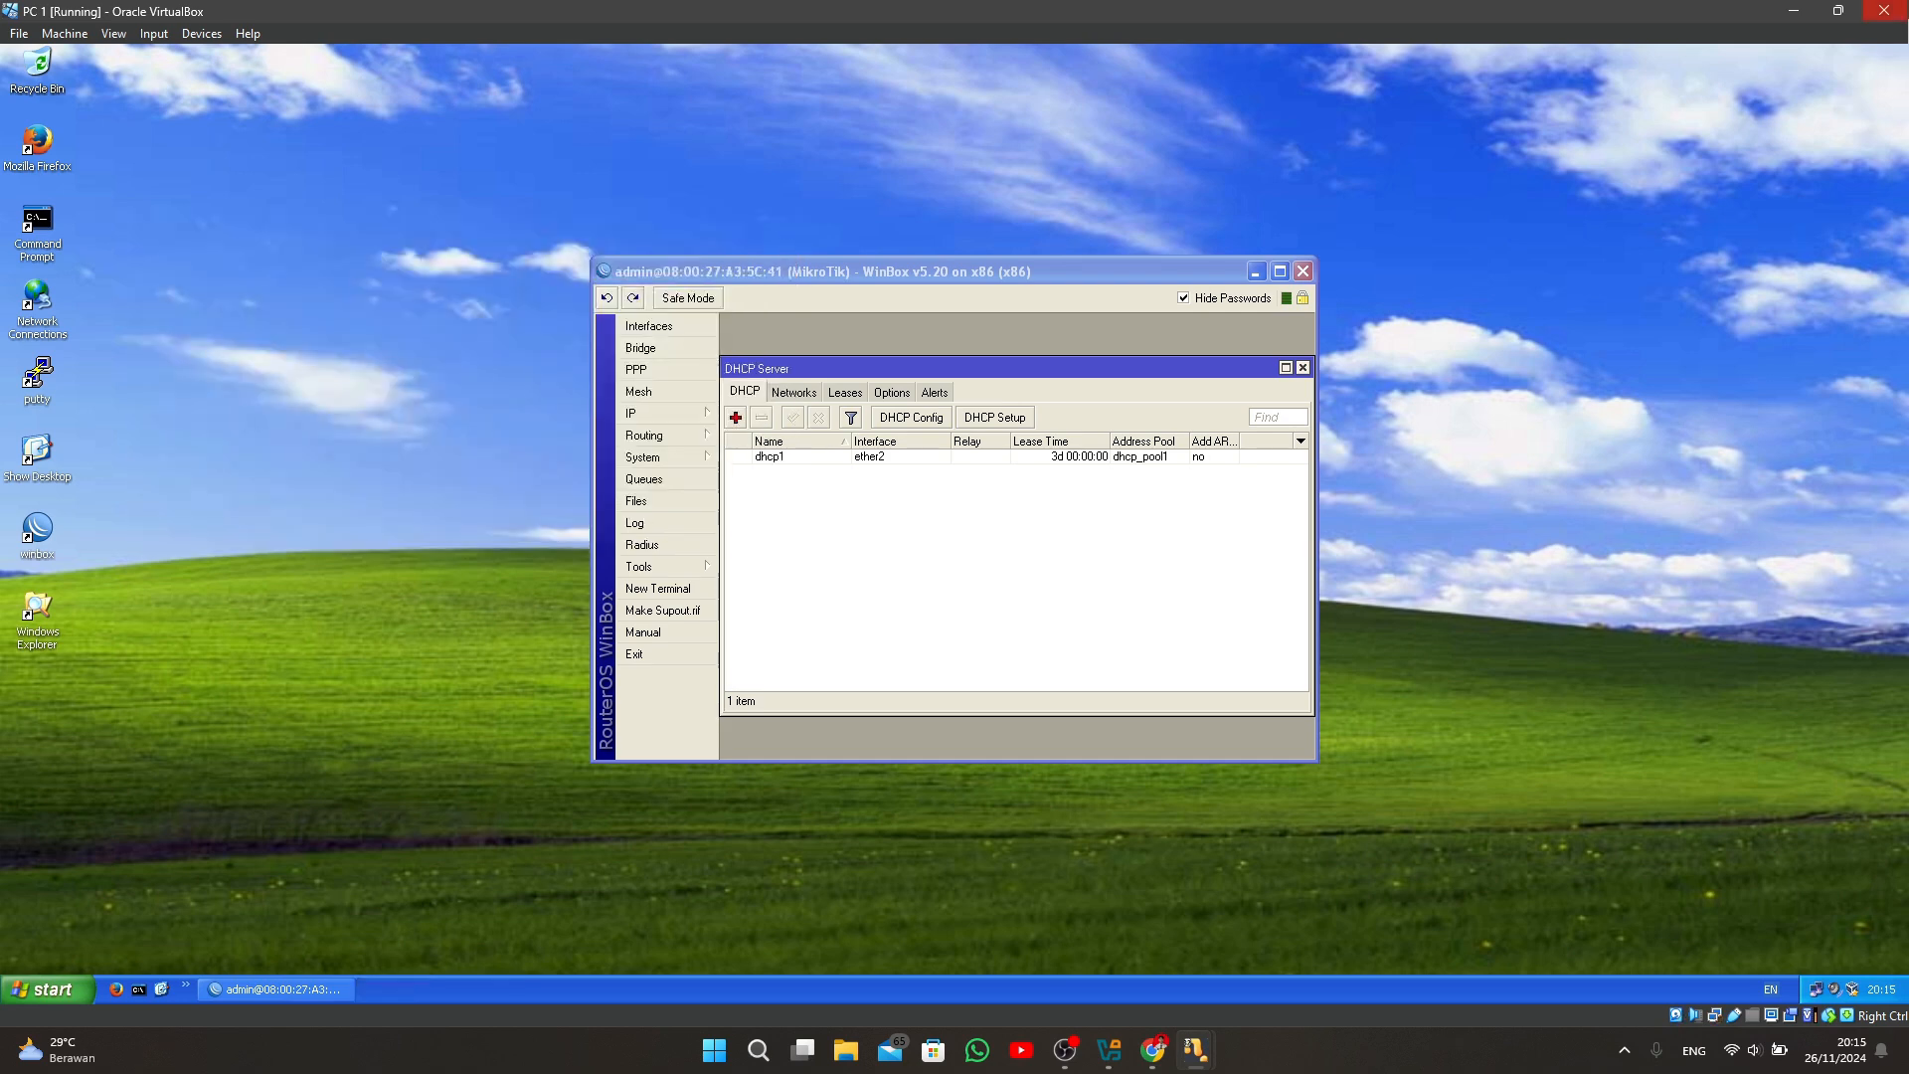
# Restore the PC 1 window, maximize PC 2, and dismiss its VirtualBox notifications and duplicate-name error.
pyautogui.click(1839, 11)
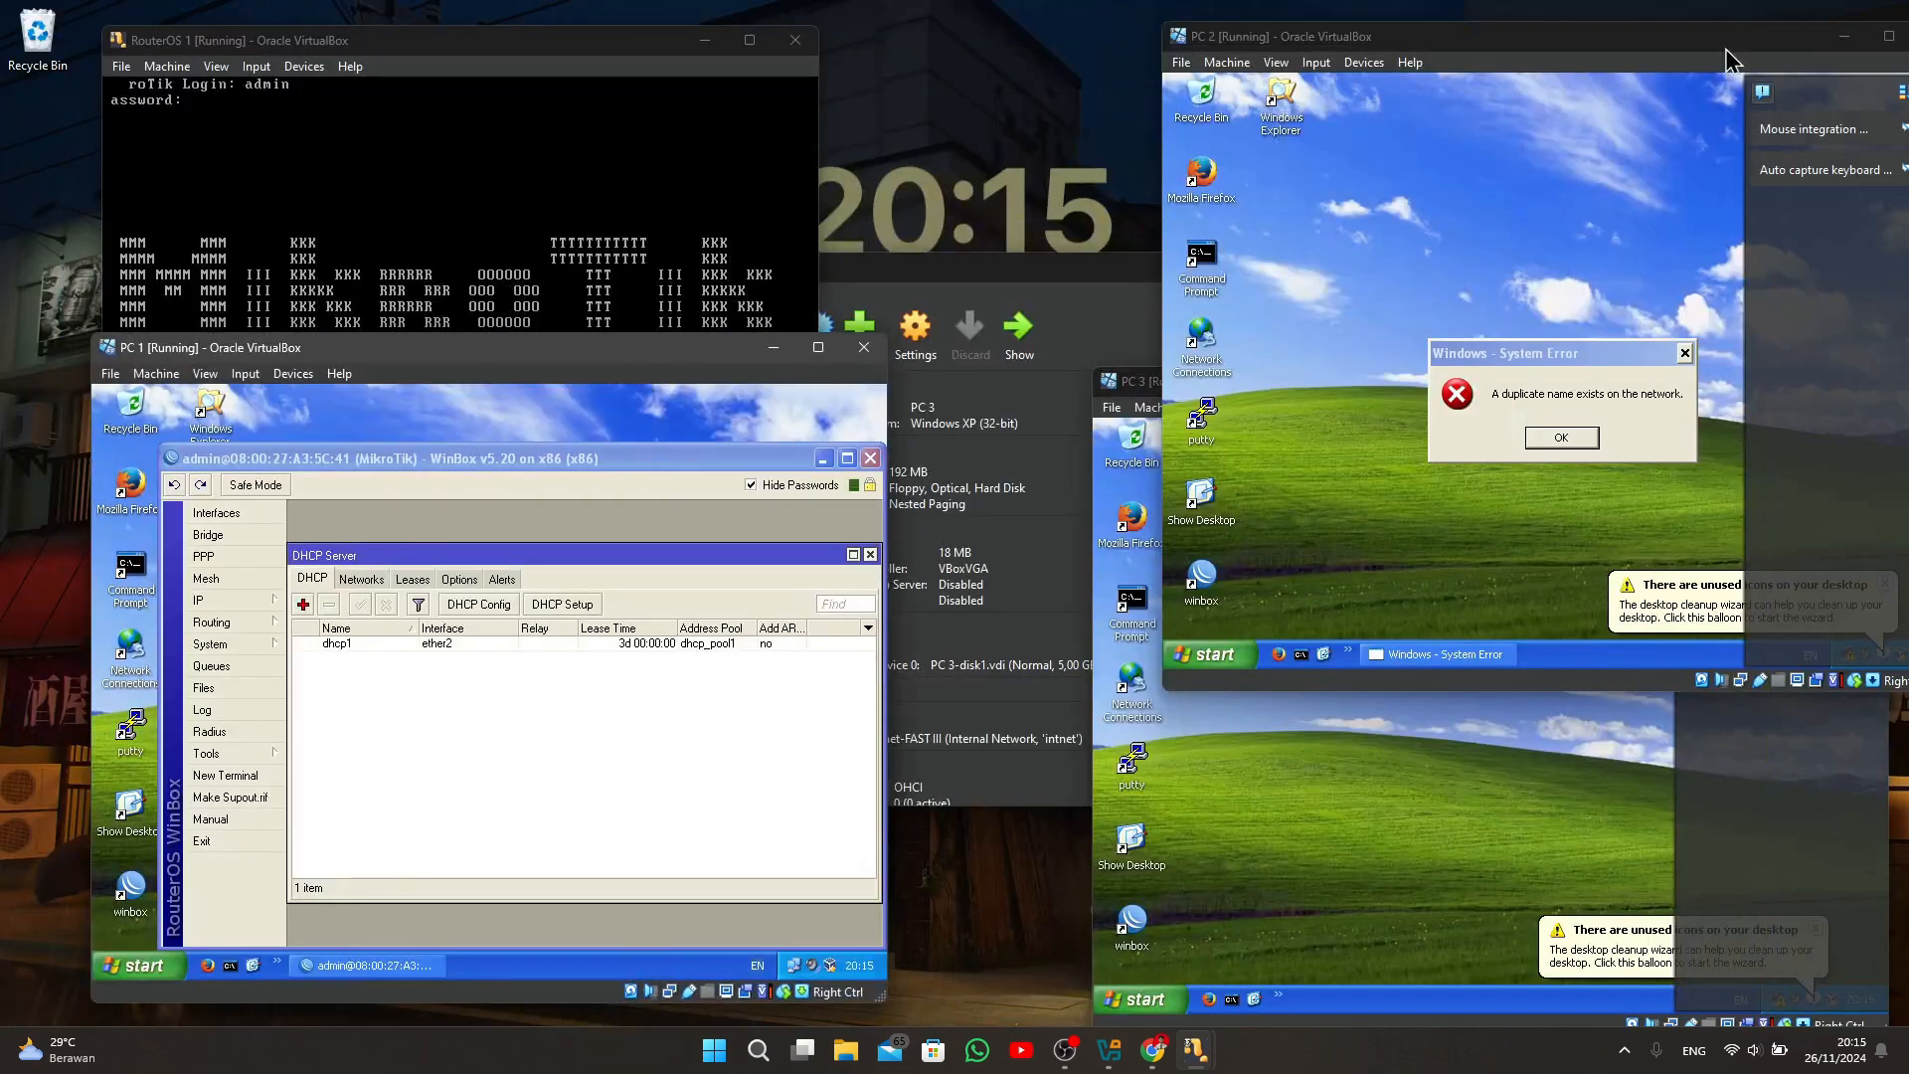
pyautogui.click(1889, 35)
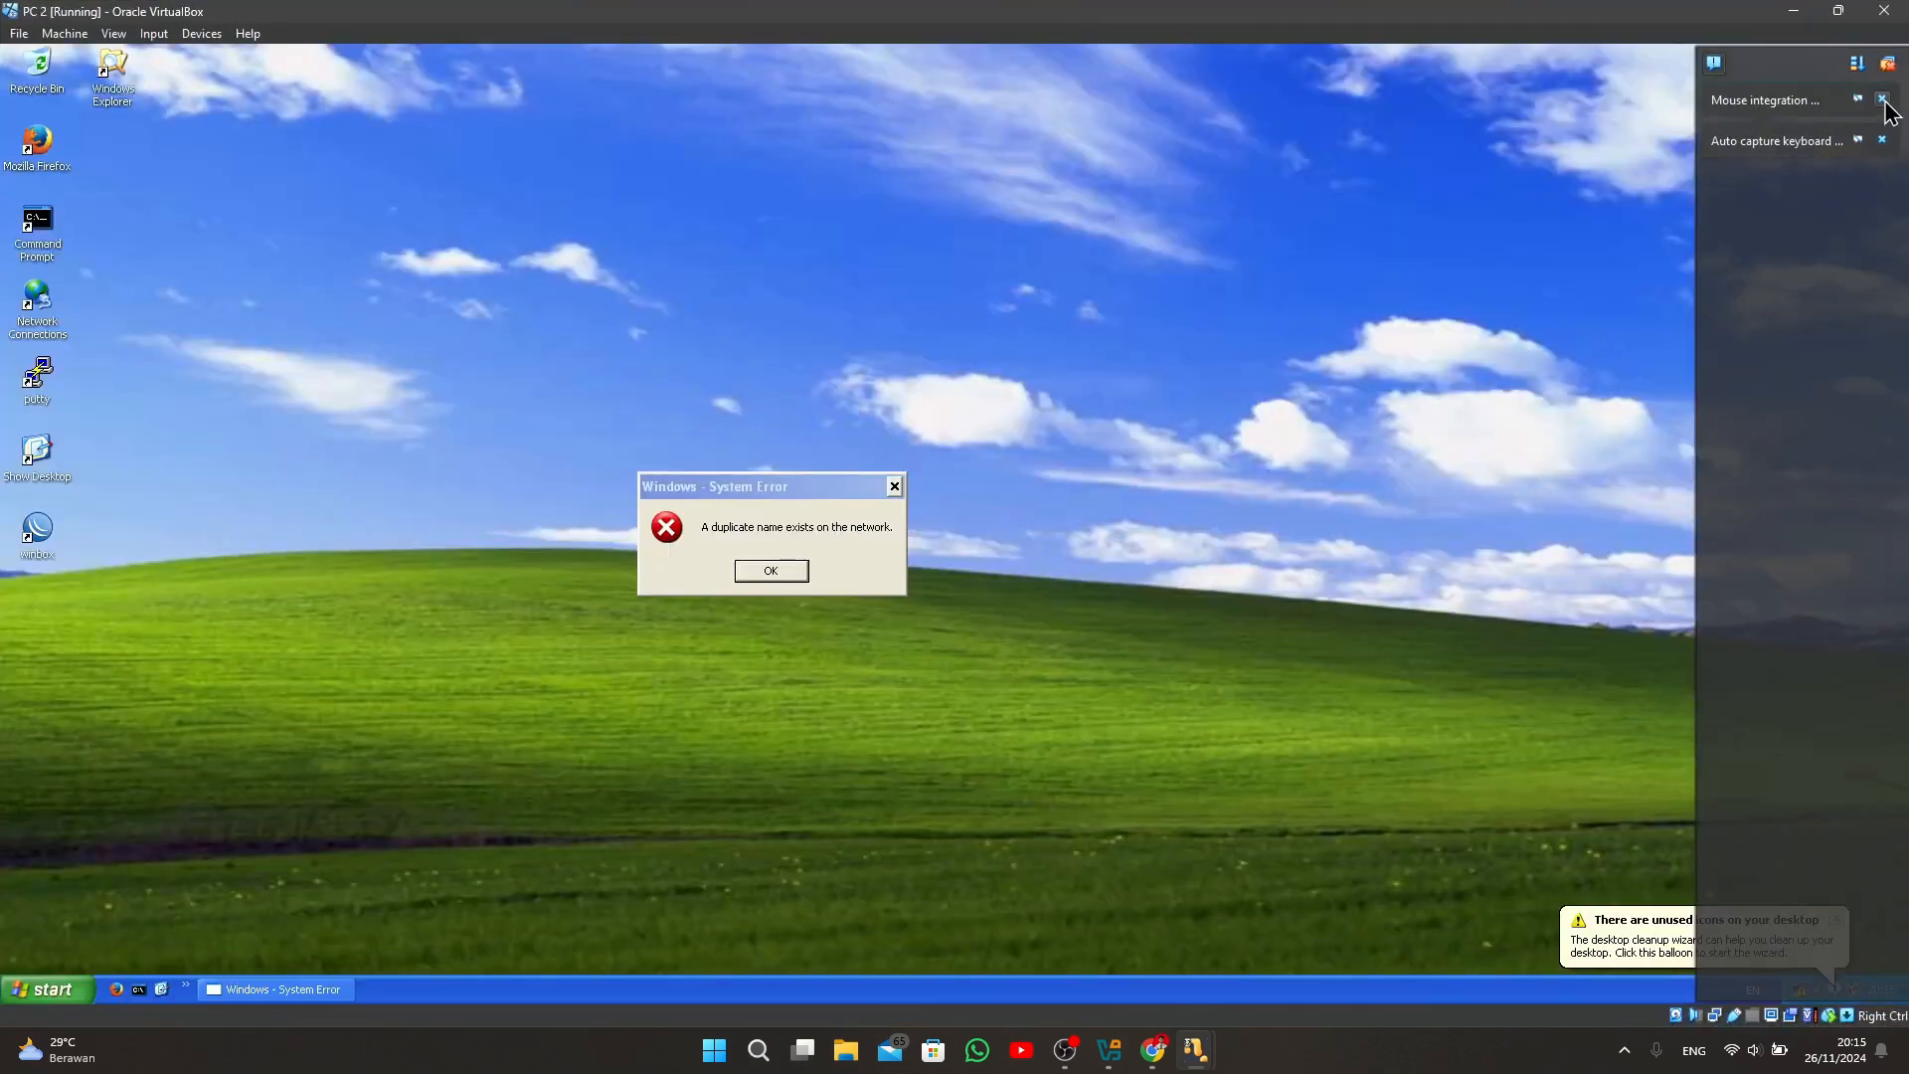
pyautogui.click(1884, 101)
pyautogui.click(1884, 101)
pyautogui.click(771, 570)
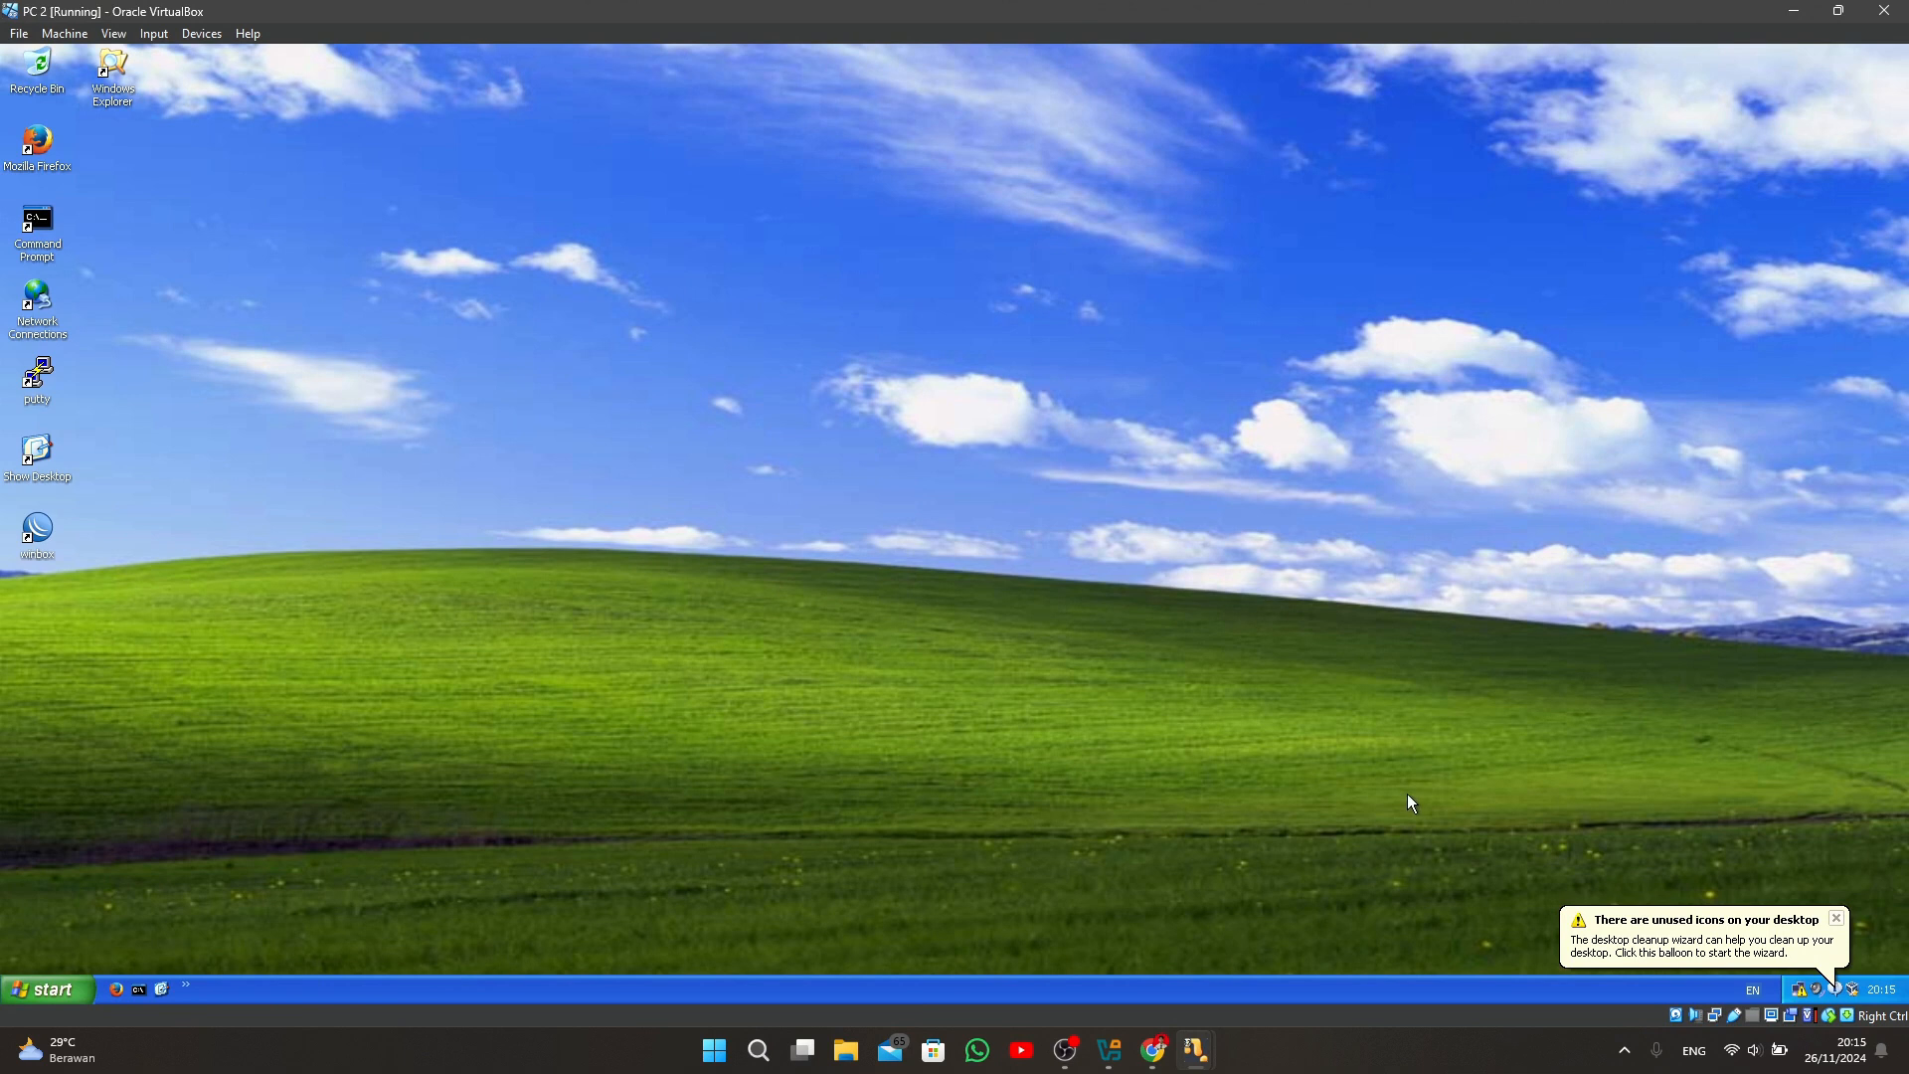
# Disable and re-enable the Local Area Connection on PC 2, and close Network Connections.
pyautogui.rightClick(1800, 989)
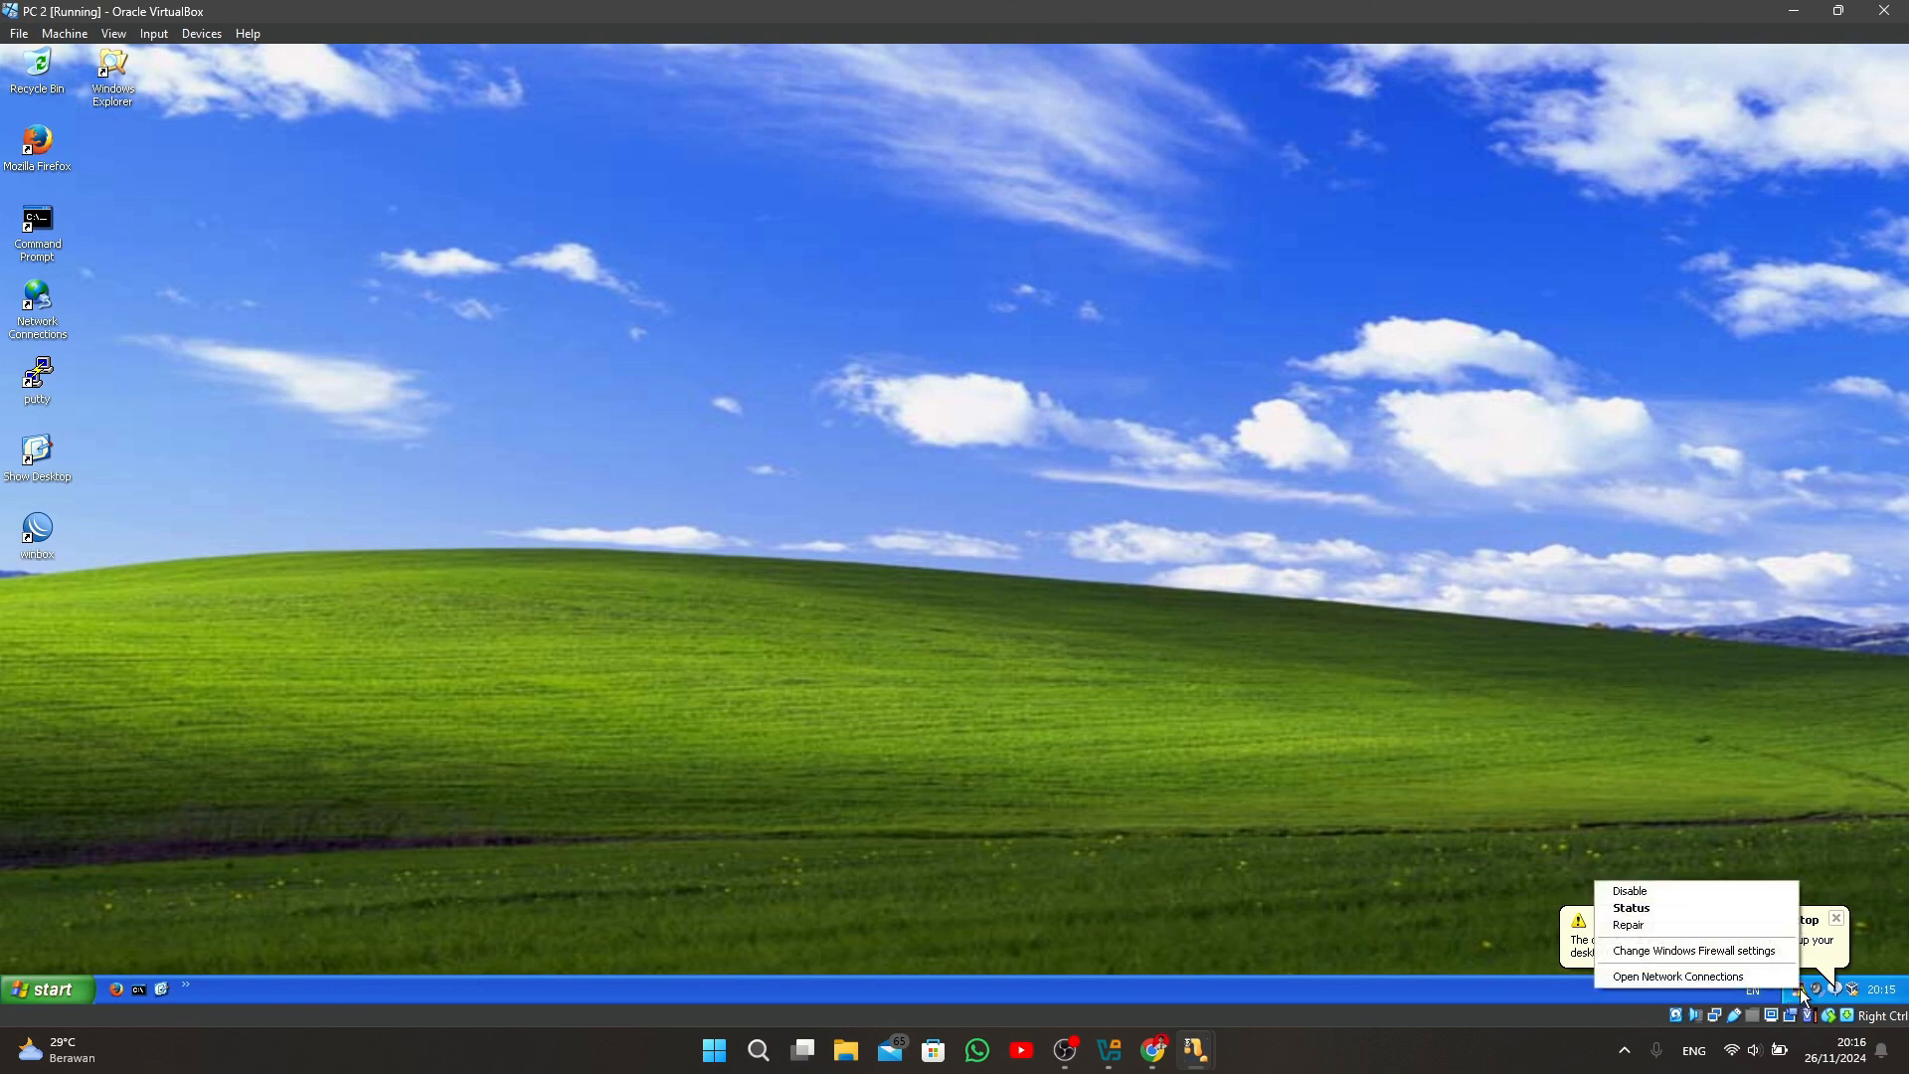
pyautogui.click(1693, 978)
pyautogui.rightClick(426, 344)
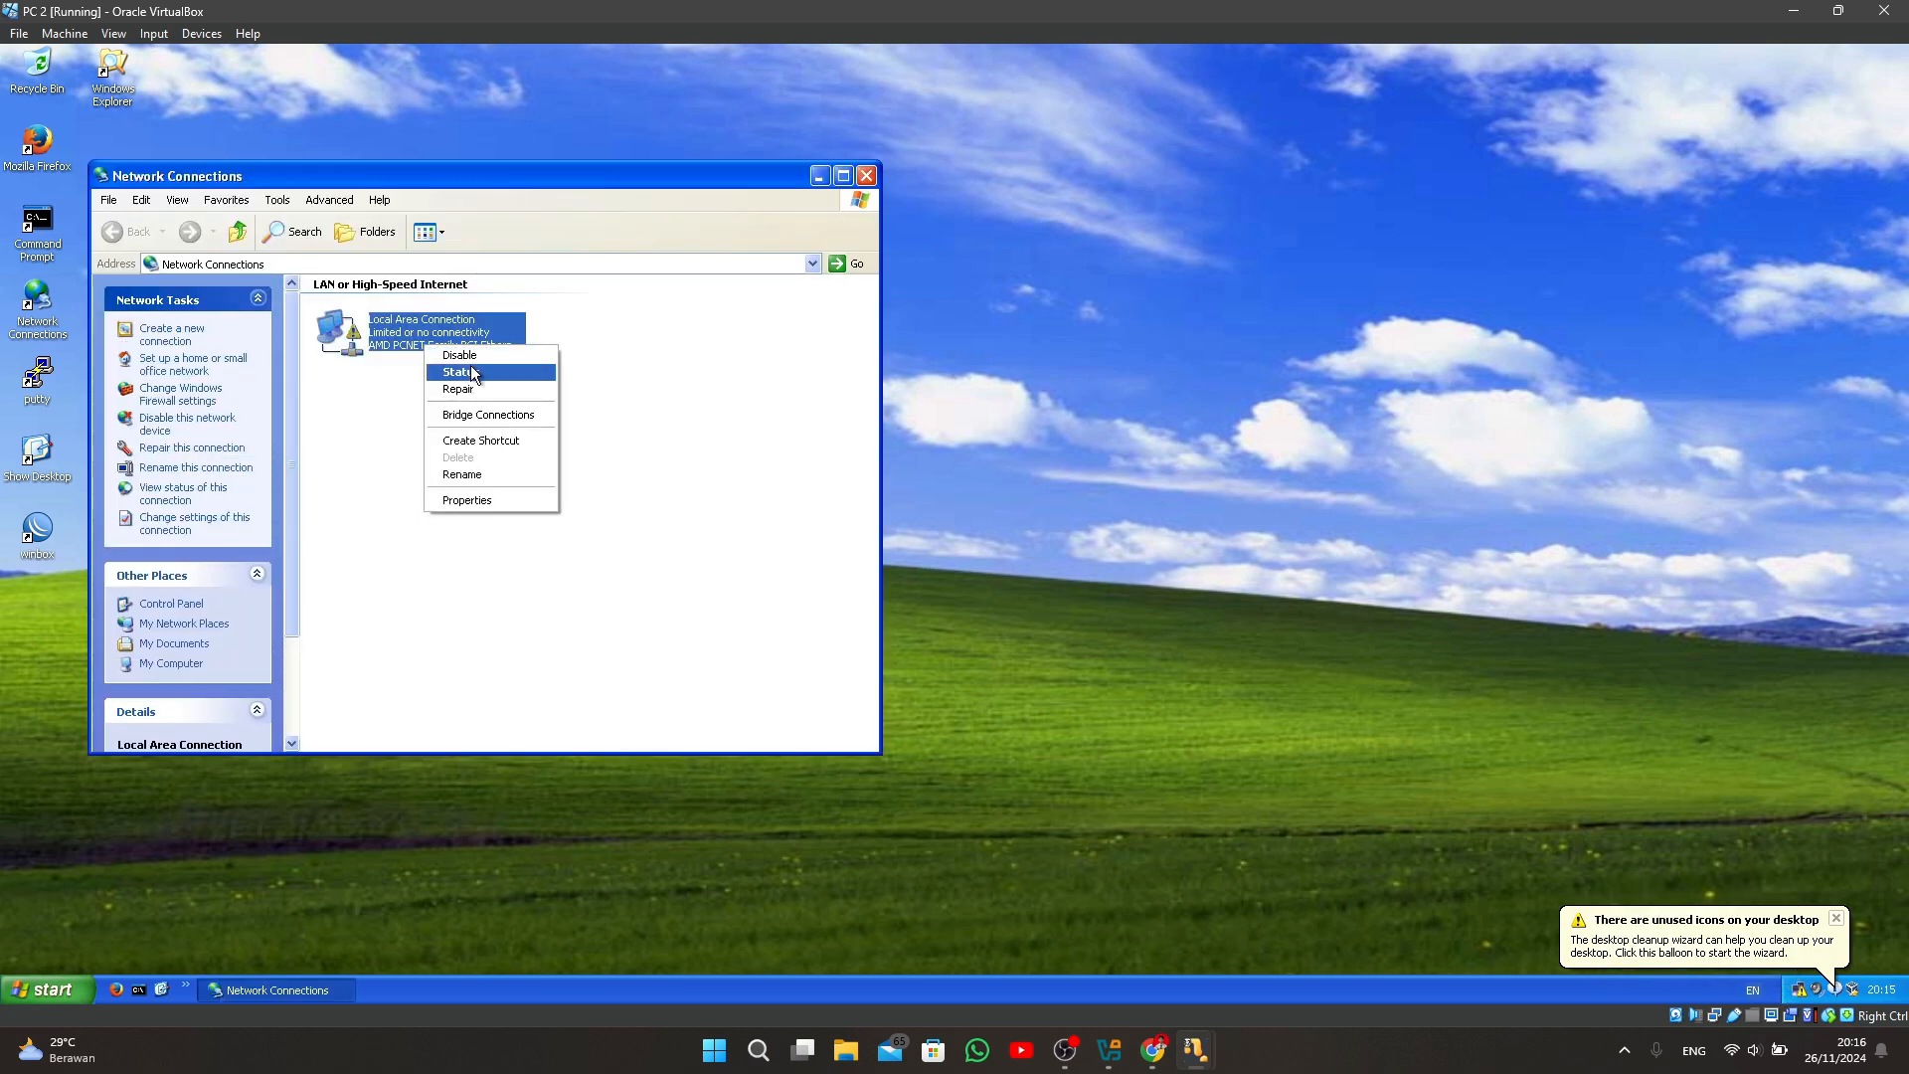
pyautogui.click(471, 357)
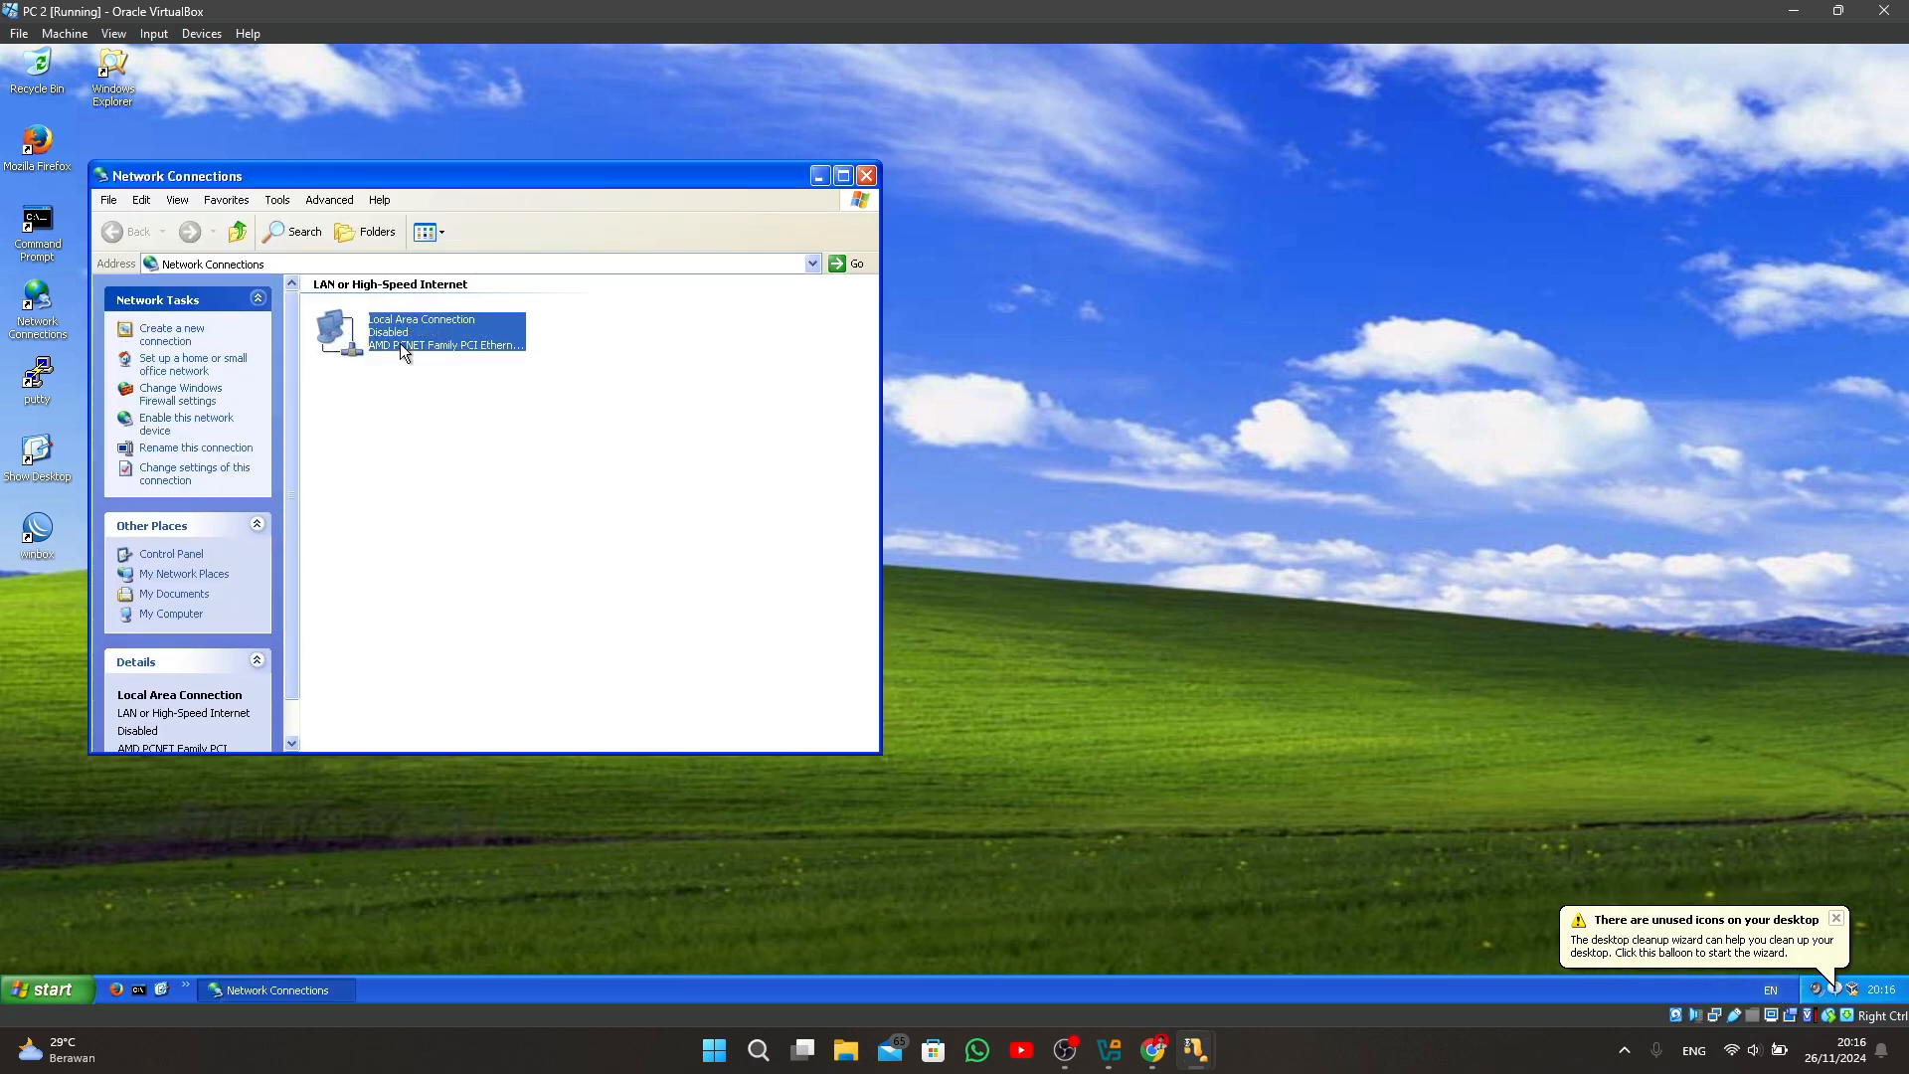
pyautogui.rightClick(403, 332)
pyautogui.click(453, 346)
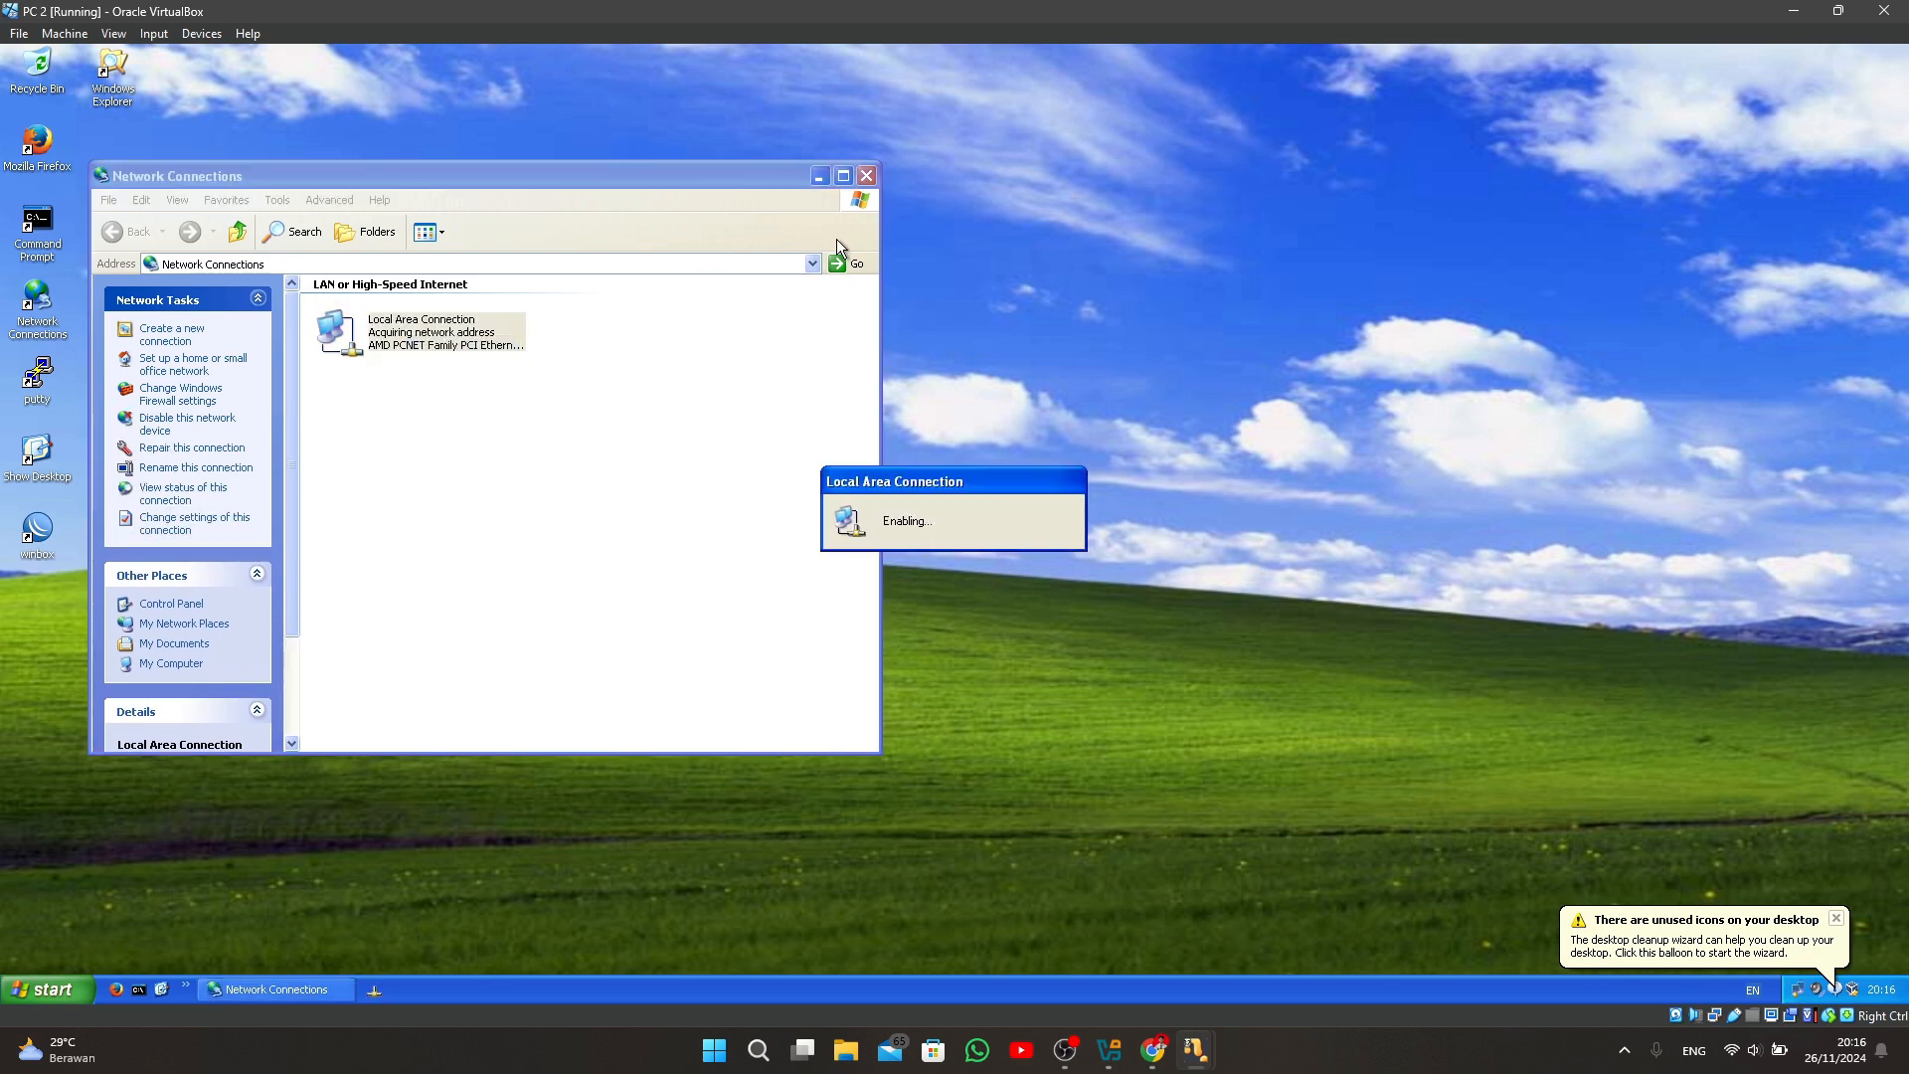
pyautogui.click(866, 176)
# Open a command prompt on PC 2 and run ipconfig to check its IP configuration.
pyautogui.click(139, 989)
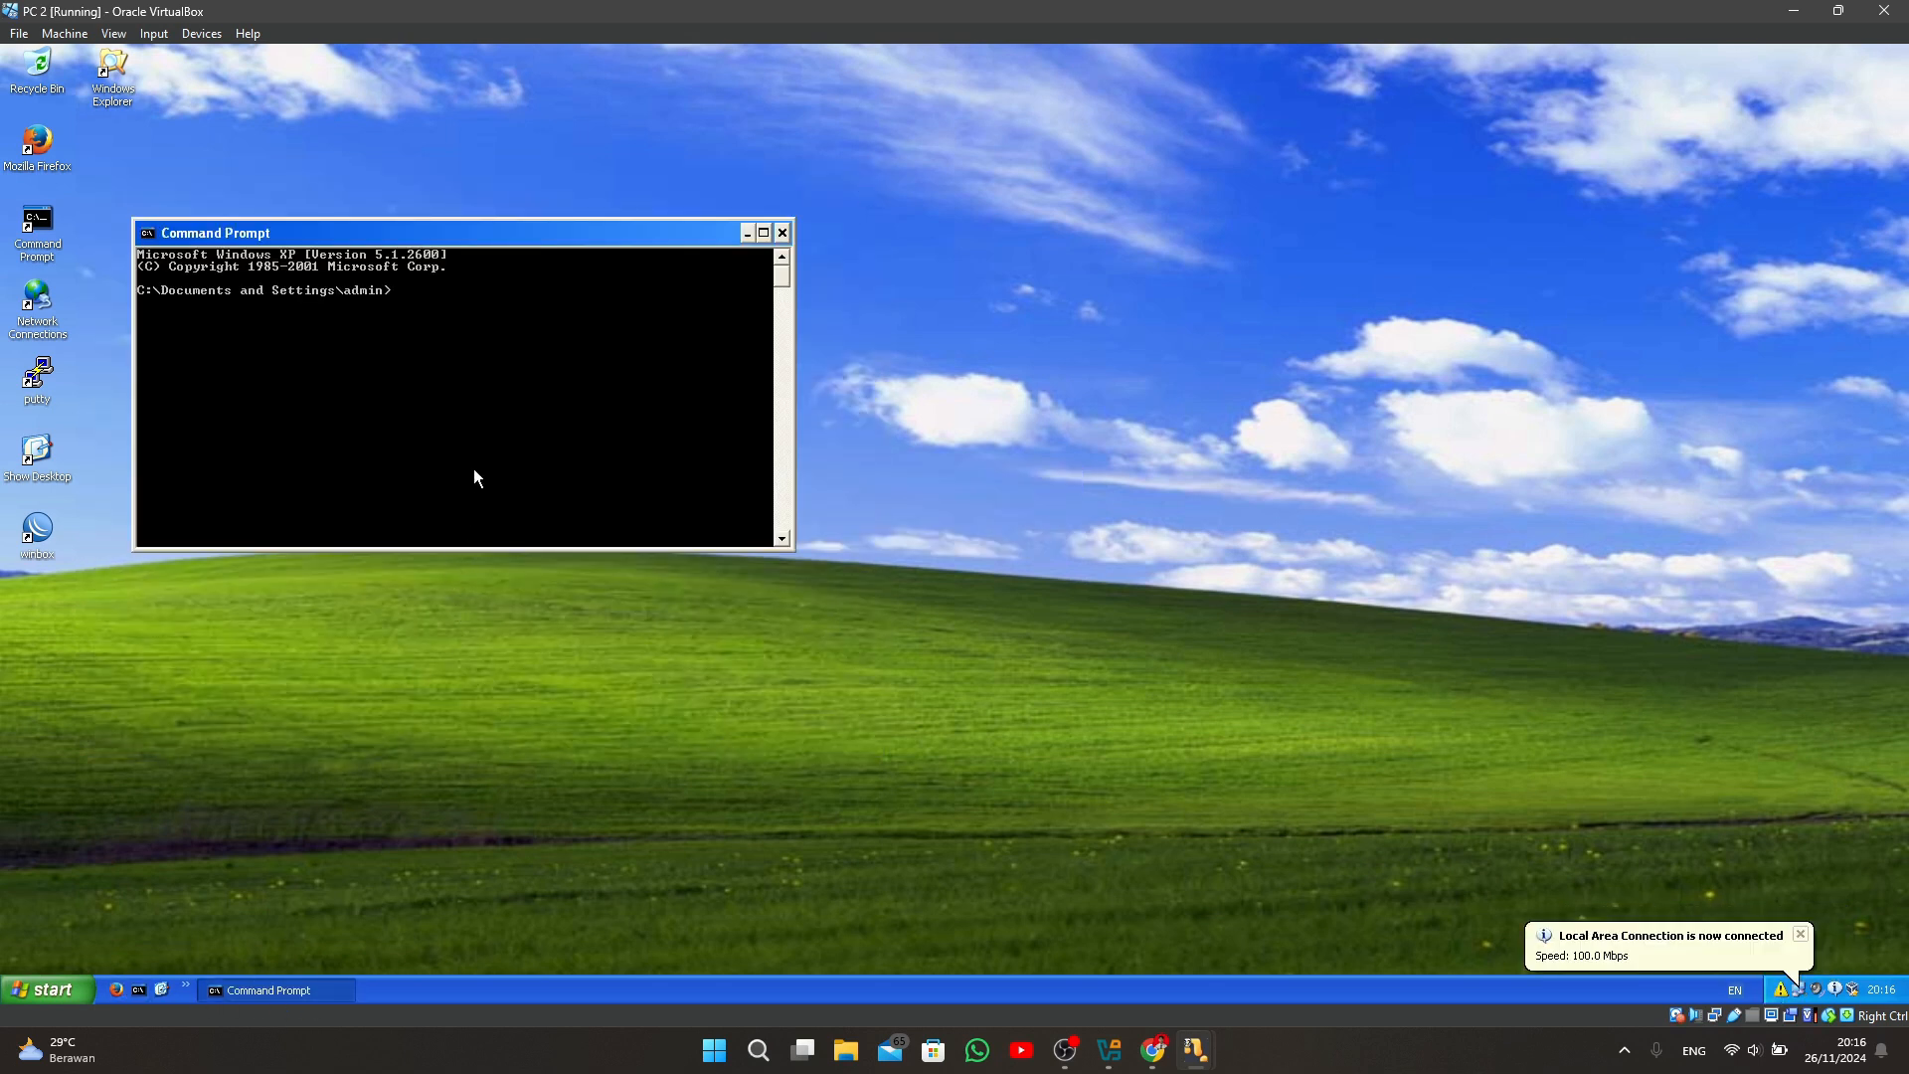
pyautogui.write('ipconfig')
pyautogui.press('Return')
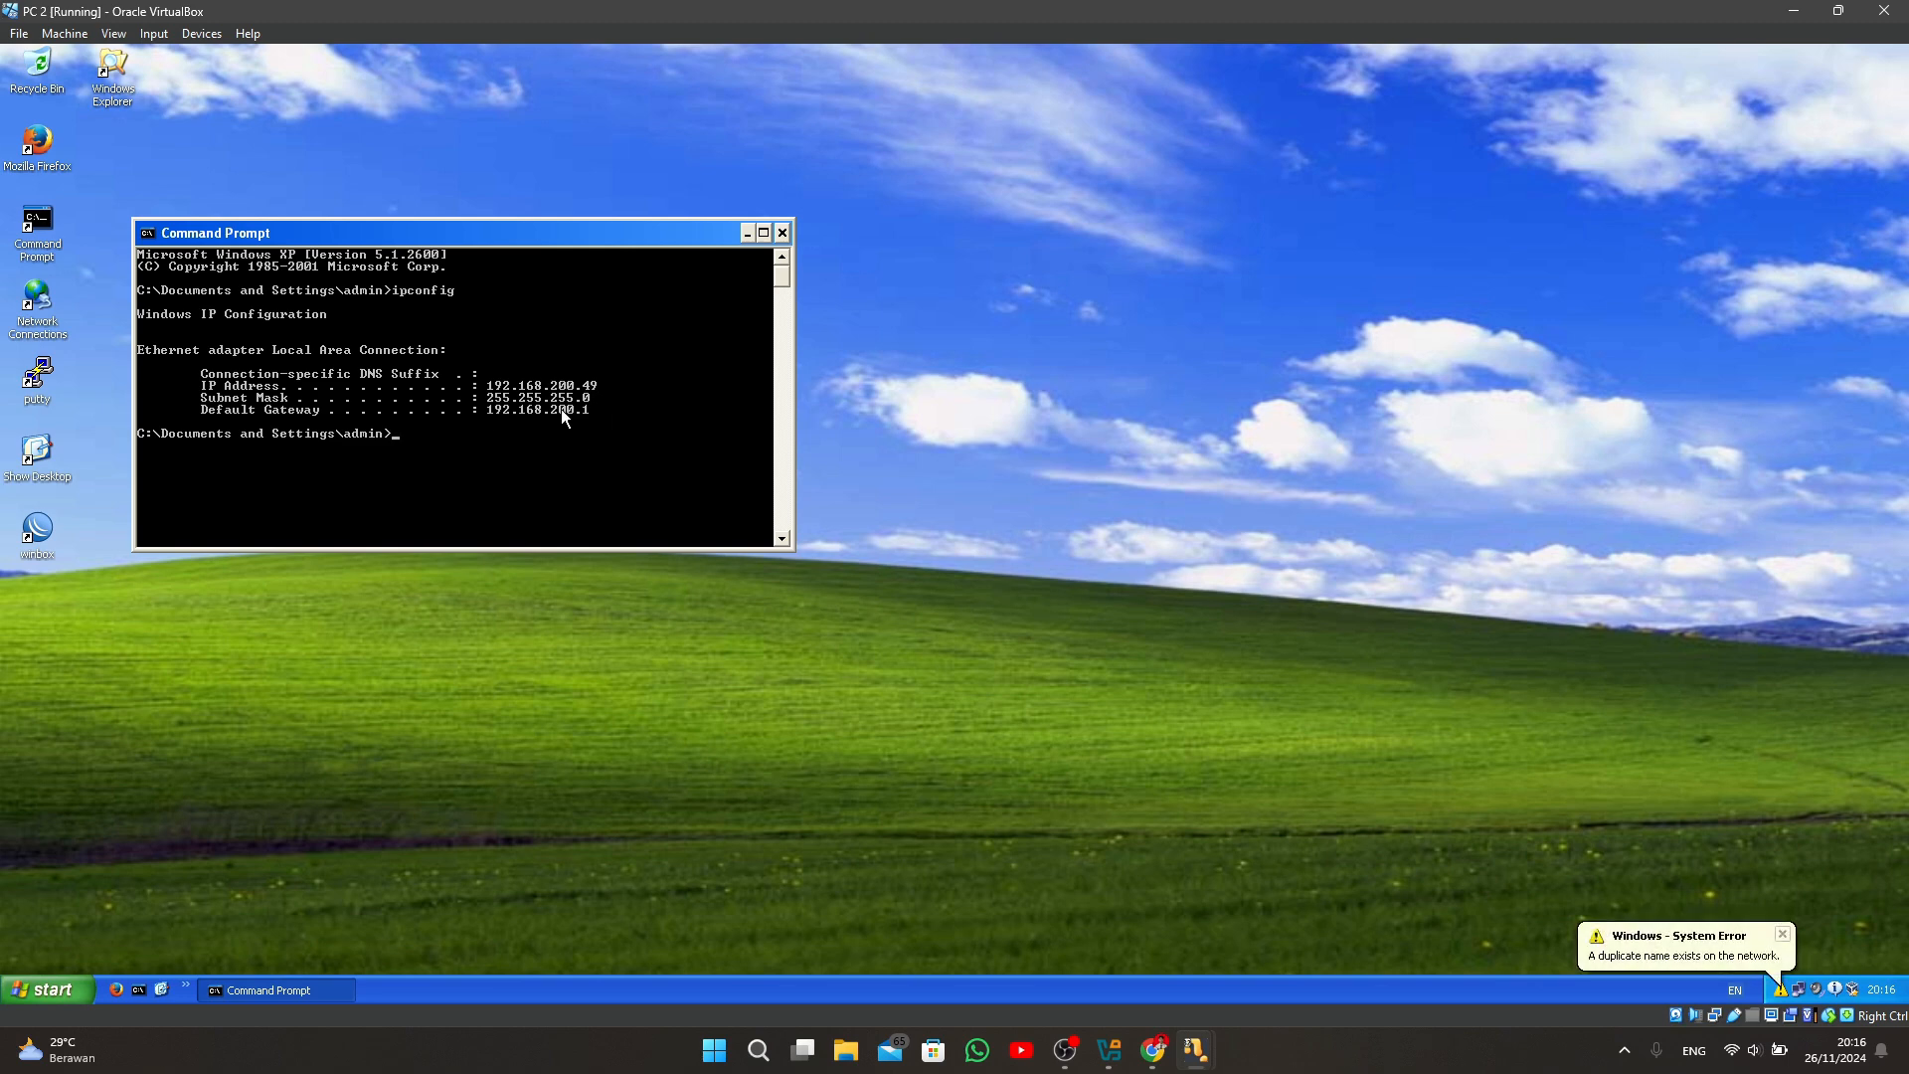
# Test PC 2's internet connection by running ping 8.8.8.8, and close the command prompt.
pyautogui.write('ping 8.8.8.8')
pyautogui.press('Return')
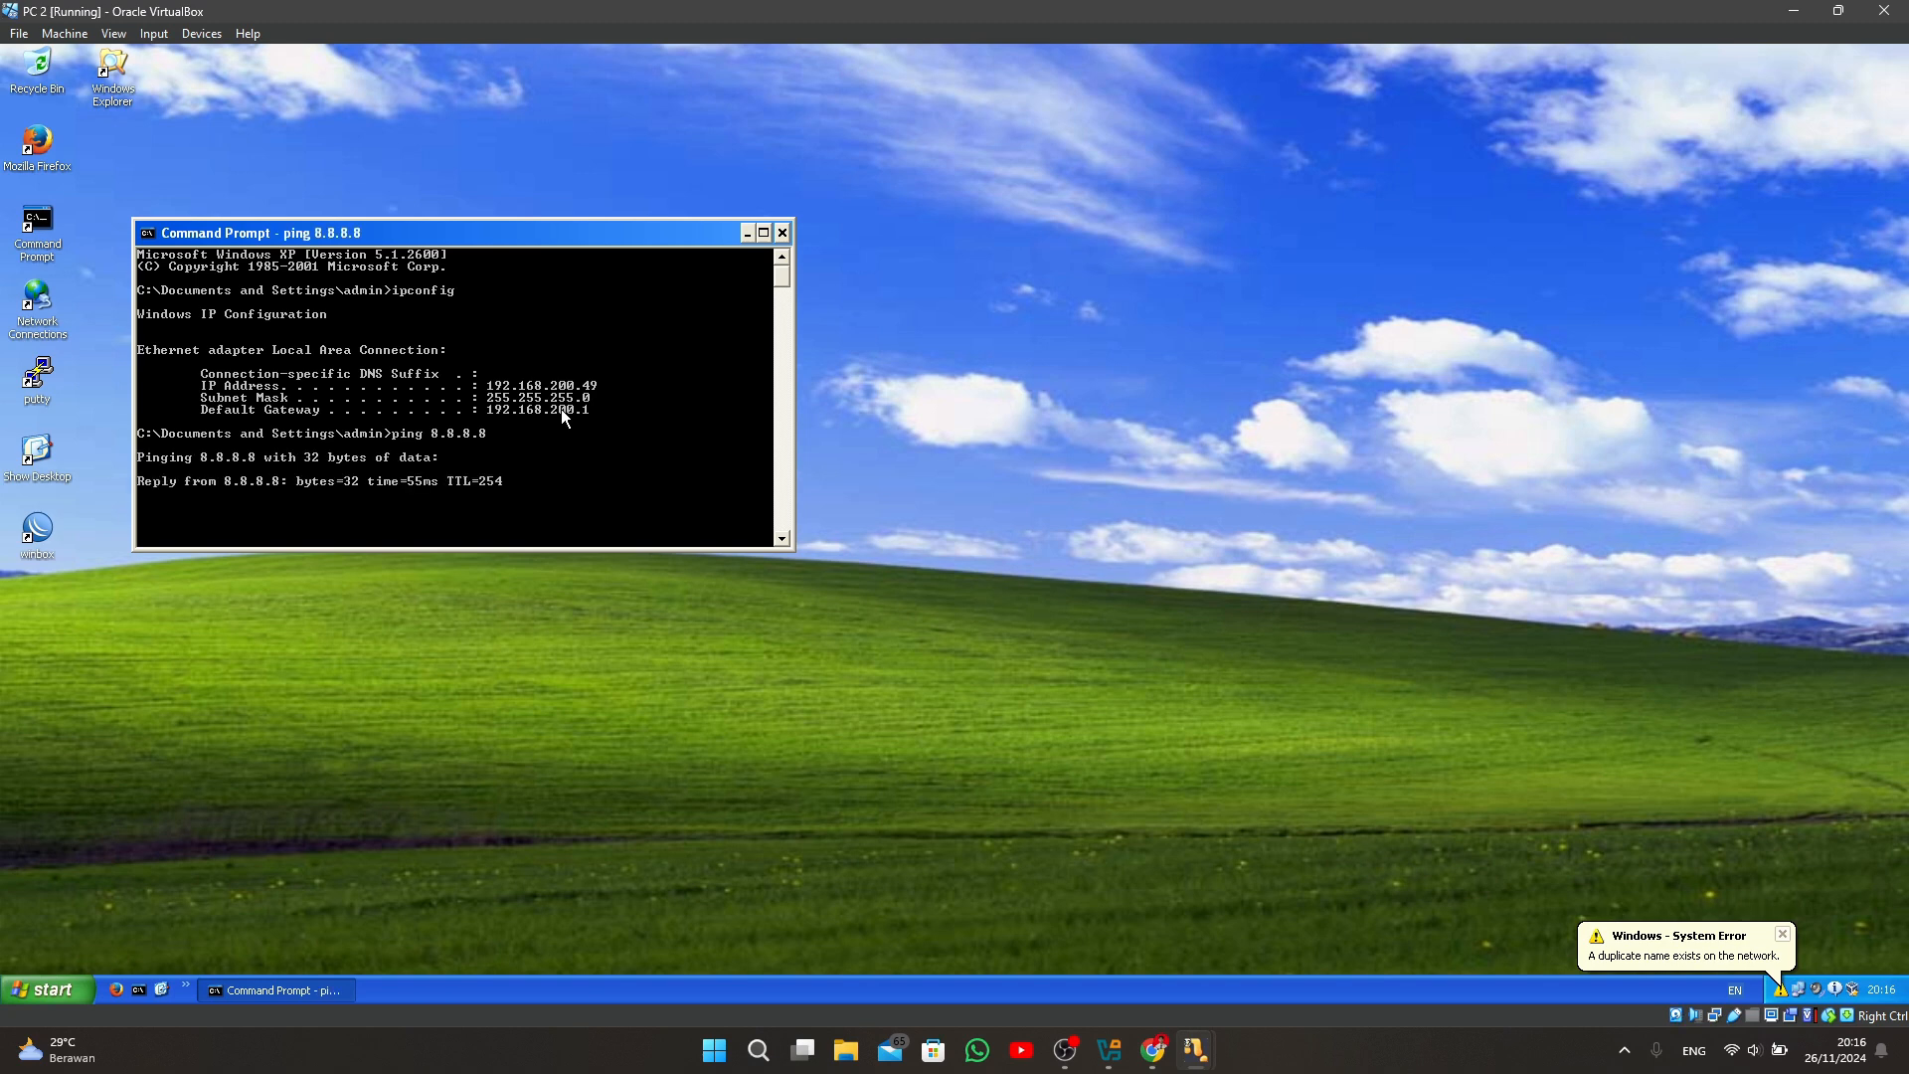
pyautogui.click(783, 235)
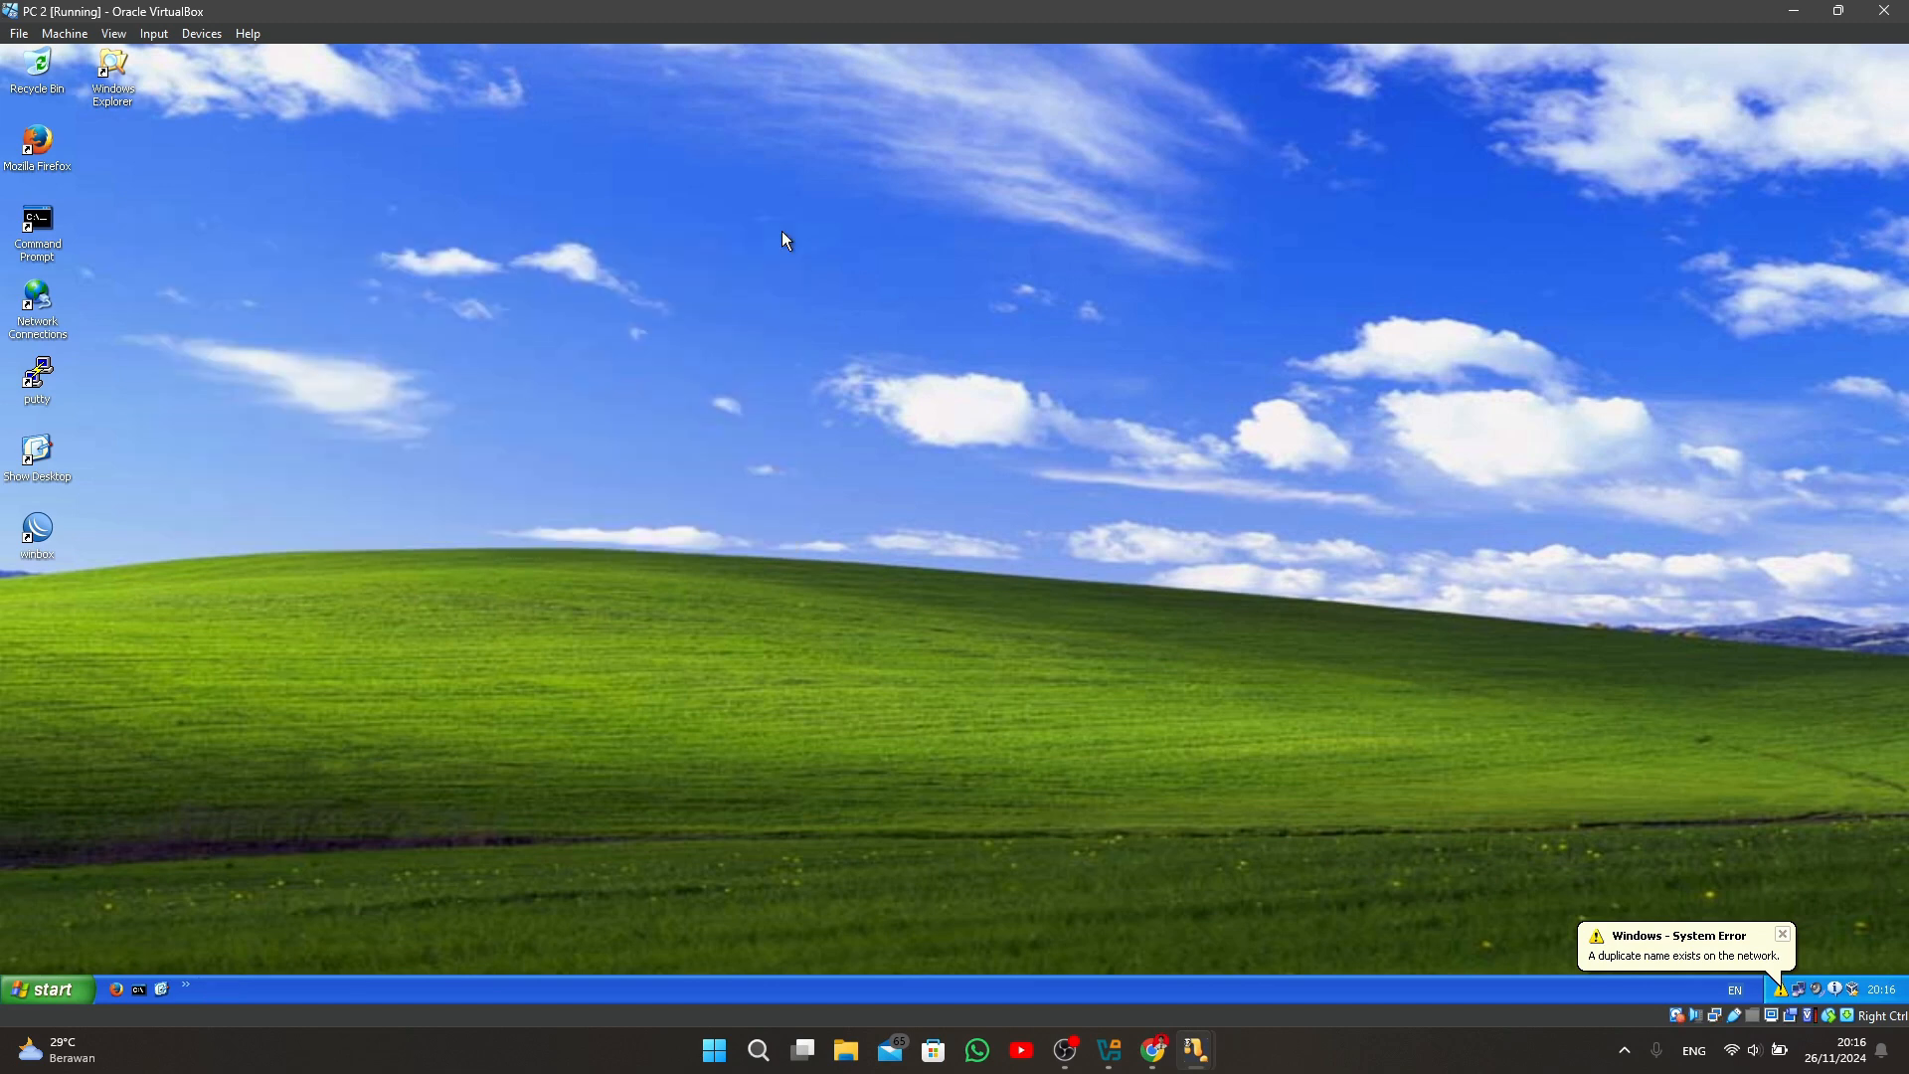
# Restore the PC 2 window, bring PC 3 to the front and maximize it.
pyautogui.click(1838, 10)
pyautogui.click(1297, 909)
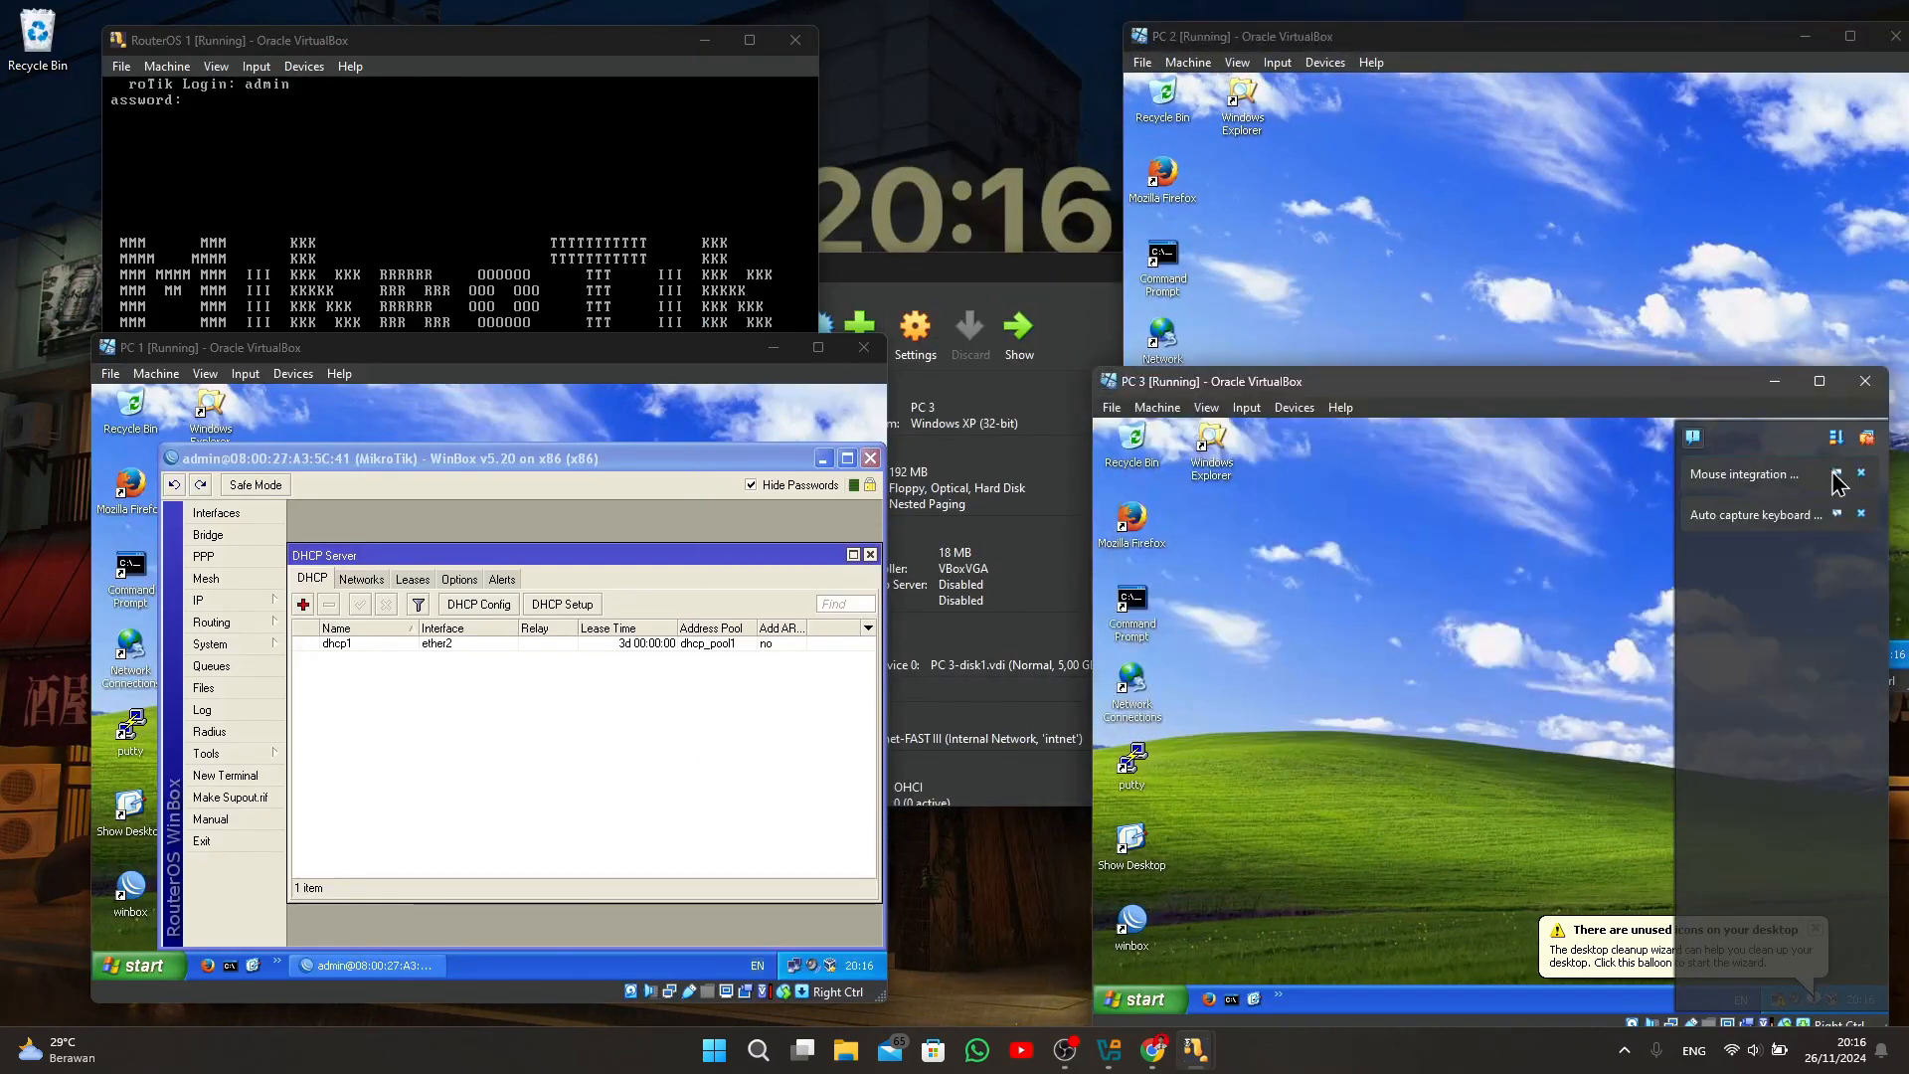
pyautogui.click(1820, 381)
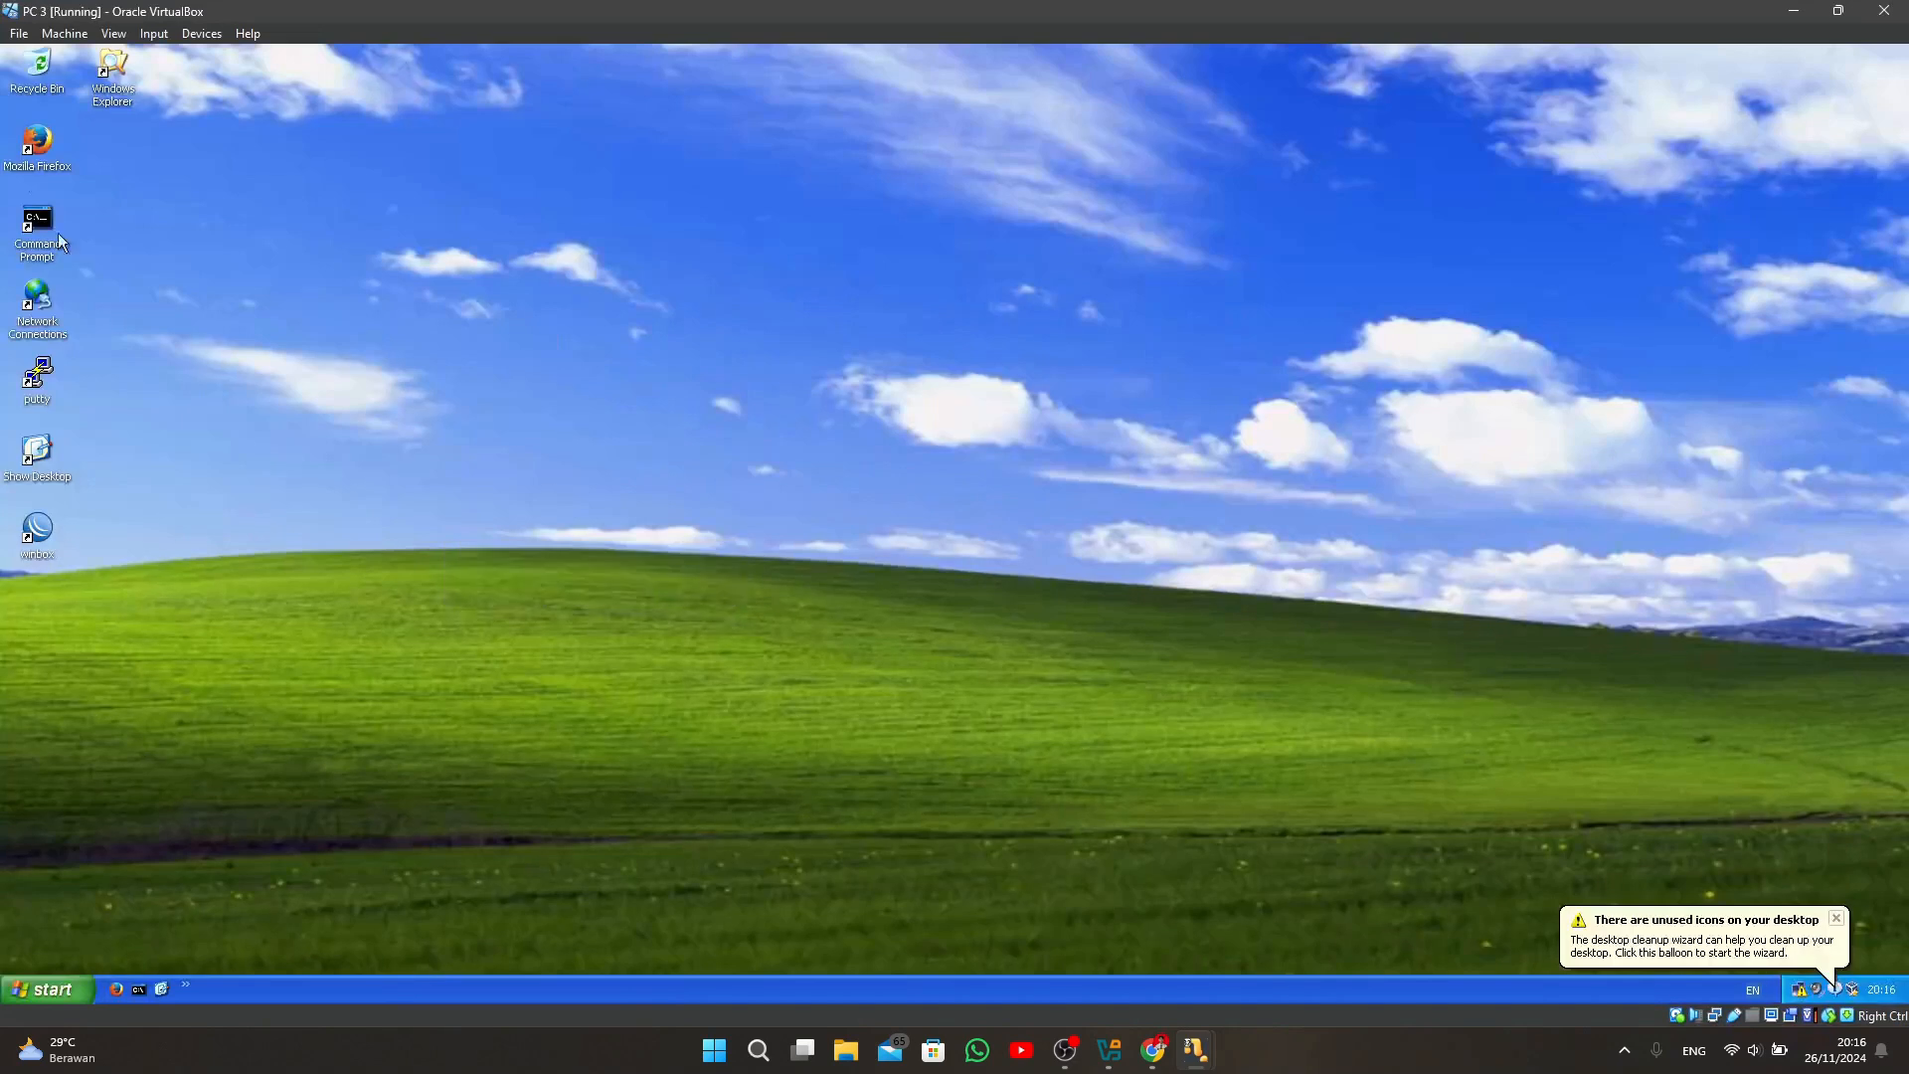
# Disable and re-enable the Local Area Connection on PC 3, and close Network Connections.
pyautogui.rightClick(1799, 989)
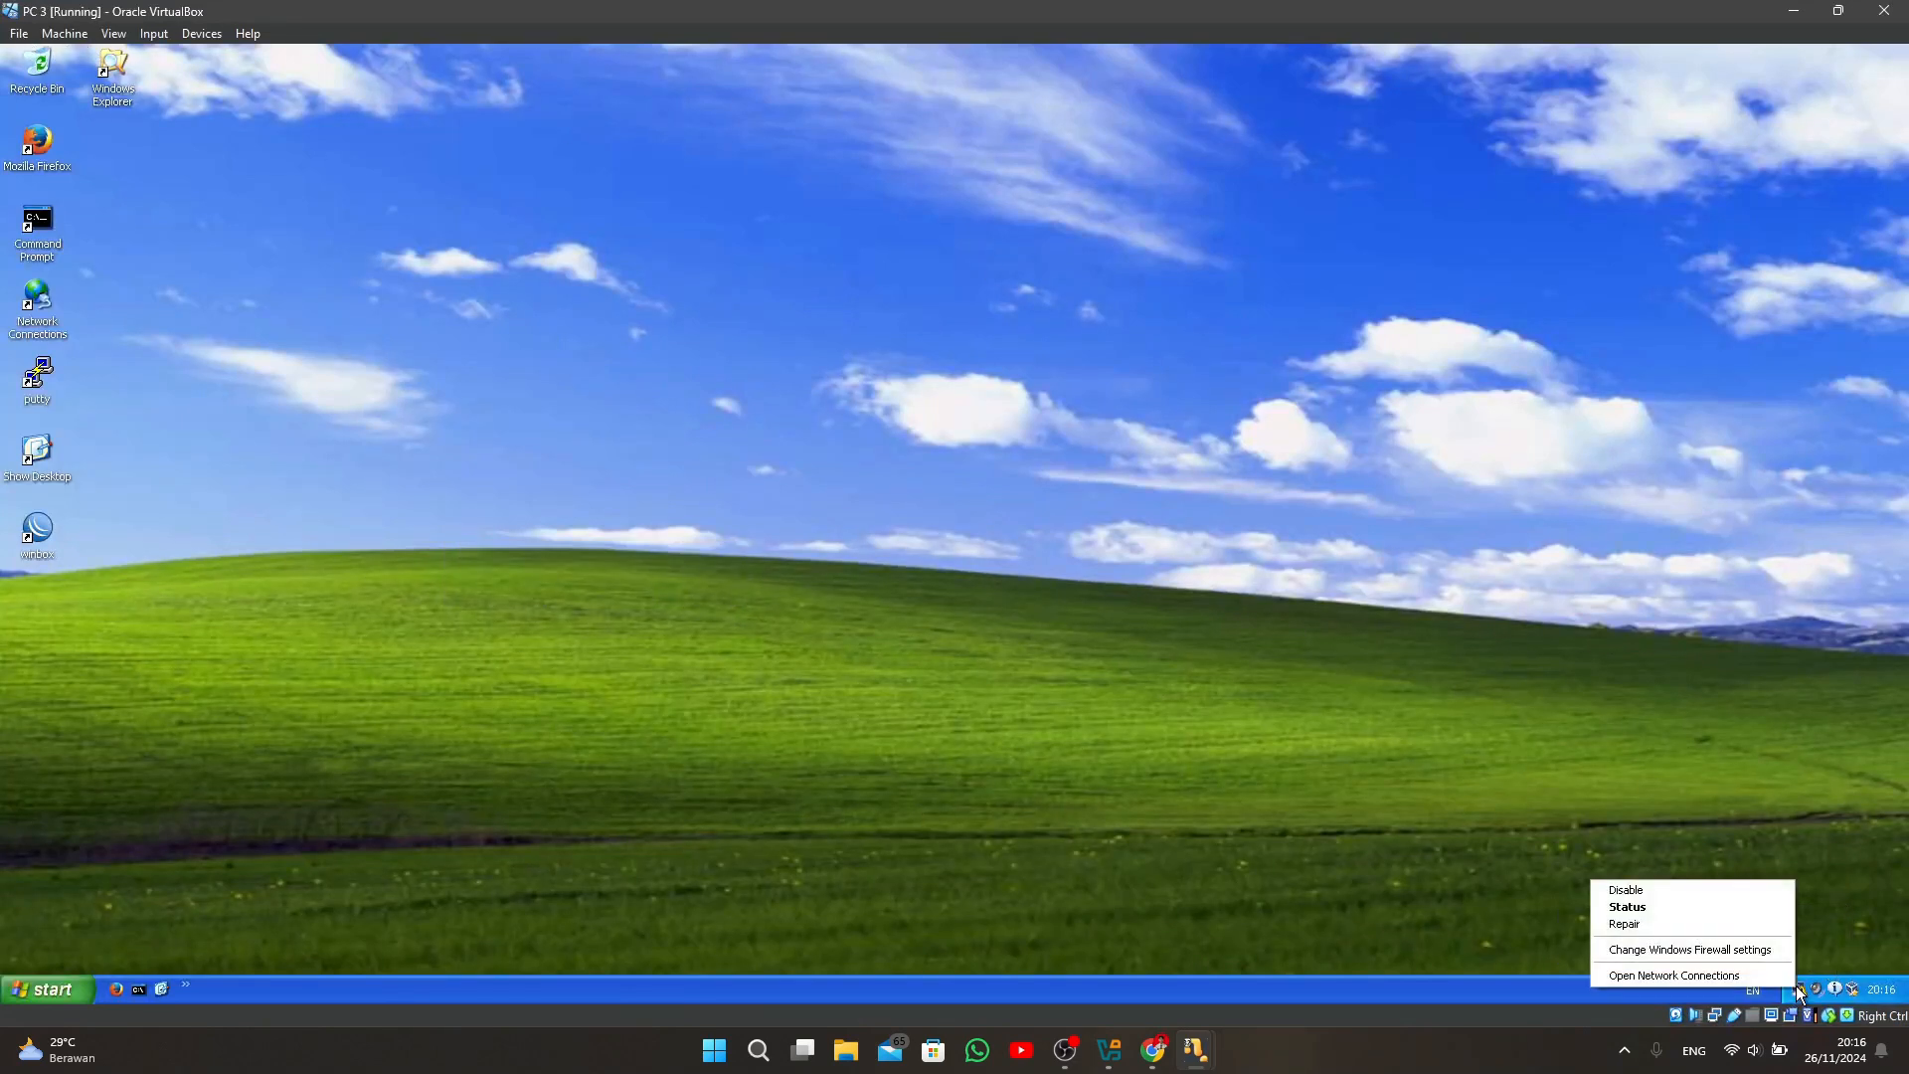
pyautogui.click(1669, 976)
pyautogui.click(378, 335)
pyautogui.rightClick(377, 338)
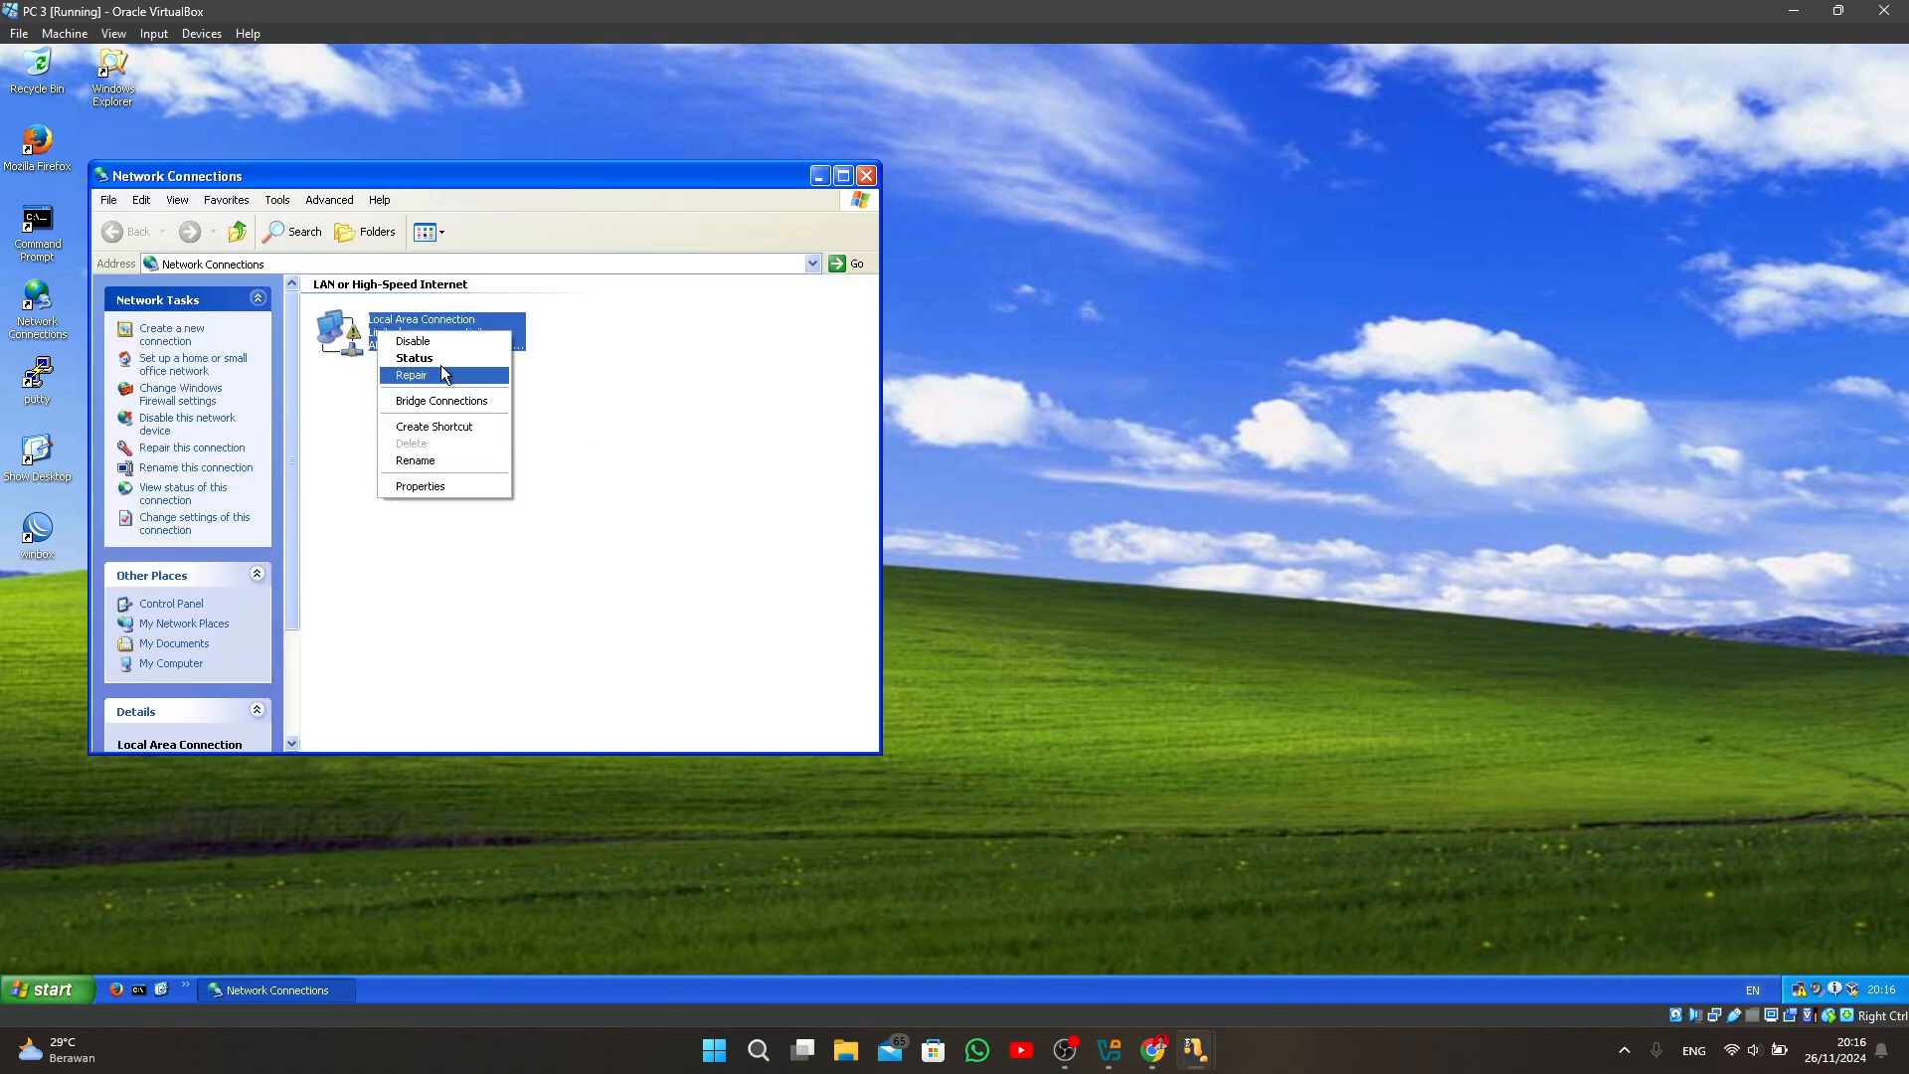
pyautogui.click(398, 342)
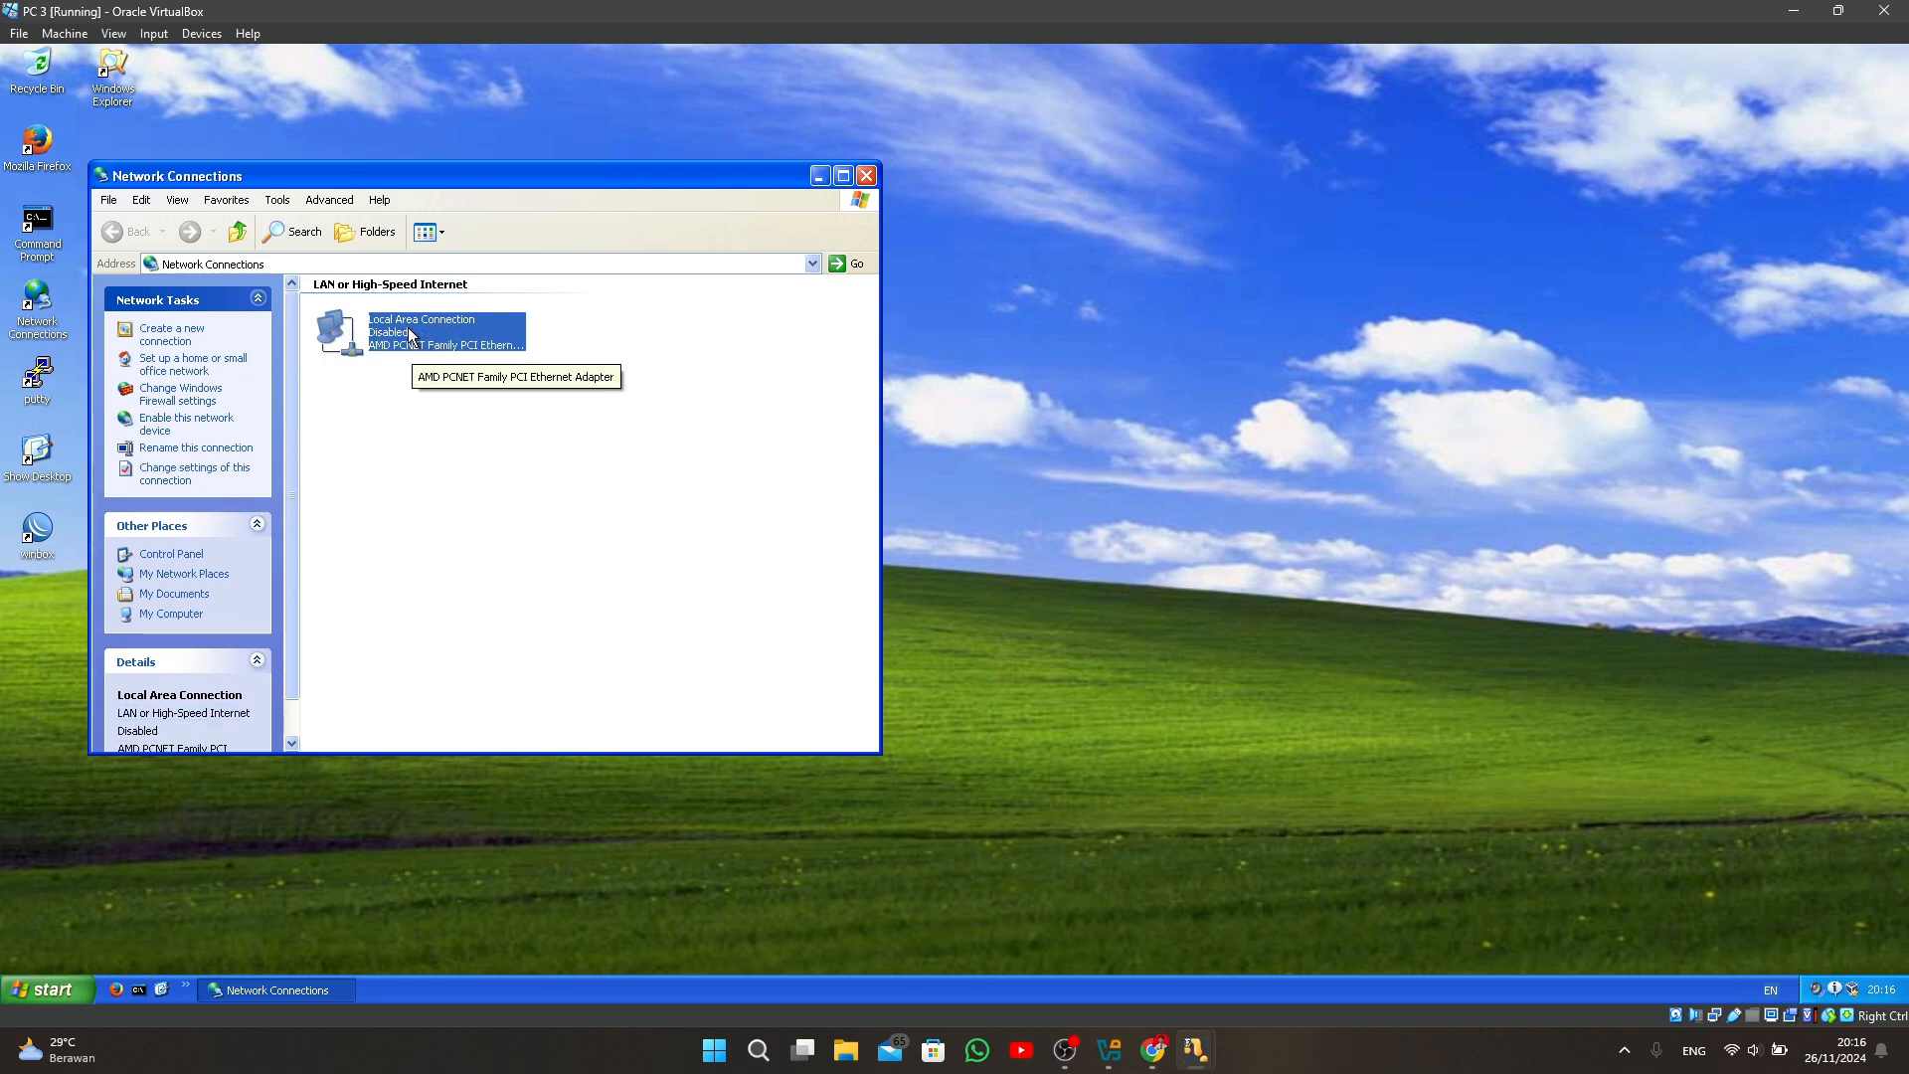
pyautogui.rightClick(421, 330)
pyautogui.click(447, 338)
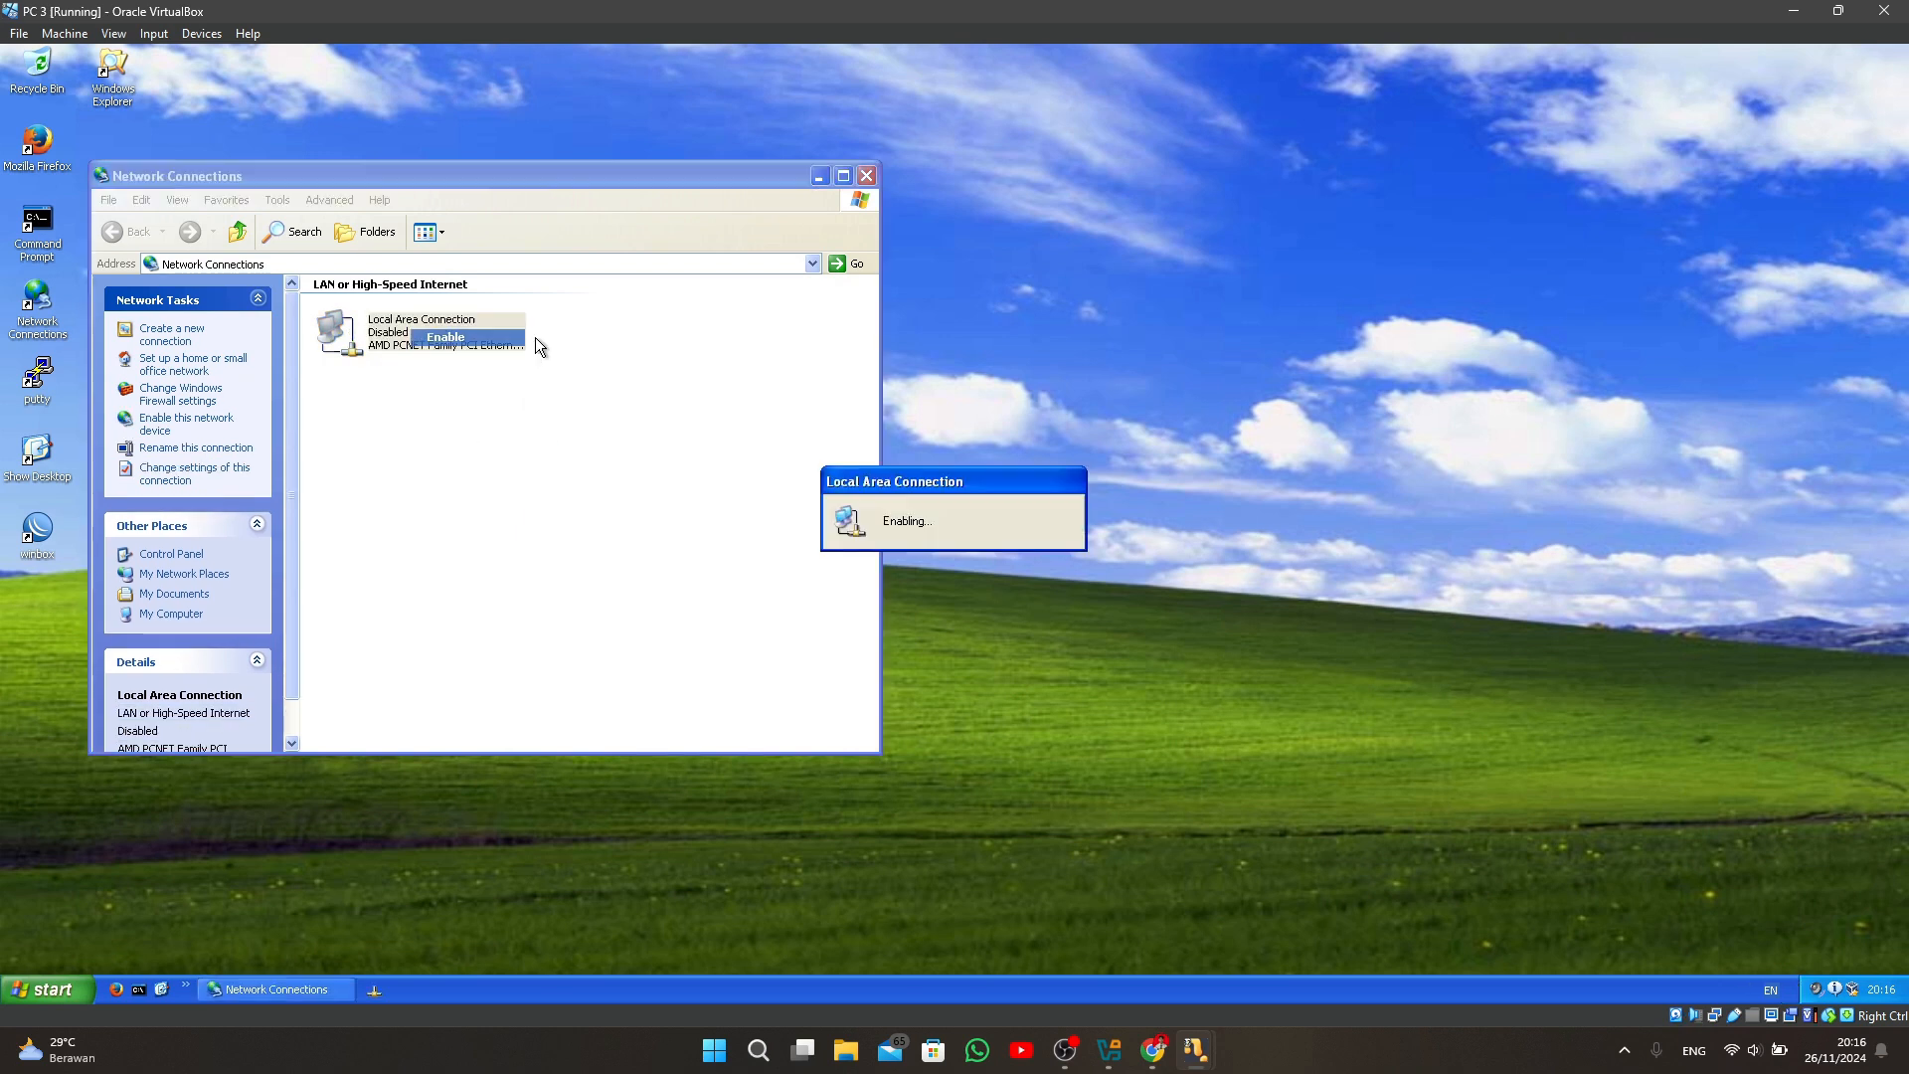
pyautogui.click(867, 177)
# Open a command prompt on PC 3 and run ipconfig to check its IP configuration.
pyautogui.click(140, 990)
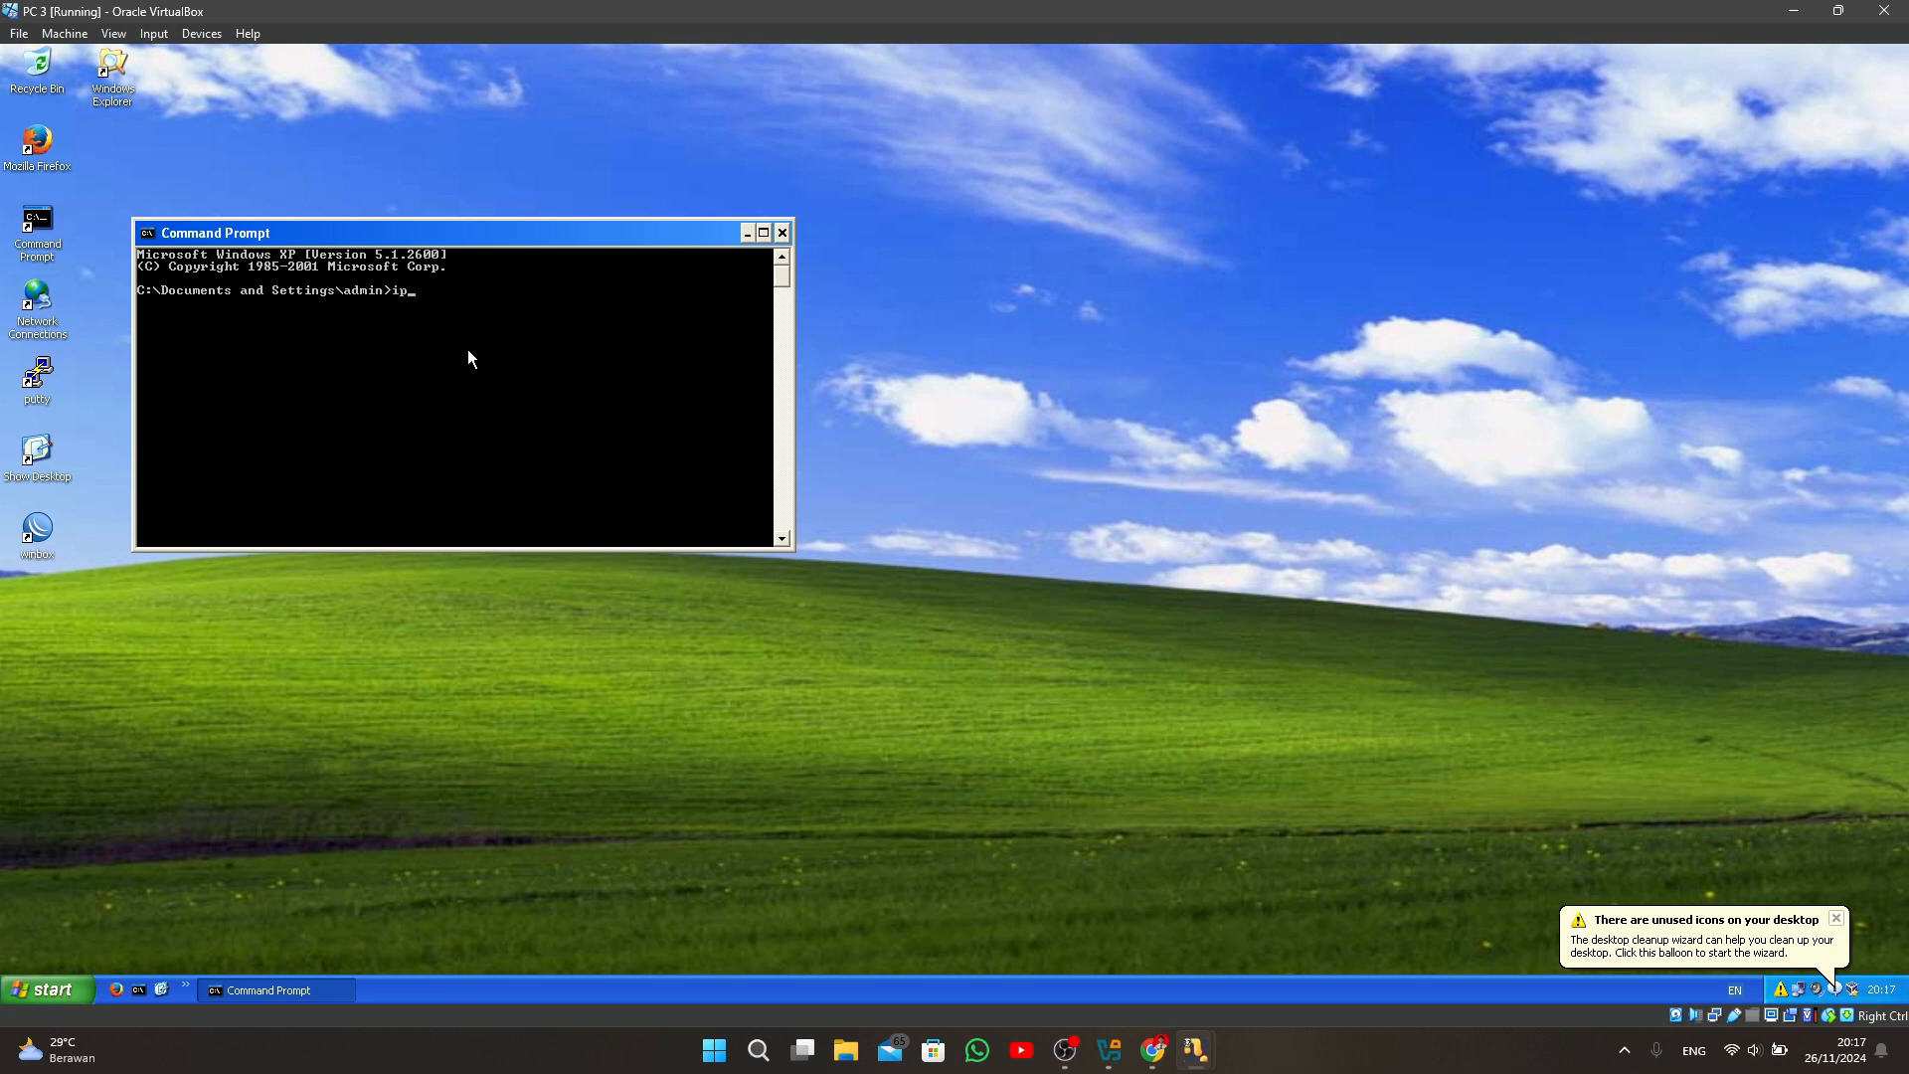
pyautogui.write('ipconig')
pyautogui.press('Return')
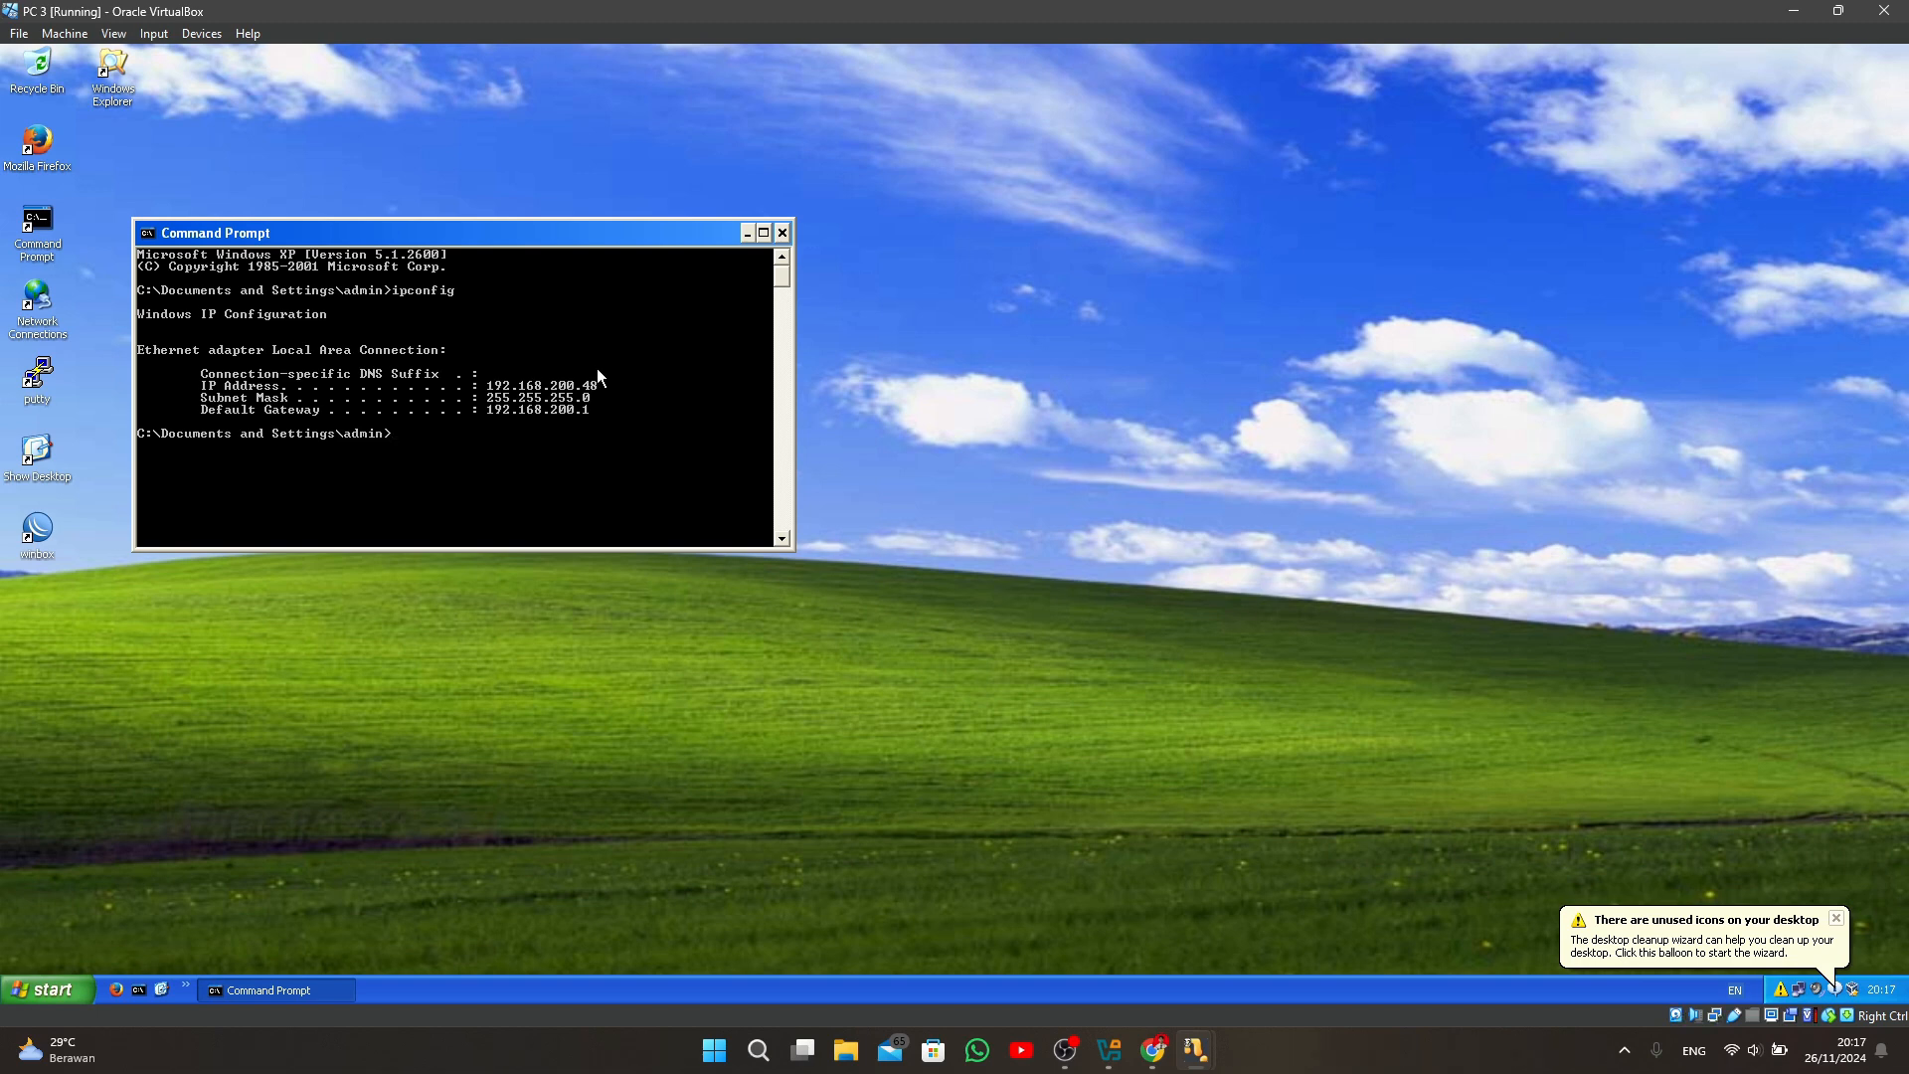
# Test PC 3's internet connection by running ping 8.8.8.8, and close the command prompt.
pyautogui.write('ping 8.8.8.8')
pyautogui.press('Return')
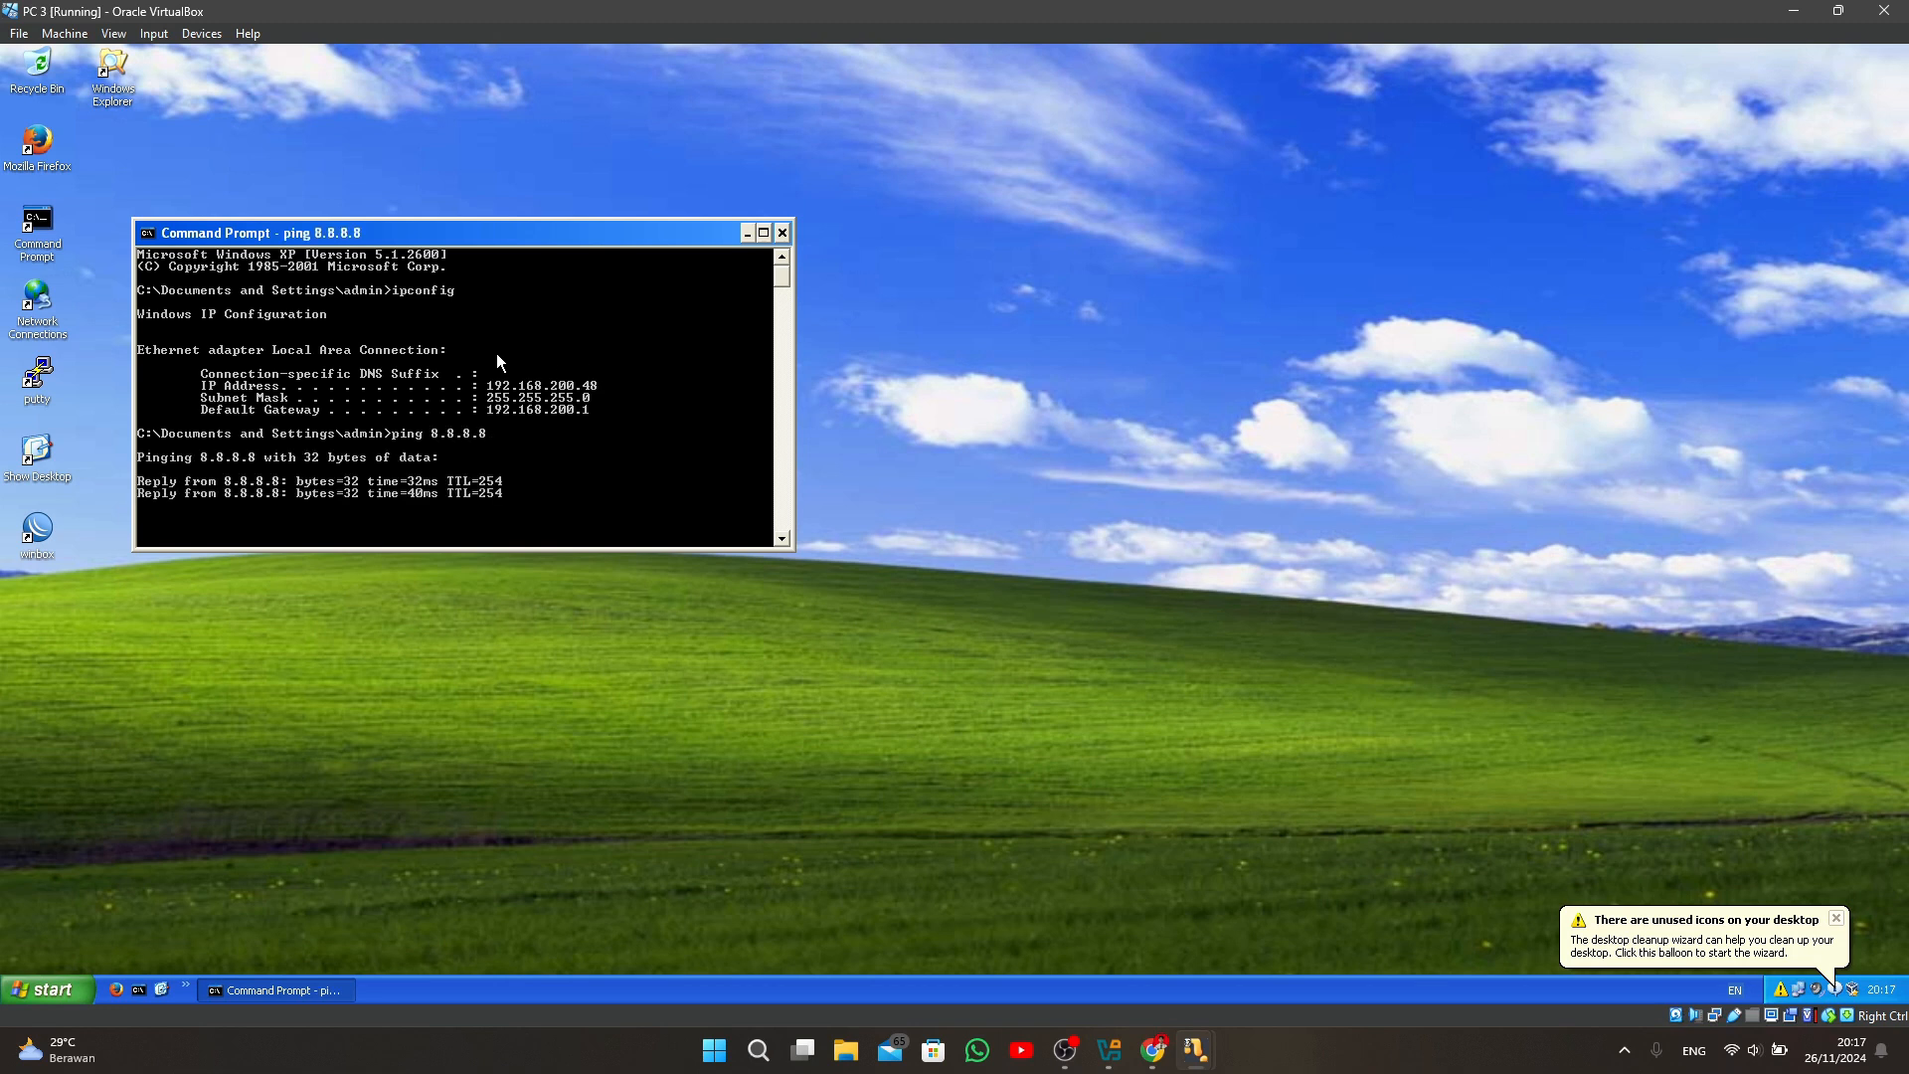
pyautogui.click(783, 234)
# Load google.com in Mozilla Firefox on PC 3 to test web access, and dismiss the duplicate-name error.
pyautogui.doubleClick(37, 144)
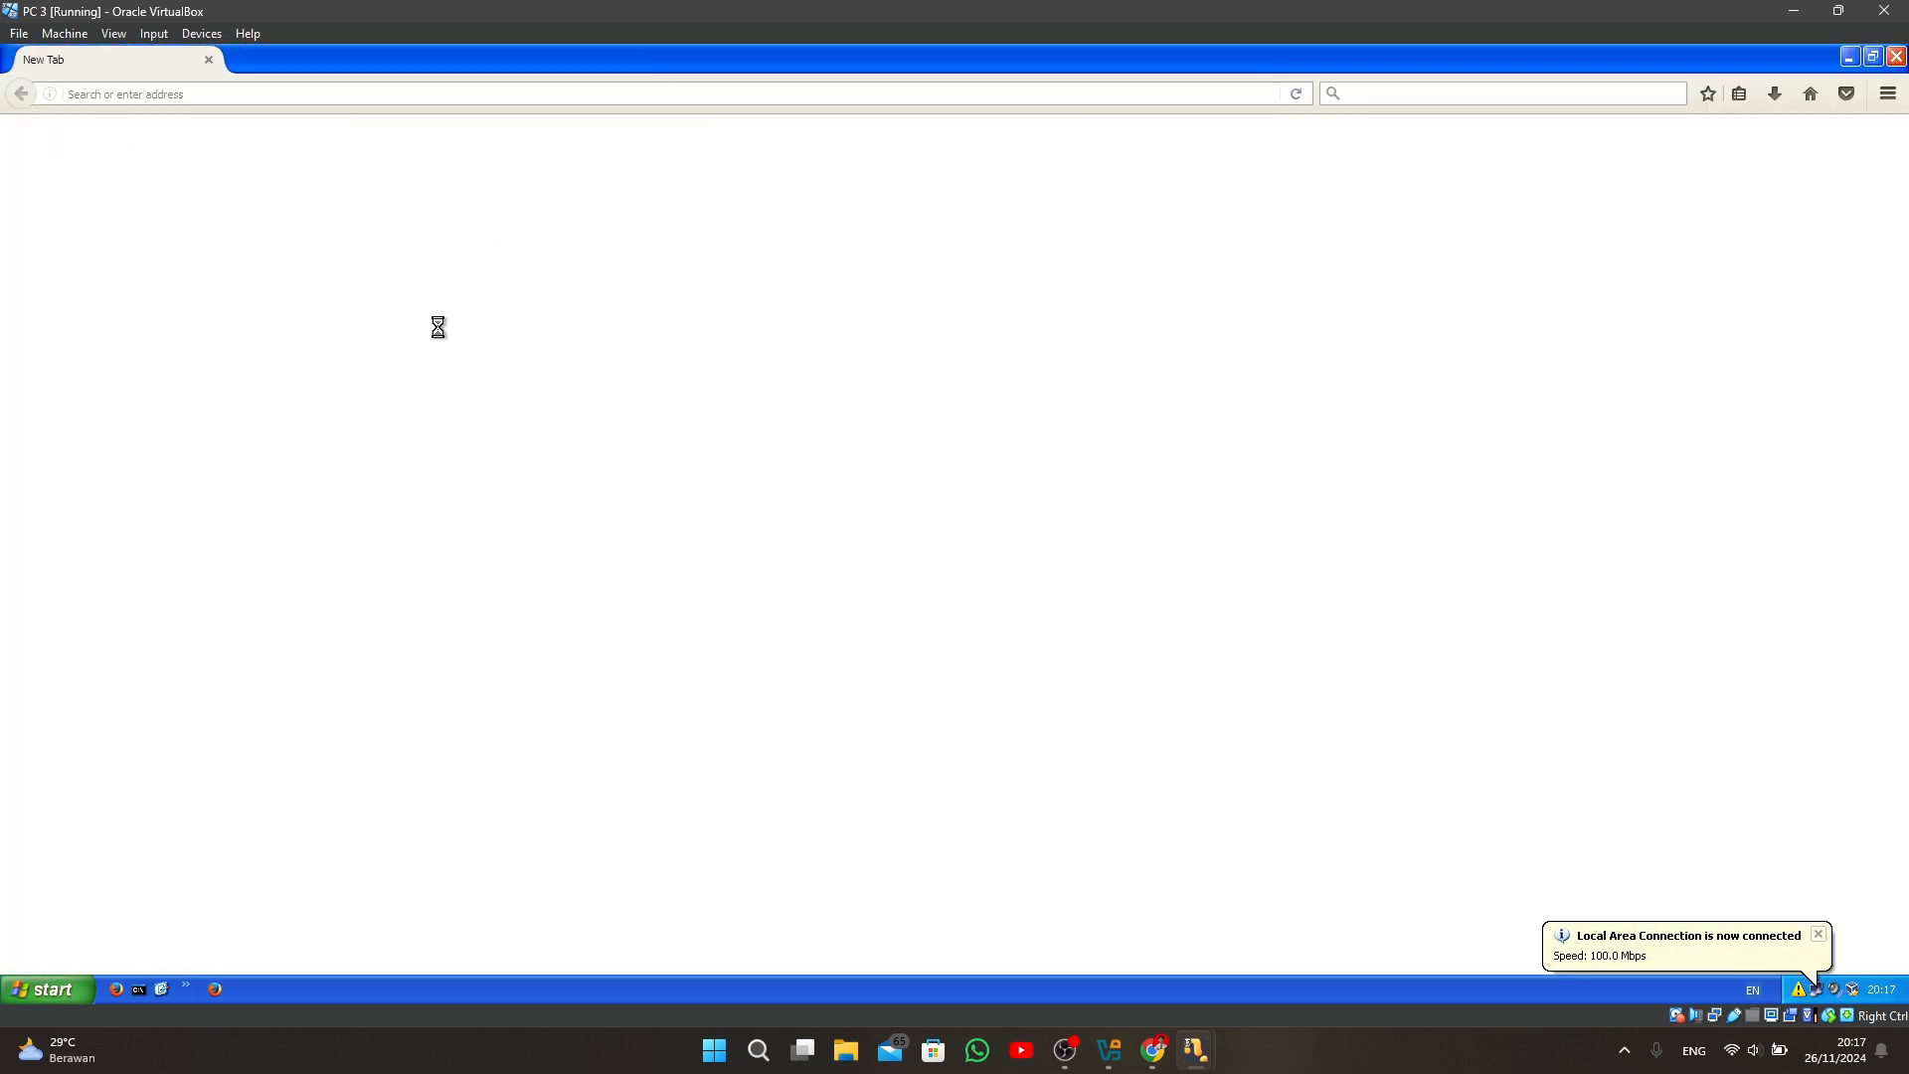
pyautogui.click(423, 94)
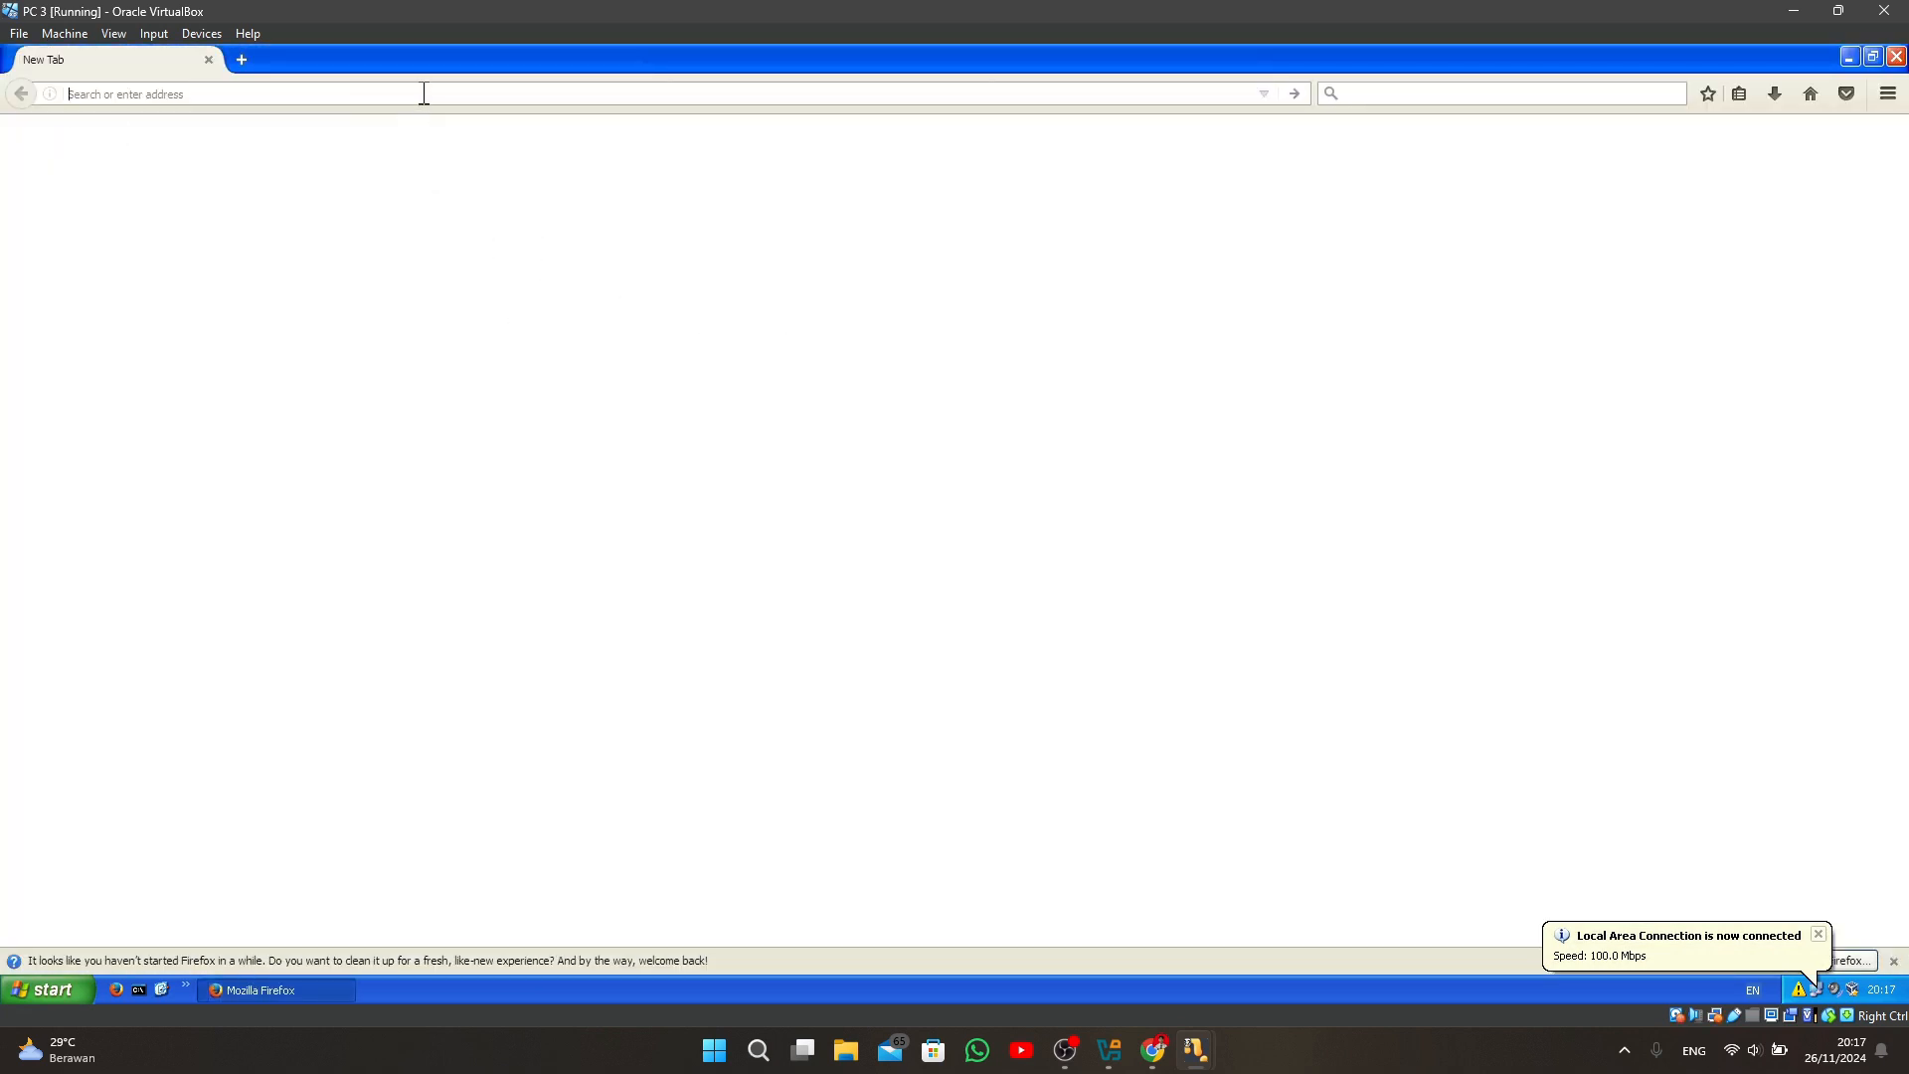
pyautogui.write('goog;e')
pyautogui.press('BackSpace')
pyautogui.write('le.co.')
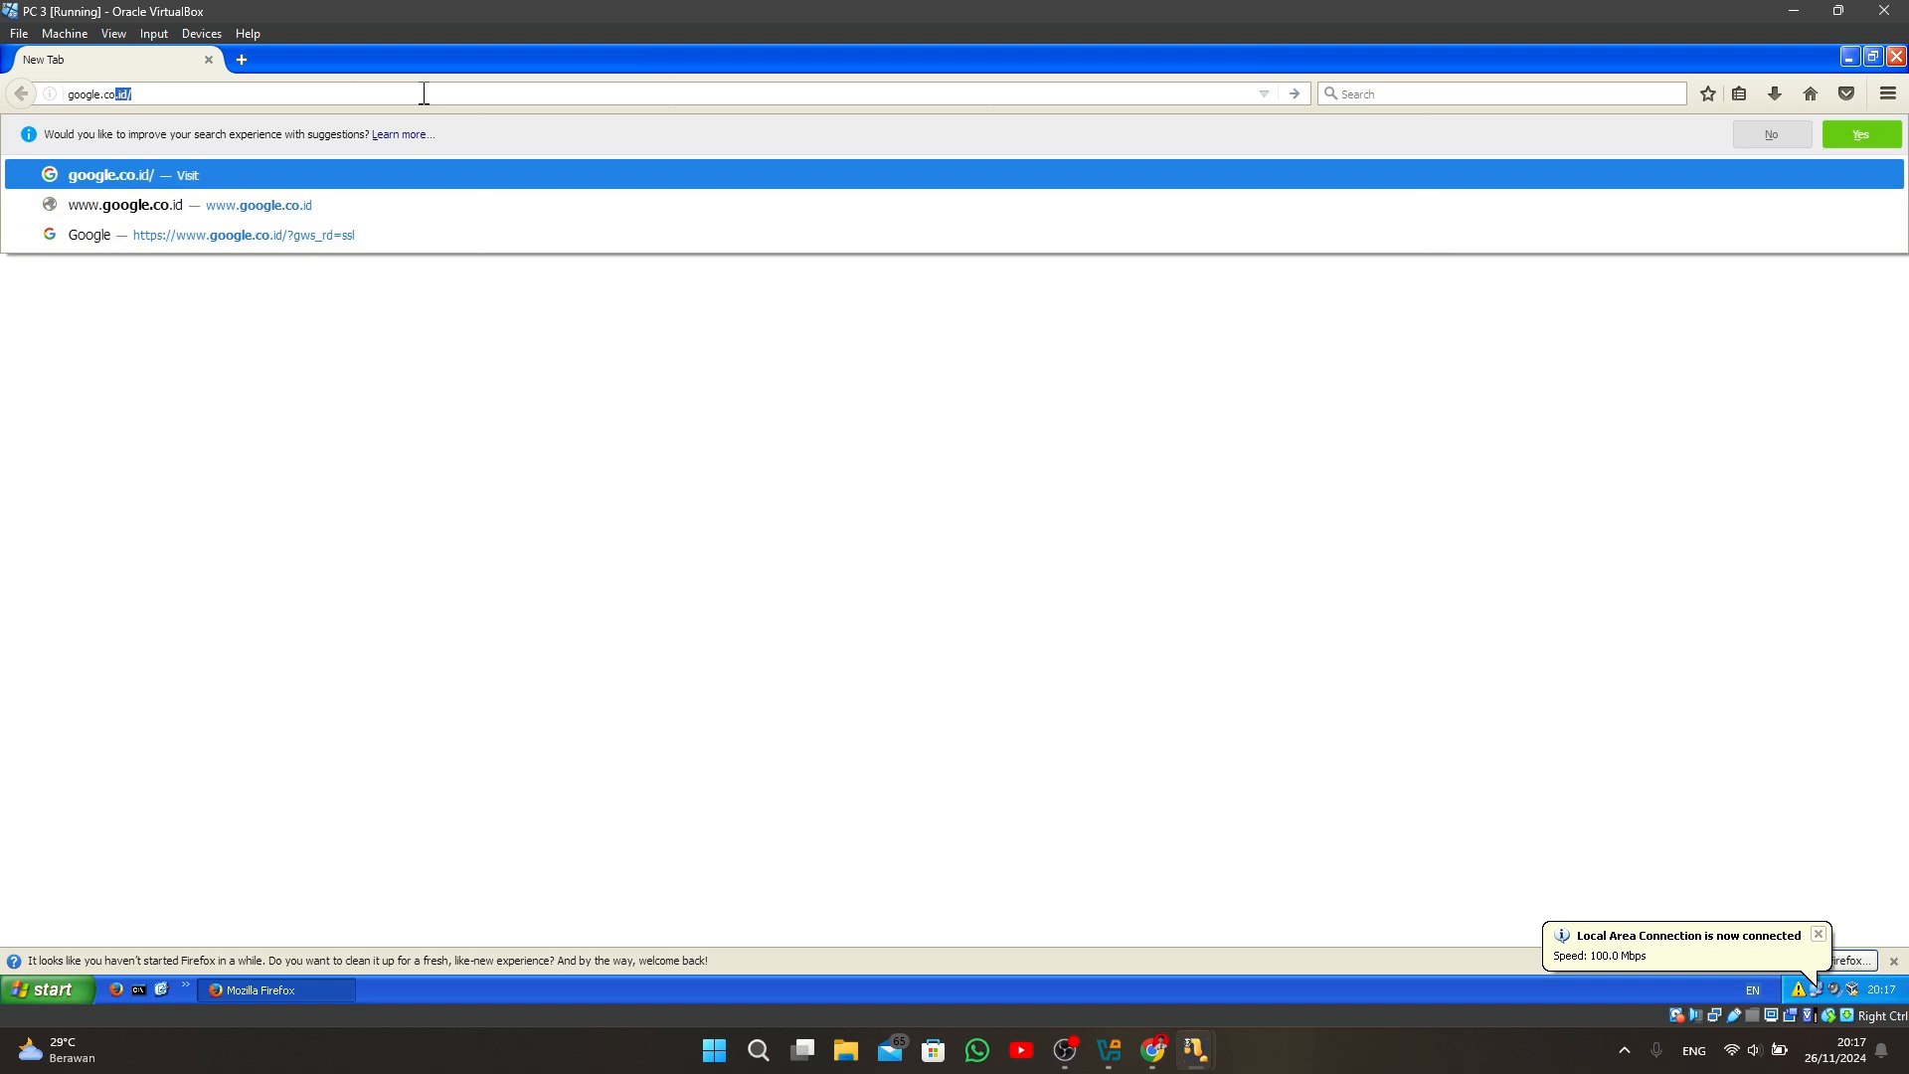
pyautogui.write('m')
pyautogui.press('Return')
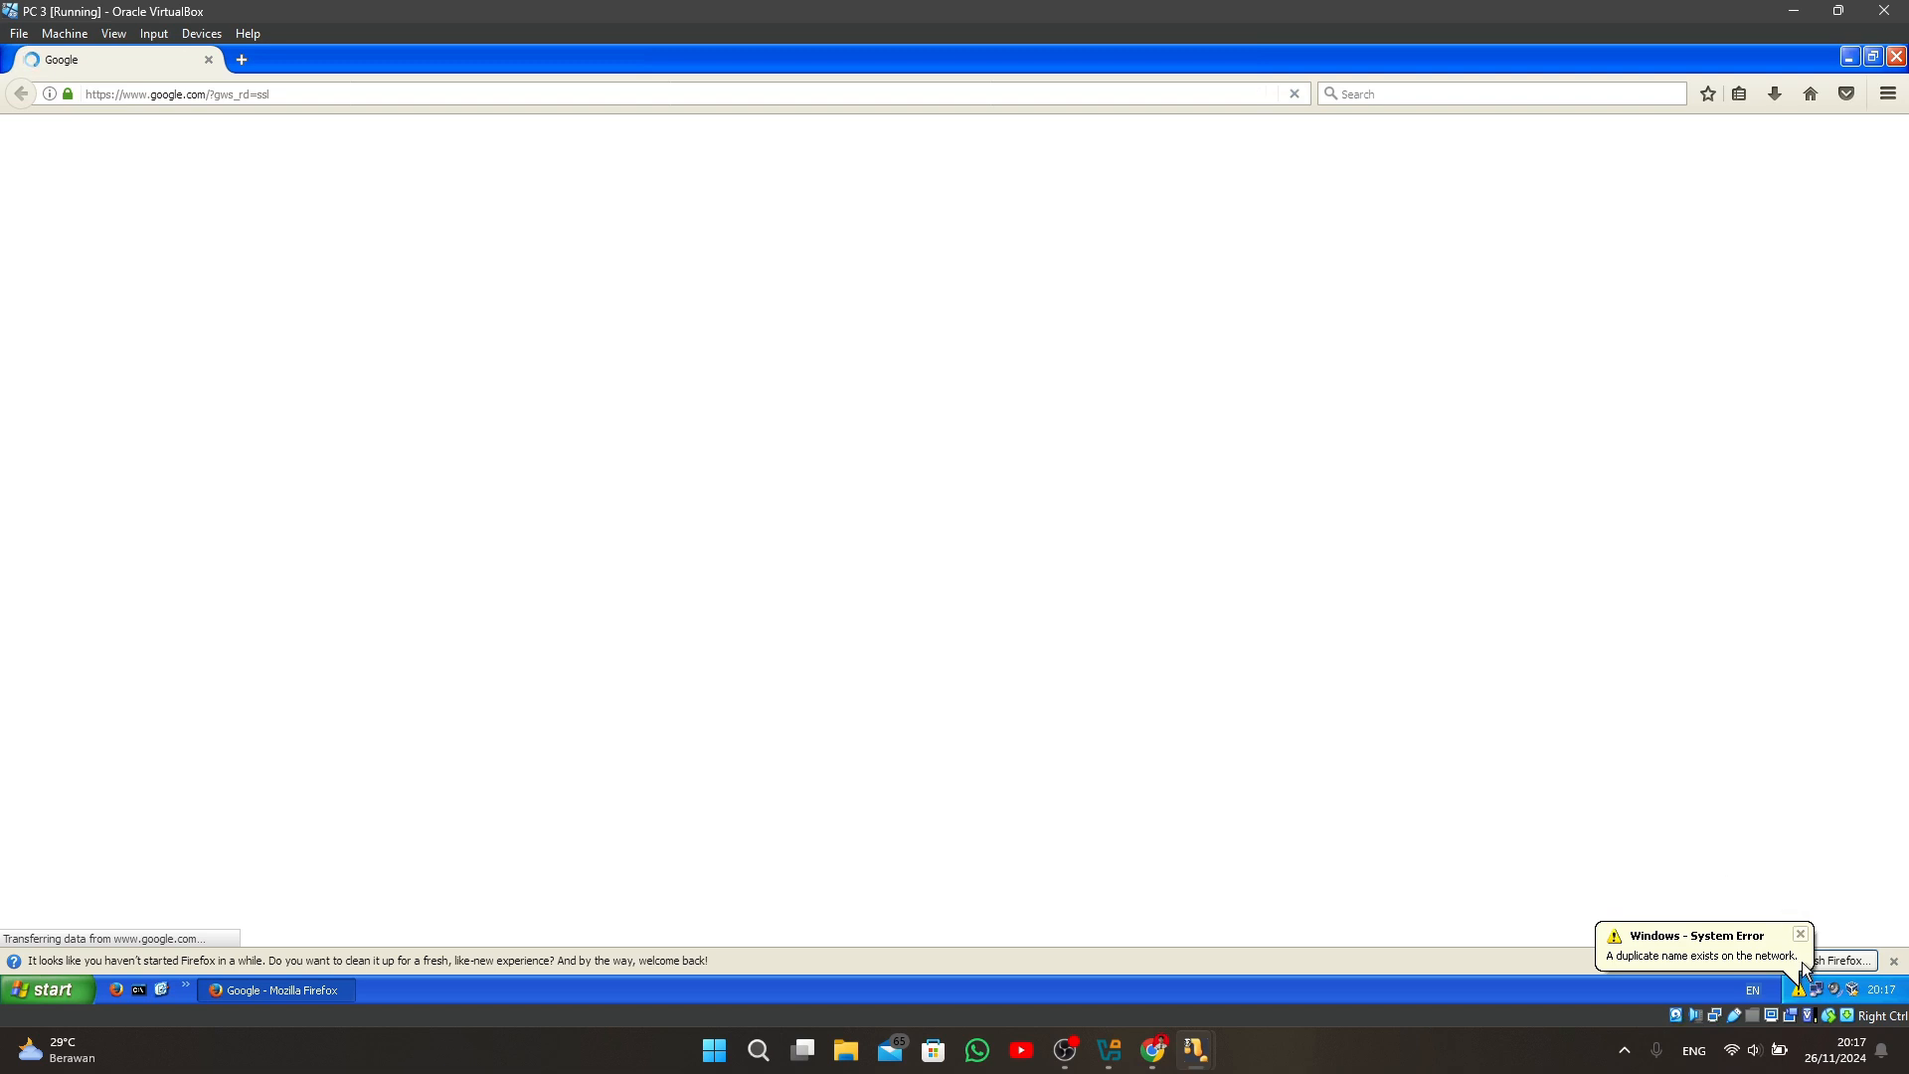
pyautogui.click(1801, 935)
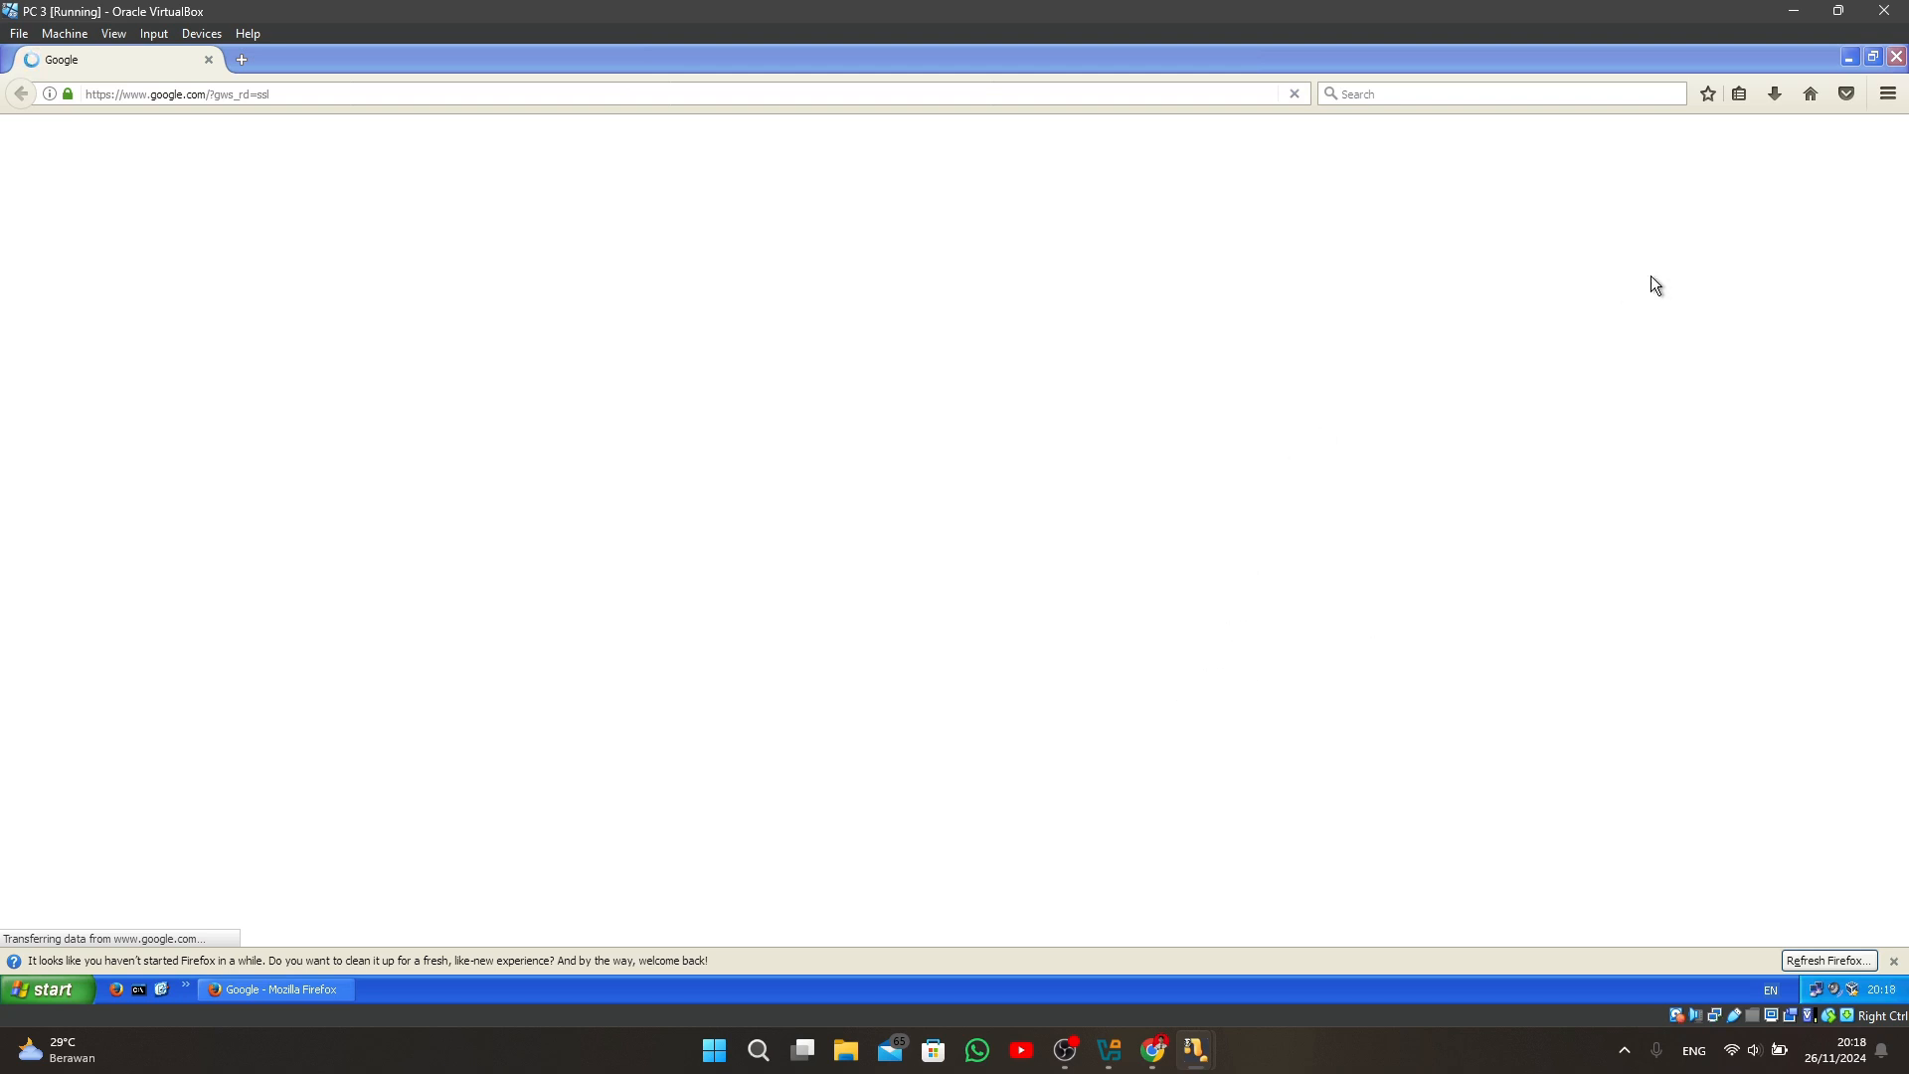
pyautogui.click(285, 94)
pyautogui.write('googele')
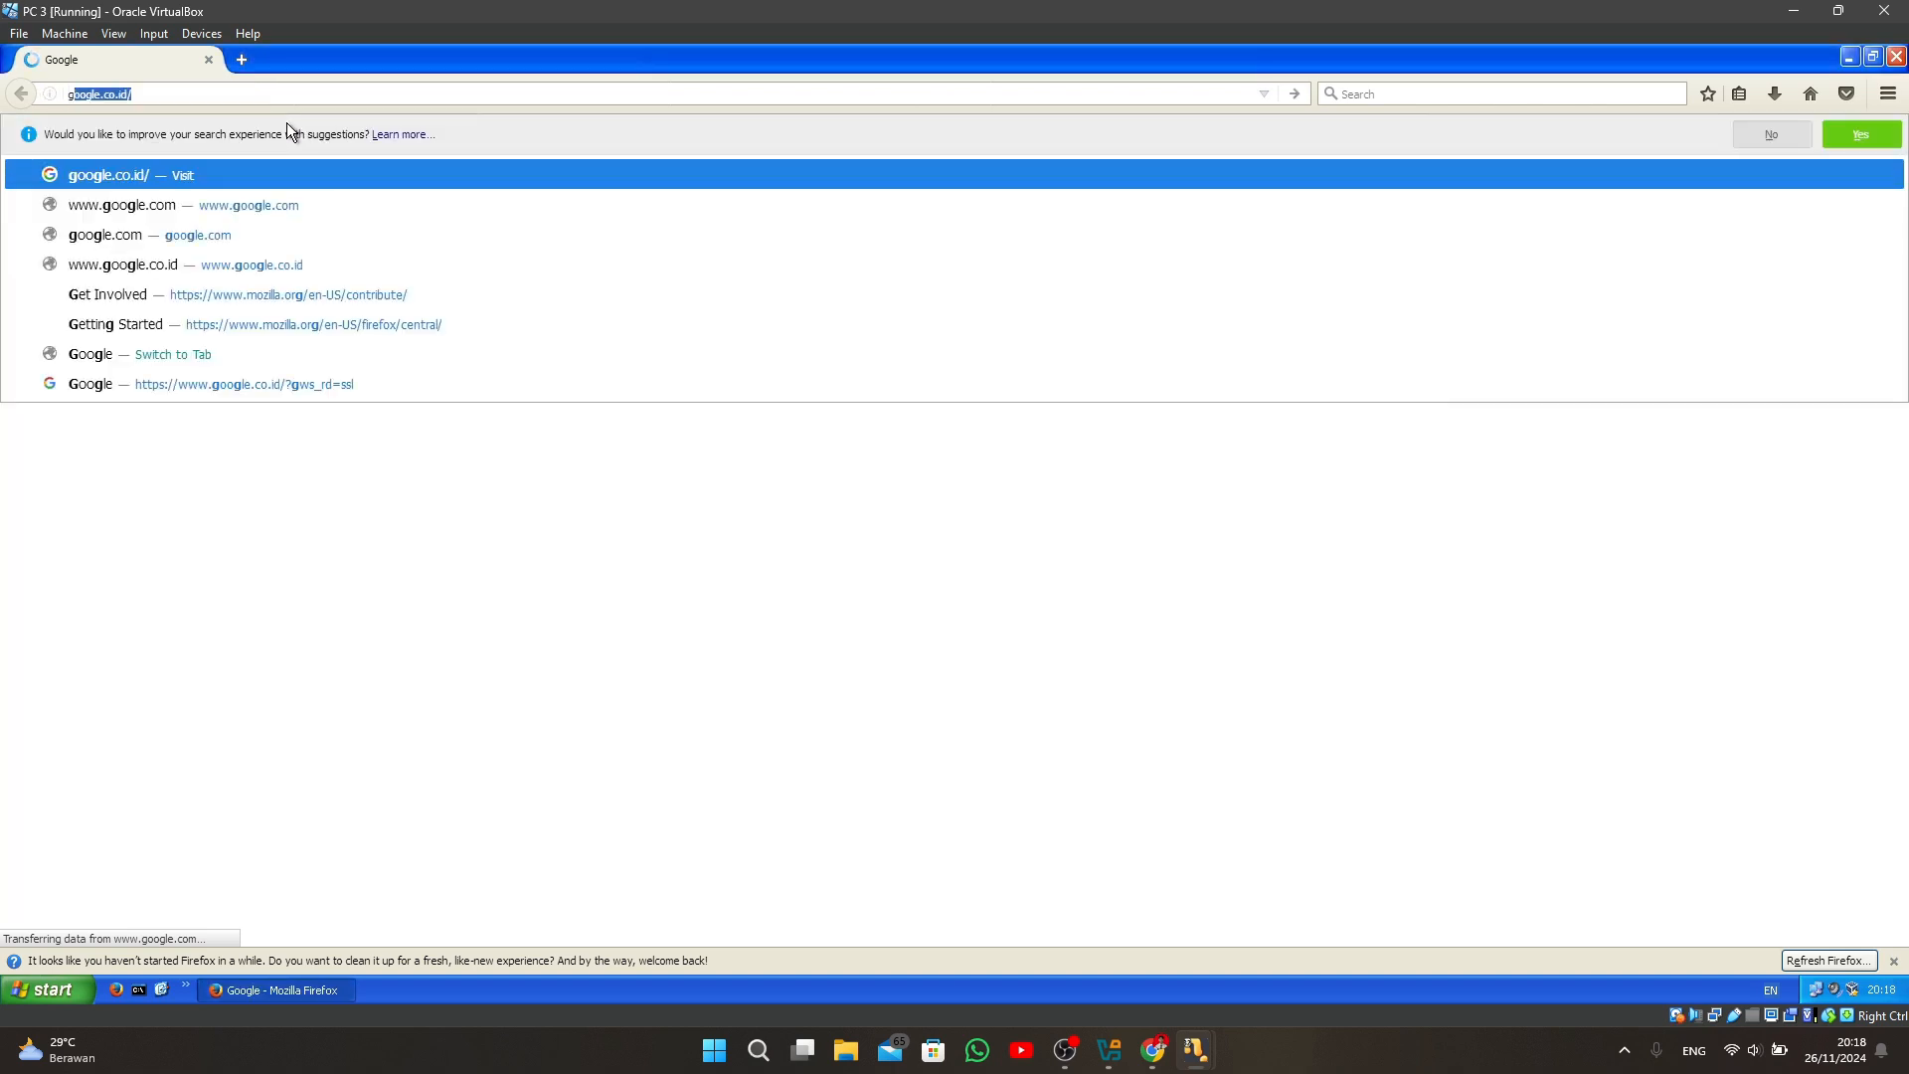
pyautogui.press('BackSpace')
pyautogui.press('BackSpace')
pyautogui.press('BackSpace')
pyautogui.press('BackSpace')
pyautogui.press('BackSpace')
pyautogui.press('BackSpace')
pyautogui.press('BackSpace')
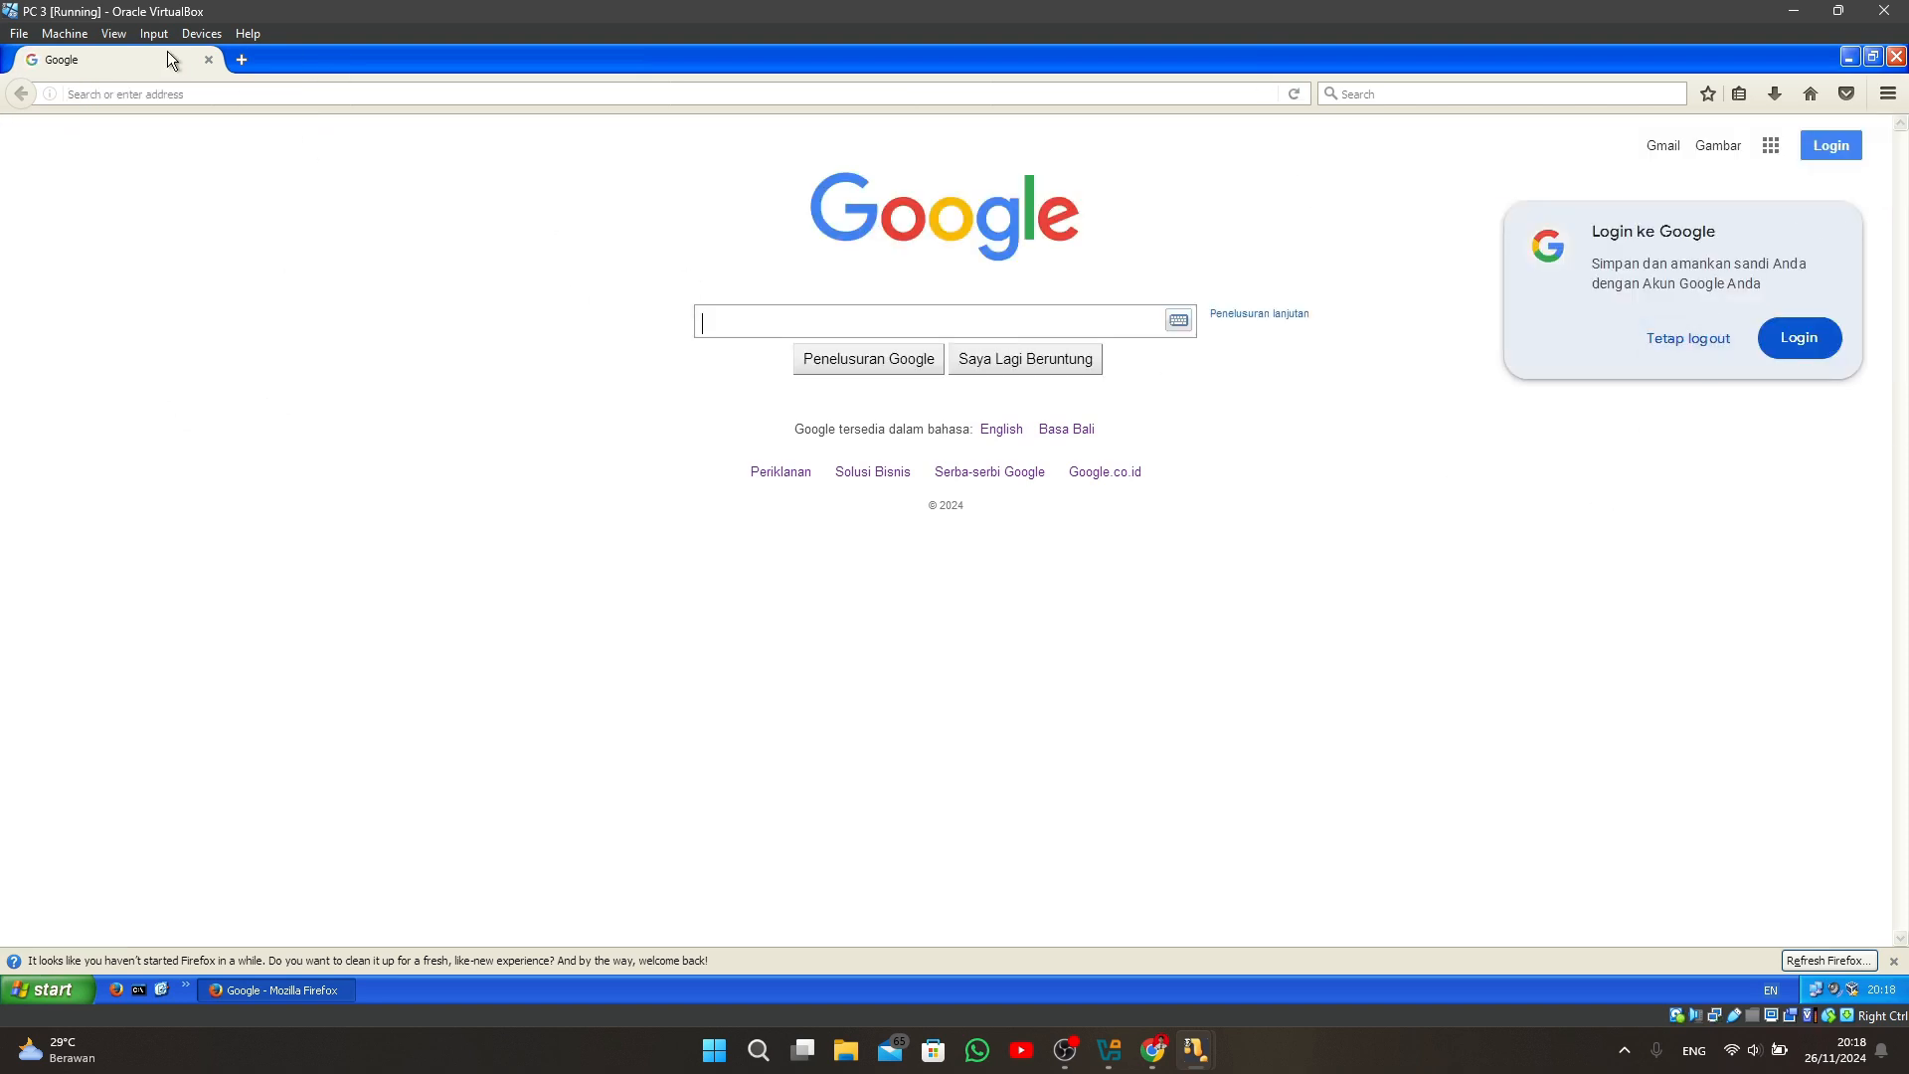
# Close Firefox on PC 3 and restore the PC 3 window to its smaller size.
pyautogui.click(1896, 55)
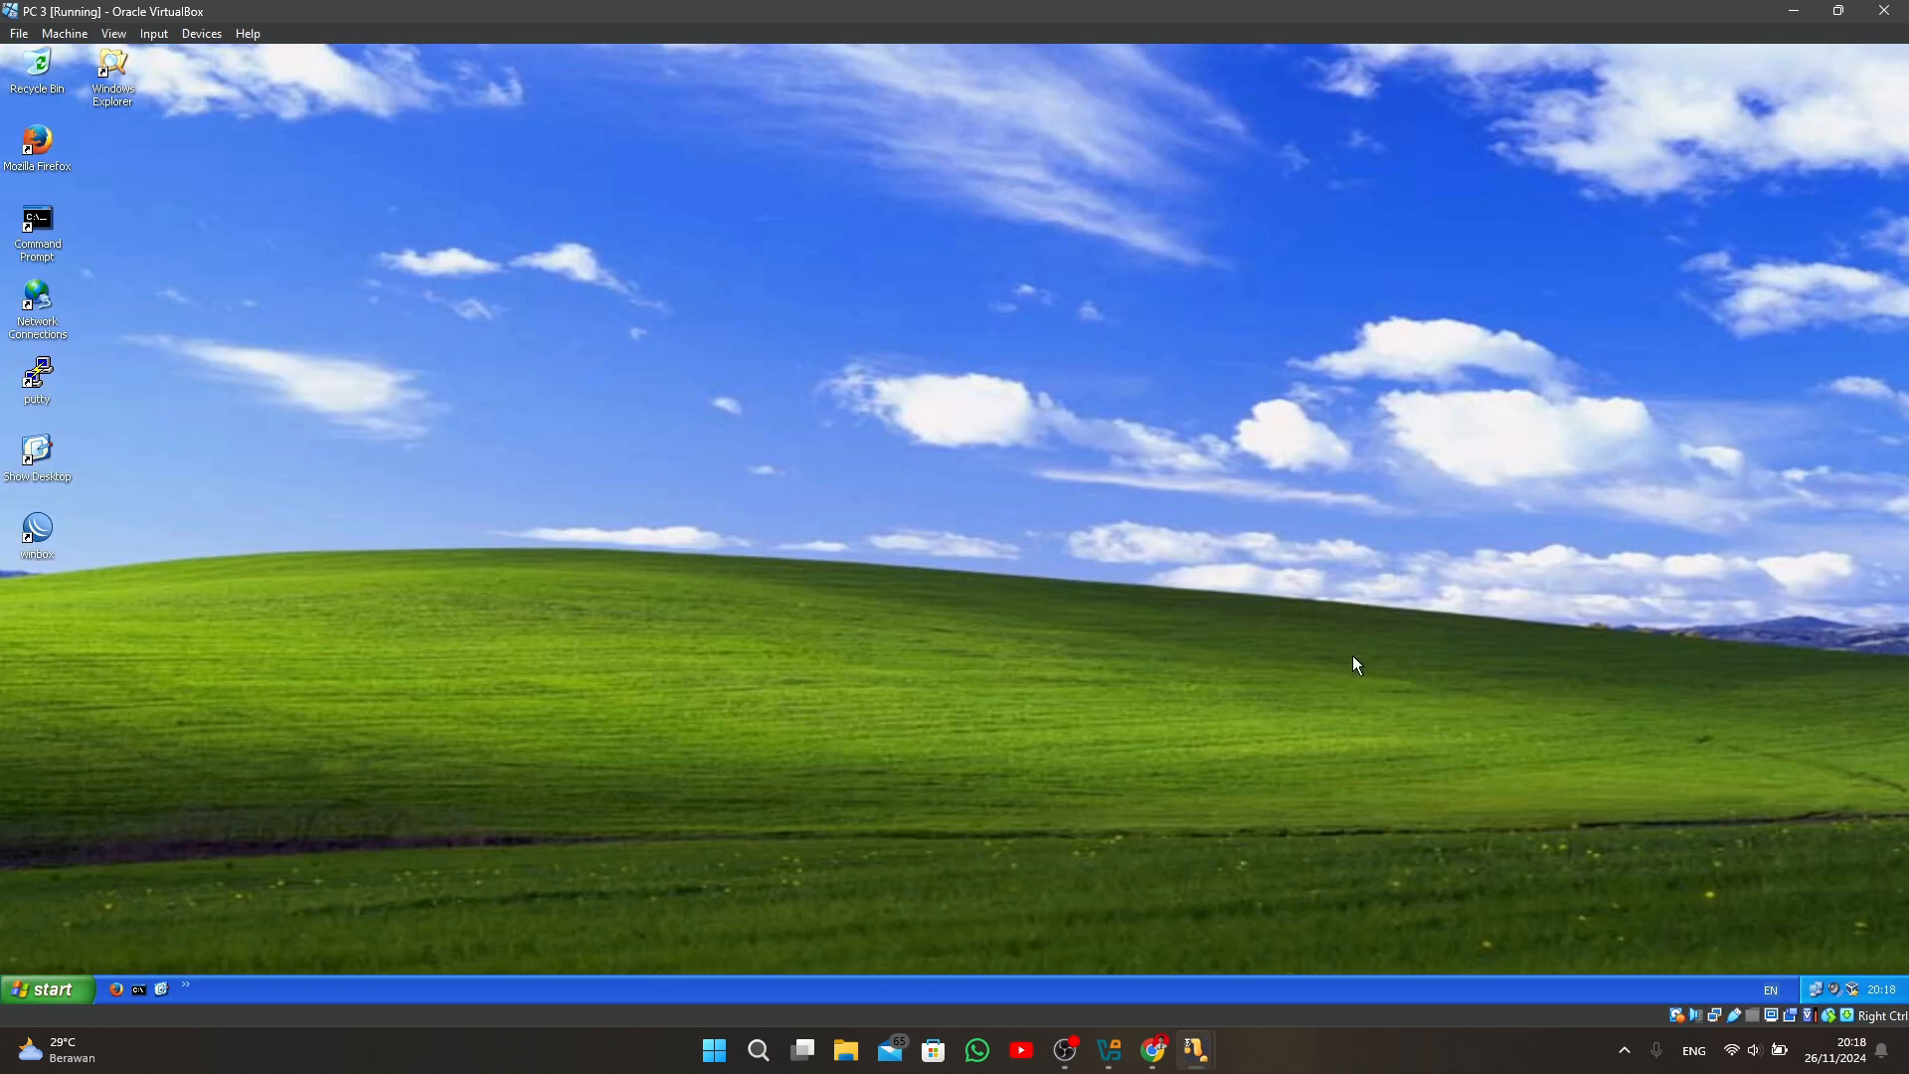
pyautogui.click(1839, 11)
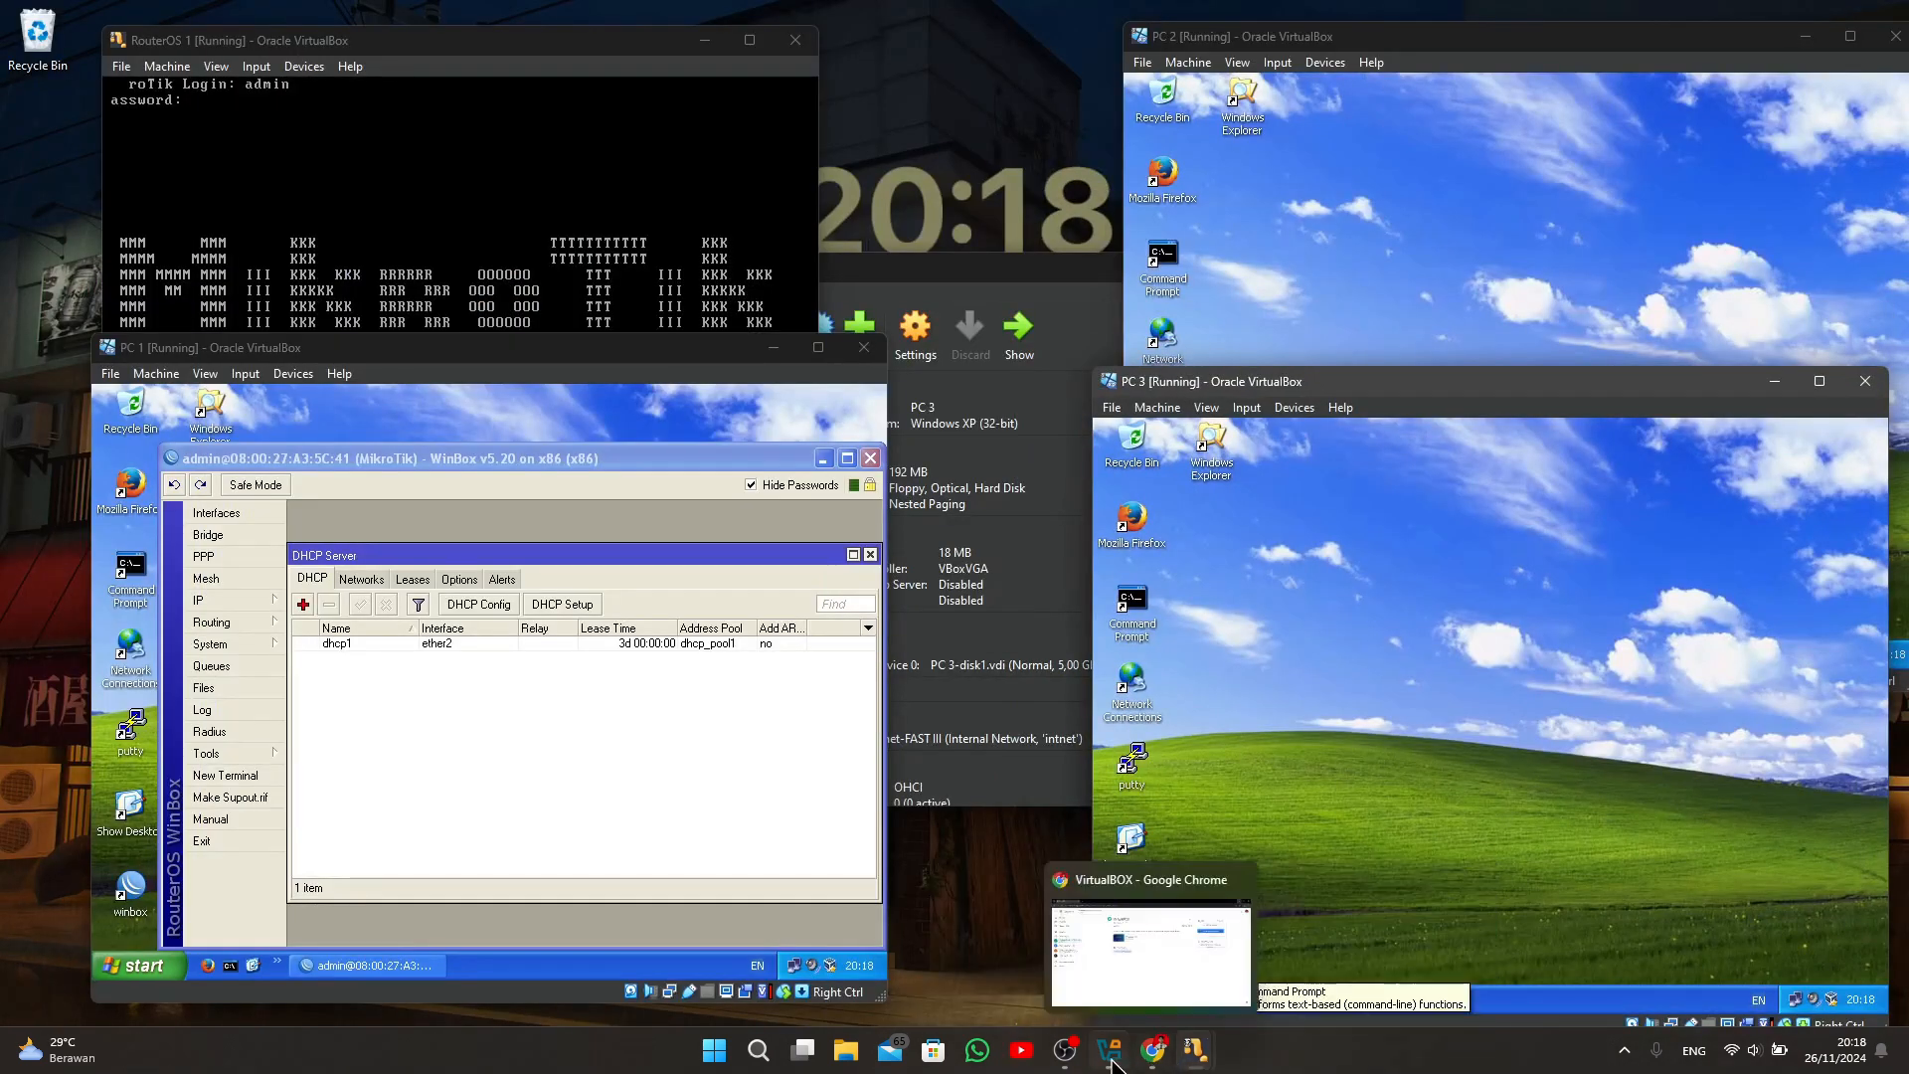
pyautogui.moveTo(1069, 1062)
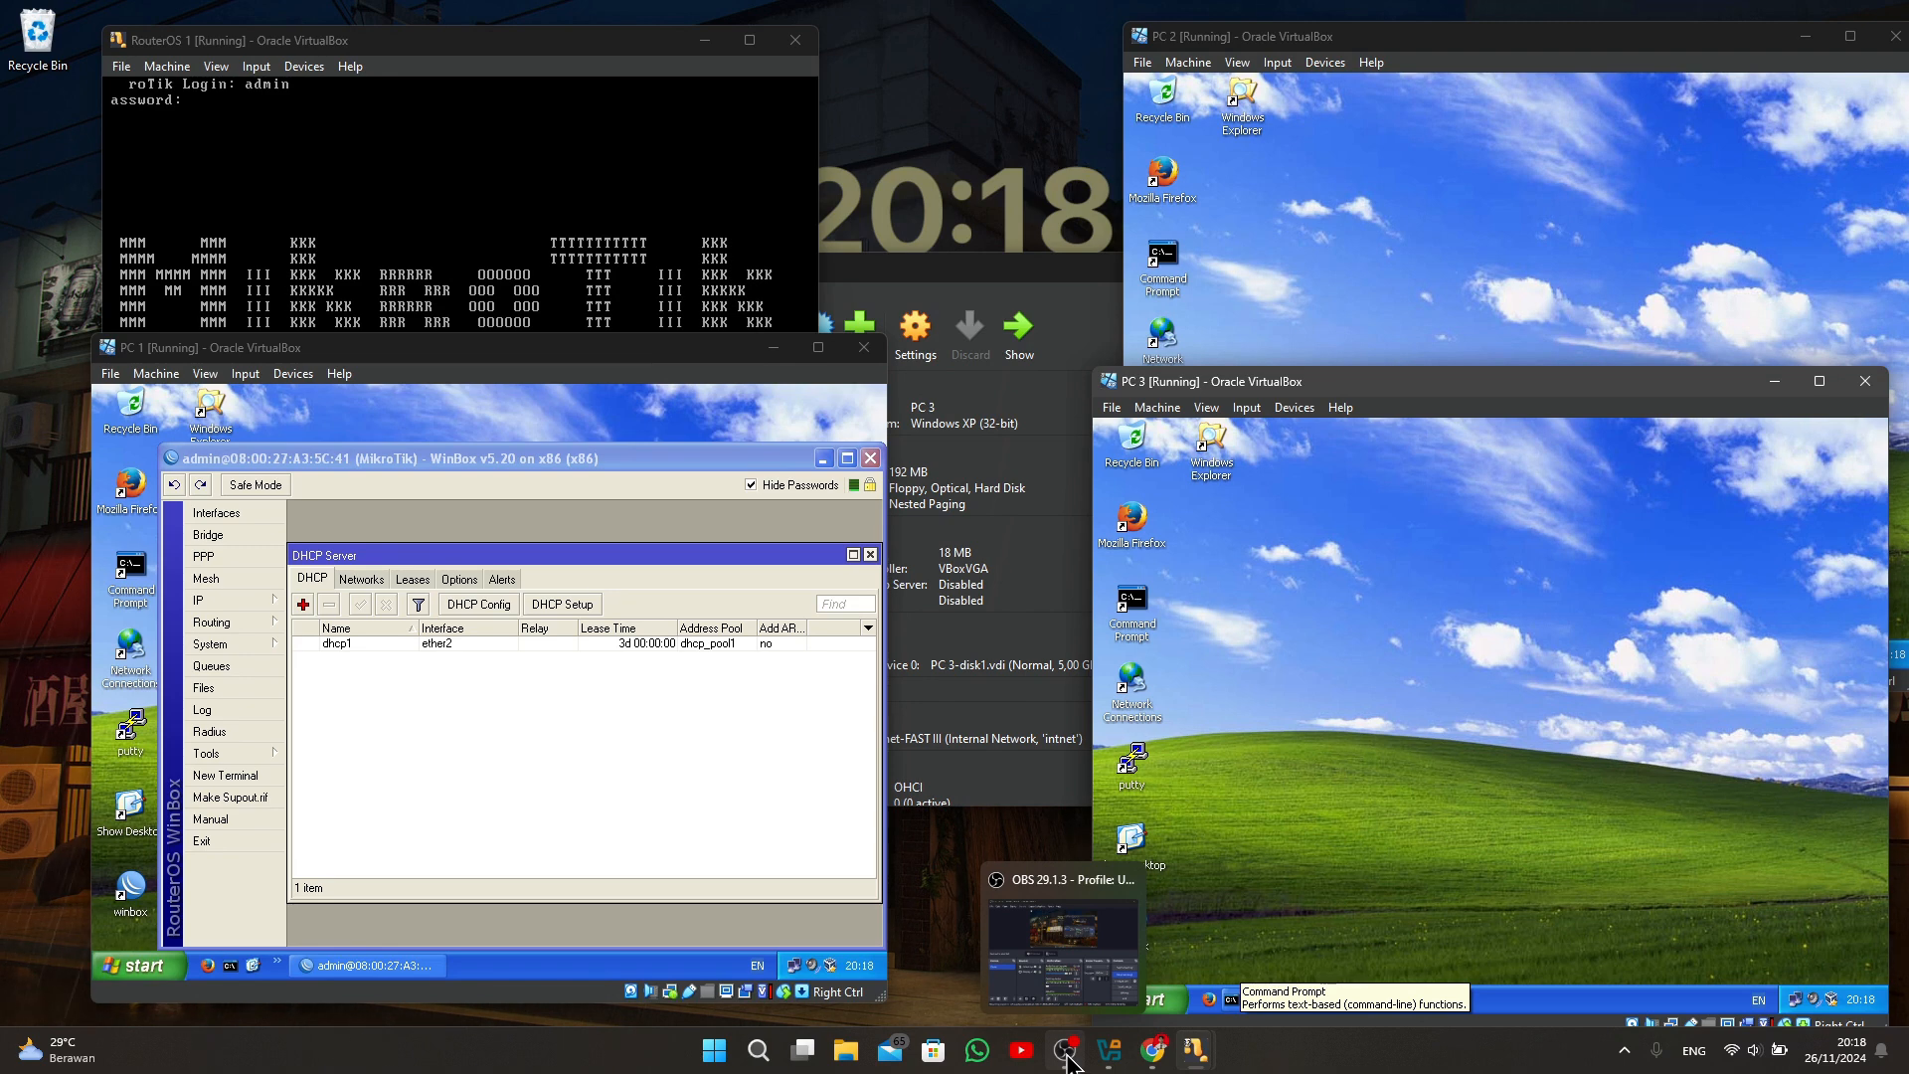
pyautogui.click(1067, 1057)
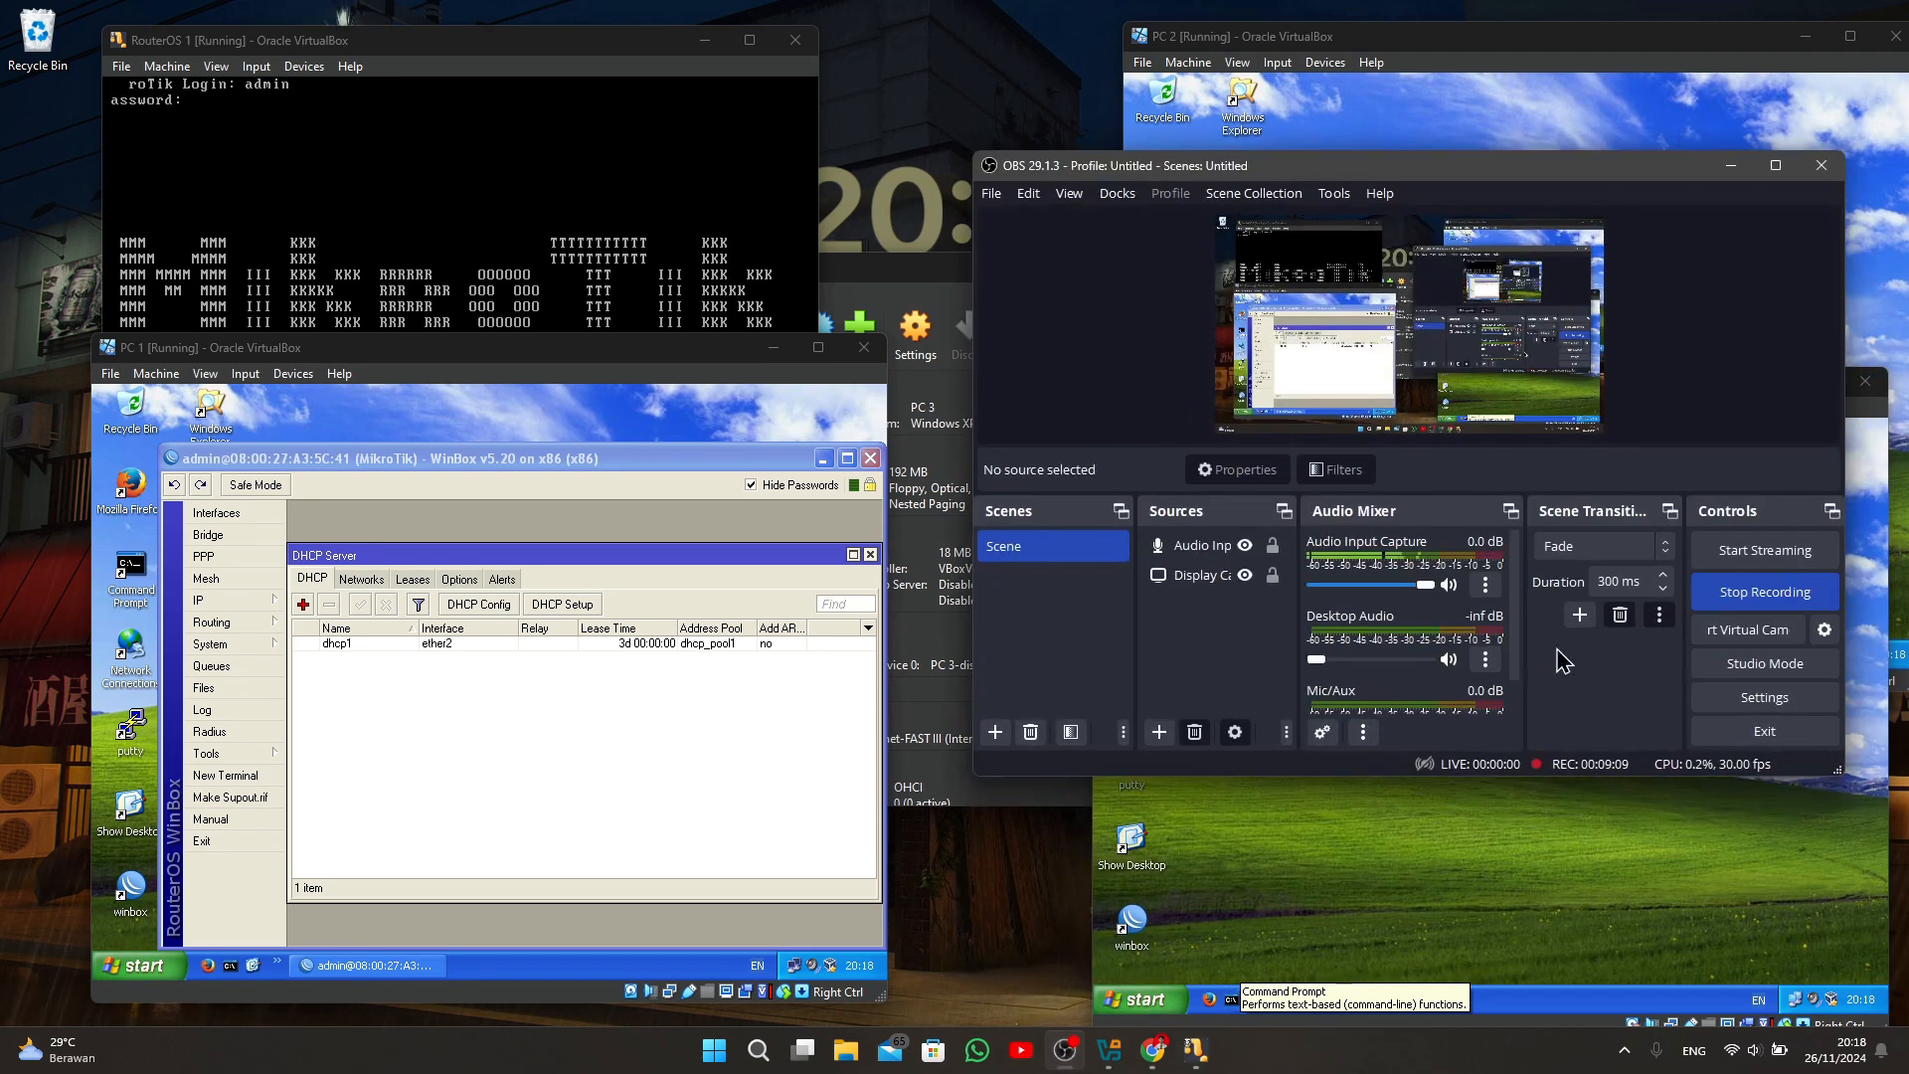